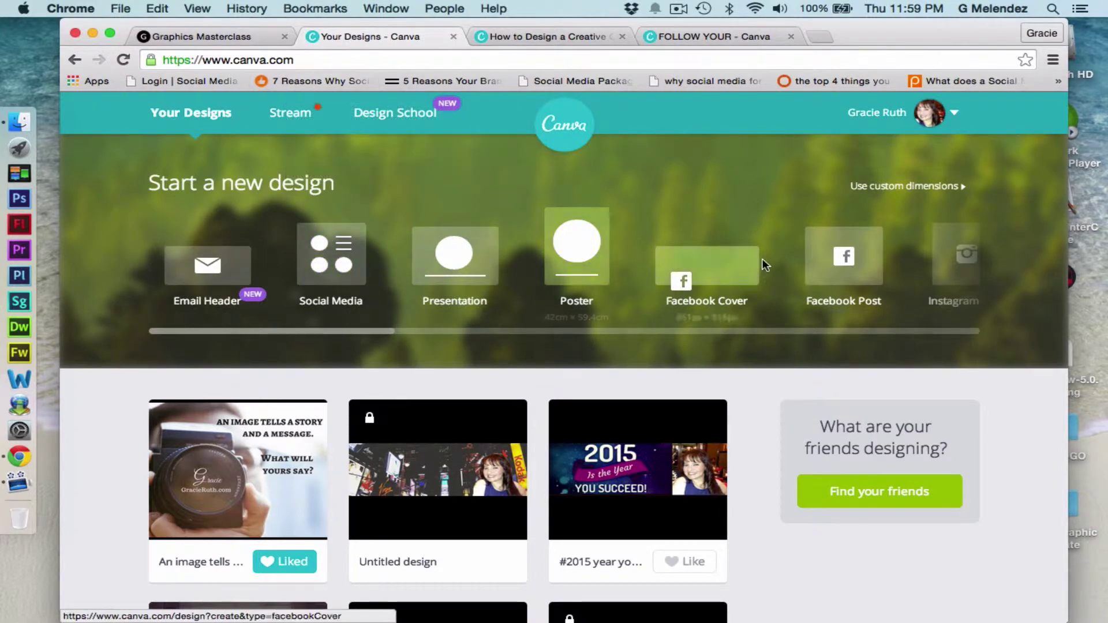
Switch to the FOLLOW YOUR design and bring its blank third page into view.
{"action": "scroll", "coordinate": [762, 268], "scroll_direction": "right", "scroll_amount": 10}
{"action": "scroll", "coordinate": [773, 266], "scroll_direction": "right", "scroll_amount": 10}
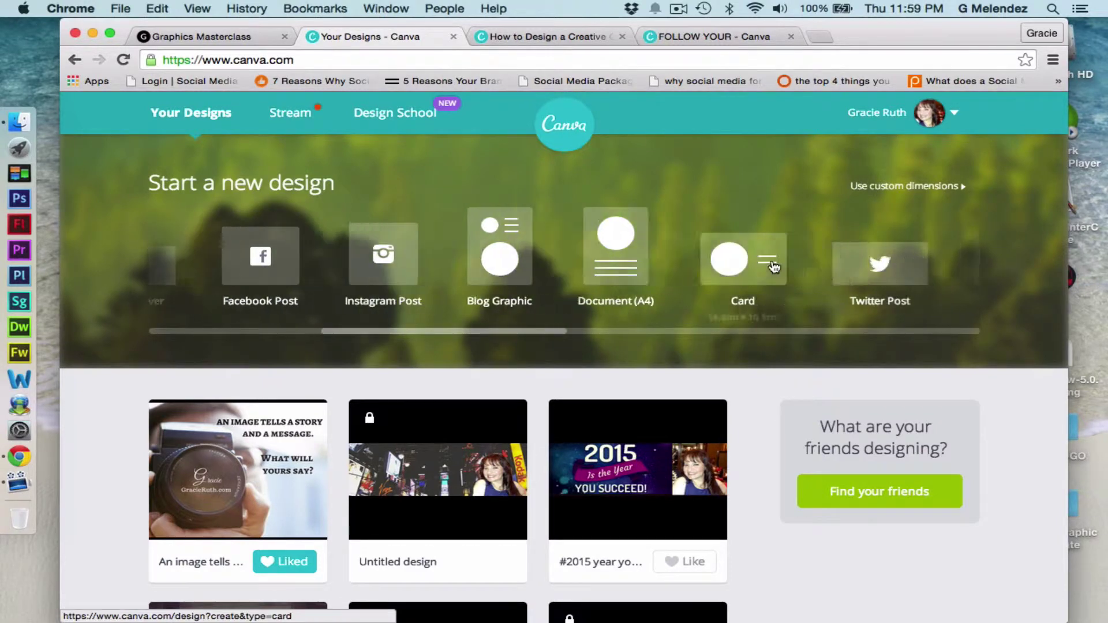
{"action": "scroll", "coordinate": [772, 266], "scroll_direction": "right", "scroll_amount": 3}
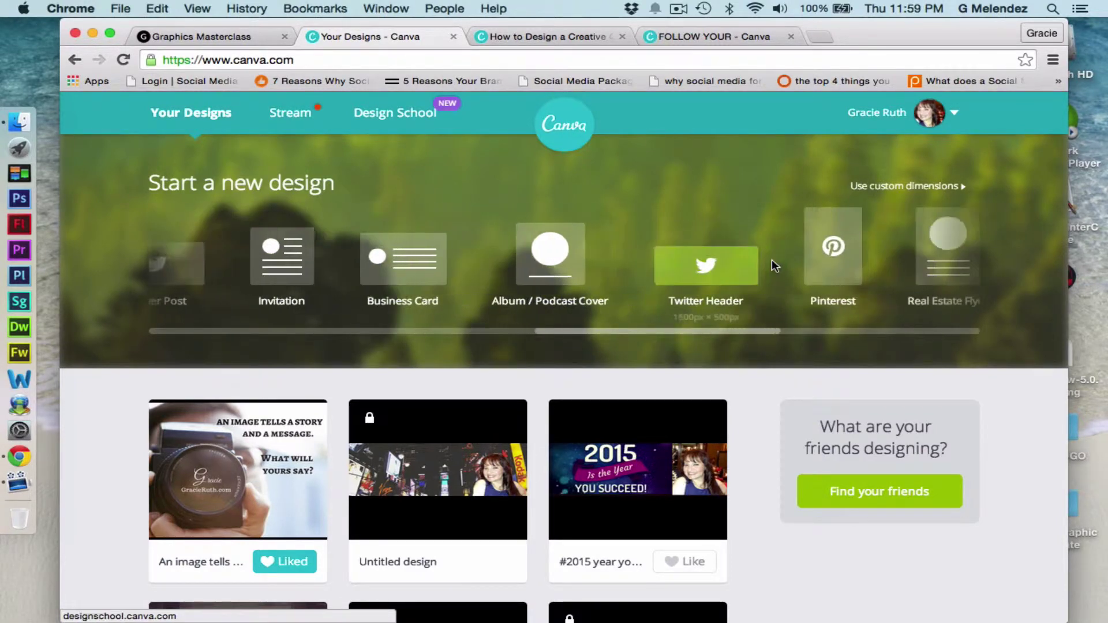
{"action": "scroll", "coordinate": [772, 260], "scroll_direction": "left", "scroll_amount": 8}
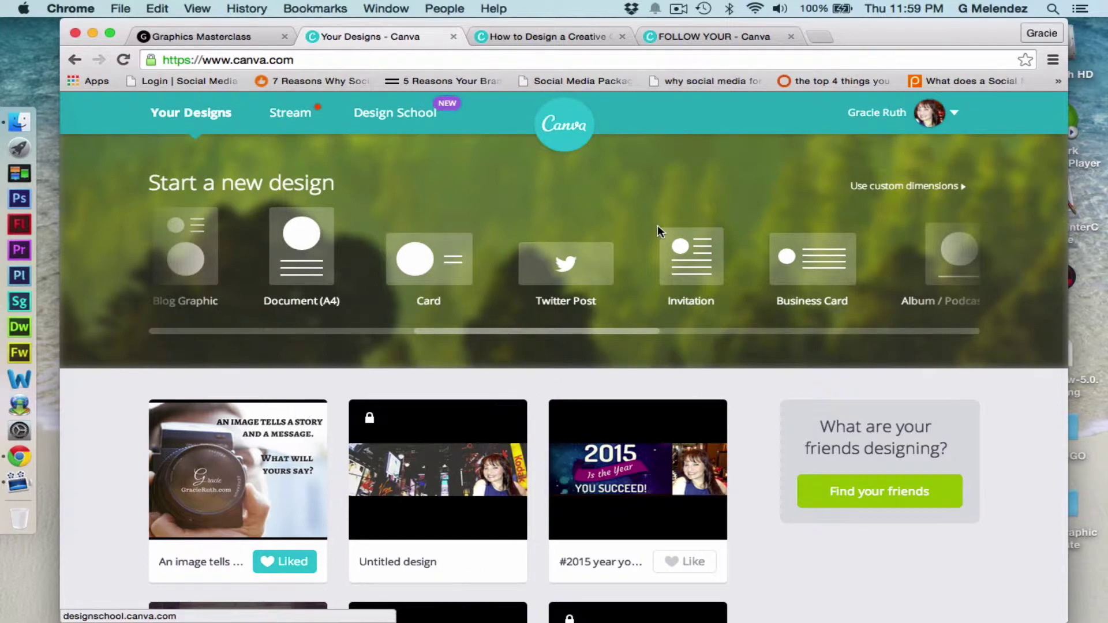
{"action": "scroll", "coordinate": [524, 226], "scroll_direction": "left", "scroll_amount": 3}
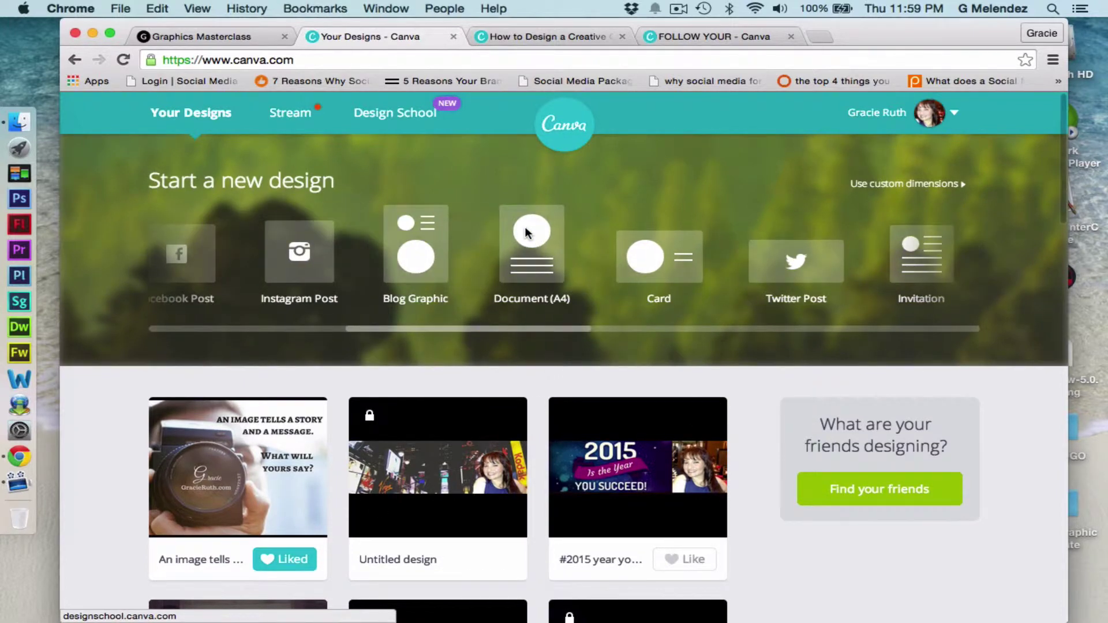
{"action": "scroll", "coordinate": [526, 229], "scroll_direction": "left", "scroll_amount": 5}
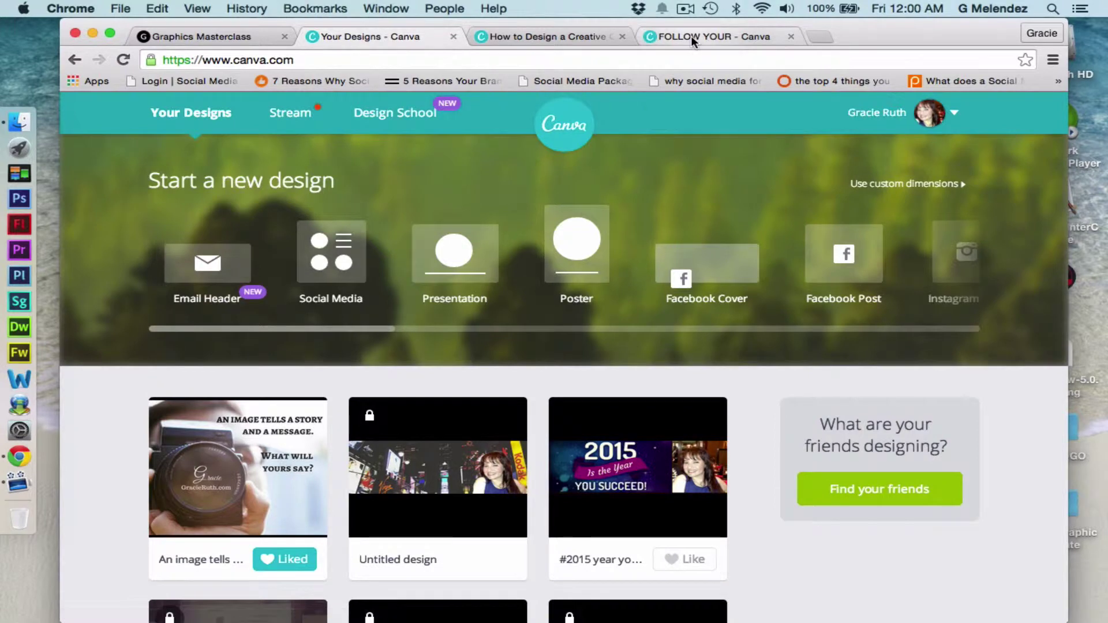
{"action": "left_click", "coordinate": [691, 37]}
{"action": "scroll", "coordinate": [541, 372], "scroll_direction": "down", "scroll_amount": 2}
{"action": "scroll", "coordinate": [541, 371], "scroll_direction": "down", "scroll_amount": 1}
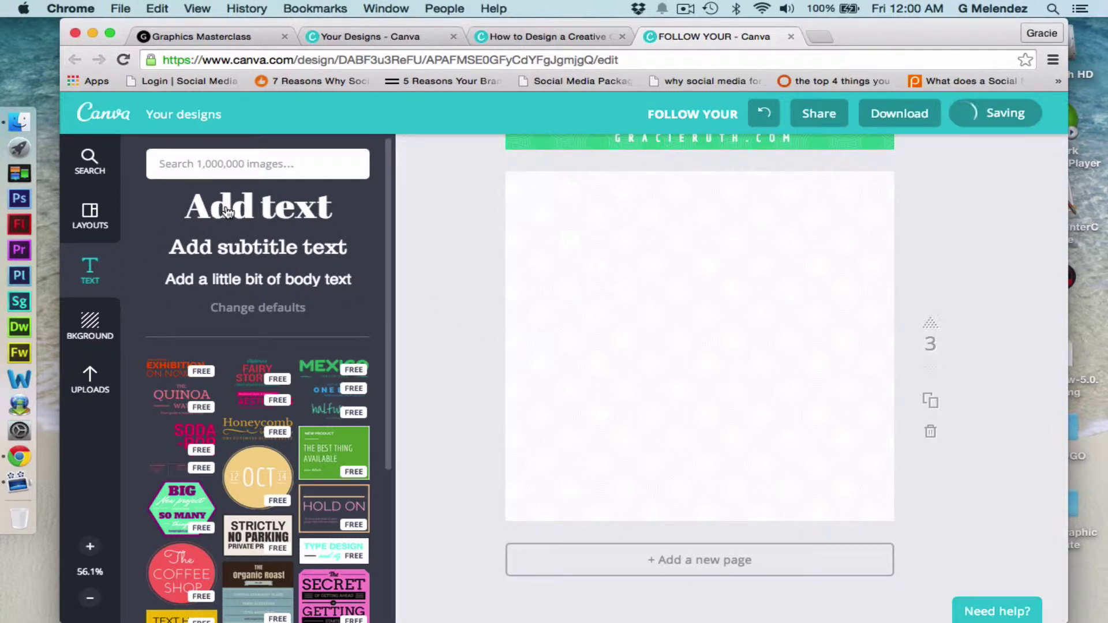
{"action": "scroll", "coordinate": [226, 508], "scroll_direction": "down", "scroll_amount": 5}
{"action": "scroll", "coordinate": [228, 513], "scroll_direction": "up", "scroll_amount": 5}
{"action": "scroll", "coordinate": [234, 522], "scroll_direction": "down", "scroll_amount": 8}
{"action": "scroll", "coordinate": [234, 533], "scroll_direction": "down", "scroll_amount": 3}
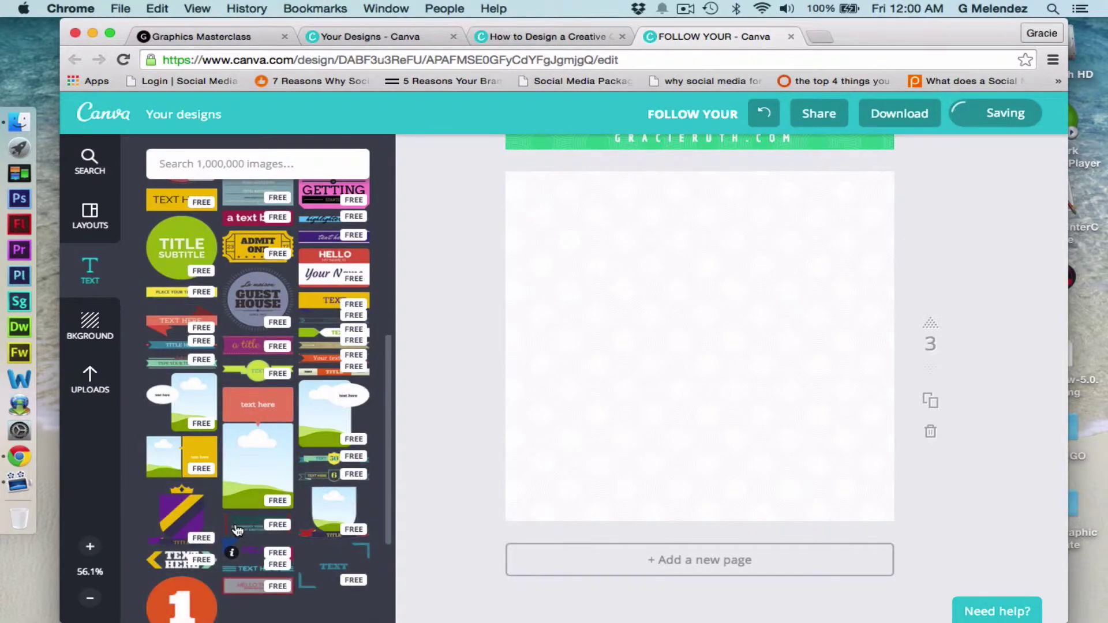
{"action": "scroll", "coordinate": [234, 534], "scroll_direction": "down", "scroll_amount": 3}
{"action": "scroll", "coordinate": [239, 531], "scroll_direction": "up", "scroll_amount": 10}
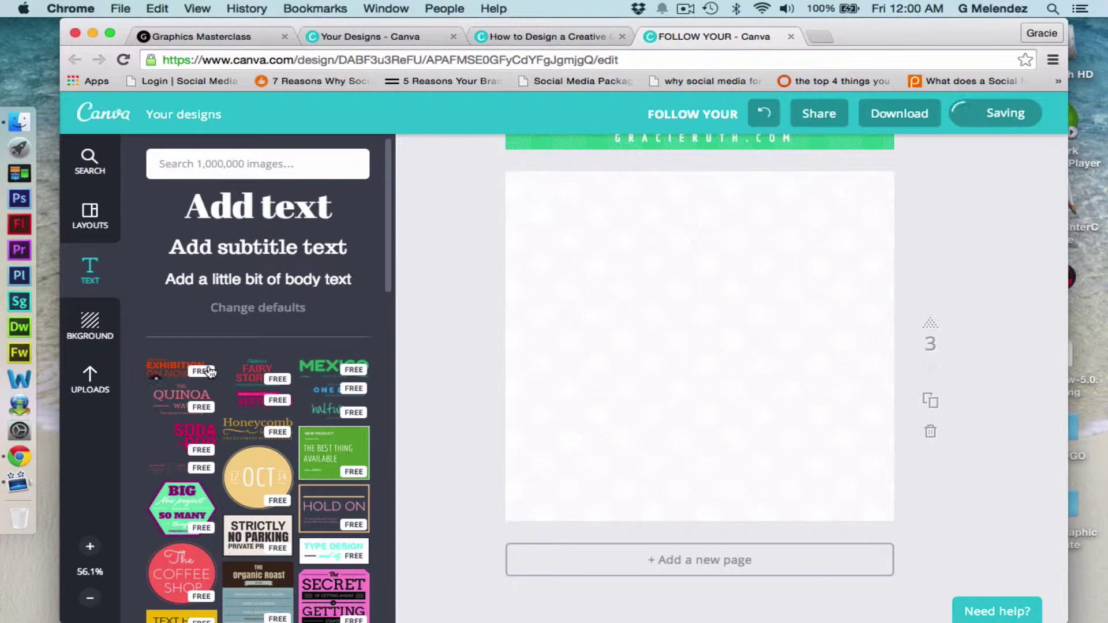
Browse the Background, Uploads and Layouts panels, then go back to the Text panel.
{"action": "left_click", "coordinate": [101, 329]}
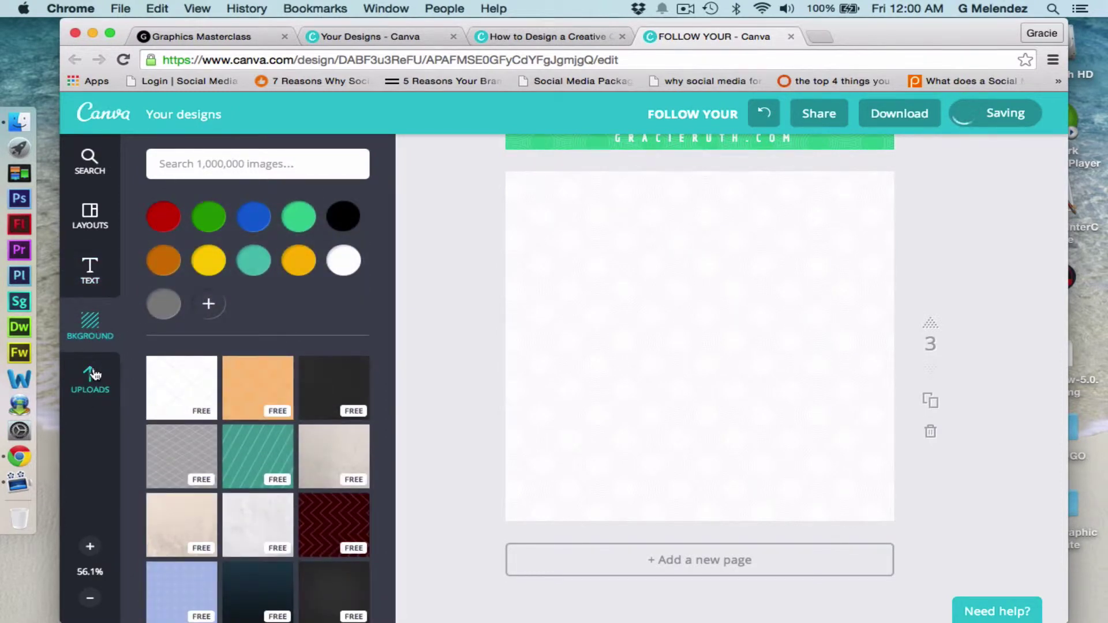
{"action": "left_click", "coordinate": [93, 375]}
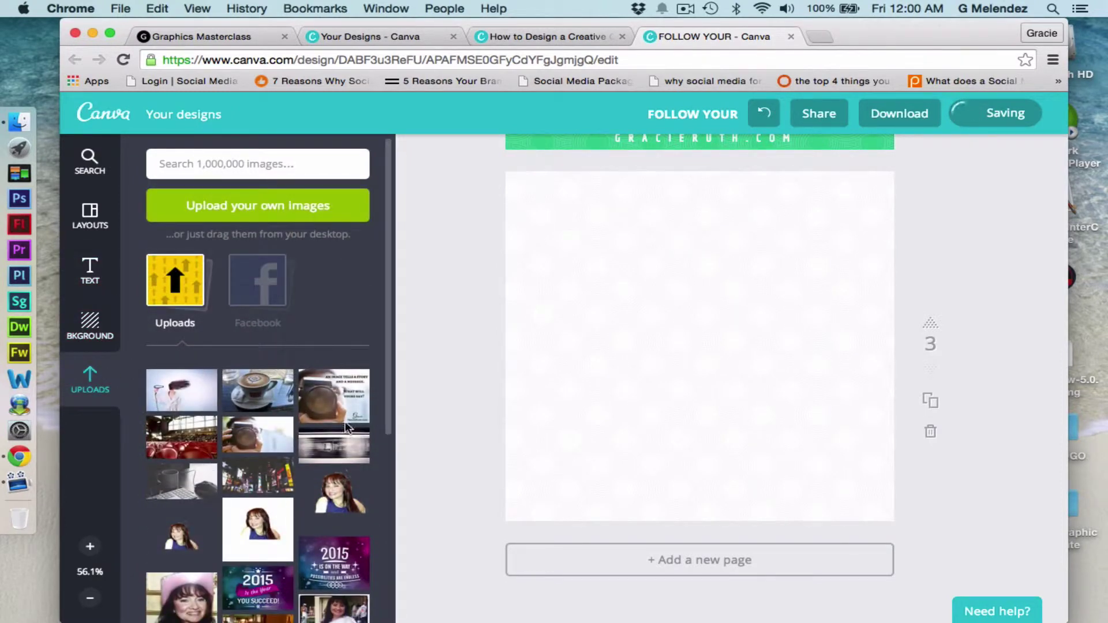
{"action": "left_click", "coordinate": [98, 208]}
{"action": "scroll", "coordinate": [279, 416], "scroll_direction": "down", "scroll_amount": 5}
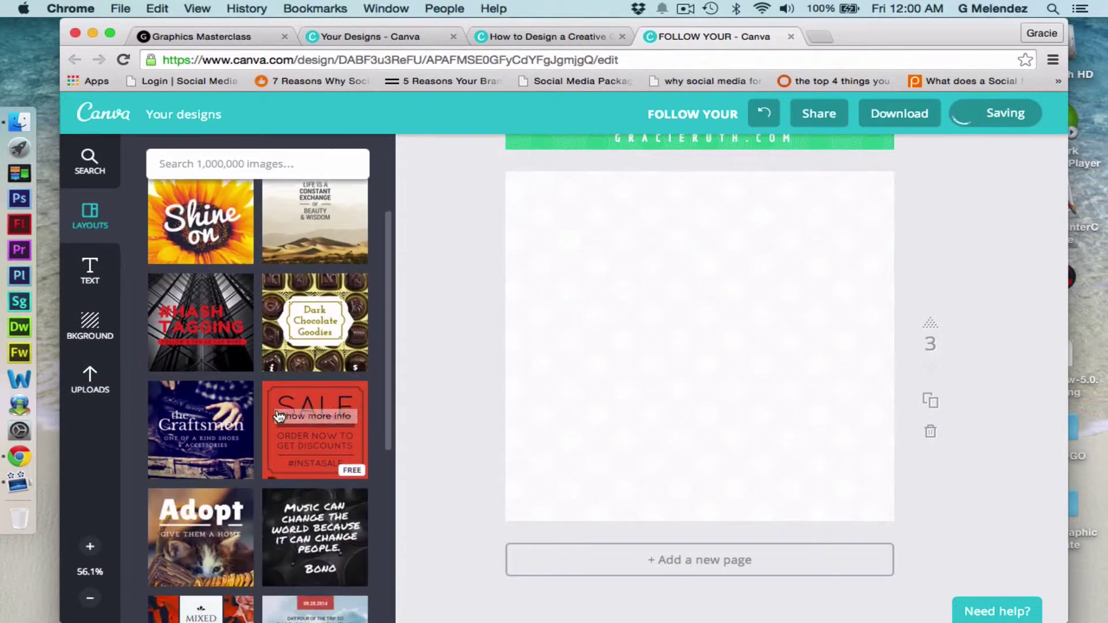
{"action": "scroll", "coordinate": [280, 416], "scroll_direction": "down", "scroll_amount": 4}
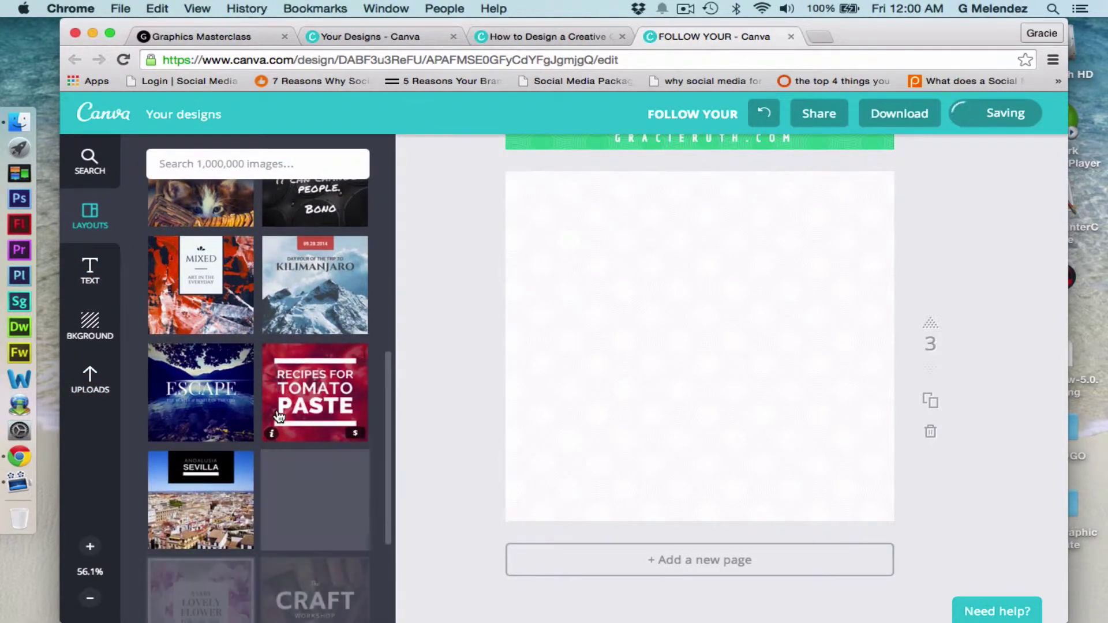
{"action": "scroll", "coordinate": [275, 409], "scroll_direction": "down", "scroll_amount": 4}
{"action": "scroll", "coordinate": [275, 408], "scroll_direction": "down", "scroll_amount": 5}
{"action": "scroll", "coordinate": [276, 409], "scroll_direction": "up", "scroll_amount": 10}
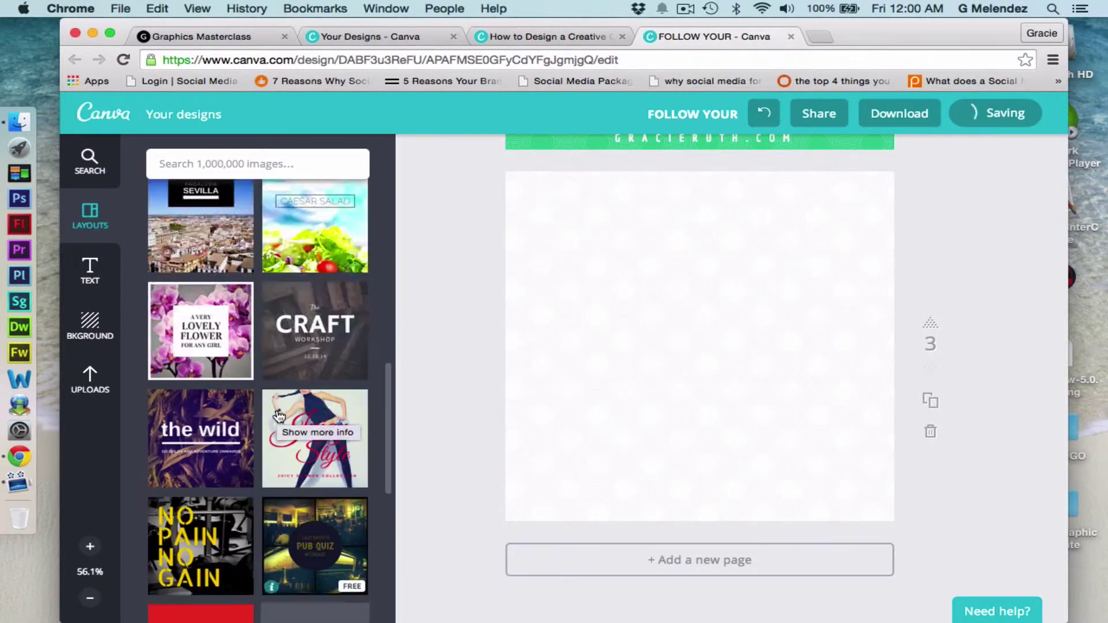
{"action": "left_click", "coordinate": [90, 269]}
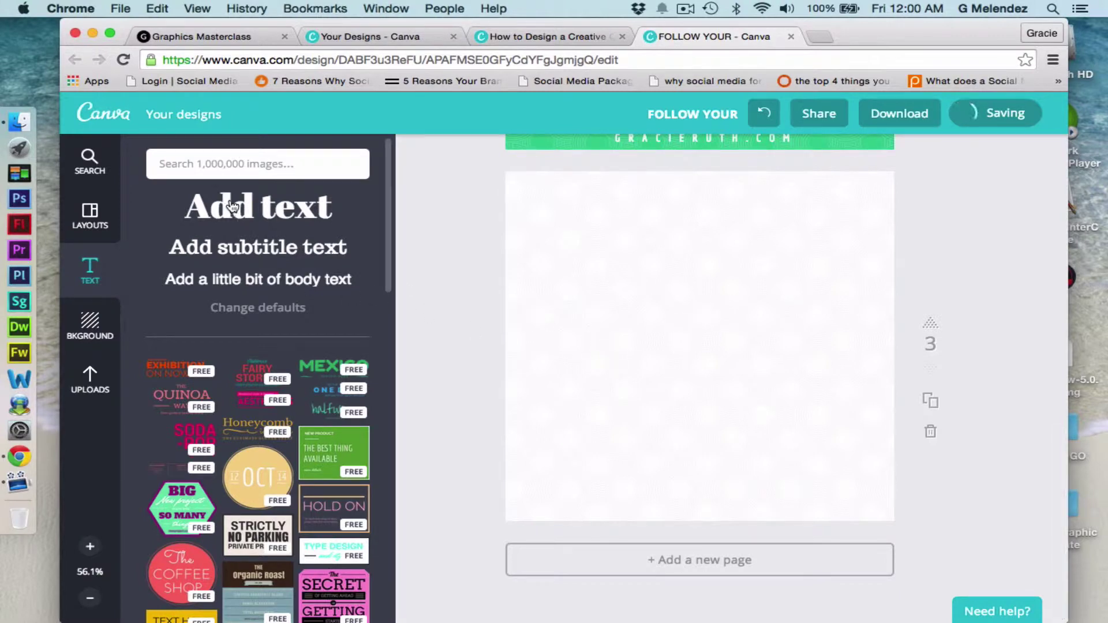
Add an 'Add text' heading to the blank third page and glance through the font list.
{"action": "left_click_drag", "start_coordinate": [233, 206], "coordinate": [684, 248]}
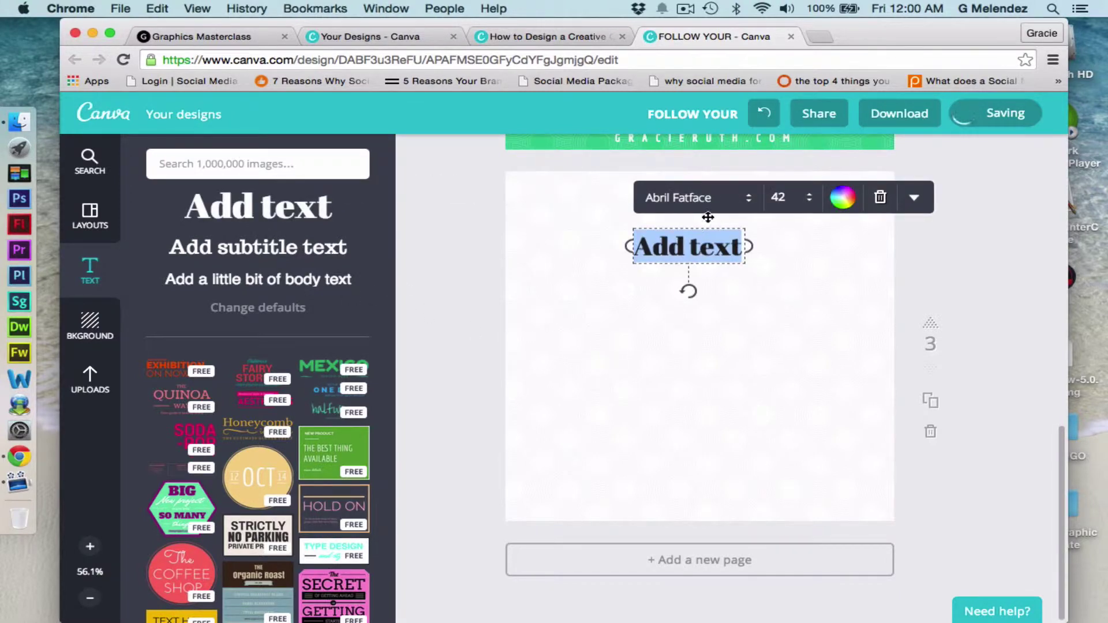
{"action": "left_click", "coordinate": [754, 197]}
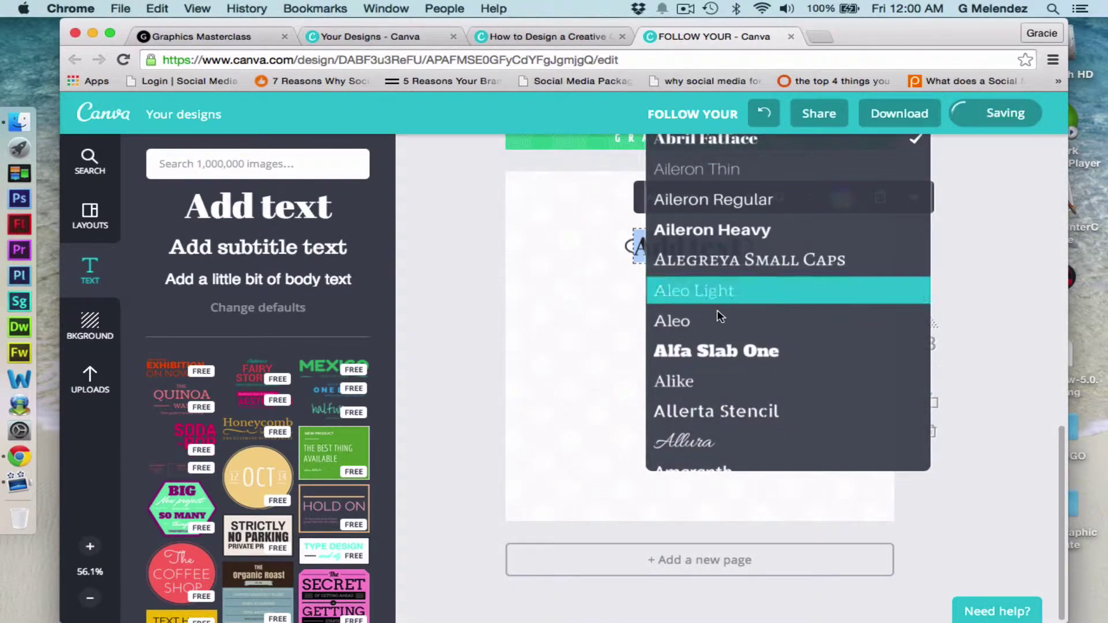
{"action": "scroll", "coordinate": [718, 317], "scroll_direction": "up", "scroll_amount": 3}
{"action": "scroll", "coordinate": [718, 344], "scroll_direction": "down", "scroll_amount": 5}
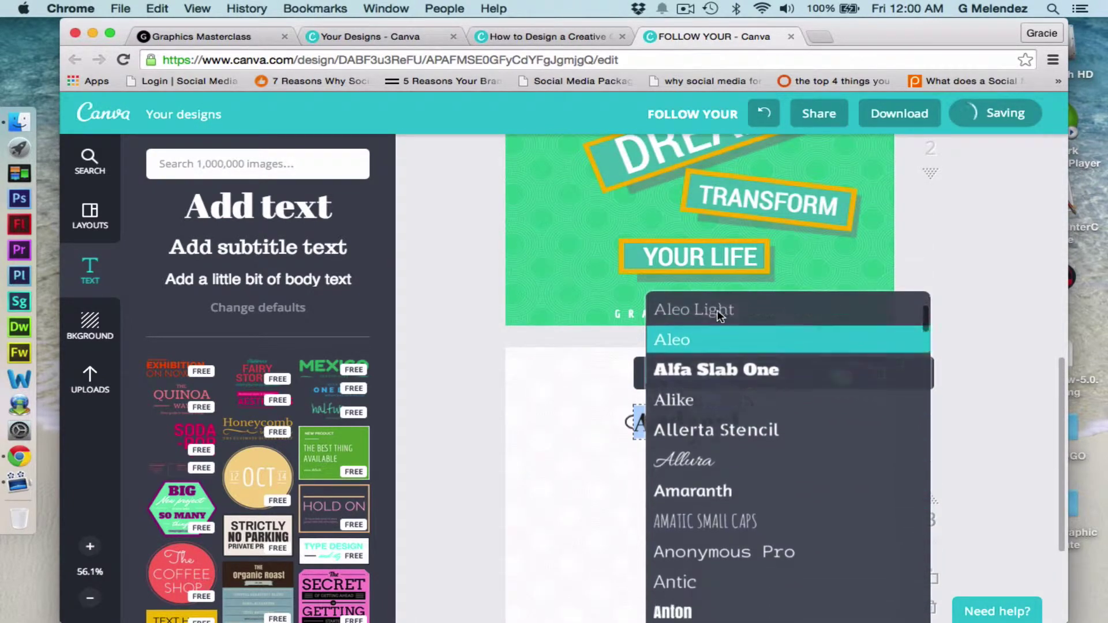
{"action": "left_click", "coordinate": [967, 278]}
{"action": "scroll", "coordinate": [967, 279], "scroll_direction": "down", "scroll_amount": 3}
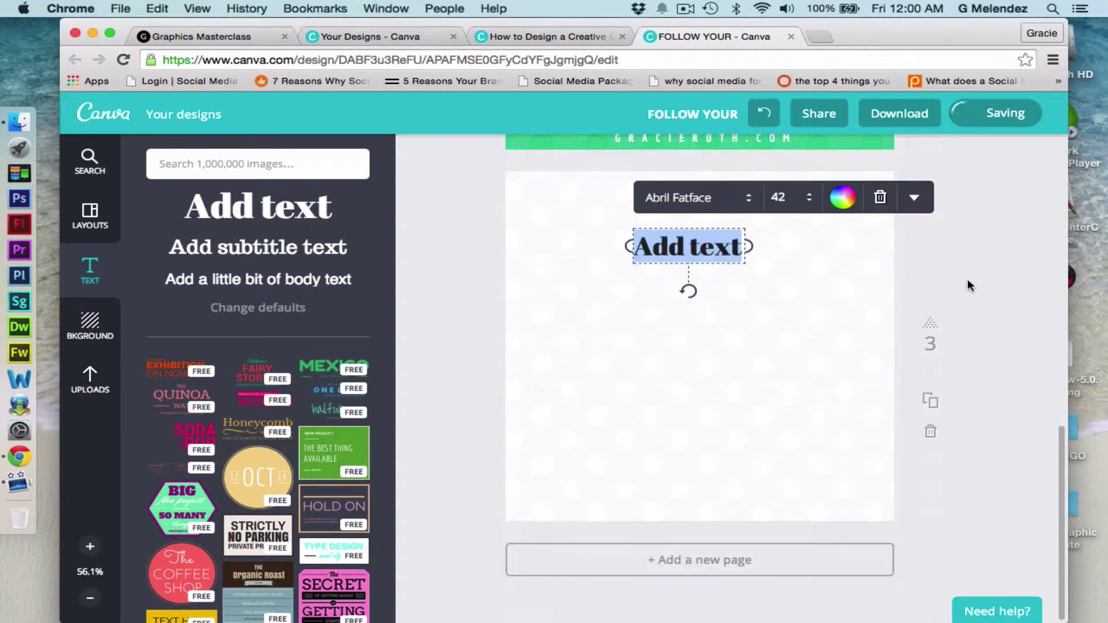
Set the heading's font to Roboto Condensed.
{"action": "left_click", "coordinate": [747, 198]}
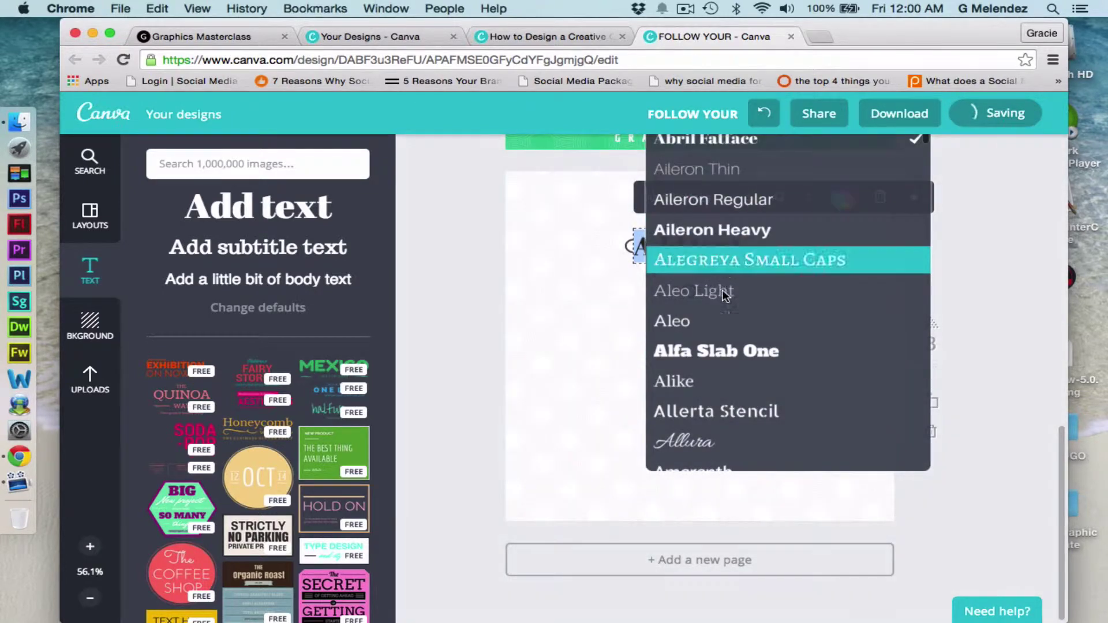
{"action": "scroll", "coordinate": [716, 410], "scroll_direction": "down", "scroll_amount": 5}
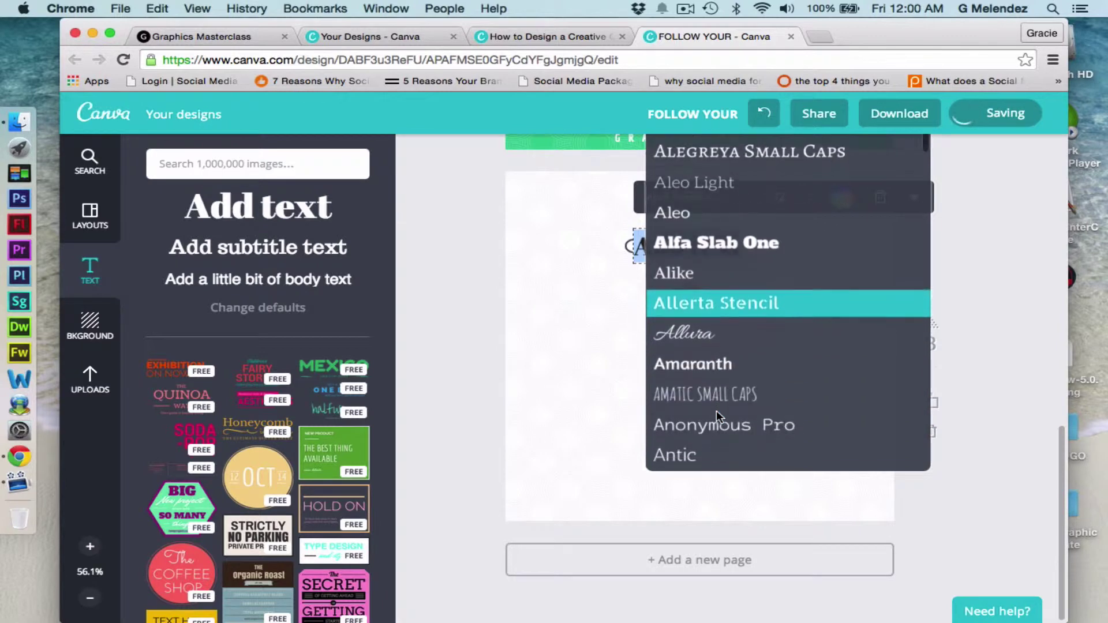
{"action": "scroll", "coordinate": [715, 411], "scroll_direction": "down", "scroll_amount": 15}
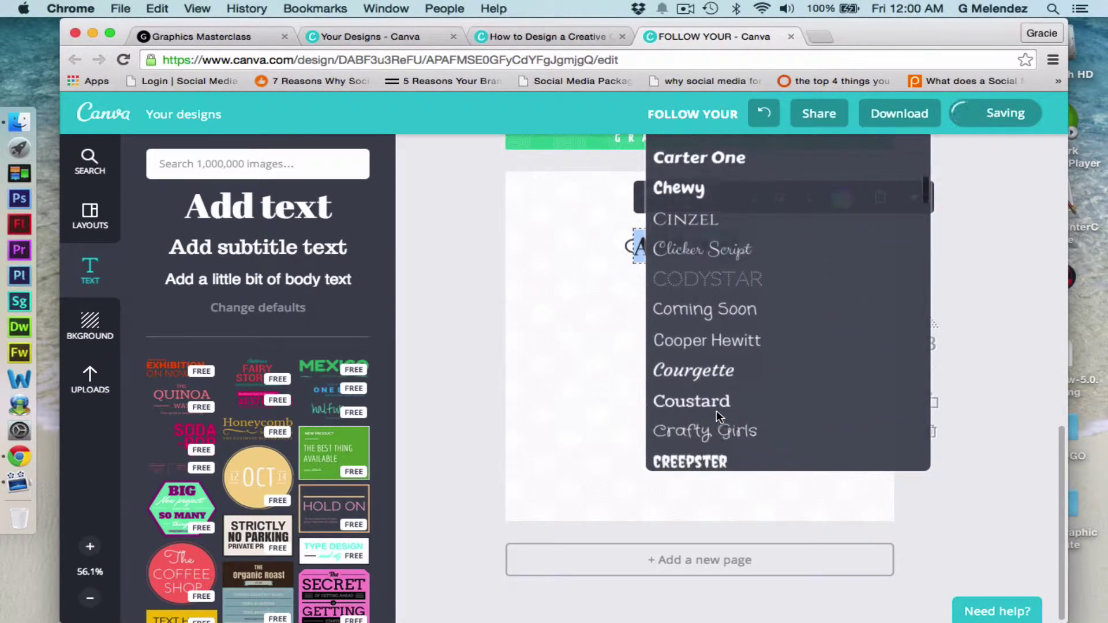
{"action": "scroll", "coordinate": [716, 411], "scroll_direction": "down", "scroll_amount": 15}
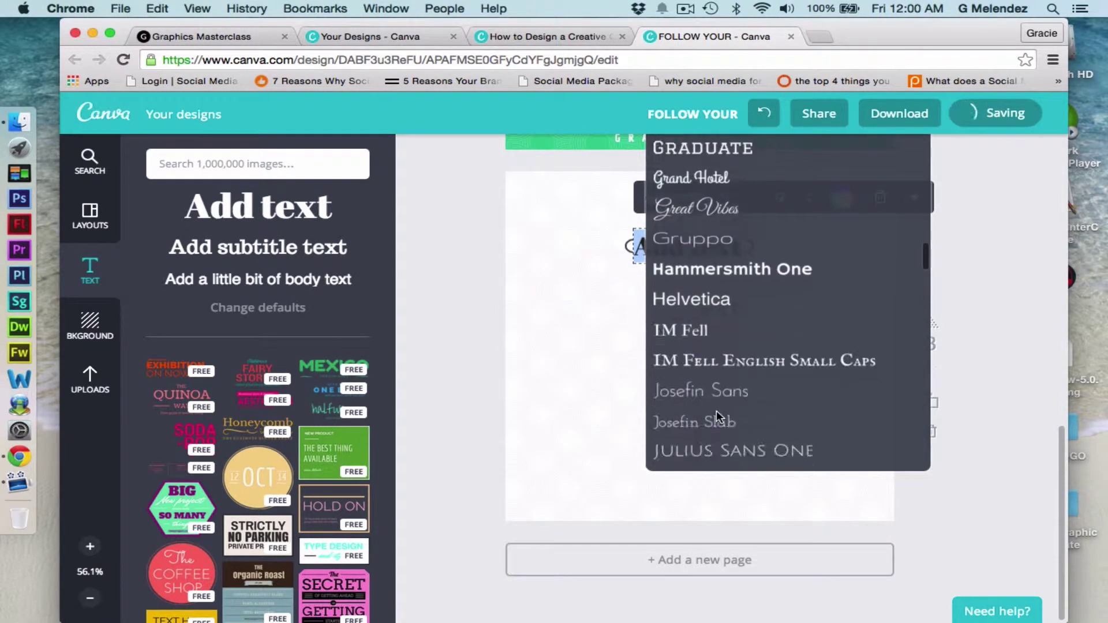
{"action": "scroll", "coordinate": [716, 410], "scroll_direction": "down", "scroll_amount": 10}
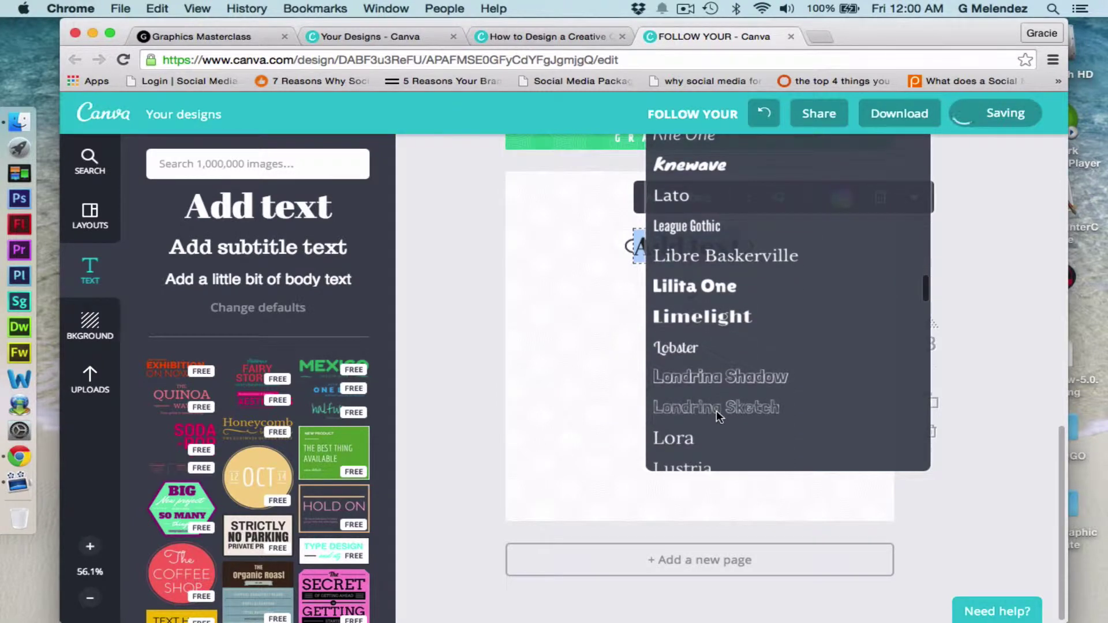
{"action": "scroll", "coordinate": [715, 410], "scroll_direction": "down", "scroll_amount": 8}
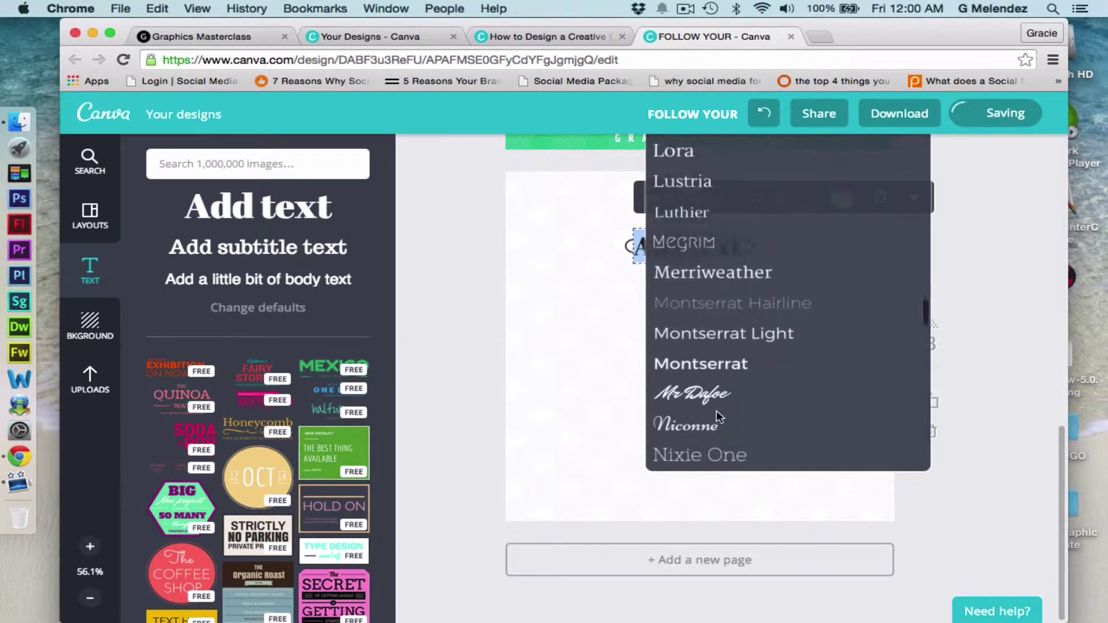
{"action": "scroll", "coordinate": [715, 410], "scroll_direction": "down", "scroll_amount": 10}
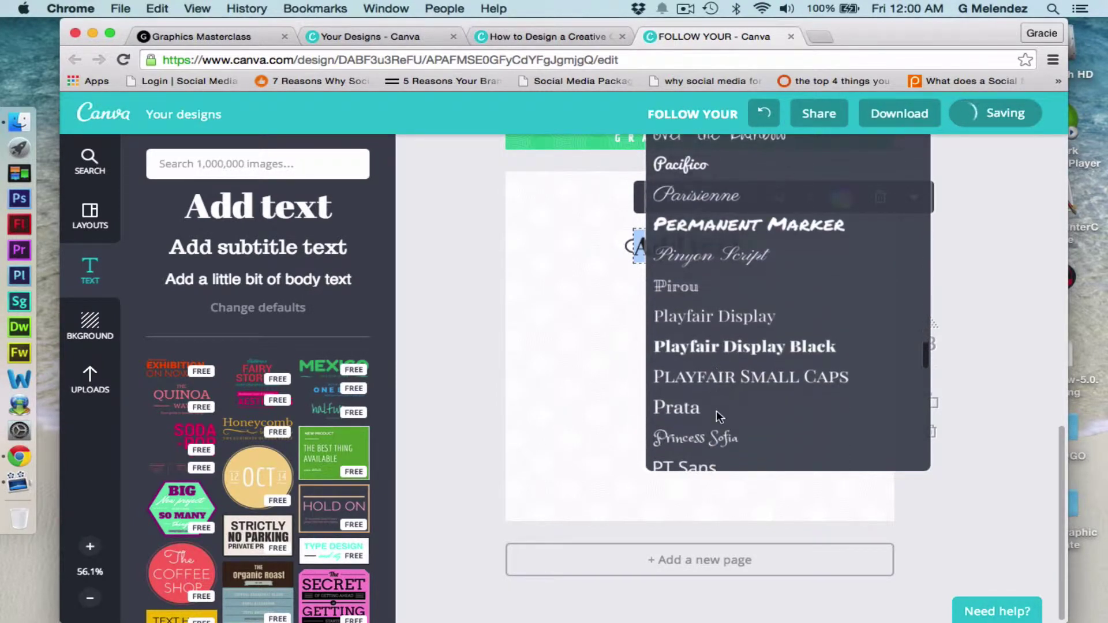
{"action": "scroll", "coordinate": [716, 410], "scroll_direction": "down", "scroll_amount": 6}
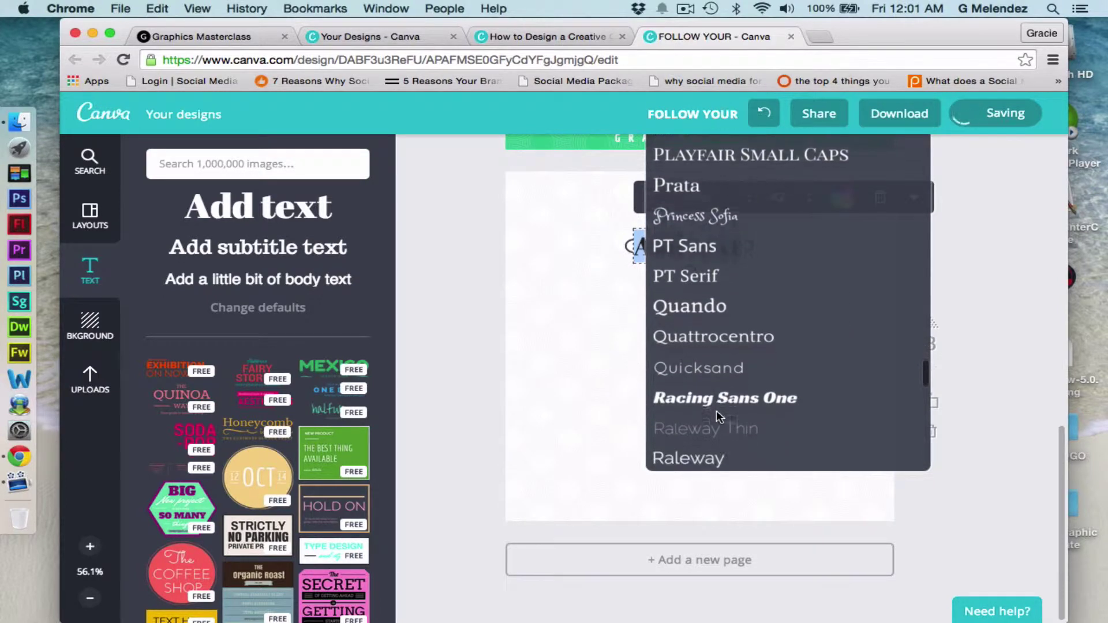
{"action": "scroll", "coordinate": [715, 410], "scroll_direction": "down", "scroll_amount": 5}
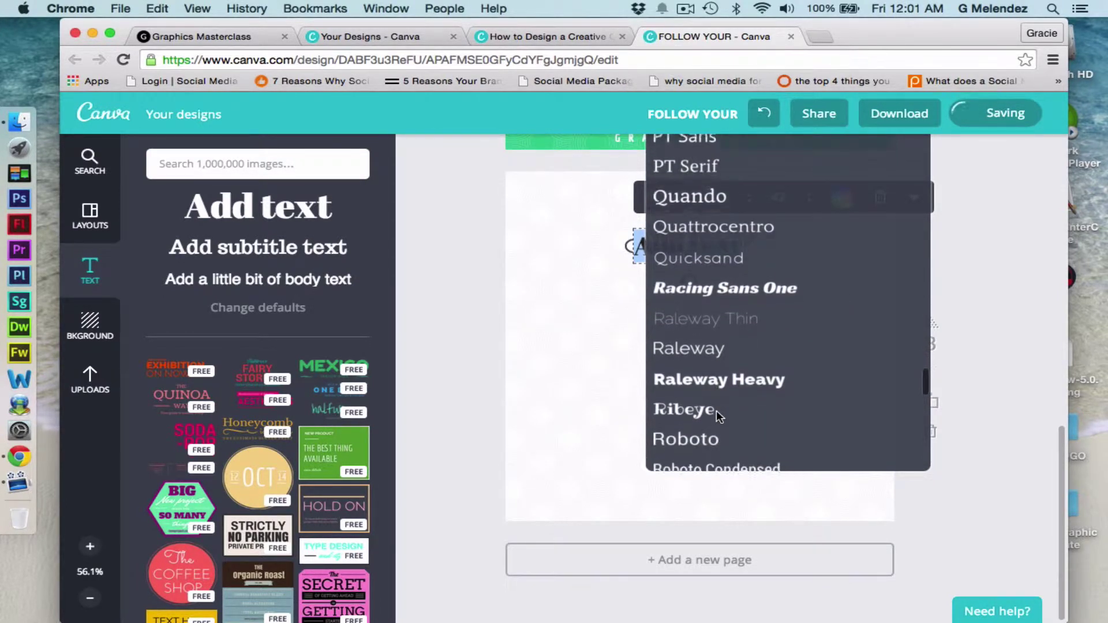
{"action": "scroll", "coordinate": [718, 417], "scroll_direction": "down", "scroll_amount": 3}
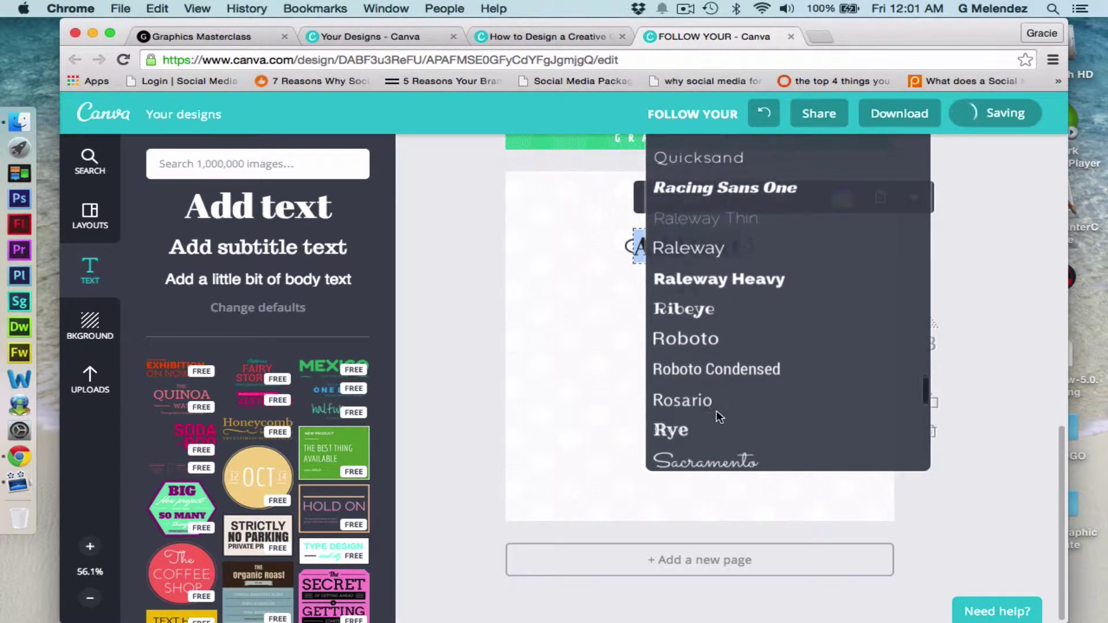
{"action": "scroll", "coordinate": [719, 417], "scroll_direction": "down", "scroll_amount": 3}
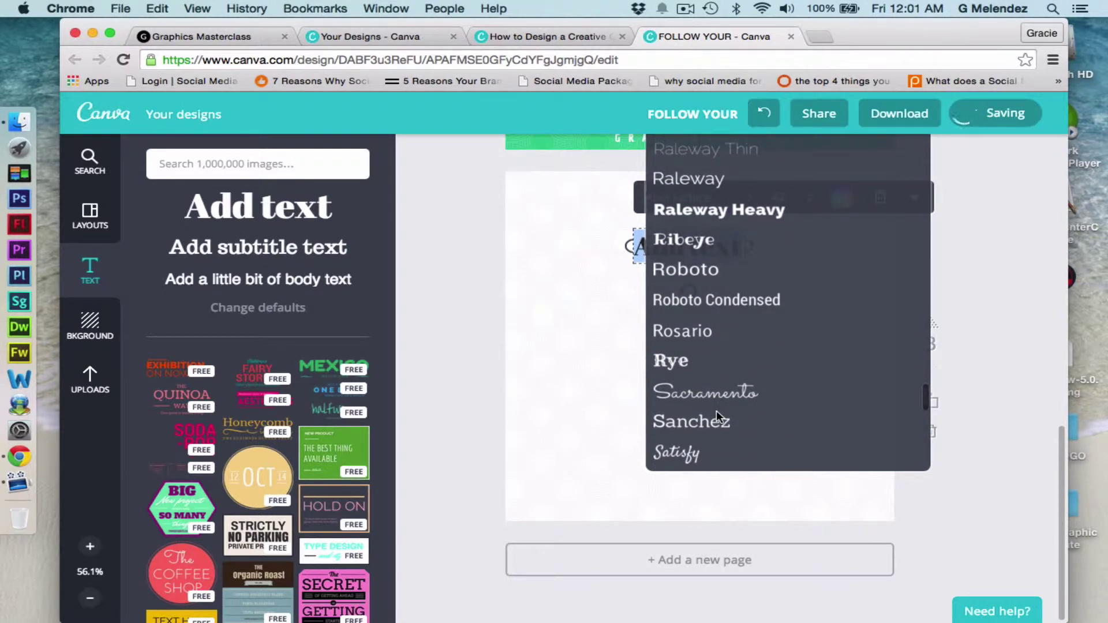
{"action": "scroll", "coordinate": [719, 416], "scroll_direction": "down", "scroll_amount": 2}
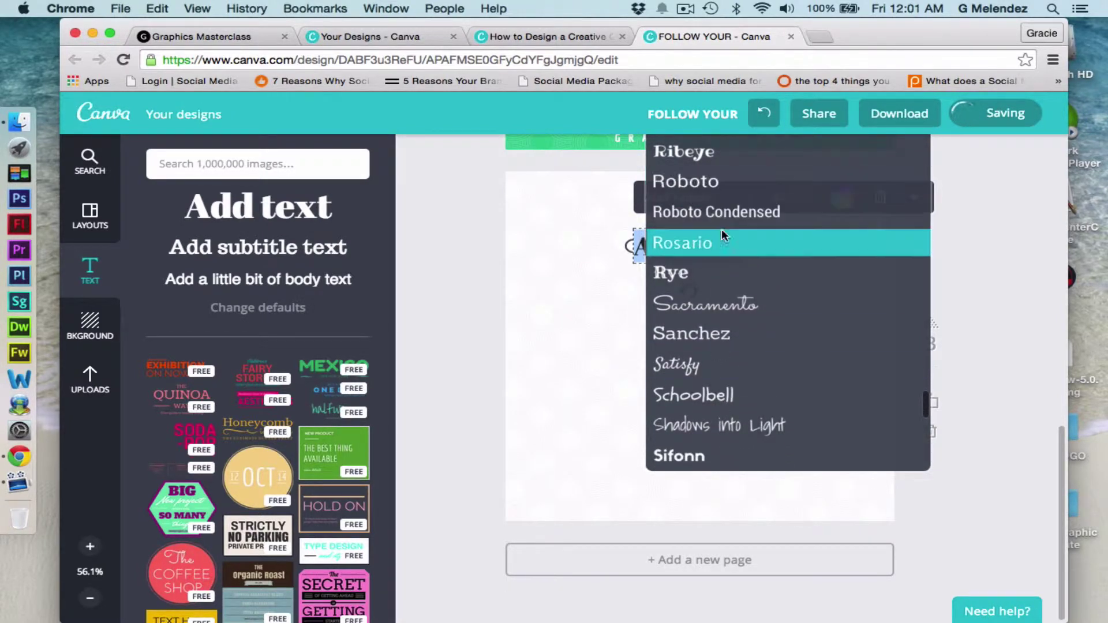
{"action": "left_click", "coordinate": [725, 212]}
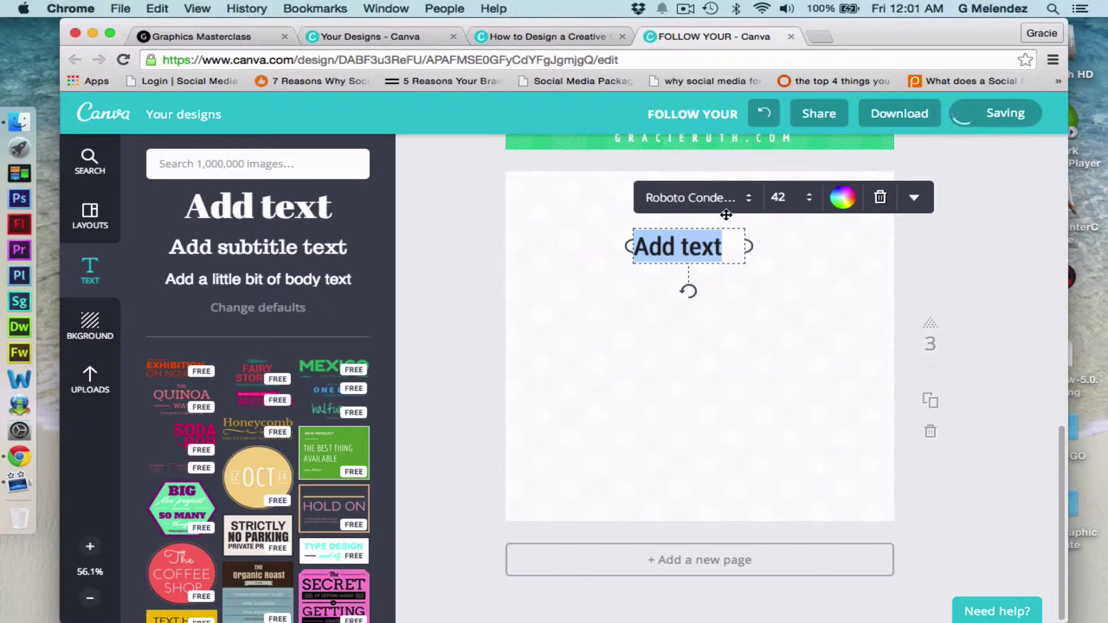
Retype the heading as 'Follow your' on one line, centre-aligned at the page's top centre.
{"action": "left_click", "coordinate": [725, 246]}
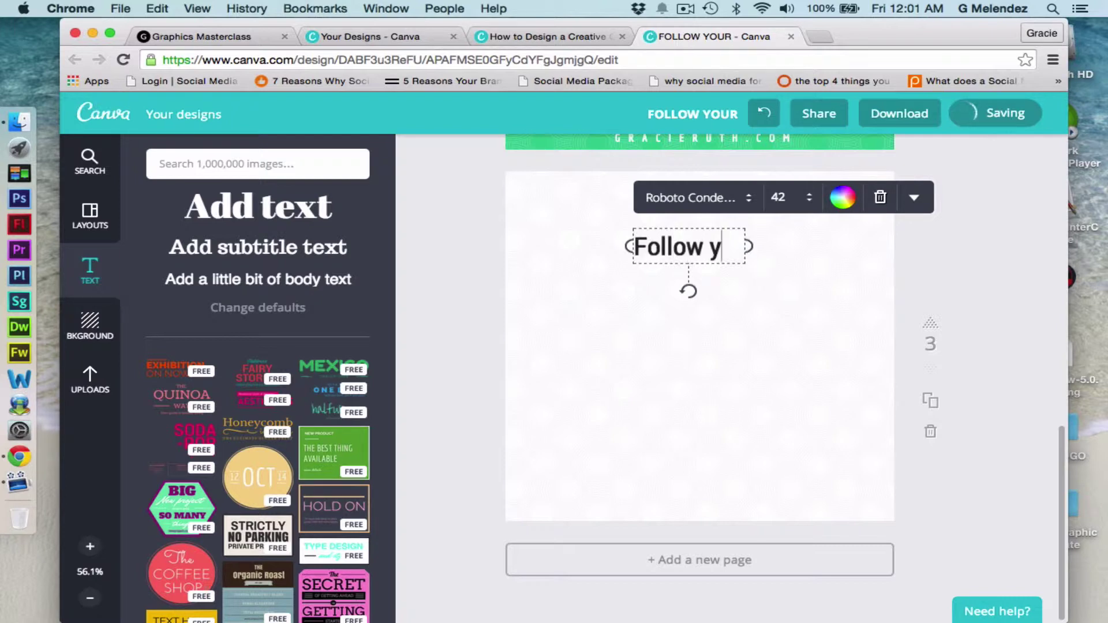
{"action": "type", "text": "our"}
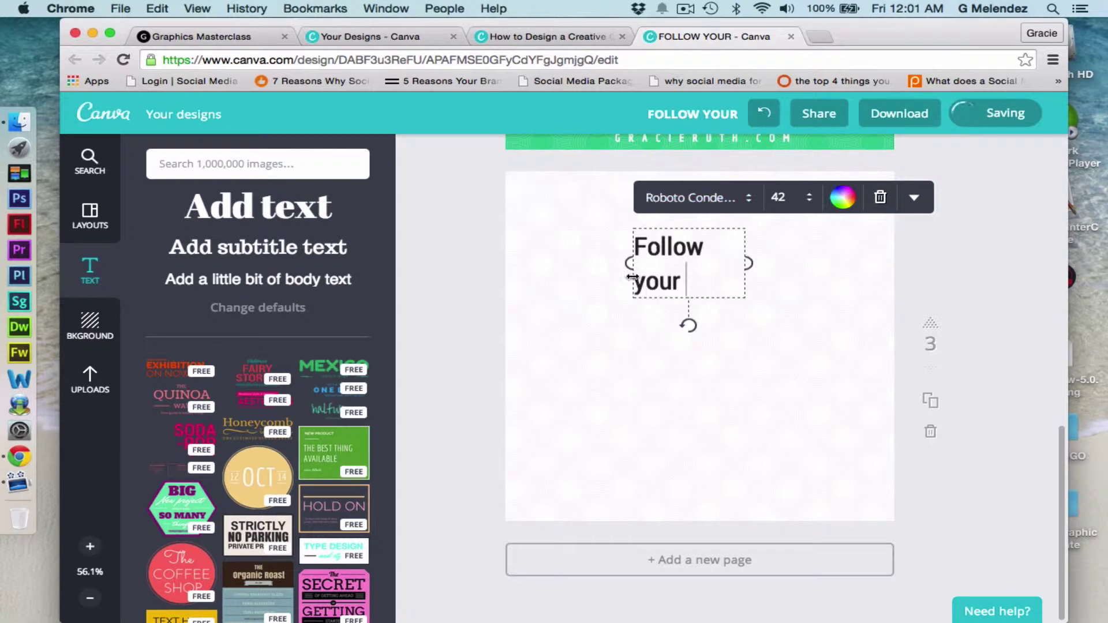
{"action": "left_click_drag", "start_coordinate": [631, 277], "coordinate": [589, 247]}
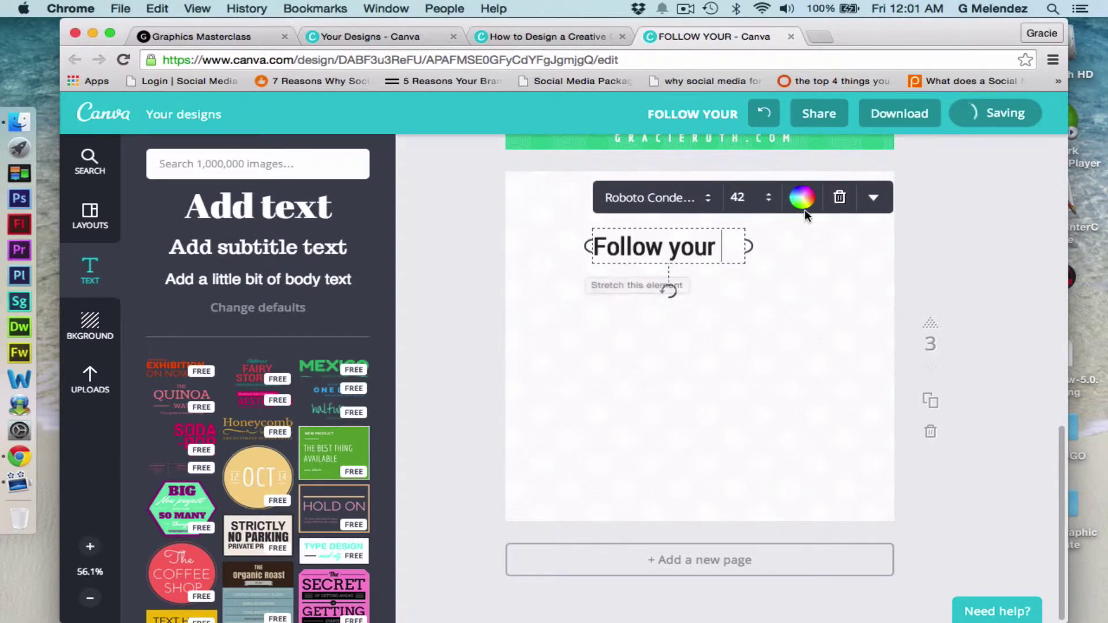
{"action": "left_click", "coordinate": [873, 198]}
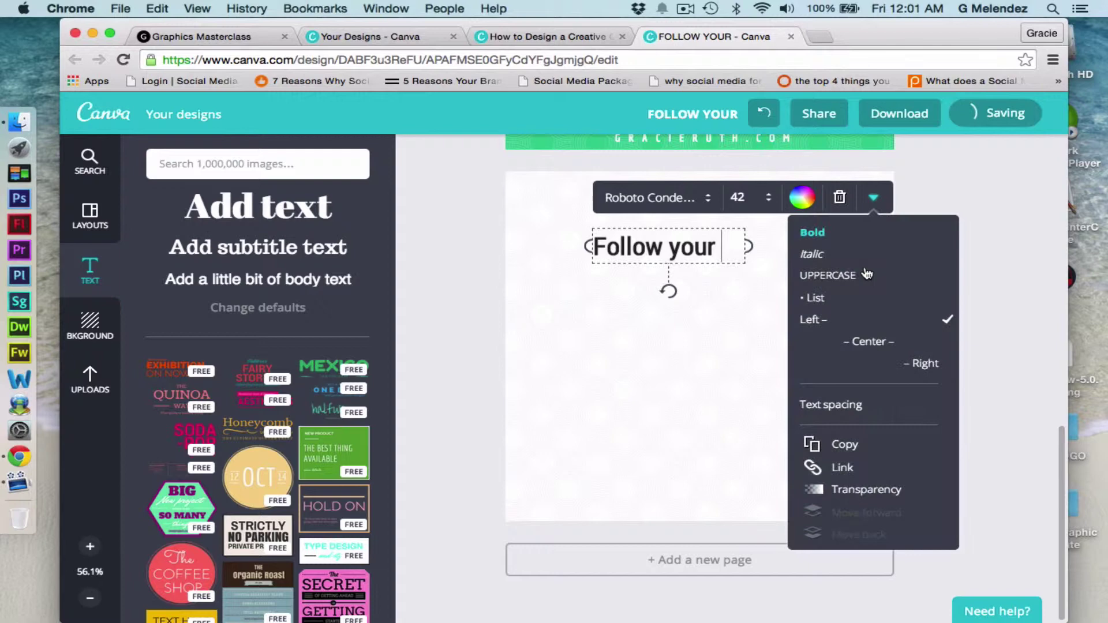
{"action": "left_click", "coordinate": [875, 341]}
{"action": "left_click", "coordinate": [707, 321]}
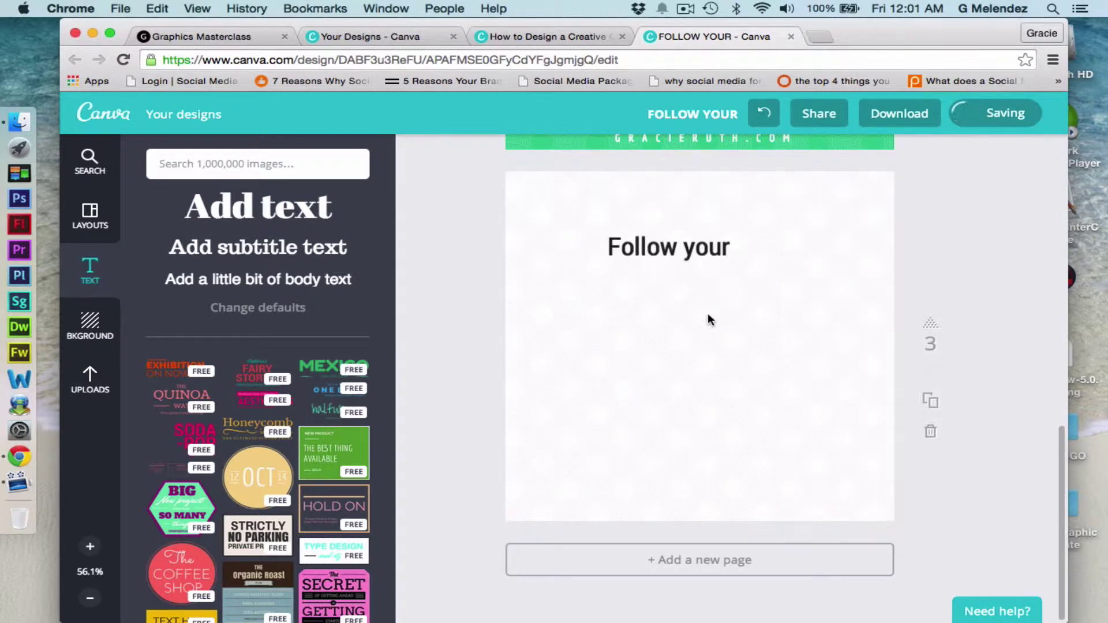
{"action": "left_click_drag", "start_coordinate": [668, 252], "coordinate": [700, 212]}
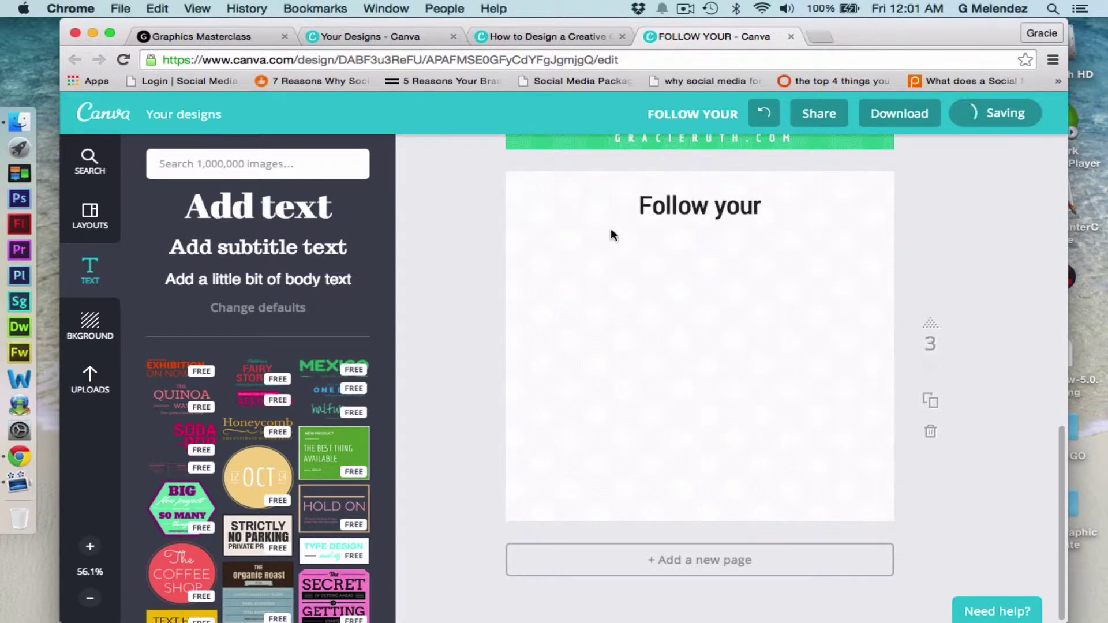
Drop a second heading below 'Follow your' reading DREAMS and widen its box.
{"action": "left_click_drag", "start_coordinate": [297, 210], "coordinate": [726, 280]}
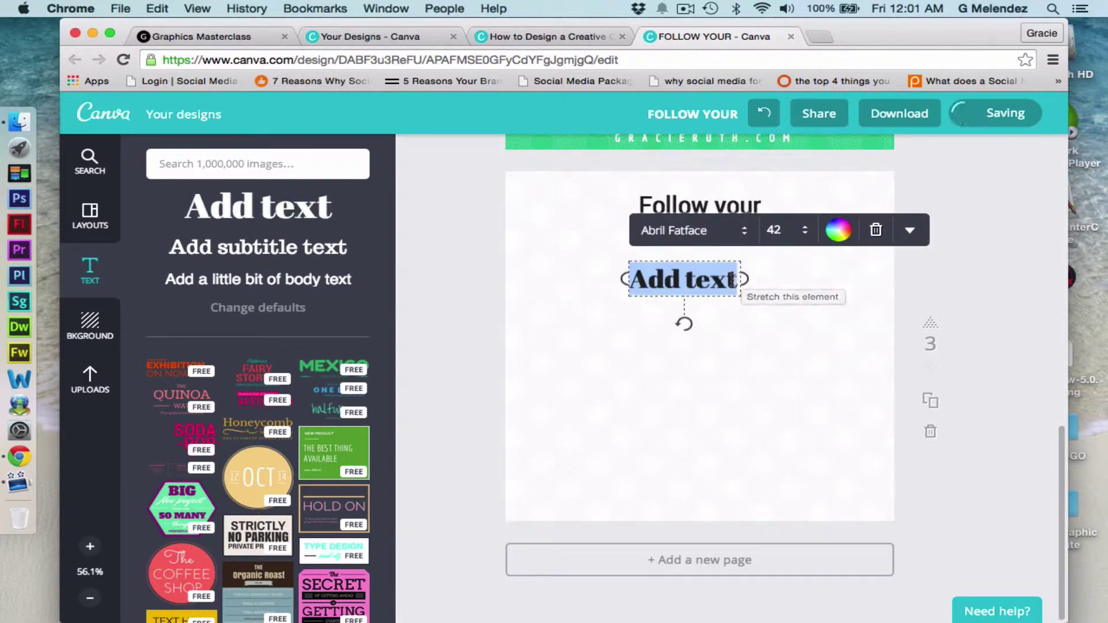
{"action": "left_click", "coordinate": [732, 279]}
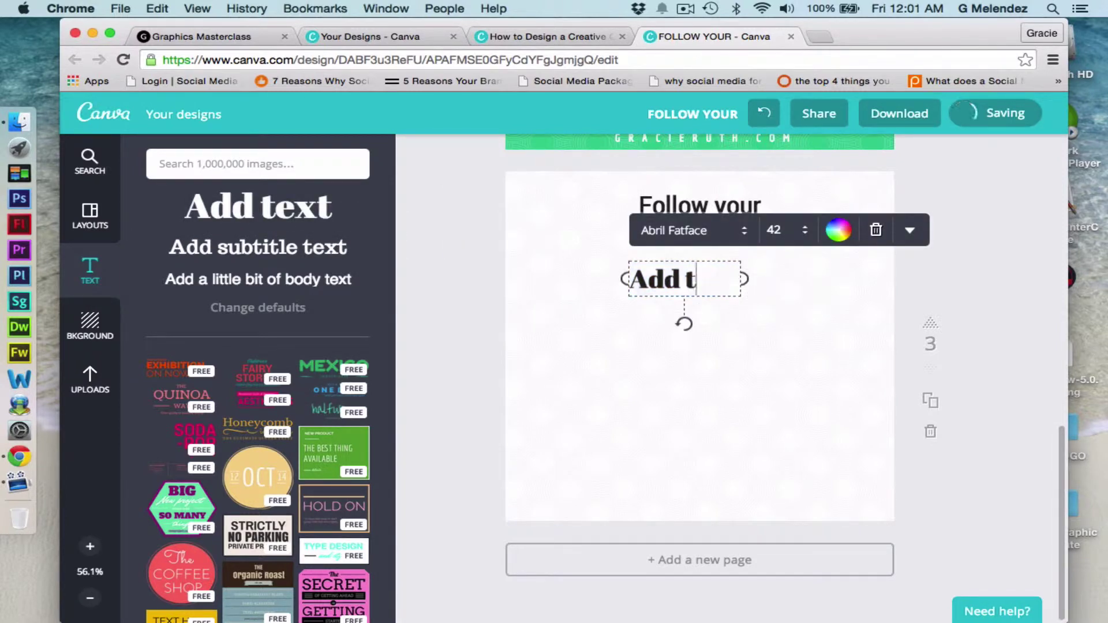
{"action": "type", "text": "DR"}
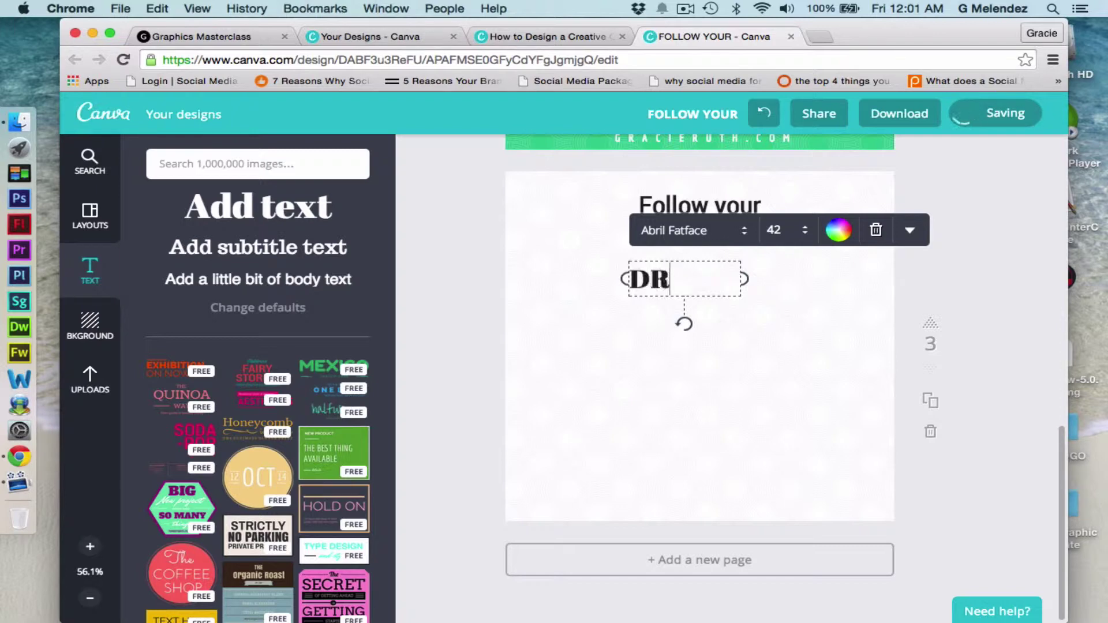
{"action": "type", "text": "EAMS"}
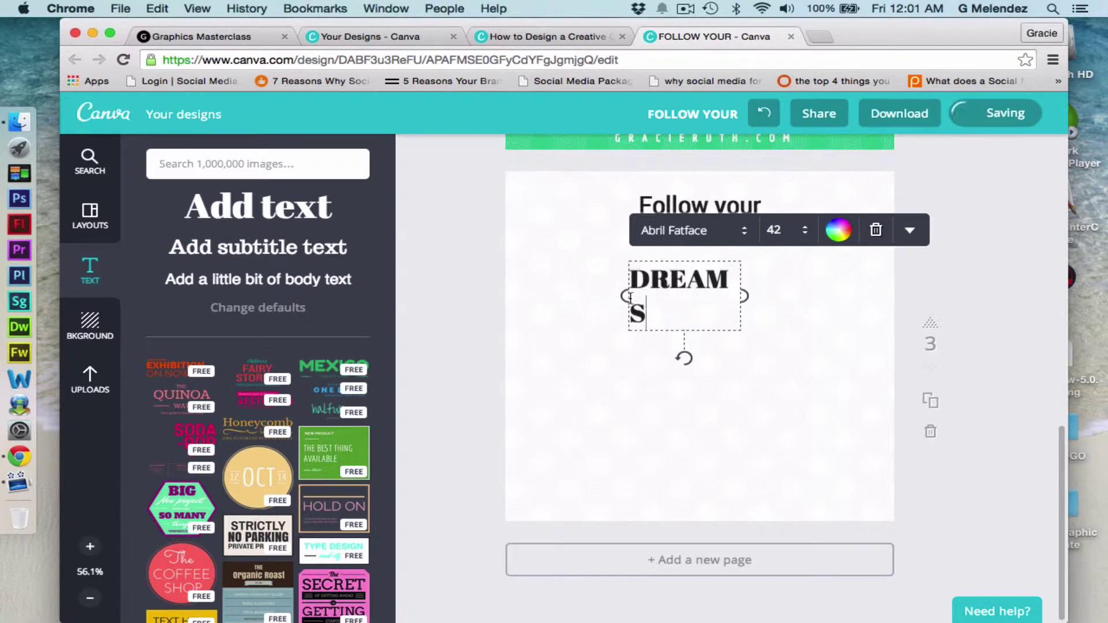
{"action": "left_click_drag", "start_coordinate": [631, 297], "coordinate": [589, 280]}
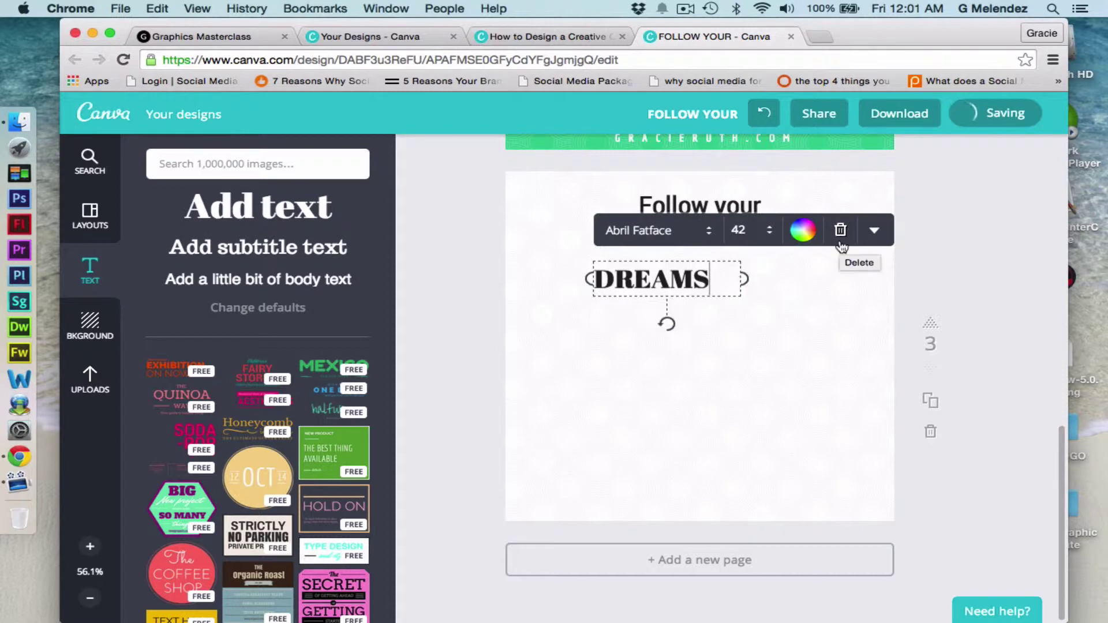
Centre-align DREAMS and position it centred beneath 'Follow your'.
{"action": "left_click", "coordinate": [873, 231]}
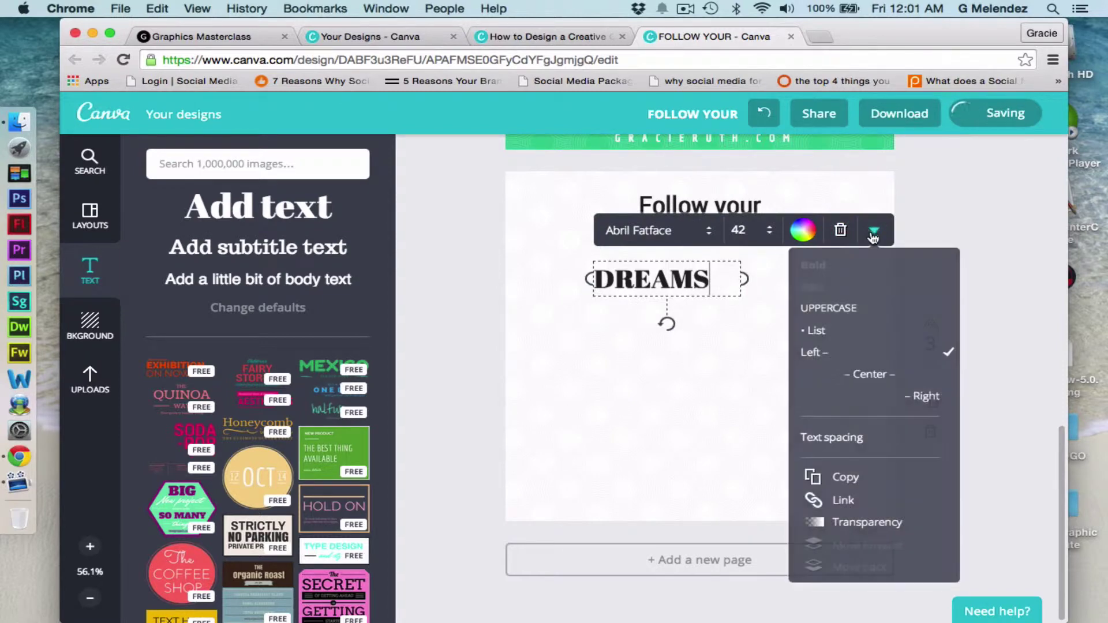
{"action": "left_click", "coordinate": [873, 376]}
{"action": "left_click", "coordinate": [954, 208]}
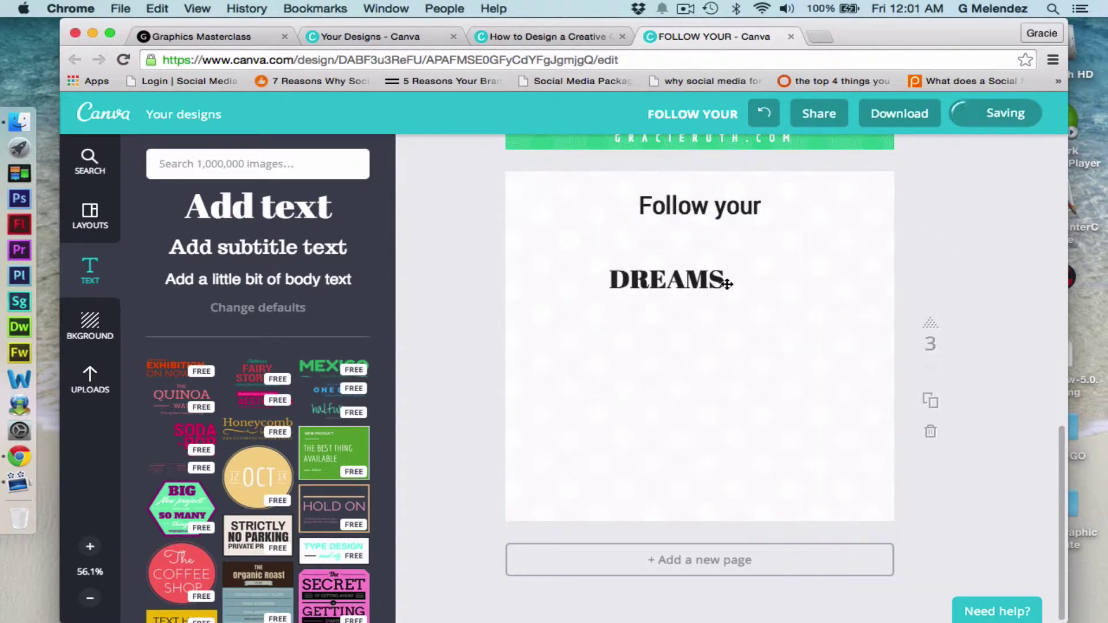
{"action": "left_click_drag", "start_coordinate": [668, 281], "coordinate": [701, 276]}
Set DREAMS in Roboto Condensed.
{"action": "left_click", "coordinate": [740, 217]}
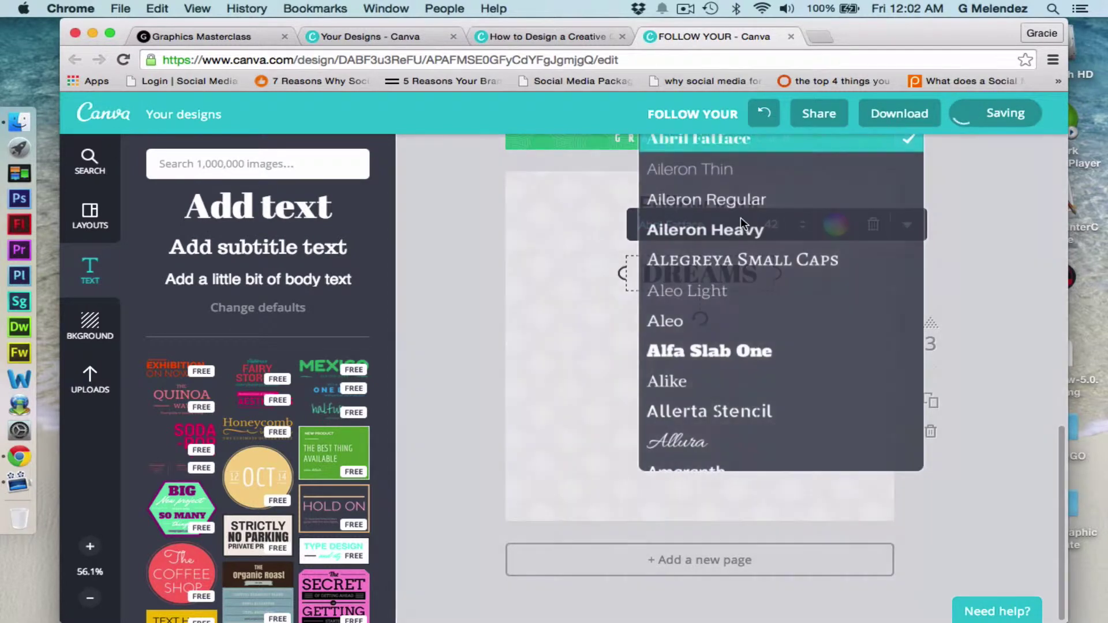
{"action": "scroll", "coordinate": [694, 404], "scroll_direction": "down", "scroll_amount": 5}
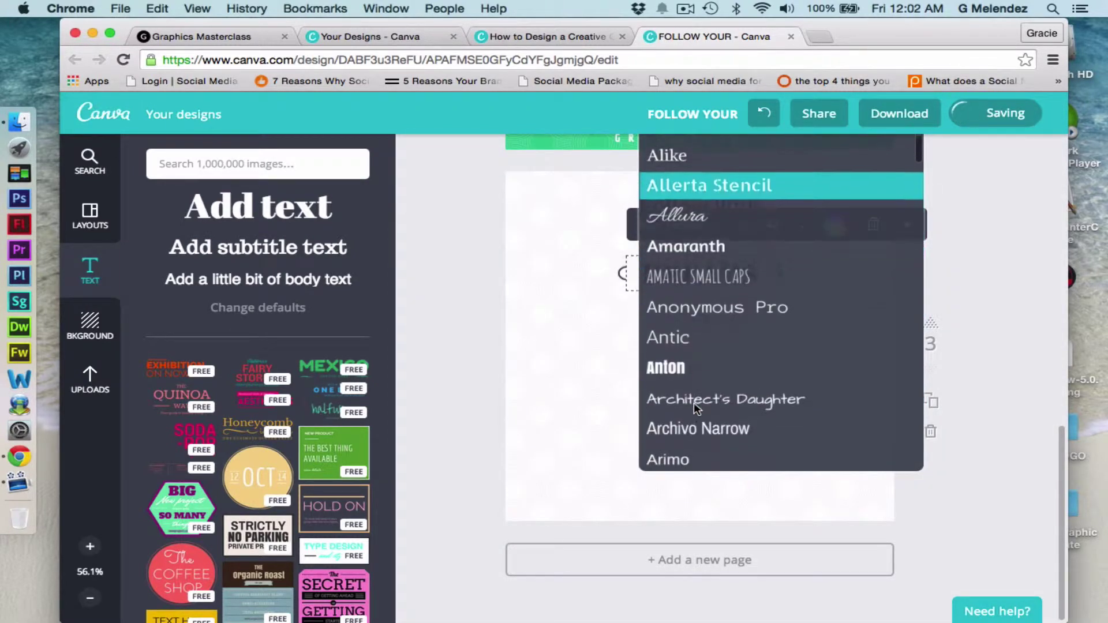
{"action": "scroll", "coordinate": [694, 403], "scroll_direction": "down", "scroll_amount": 15}
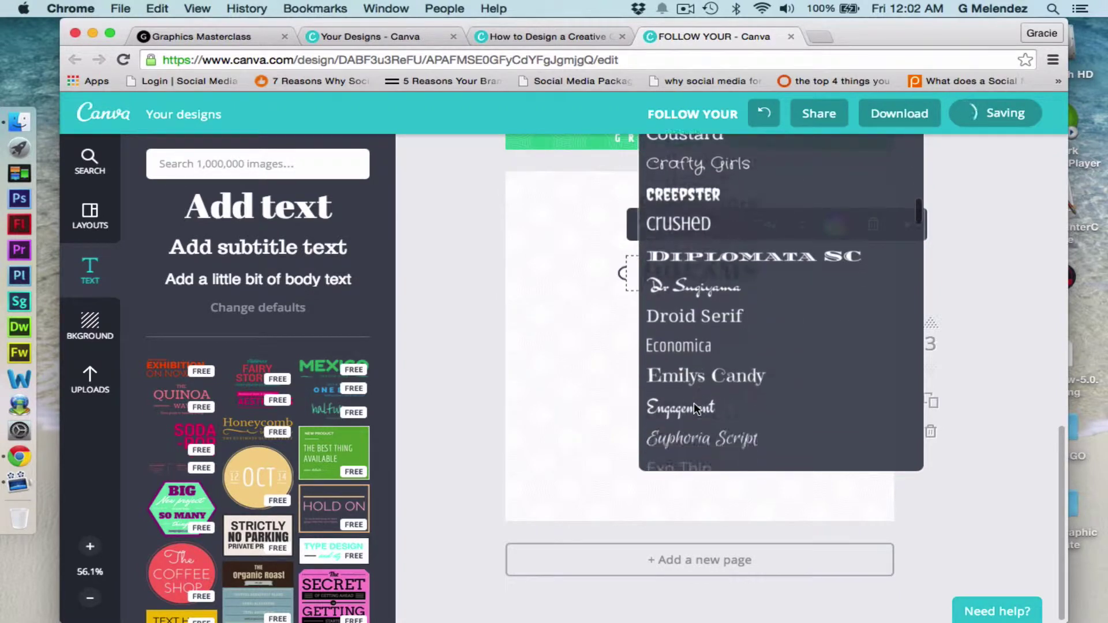
{"action": "scroll", "coordinate": [694, 403], "scroll_direction": "down", "scroll_amount": 15}
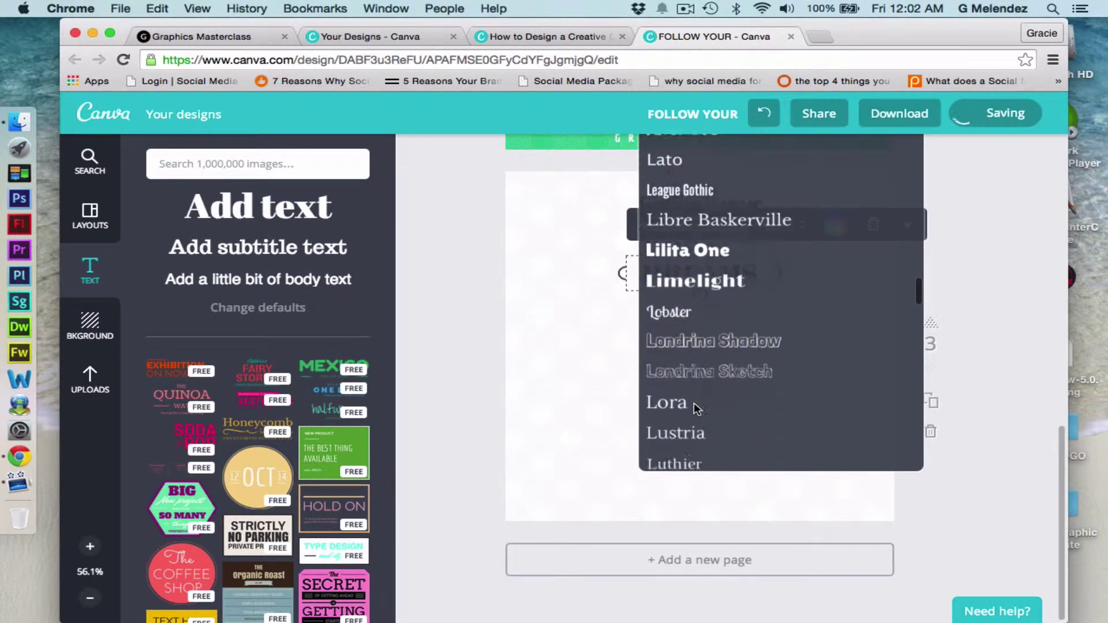
{"action": "scroll", "coordinate": [694, 403], "scroll_direction": "down", "scroll_amount": 10}
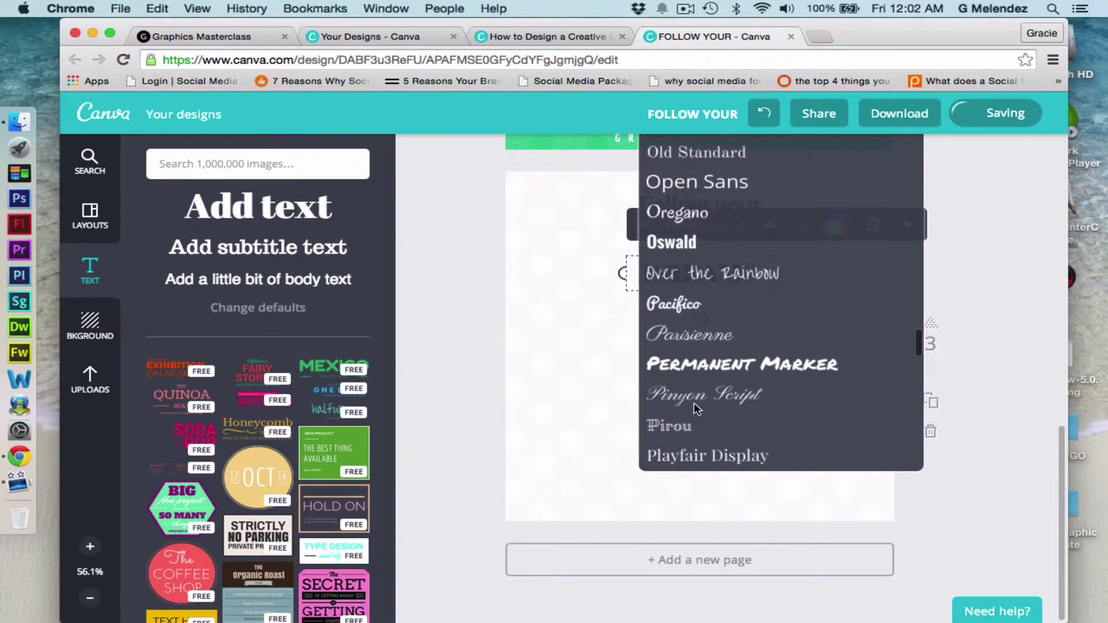
{"action": "scroll", "coordinate": [695, 410], "scroll_direction": "down", "scroll_amount": 10}
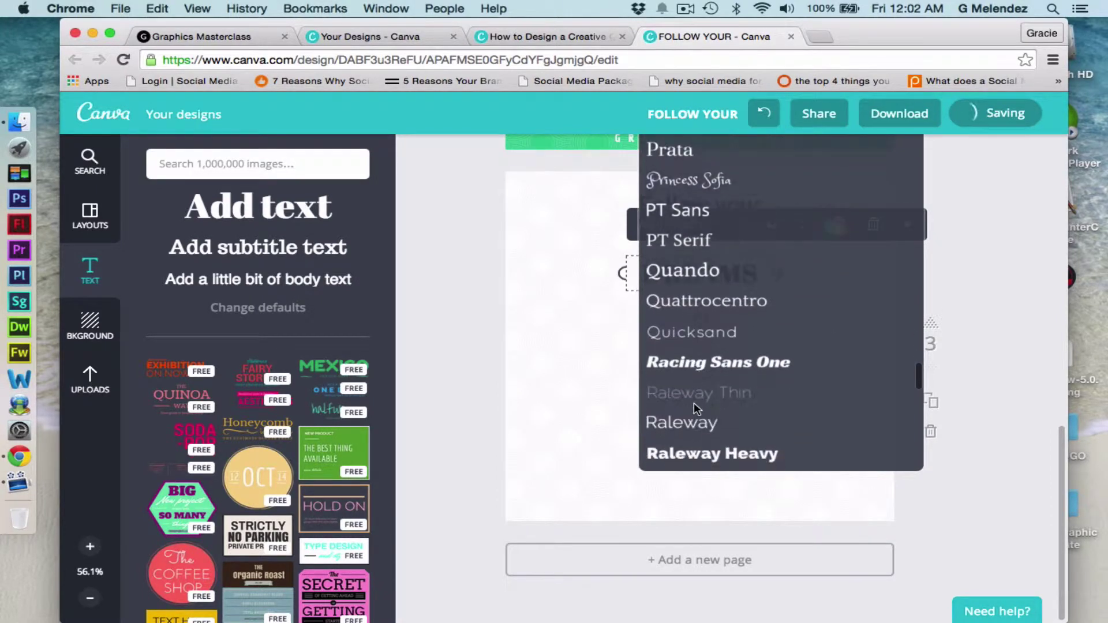
{"action": "scroll", "coordinate": [695, 409], "scroll_direction": "down", "scroll_amount": 4}
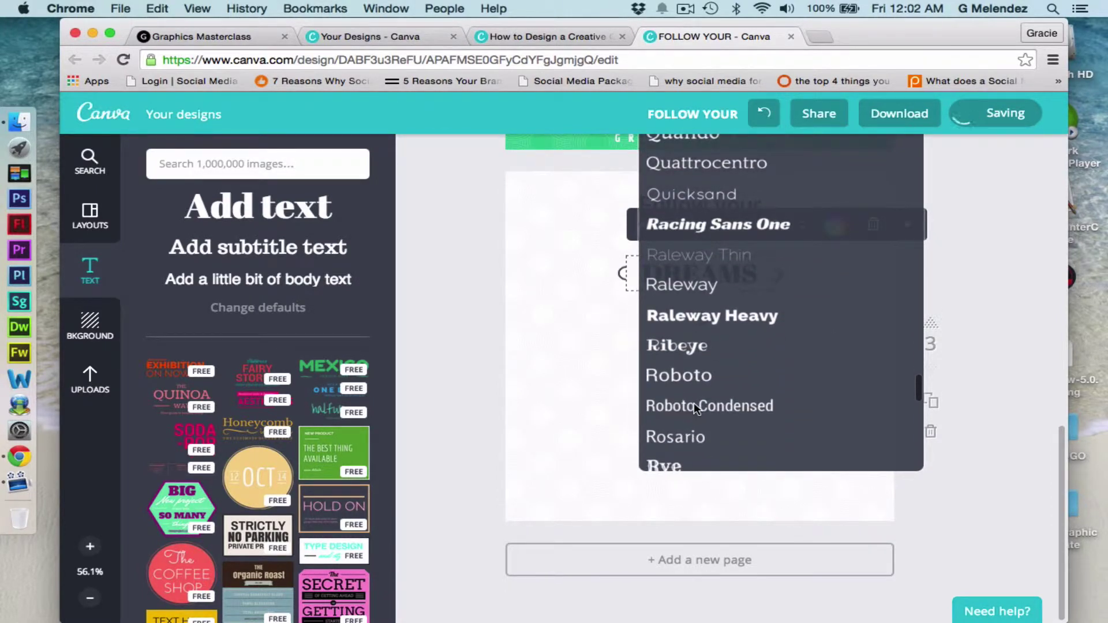
{"action": "left_click", "coordinate": [694, 409]}
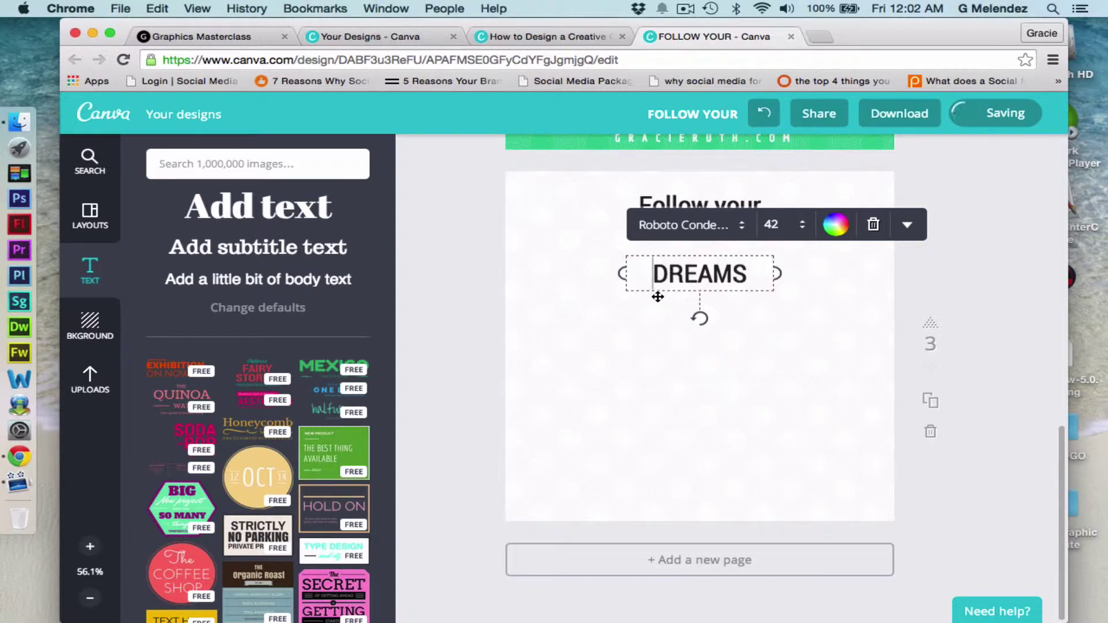
Make DREAMS bold, after toggling bold on and off for 'Follow your'.
{"action": "left_click", "coordinate": [611, 328]}
{"action": "left_click", "coordinate": [700, 203]}
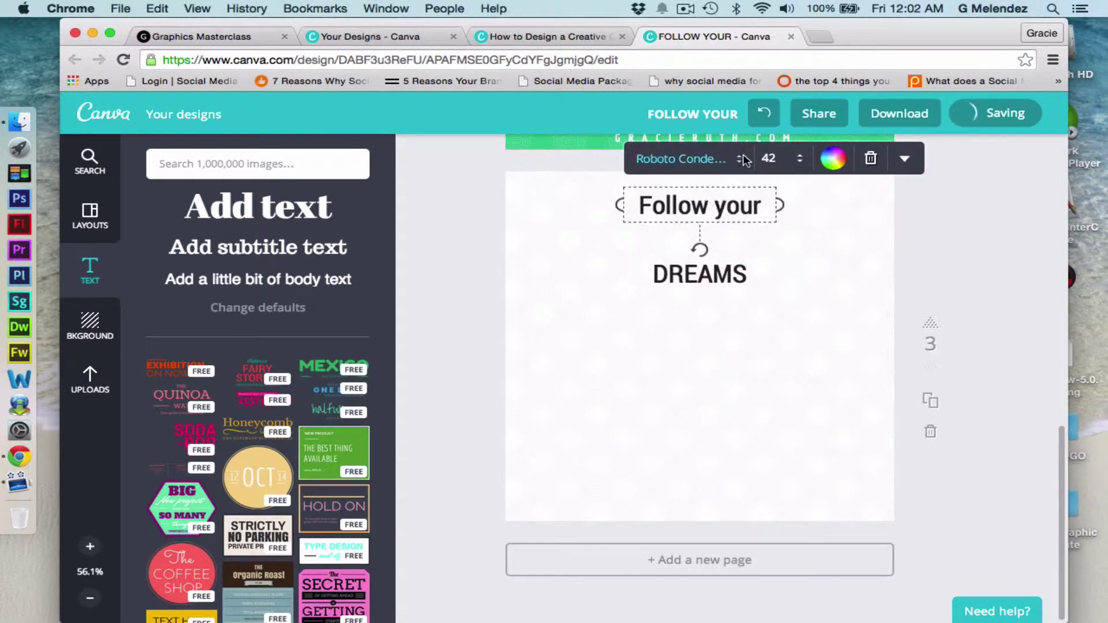
{"action": "left_click", "coordinate": [904, 159]}
{"action": "left_click", "coordinate": [850, 199]}
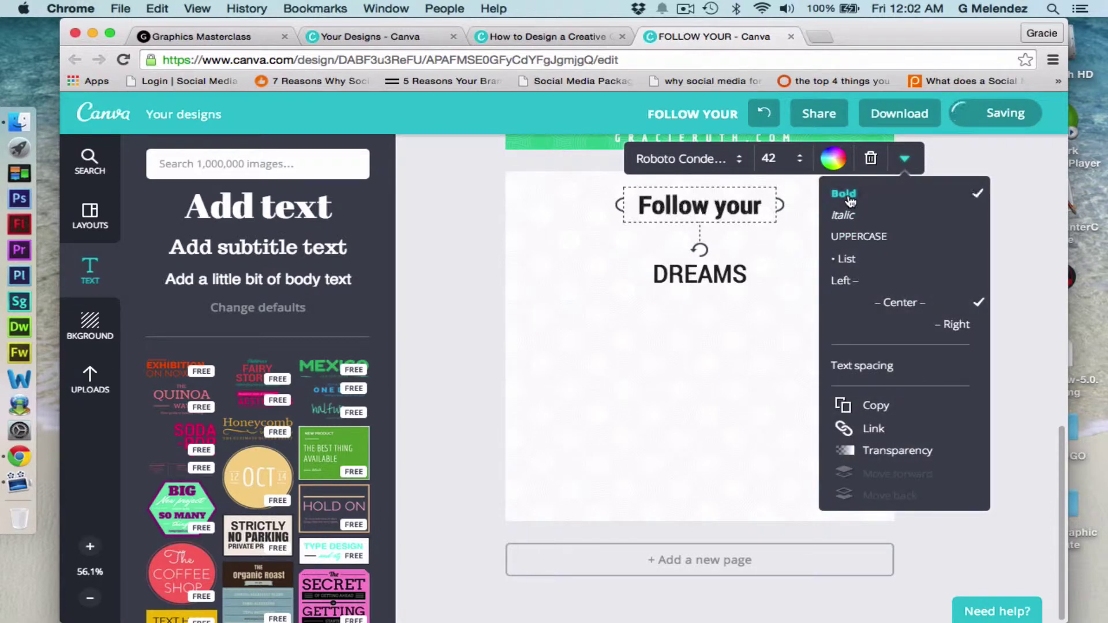
{"action": "left_click", "coordinate": [851, 201]}
{"action": "left_click", "coordinate": [1009, 160]}
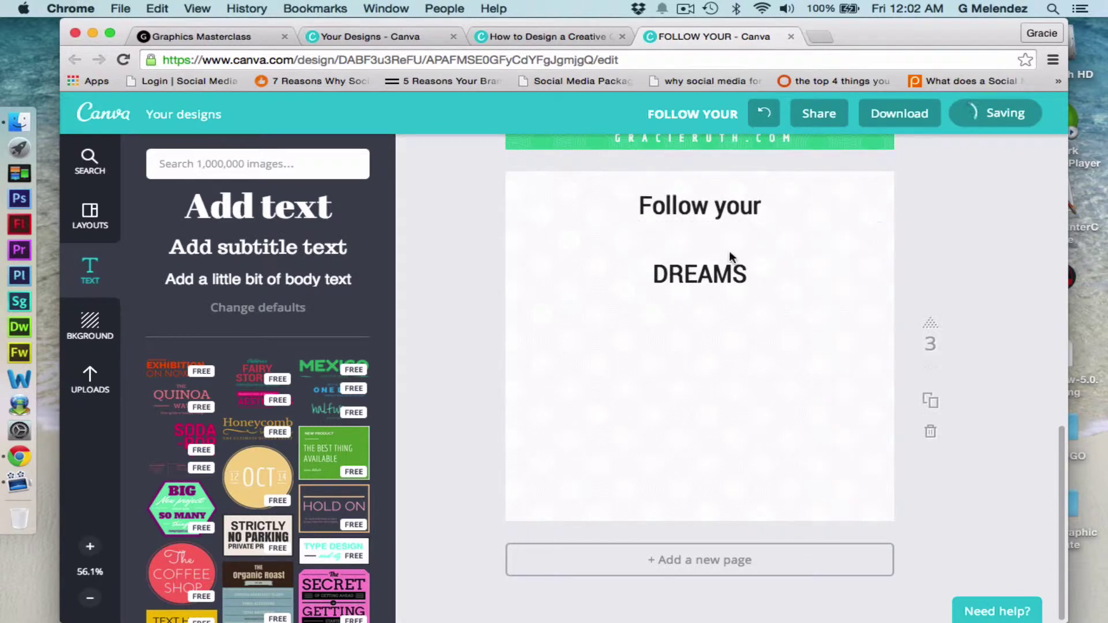
{"action": "left_click", "coordinate": [677, 275]}
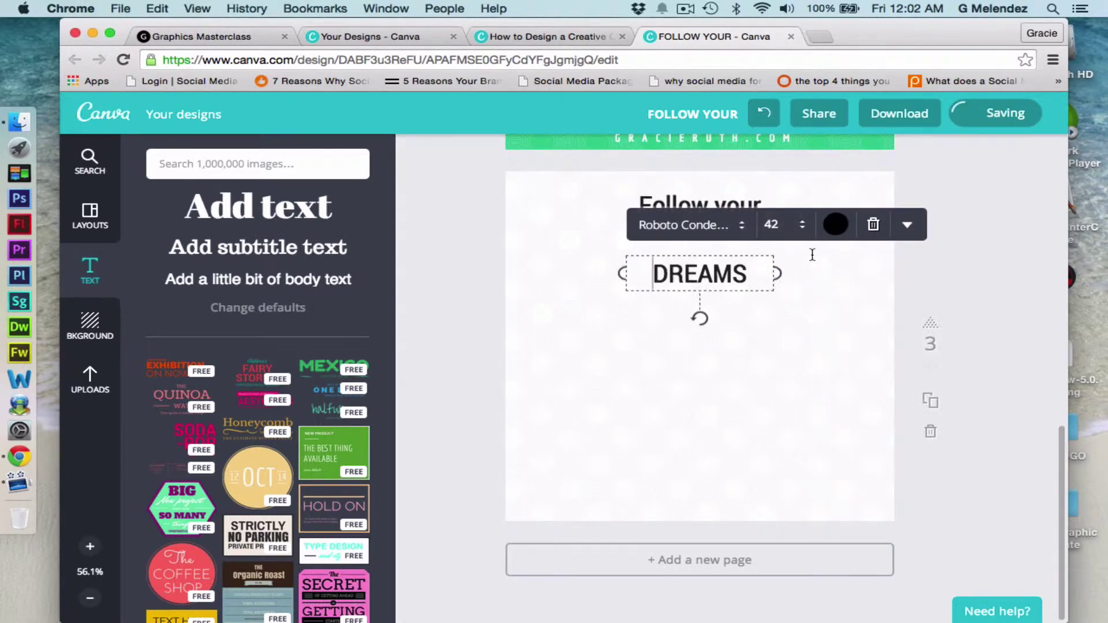
{"action": "left_click", "coordinate": [906, 227]}
{"action": "left_click", "coordinate": [855, 259]}
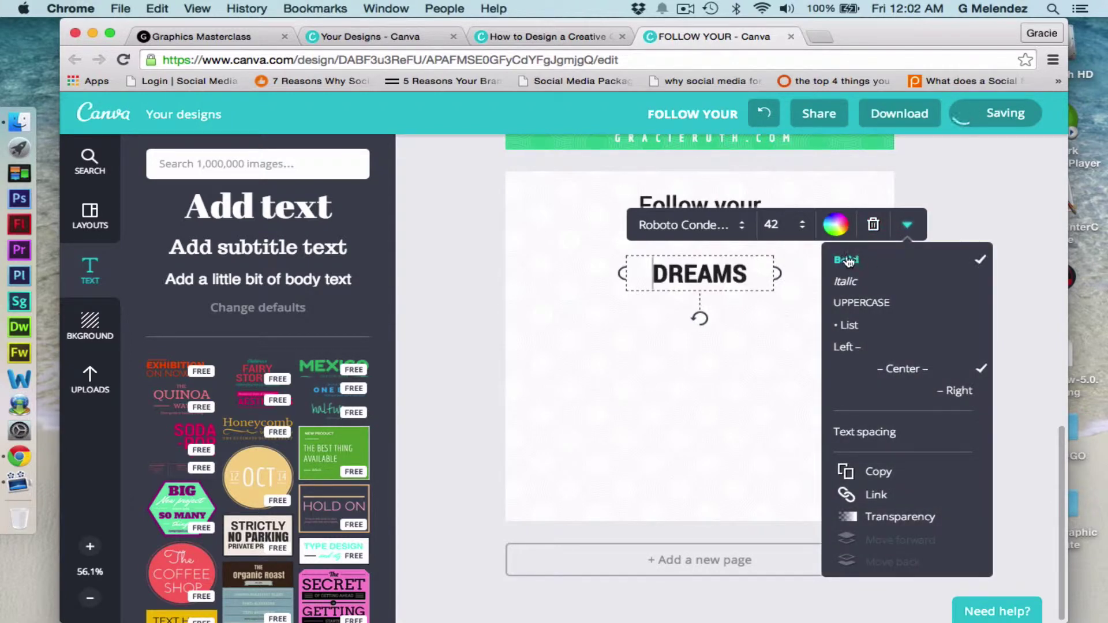
{"action": "left_click", "coordinate": [987, 183]}
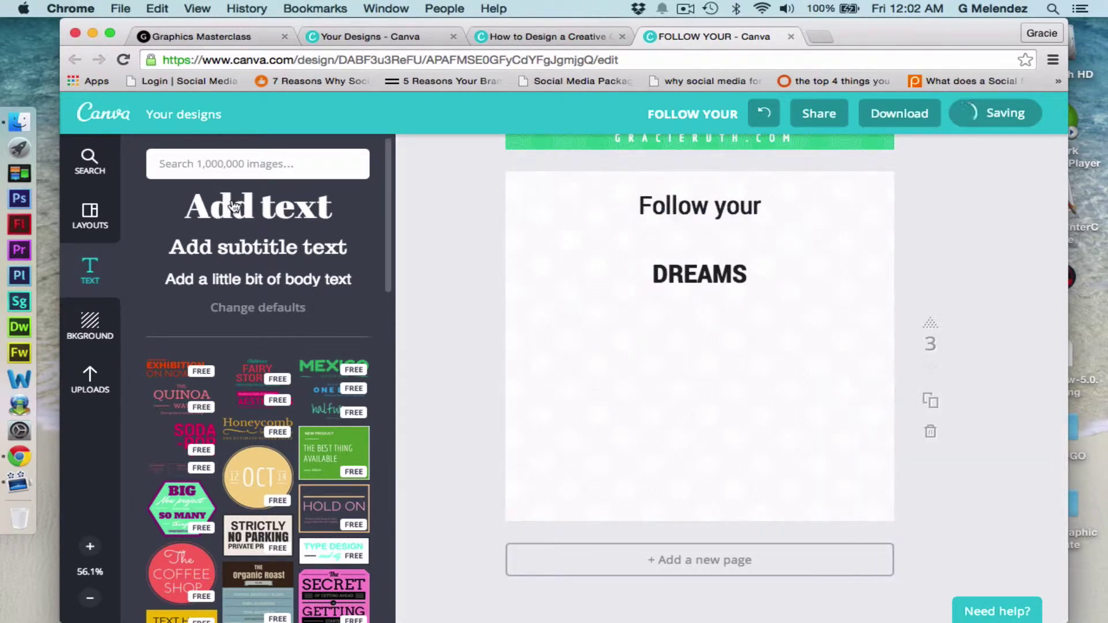
Add a third heading below DREAMS reading TRANSFORM, widened to fit one line.
{"action": "left_click_drag", "start_coordinate": [234, 206], "coordinate": [676, 353]}
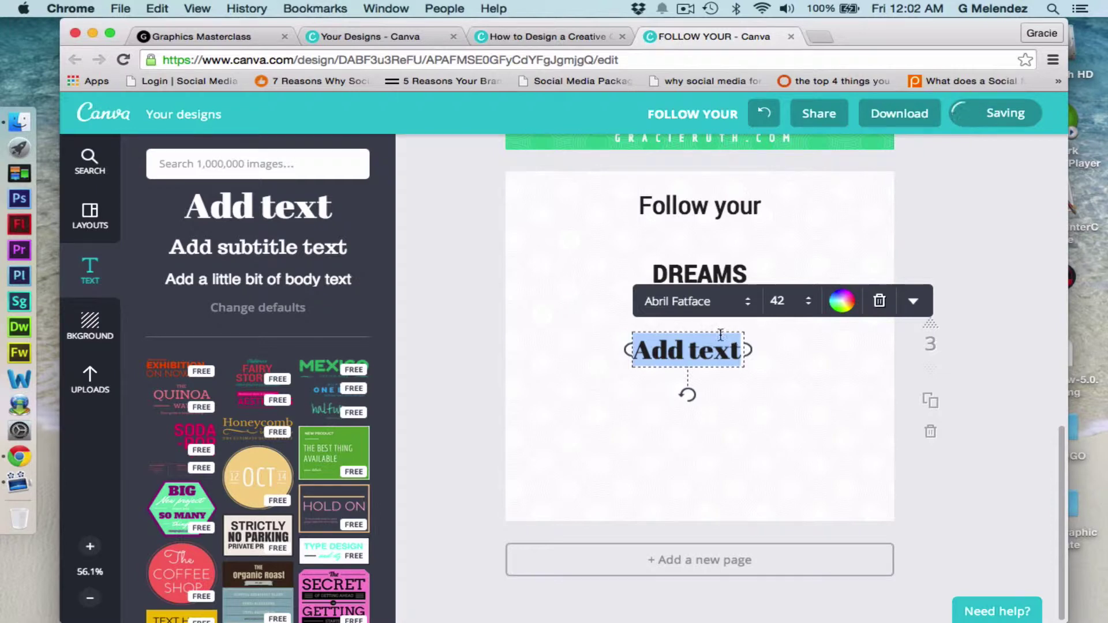
{"action": "left_click", "coordinate": [743, 351]}
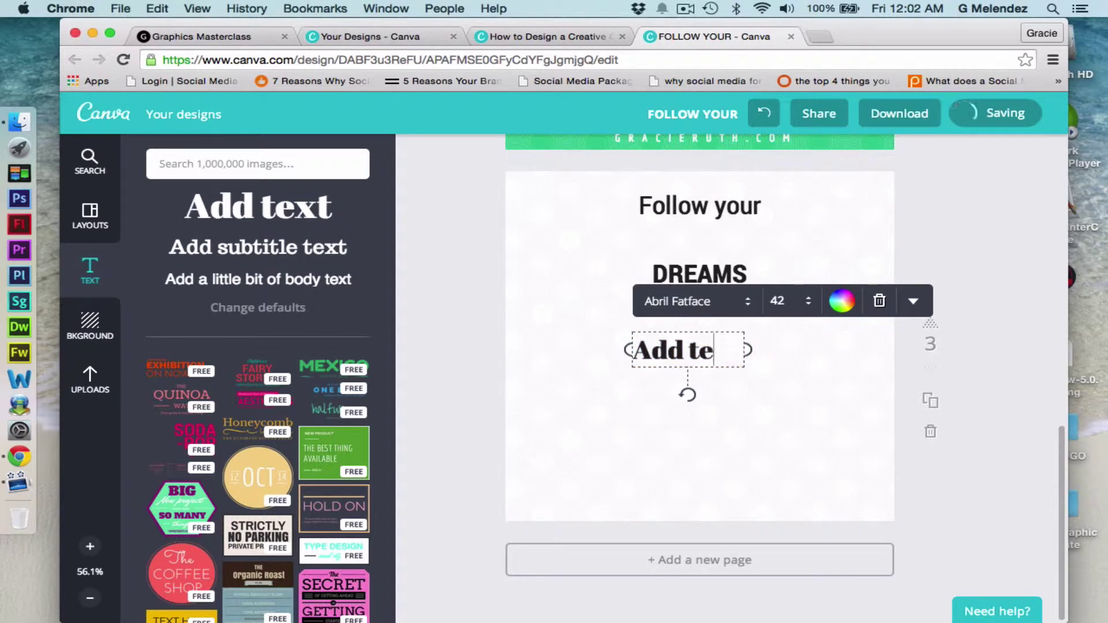
{"action": "type", "text": "T"}
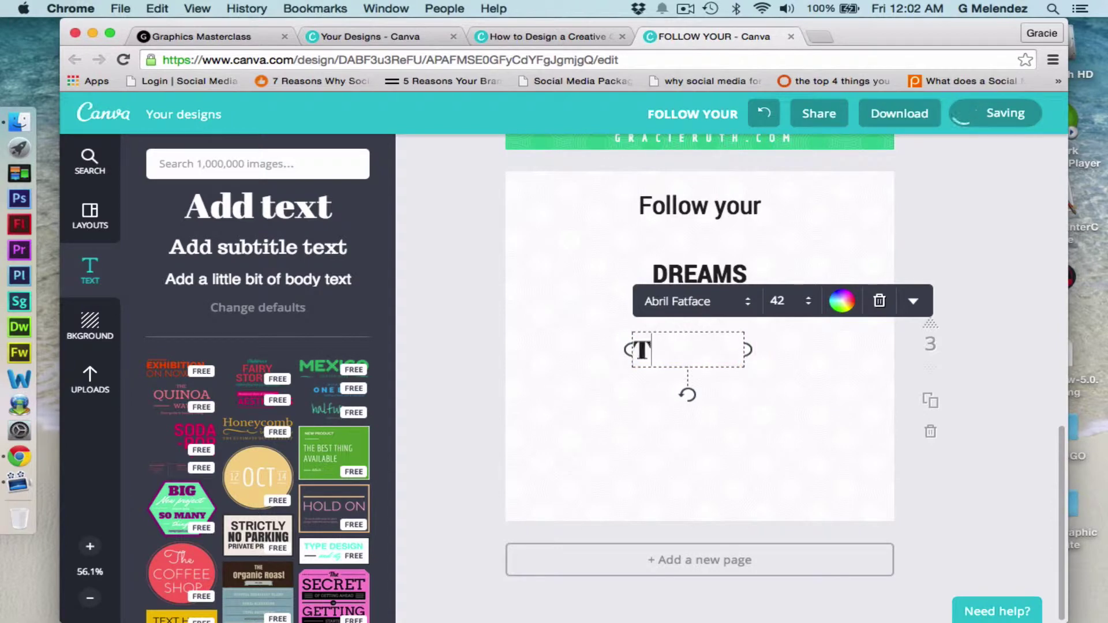
{"action": "type", "text": "RANSFORM"}
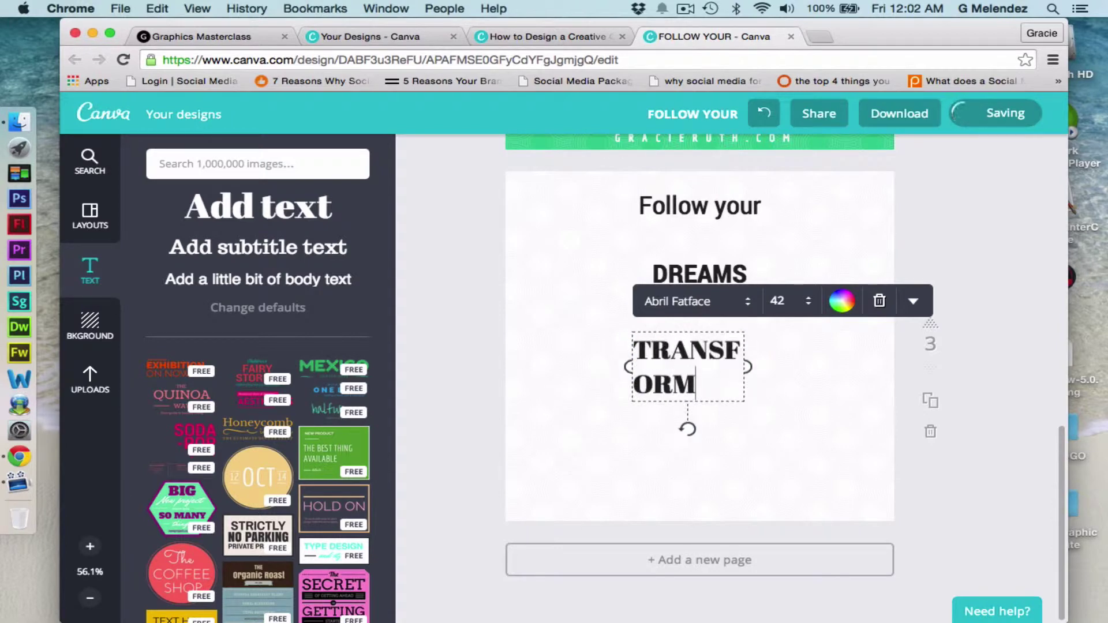
{"action": "left_click_drag", "start_coordinate": [628, 367], "coordinate": [563, 371]}
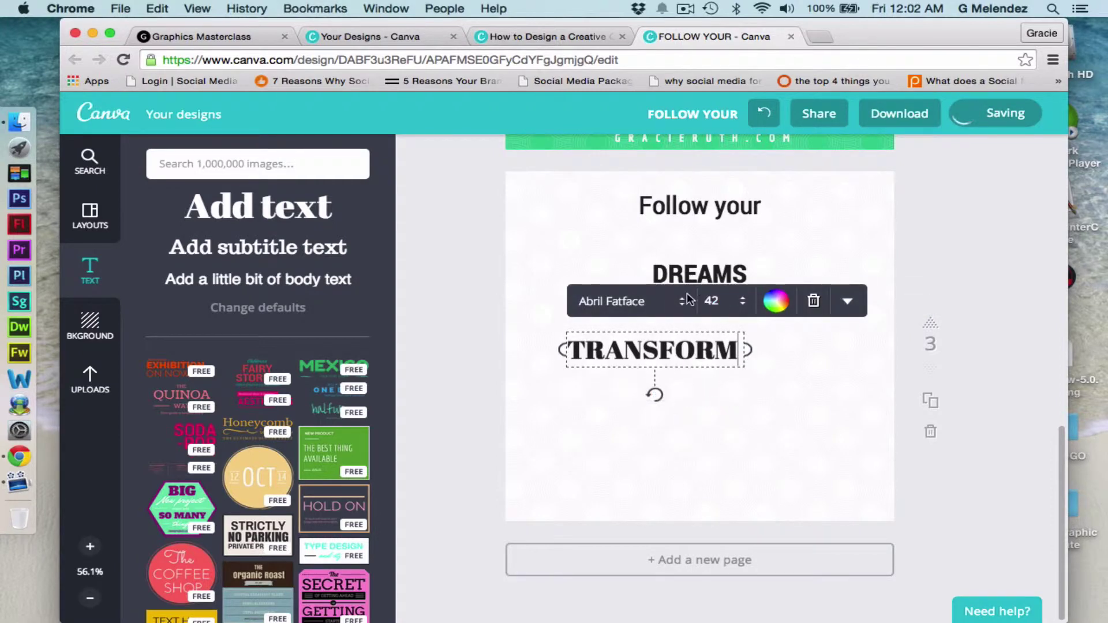
Set TRANSFORM in Roboto Condensed, centre-align it and centre it on the page.
{"action": "left_click", "coordinate": [687, 300]}
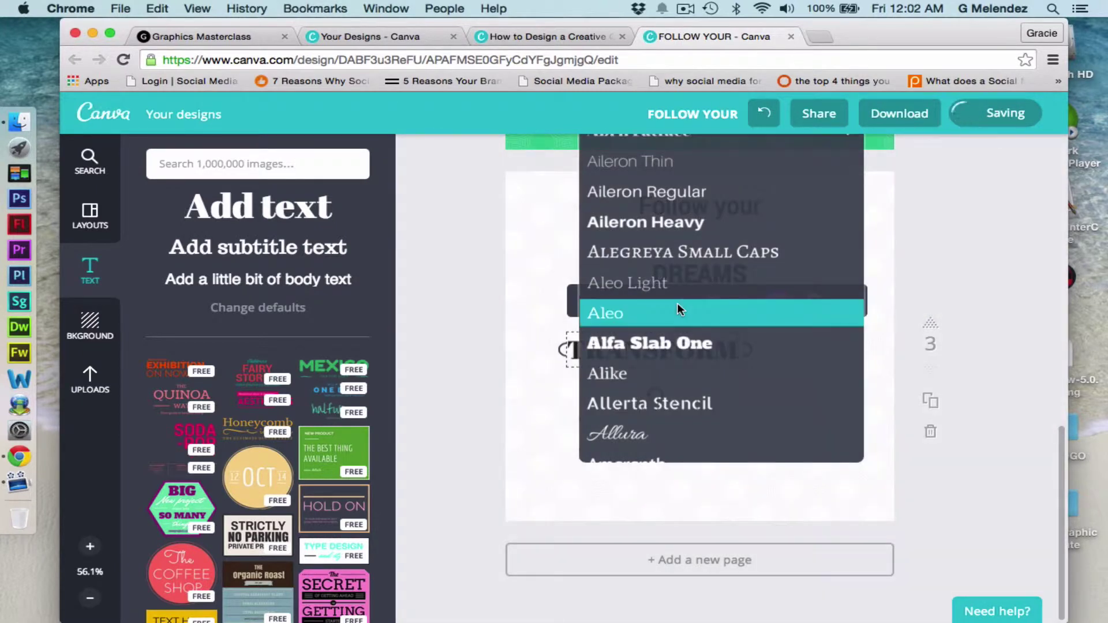
{"action": "scroll", "coordinate": [663, 409], "scroll_direction": "down", "scroll_amount": 20}
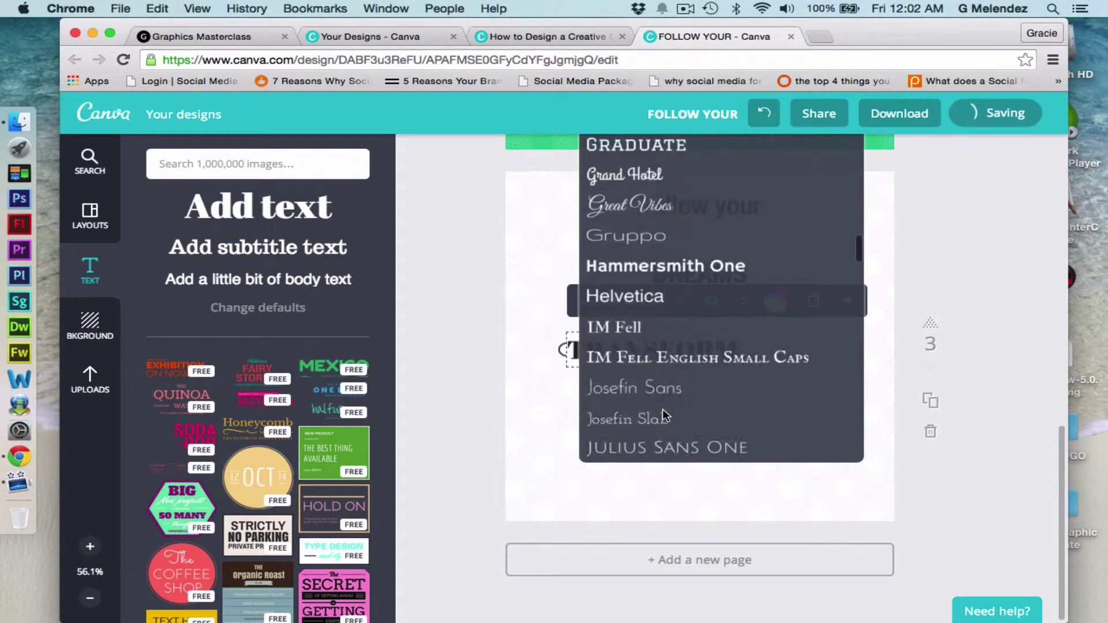
{"action": "scroll", "coordinate": [663, 414], "scroll_direction": "down", "scroll_amount": 20}
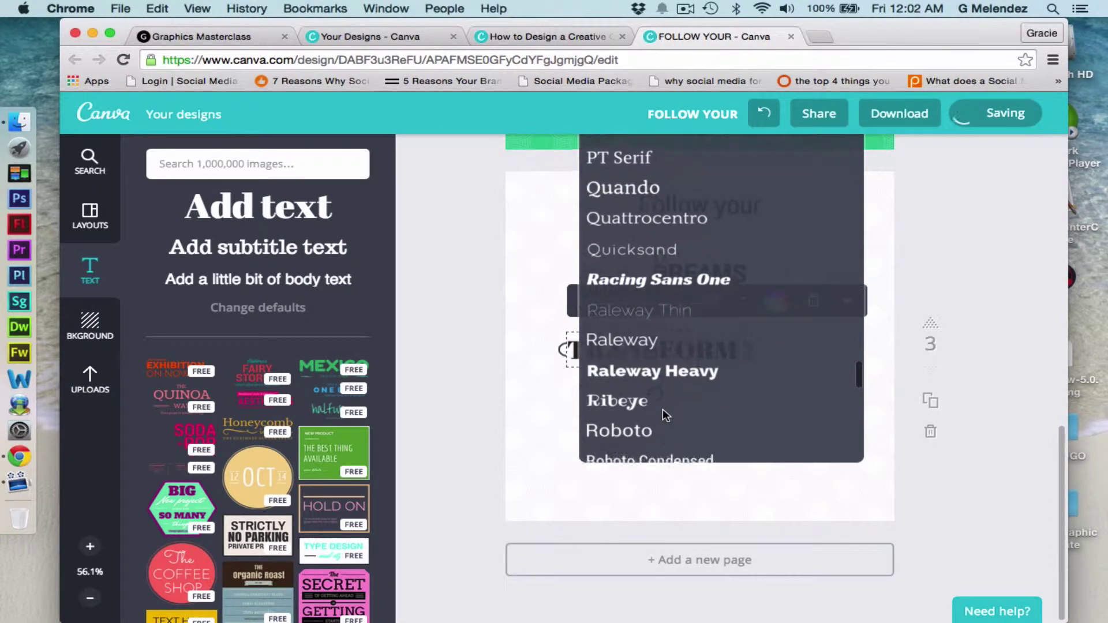
{"action": "left_click", "coordinate": [673, 376]}
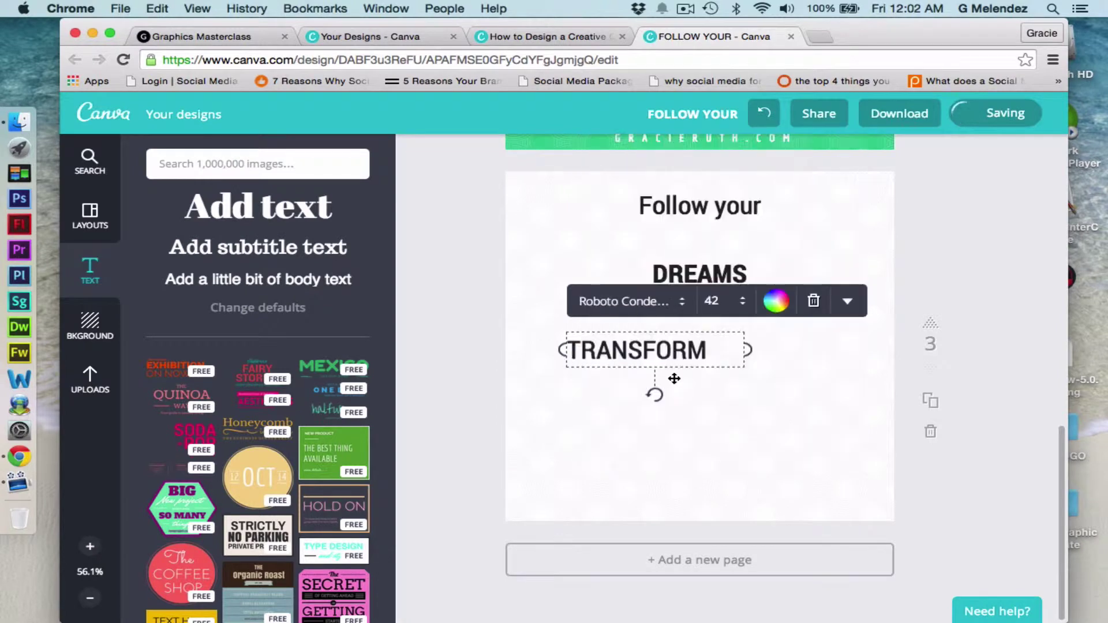
{"action": "left_click", "coordinate": [848, 301]}
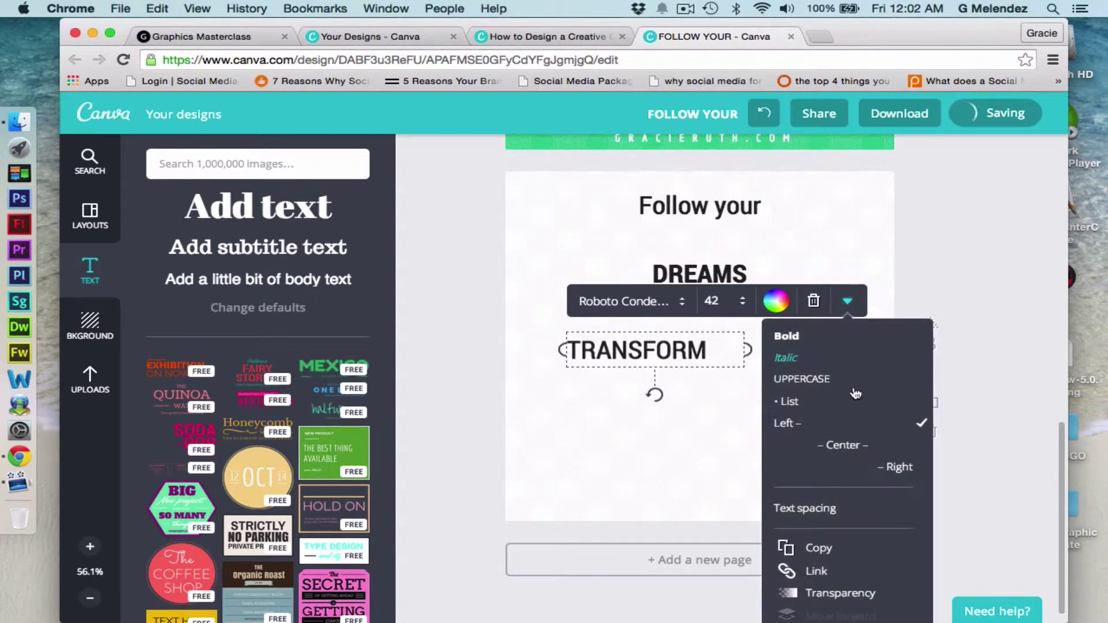
{"action": "left_click", "coordinate": [844, 444]}
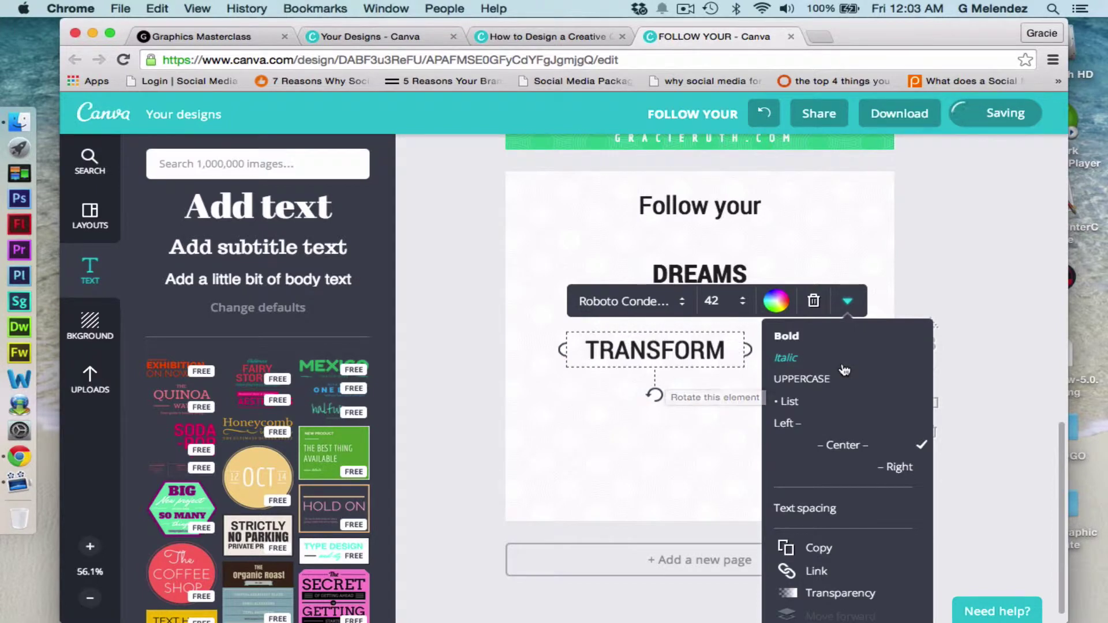
{"action": "left_click", "coordinate": [805, 317]}
{"action": "left_click_drag", "start_coordinate": [691, 347], "coordinate": [734, 346]}
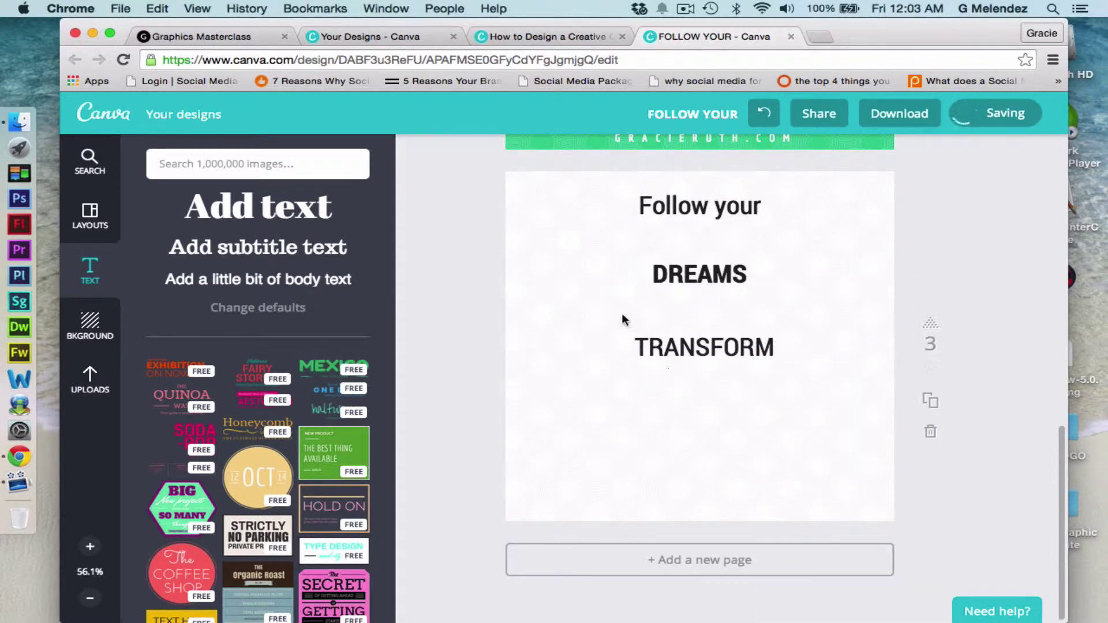
Add a fourth heading below TRANSFORM reading YOUR LIFE, widened to one line.
{"action": "left_click_drag", "start_coordinate": [252, 212], "coordinate": [681, 422]}
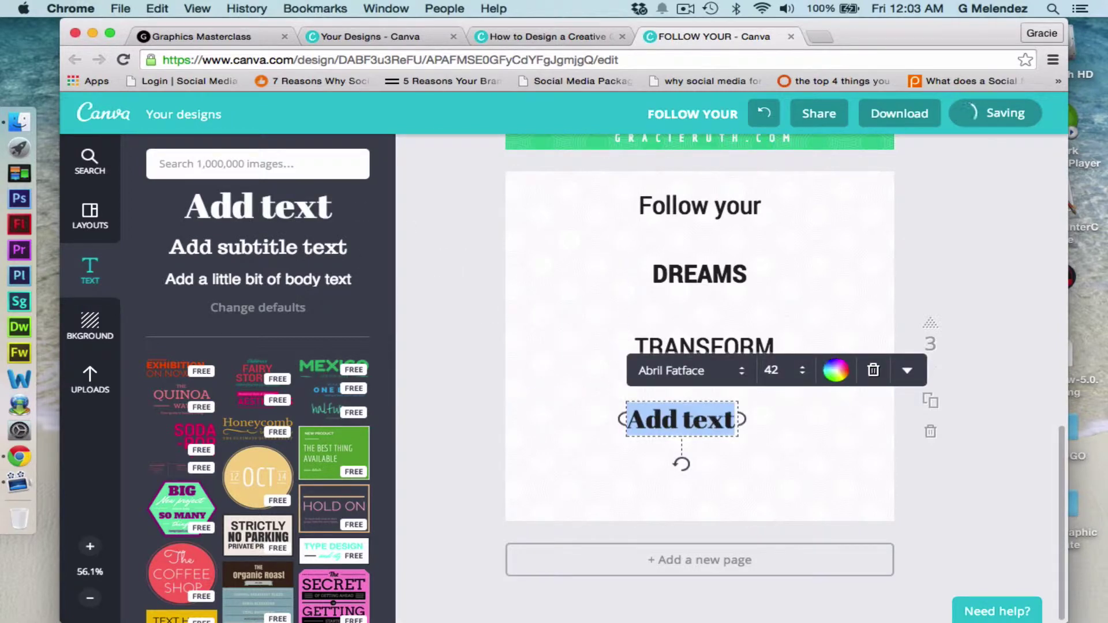
{"action": "left_click", "coordinate": [735, 419]}
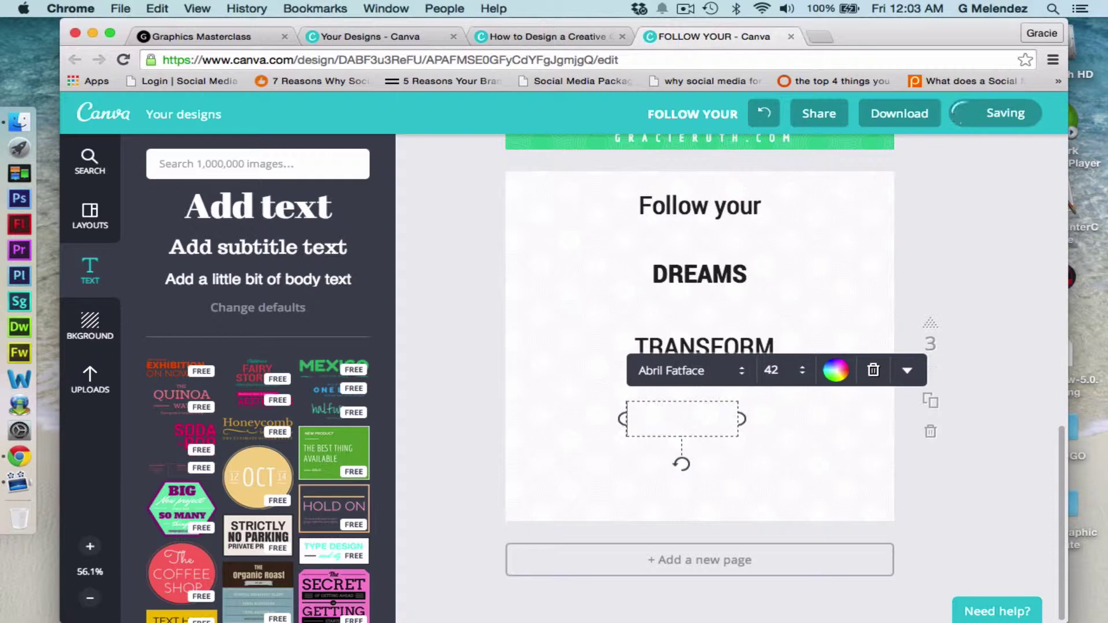
{"action": "type", "text": "YOUR"}
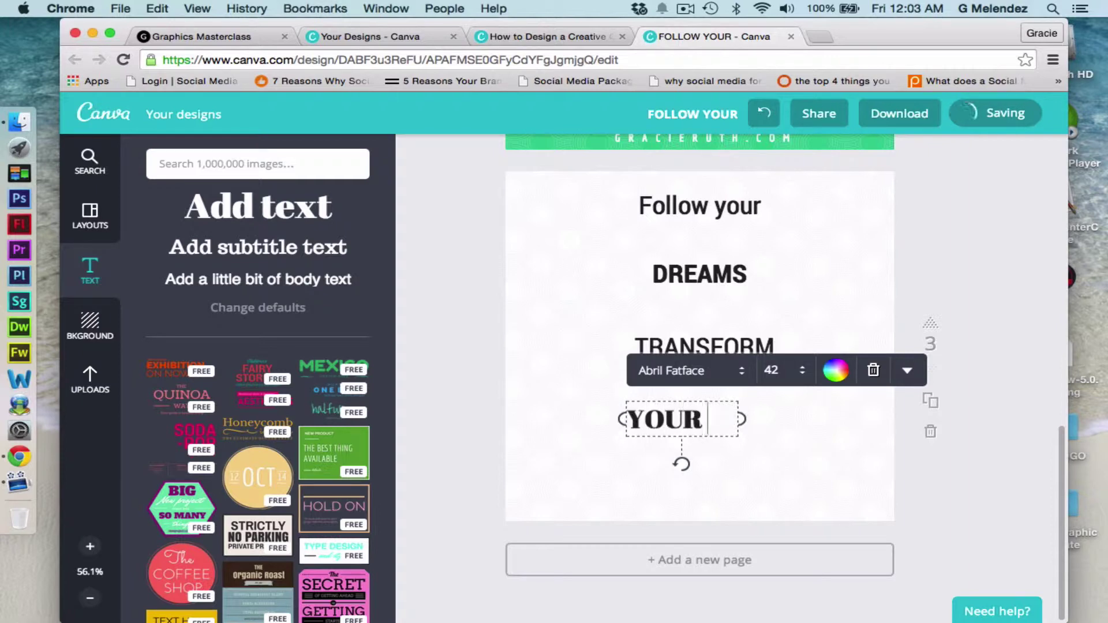
{"action": "type", "text": " LIFE"}
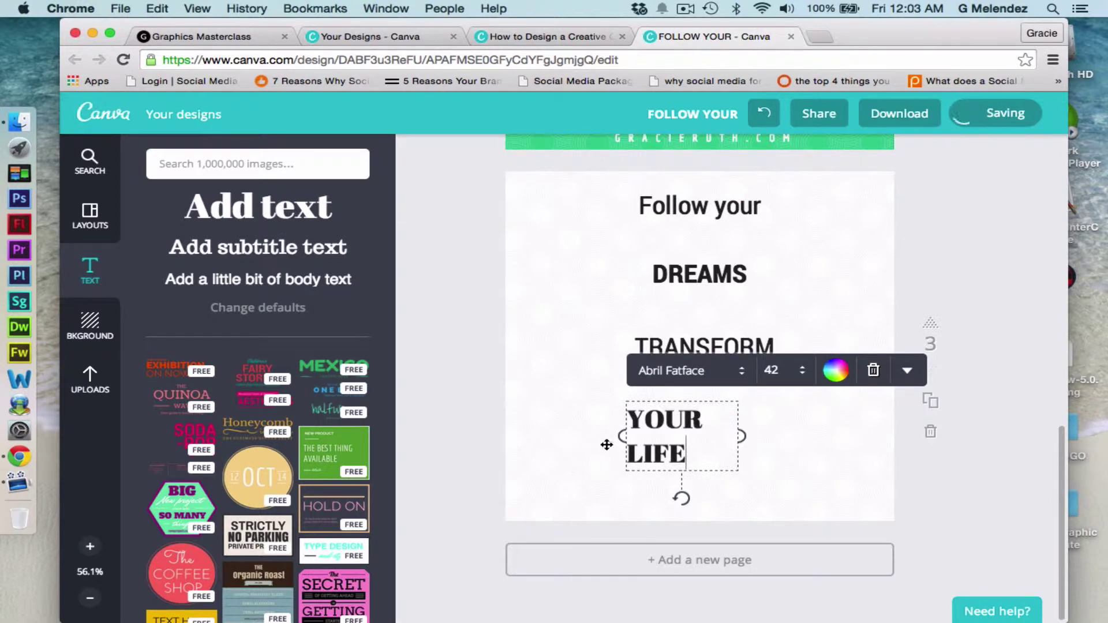
{"action": "left_click_drag", "start_coordinate": [623, 437], "coordinate": [572, 420]}
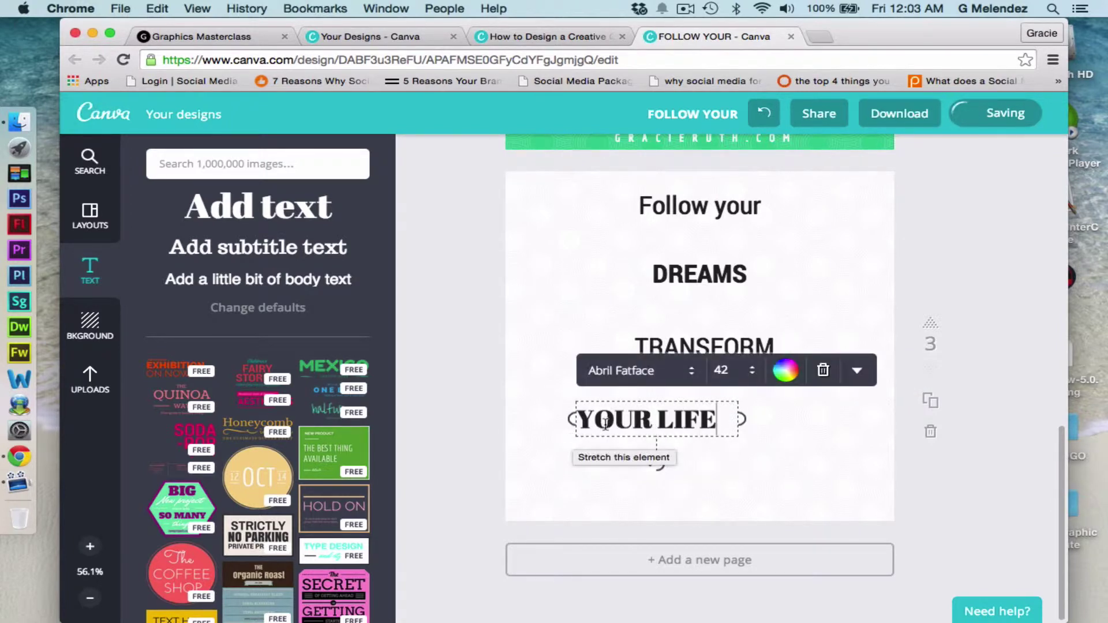
Set YOUR LIFE in Roboto Condensed.
{"action": "left_click", "coordinate": [691, 371]}
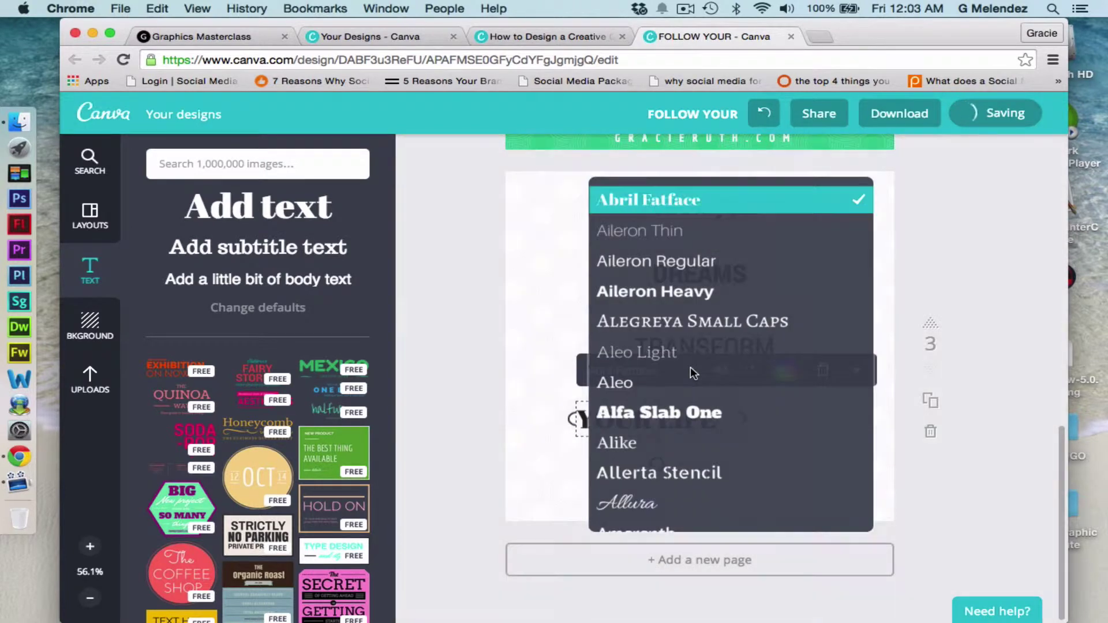
{"action": "scroll", "coordinate": [692, 398], "scroll_direction": "down", "scroll_amount": 6}
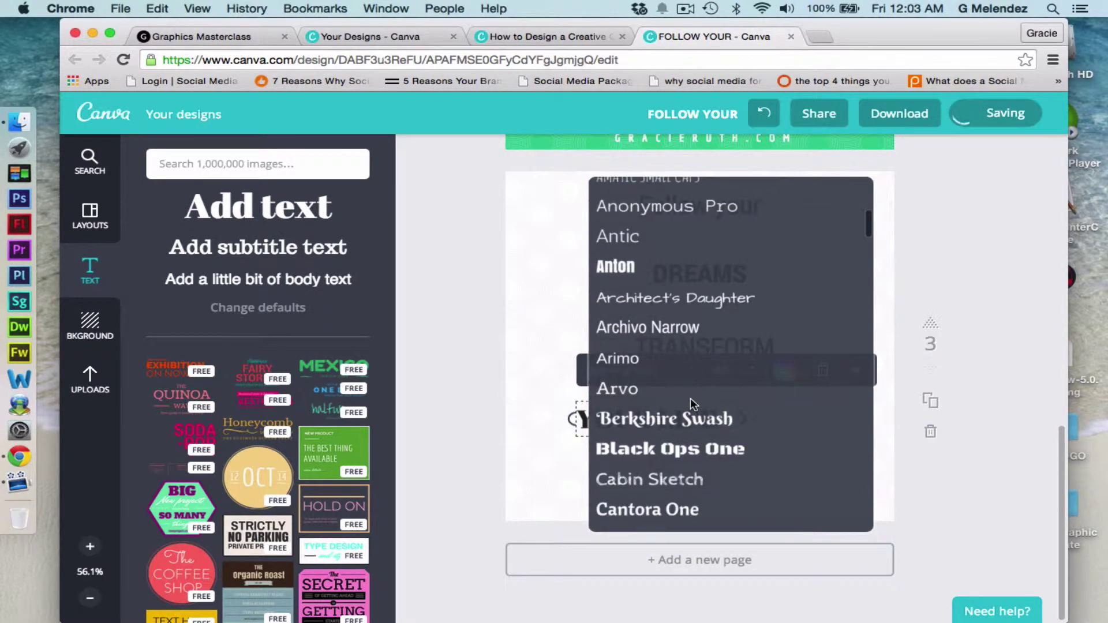
{"action": "scroll", "coordinate": [691, 398], "scroll_direction": "down", "scroll_amount": 15}
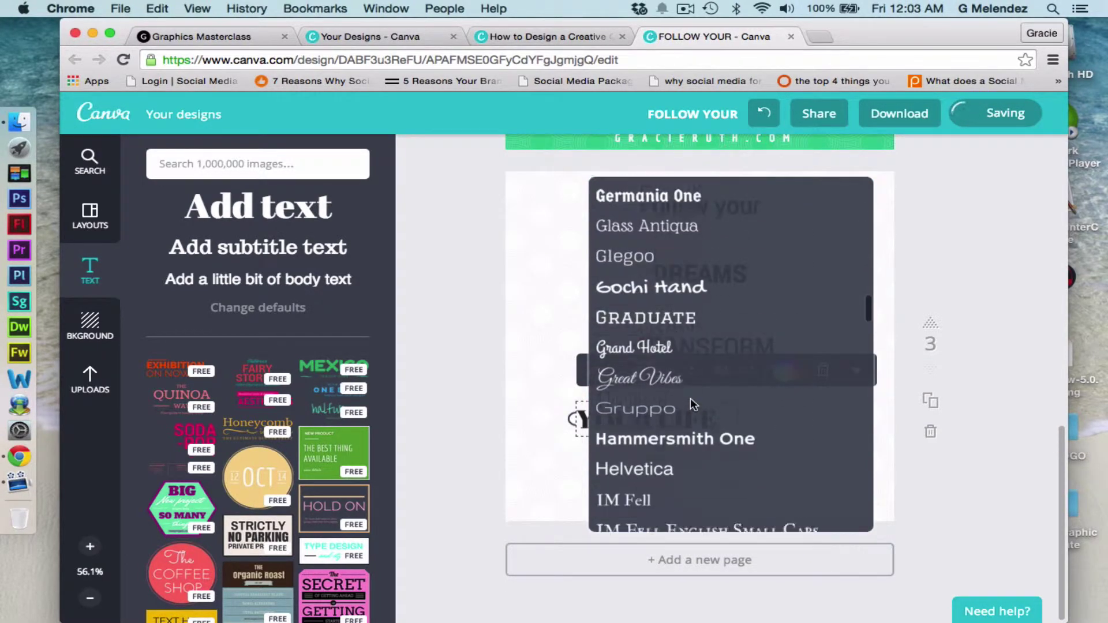
{"action": "scroll", "coordinate": [690, 397], "scroll_direction": "down", "scroll_amount": 12}
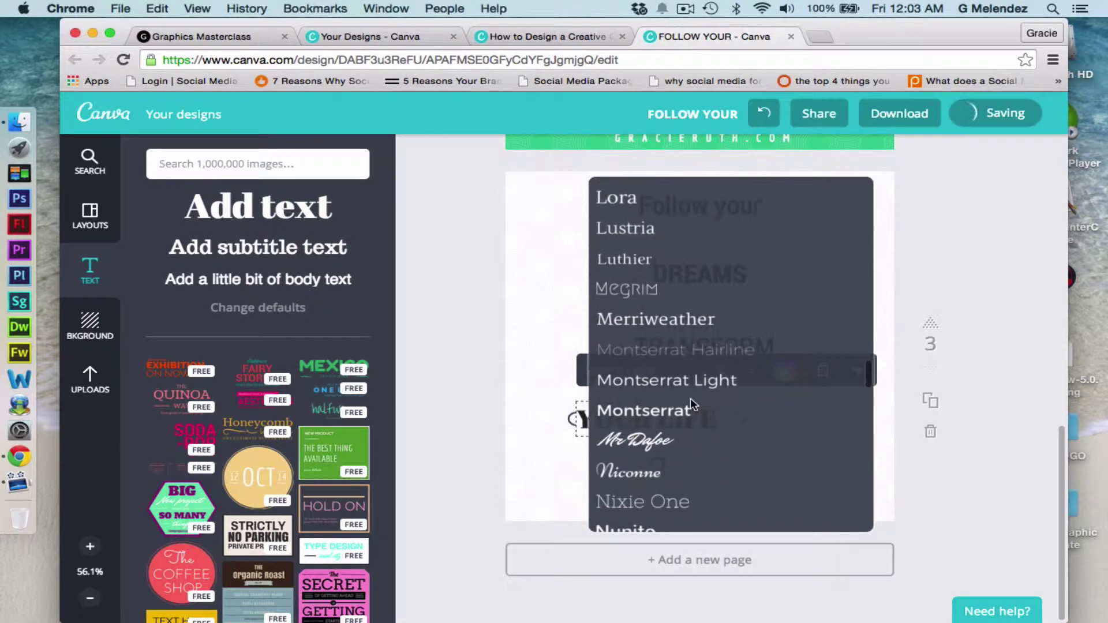
{"action": "scroll", "coordinate": [690, 398], "scroll_direction": "down", "scroll_amount": 10}
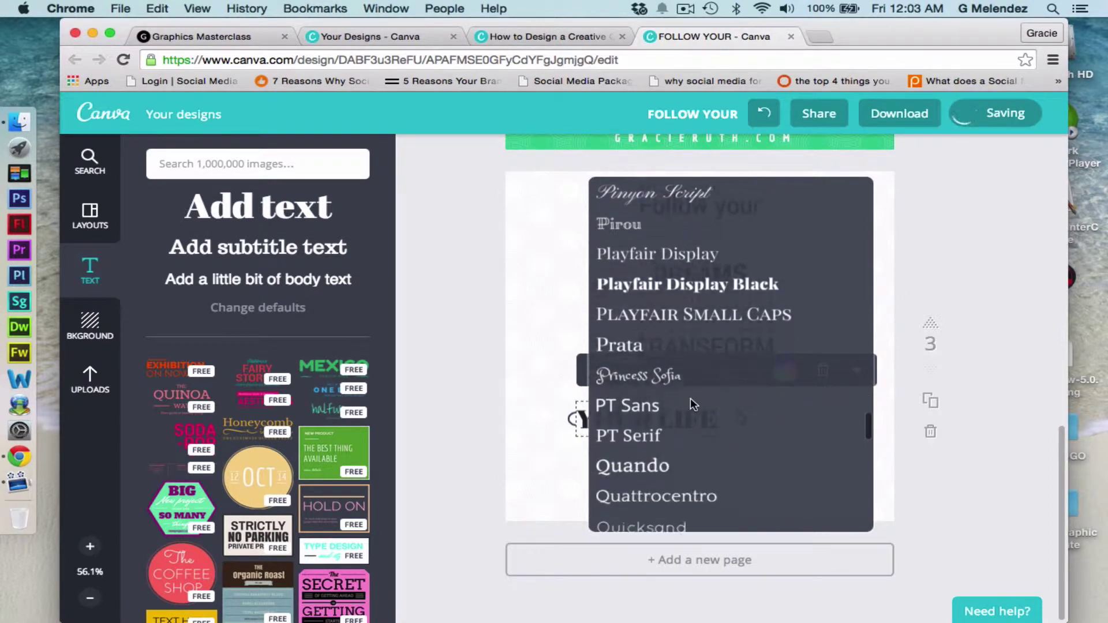
{"action": "scroll", "coordinate": [691, 397], "scroll_direction": "down", "scroll_amount": 5}
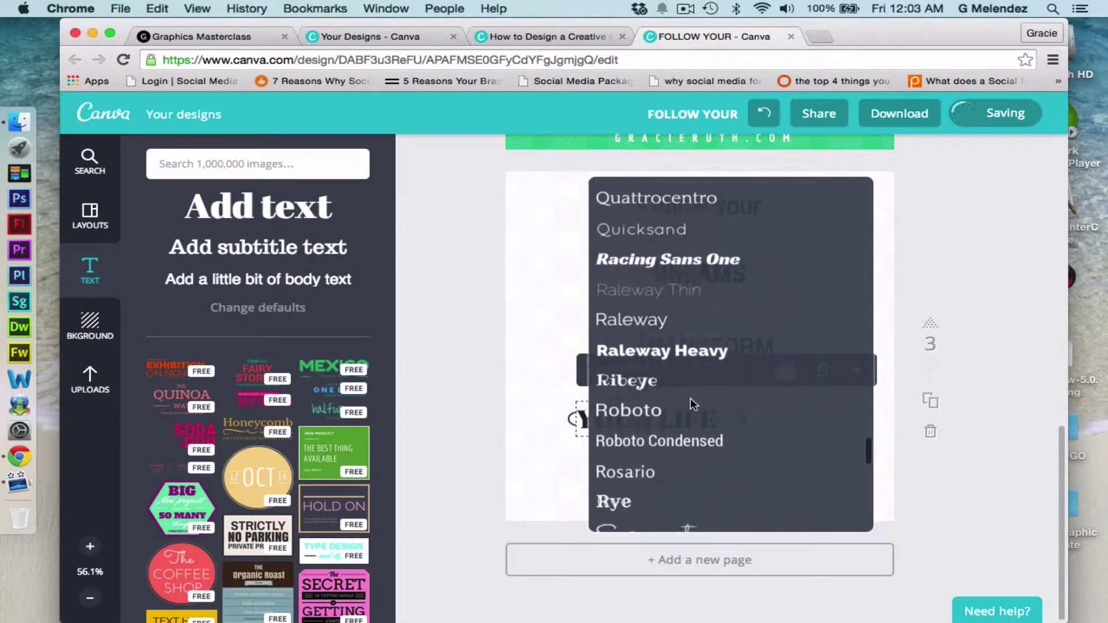
{"action": "scroll", "coordinate": [691, 398], "scroll_direction": "down", "scroll_amount": 1}
{"action": "left_click", "coordinate": [691, 426]}
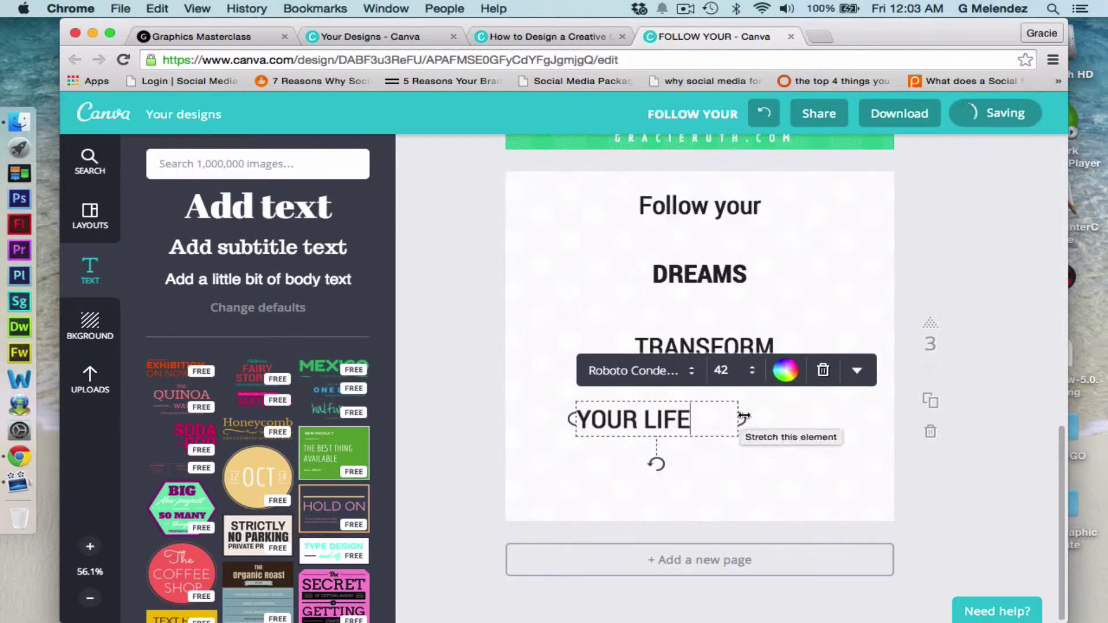
Centre-align the line, add '!' to make YOUR LIFE!, and centre it horizontally.
{"action": "left_click", "coordinate": [856, 370]}
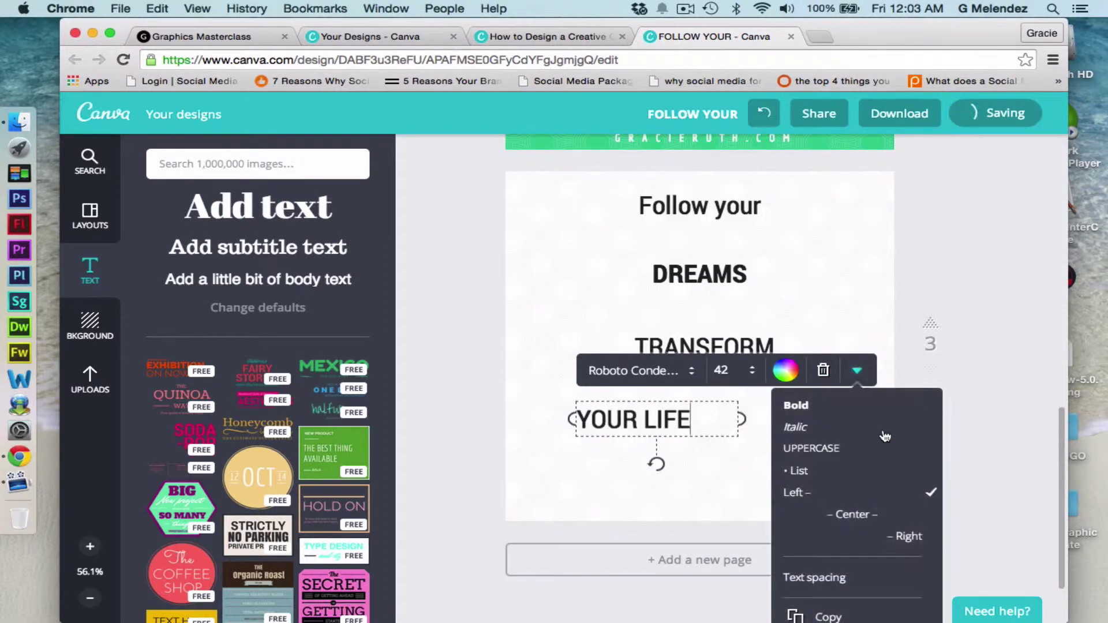
{"action": "left_click", "coordinate": [861, 515]}
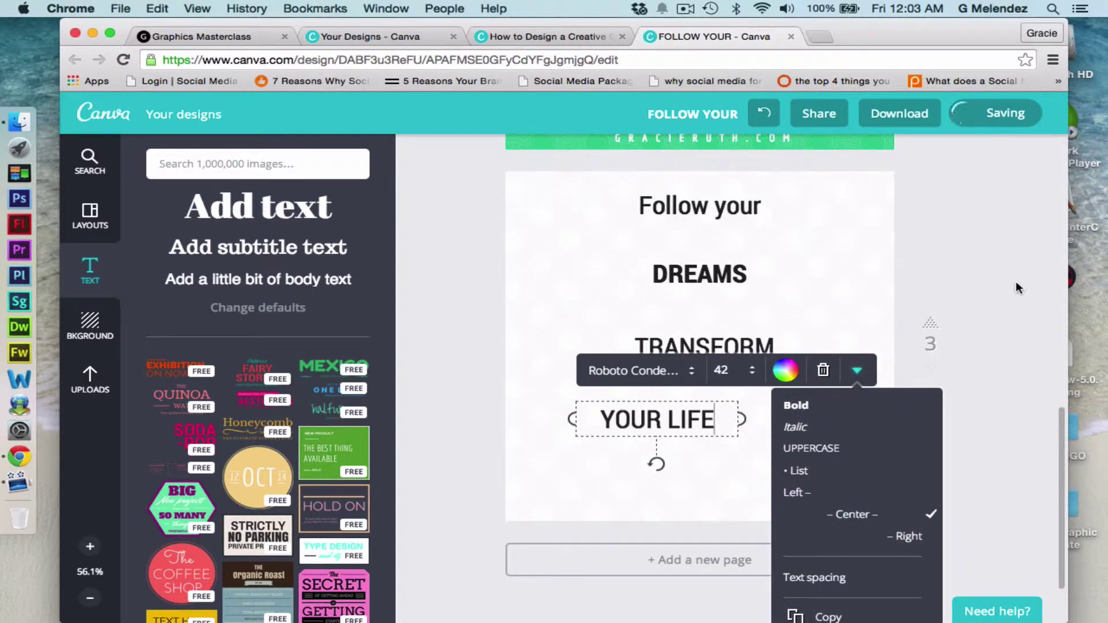
{"action": "type", "text": "!"}
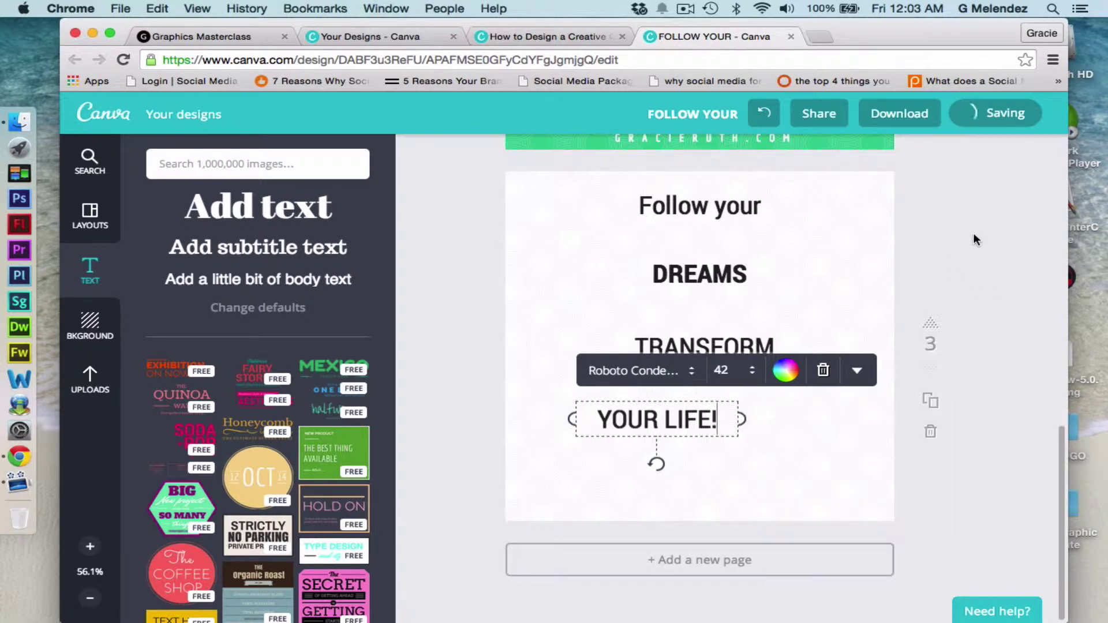
{"action": "left_click", "coordinate": [879, 306]}
{"action": "left_click_drag", "start_coordinate": [651, 423], "coordinate": [693, 423]}
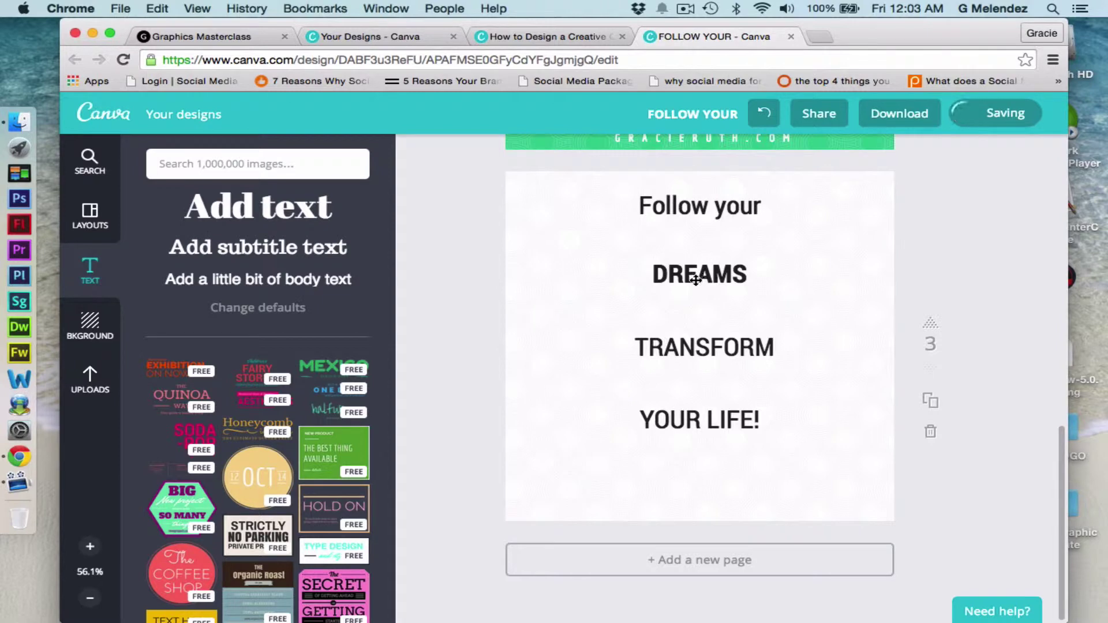
{"action": "left_click", "coordinate": [695, 280]}
Enlarge DREAMS to size 72, widen it onto one line, and lower 'Follow your' slightly.
{"action": "left_click", "coordinate": [776, 224]}
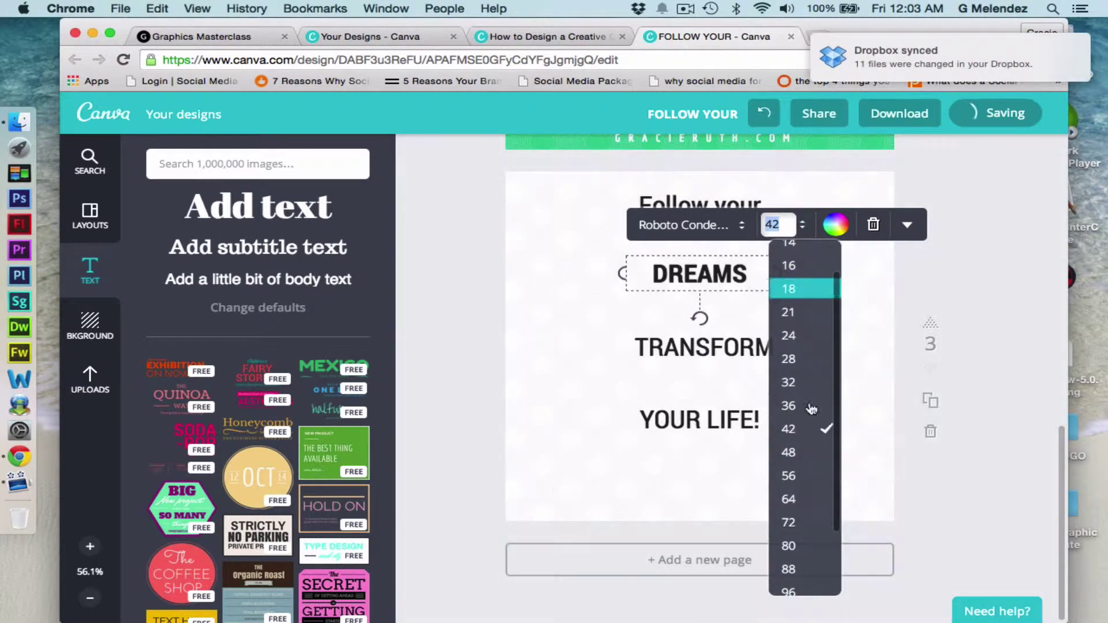
{"action": "left_click", "coordinate": [792, 522]}
{"action": "left_click", "coordinate": [967, 244]}
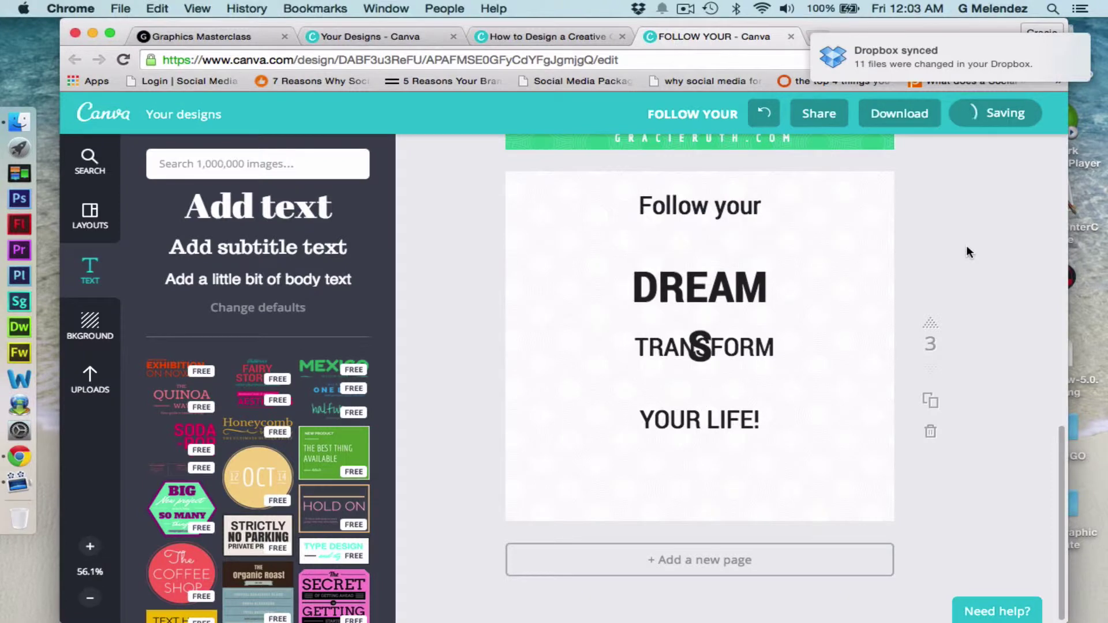
{"action": "left_click", "coordinate": [653, 301]}
{"action": "key", "text": "super+a"}
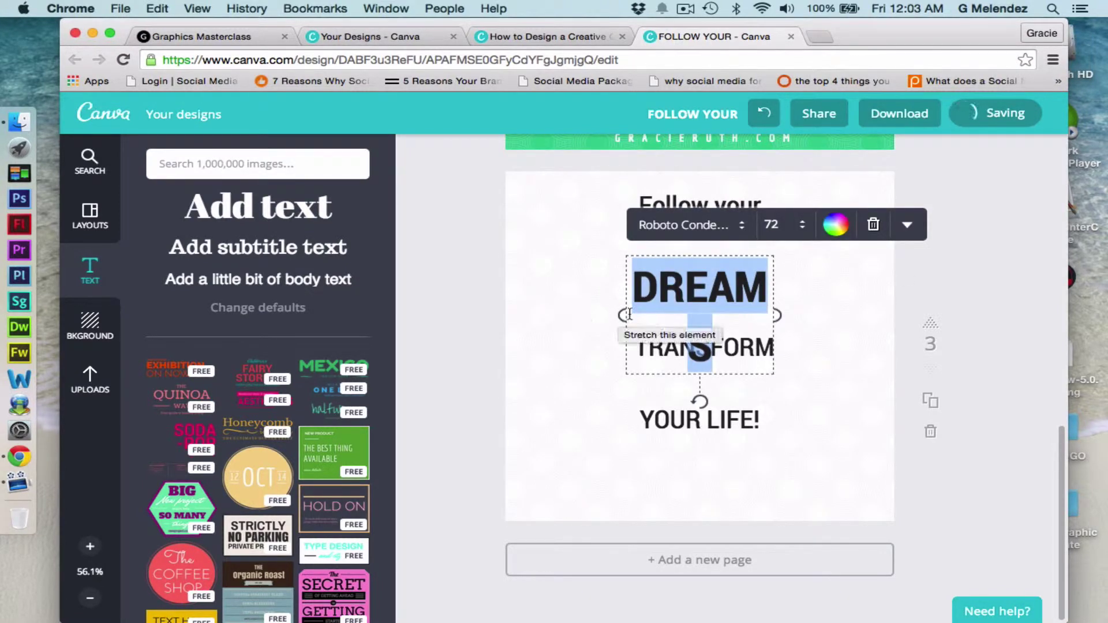
{"action": "left_click_drag", "start_coordinate": [625, 314], "coordinate": [562, 317]}
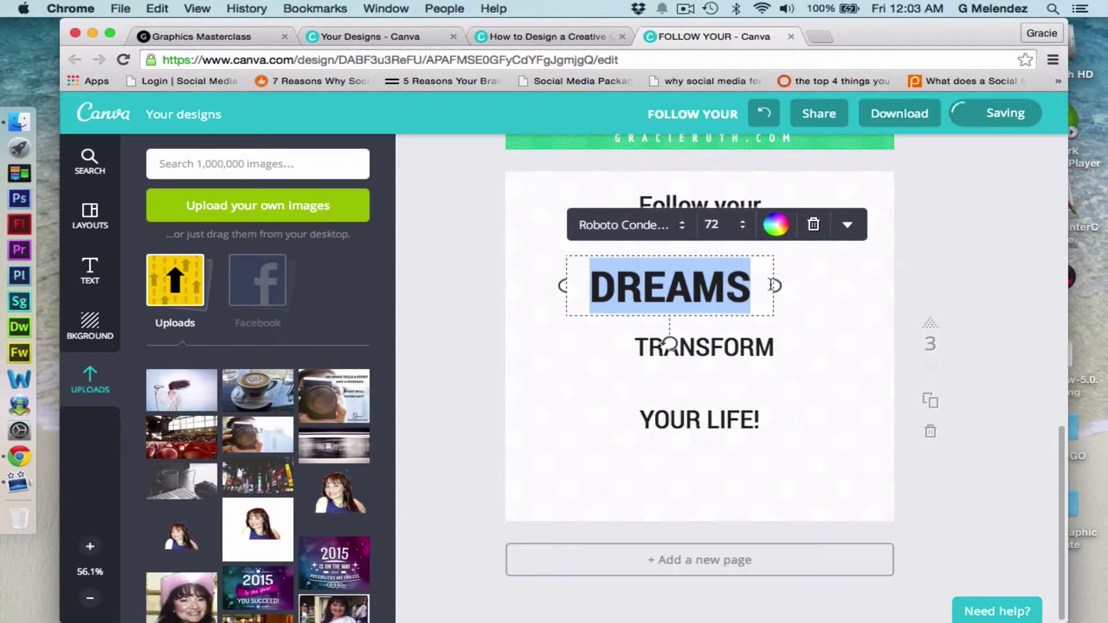
{"action": "left_click_drag", "start_coordinate": [773, 285], "coordinate": [802, 285]}
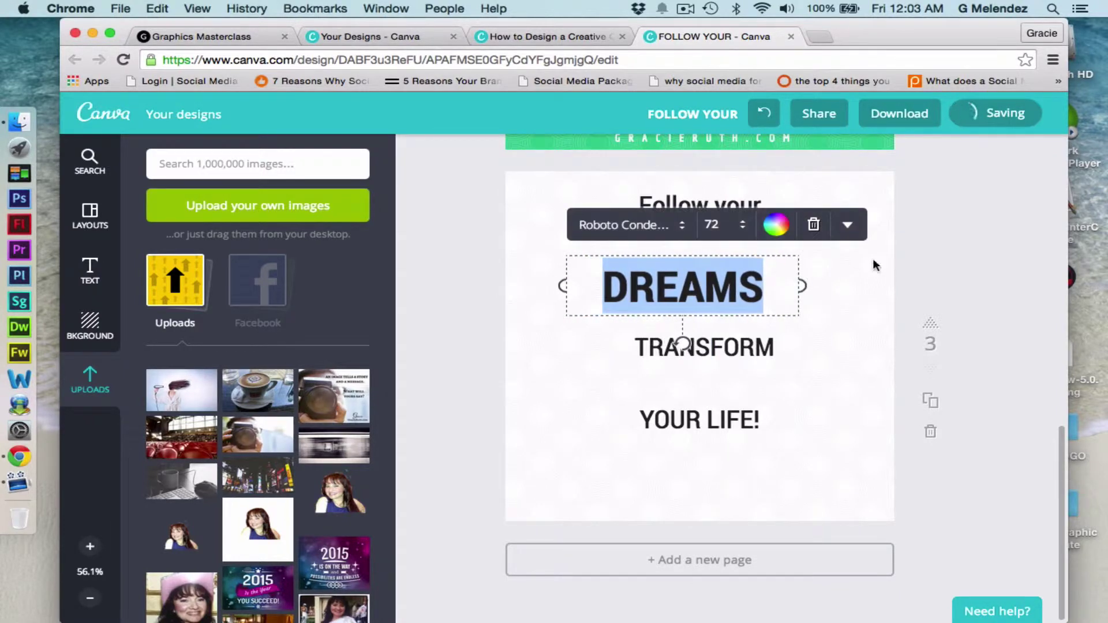
{"action": "left_click", "coordinate": [952, 247]}
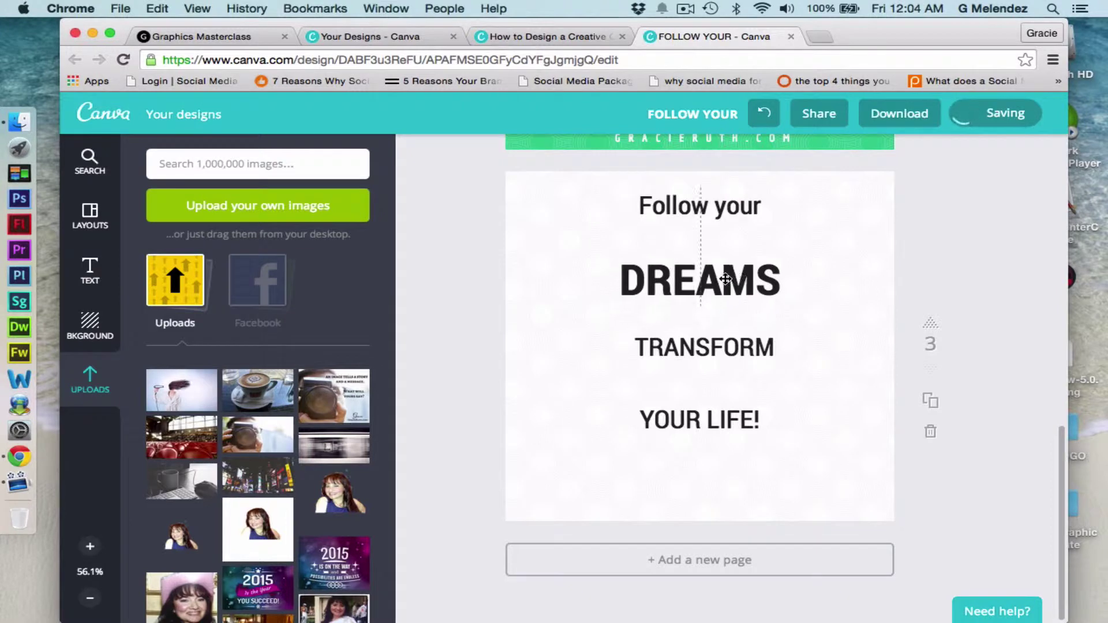
{"action": "left_click_drag", "start_coordinate": [709, 206], "coordinate": [709, 218]}
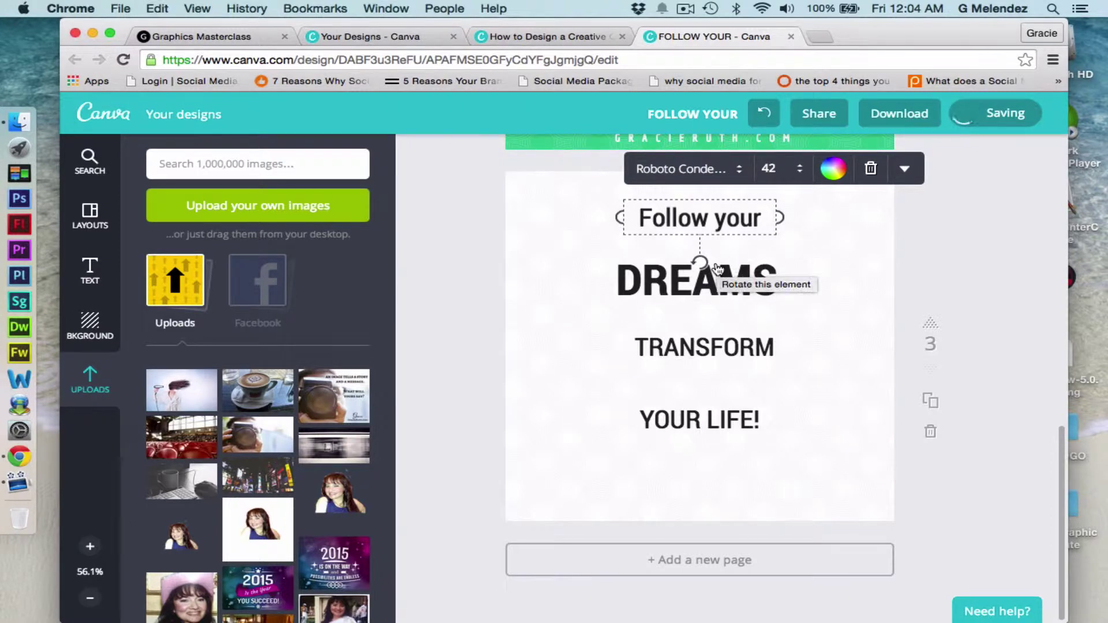
Tilt DREAMS upward and TRANSFORM slightly downward to the right.
{"action": "left_click", "coordinate": [849, 240]}
{"action": "left_click", "coordinate": [698, 286]}
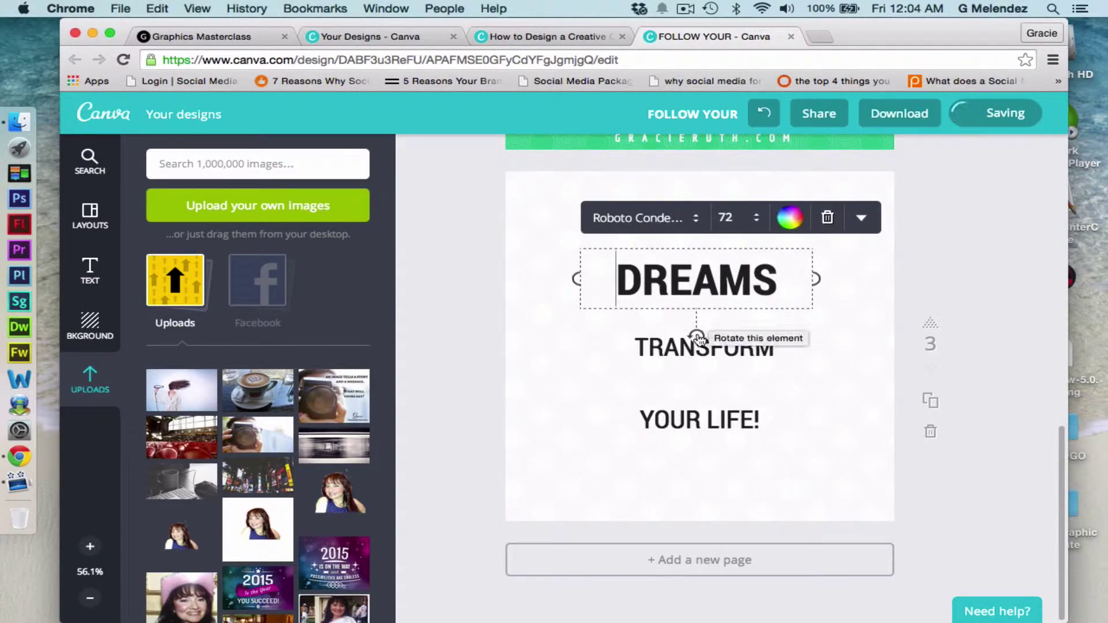
{"action": "left_click_drag", "start_coordinate": [698, 338], "coordinate": [714, 333]}
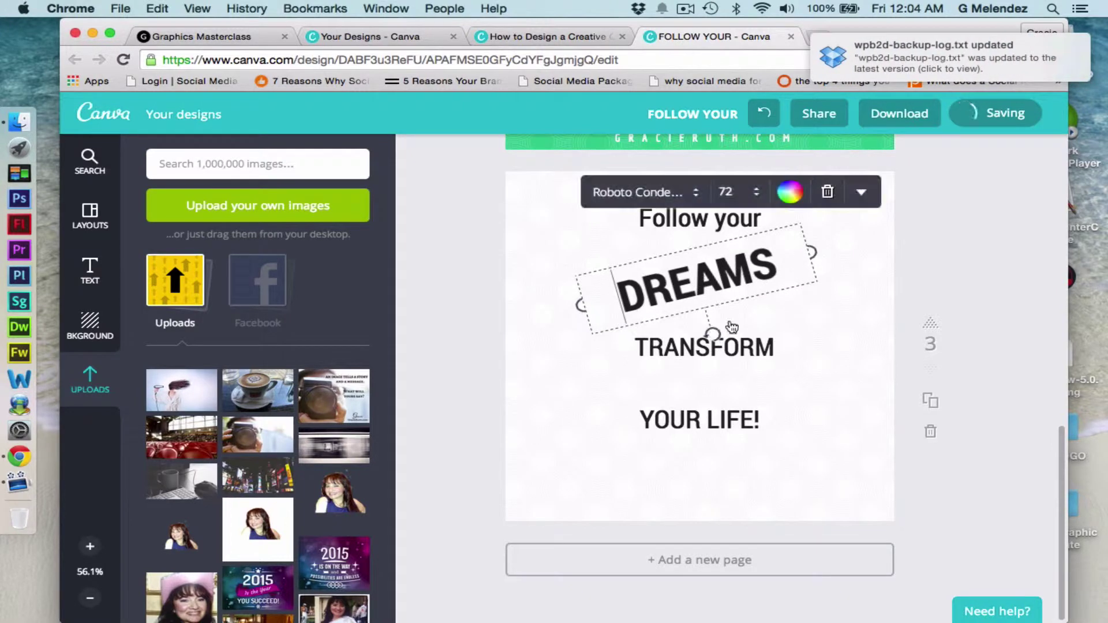
{"action": "left_click", "coordinate": [977, 253]}
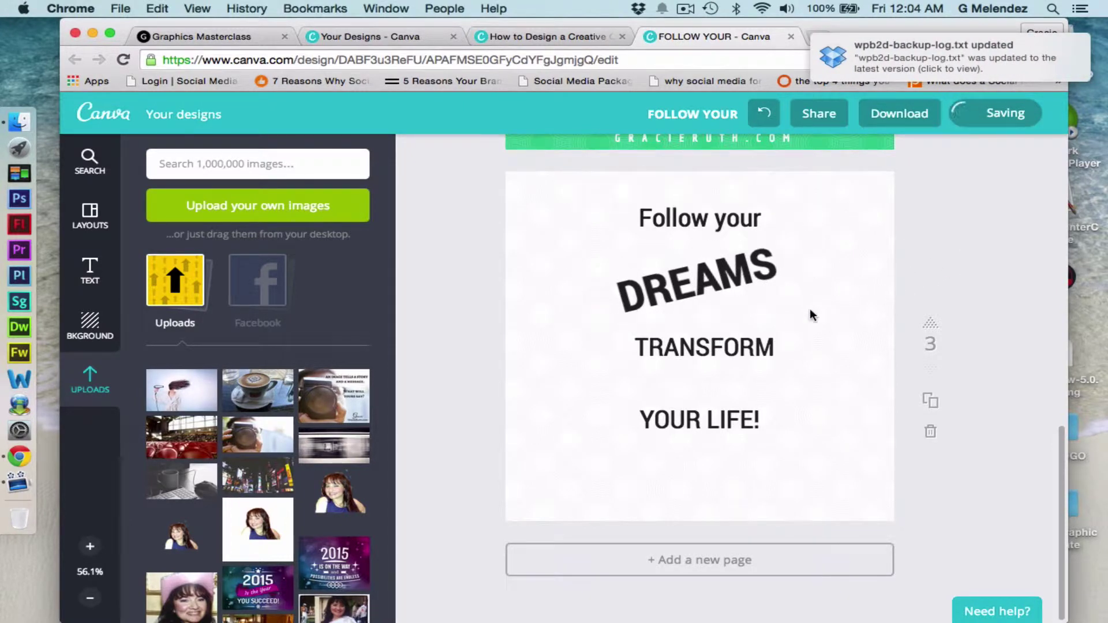
{"action": "left_click", "coordinate": [669, 364]}
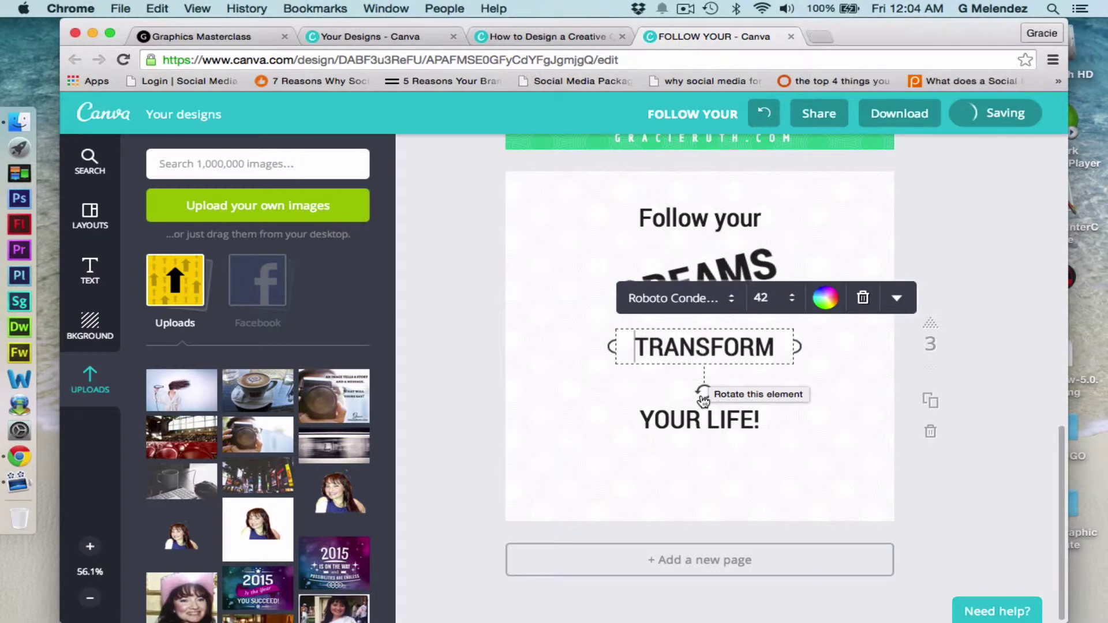
{"action": "mouse_move", "coordinate": [705, 394]}
{"action": "left_mouse_down"}
{"action": "mouse_move", "coordinate": [715, 392]}
{"action": "mouse_move", "coordinate": [692, 393]}
{"action": "left_mouse_up"}
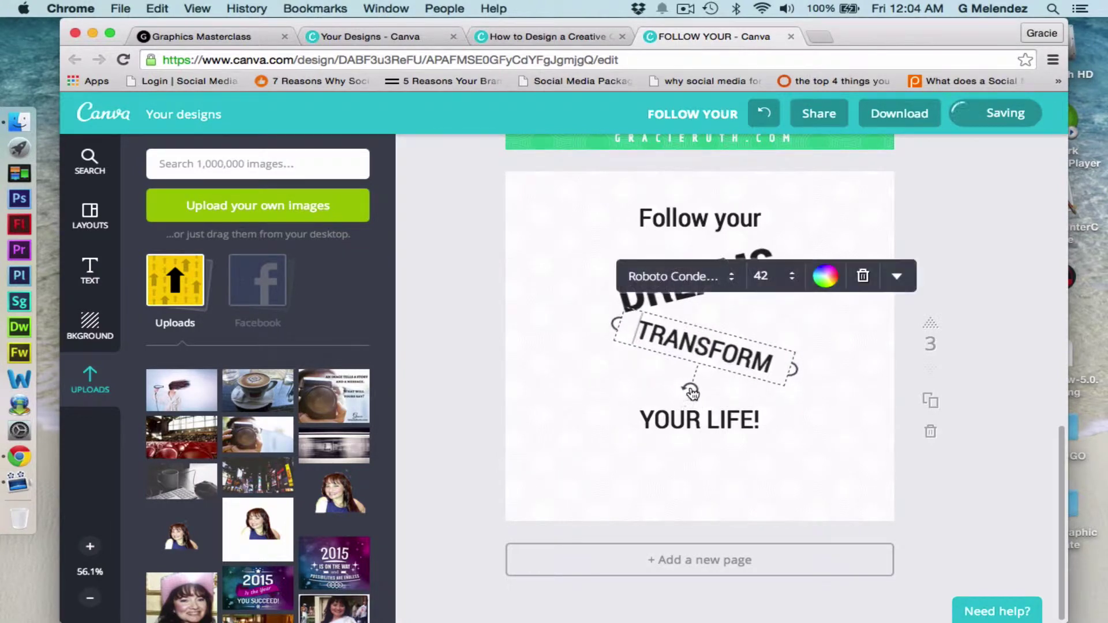
{"action": "left_click", "coordinate": [1004, 280]}
Tilt YOUR LIFE! and 'Follow your' slightly, and move TRANSFORM and YOUR LIFE! lower.
{"action": "left_click_drag", "start_coordinate": [701, 426], "coordinate": [700, 437]}
{"action": "left_click_drag", "start_coordinate": [703, 481], "coordinate": [692, 476]}
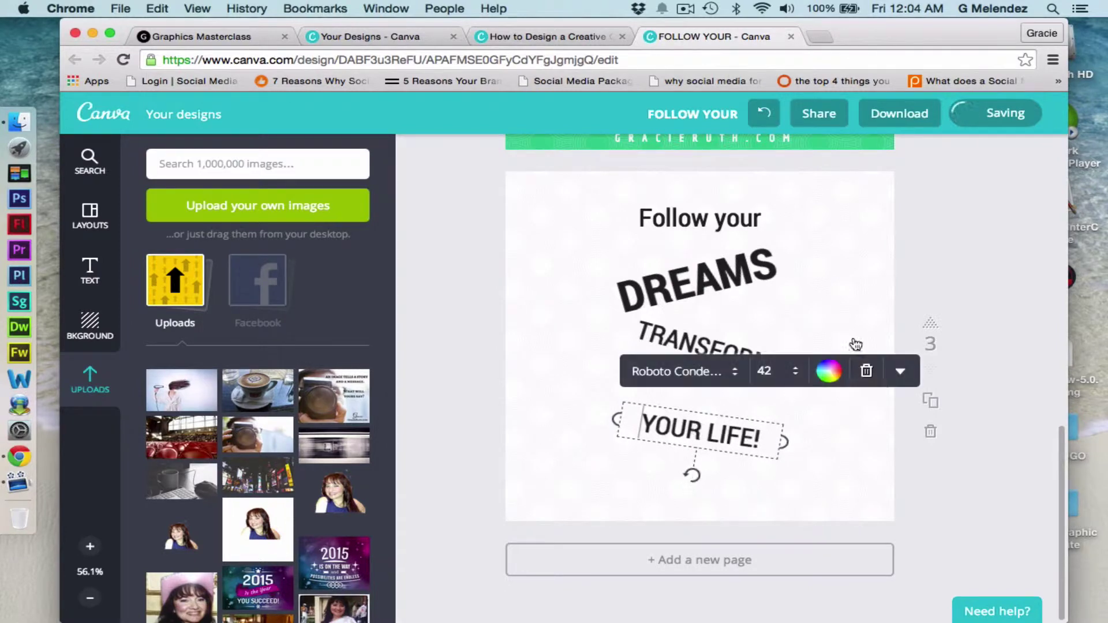
{"action": "left_click", "coordinate": [960, 222]}
{"action": "left_click", "coordinate": [718, 226]}
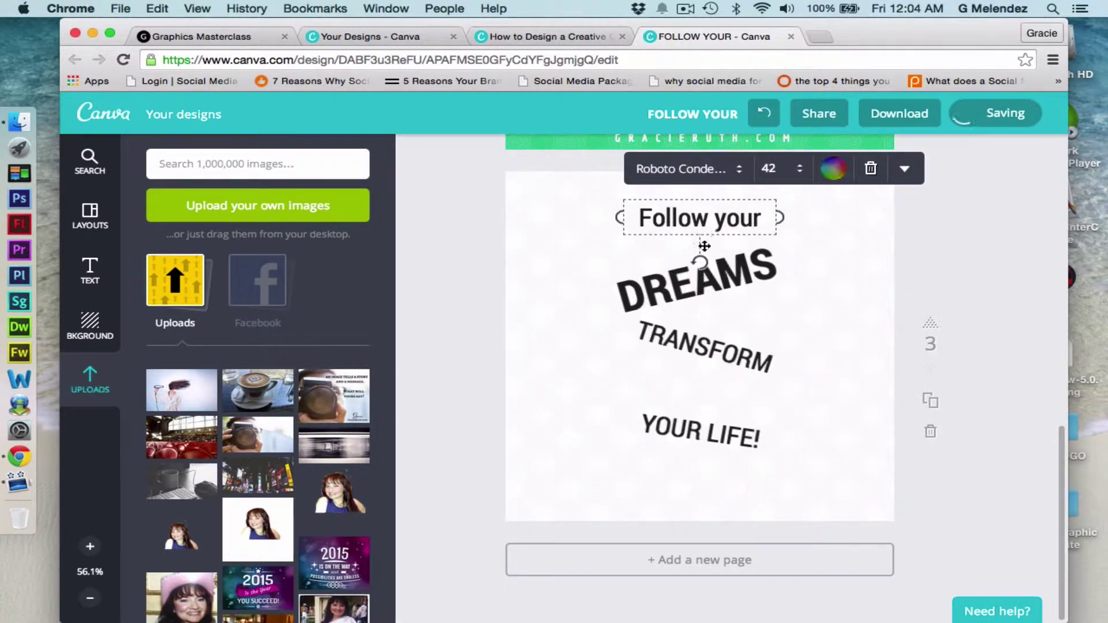
{"action": "mouse_move", "coordinate": [705, 257]}
{"action": "left_mouse_down"}
{"action": "mouse_move", "coordinate": [712, 264]}
{"action": "mouse_move", "coordinate": [698, 264]}
{"action": "left_mouse_up"}
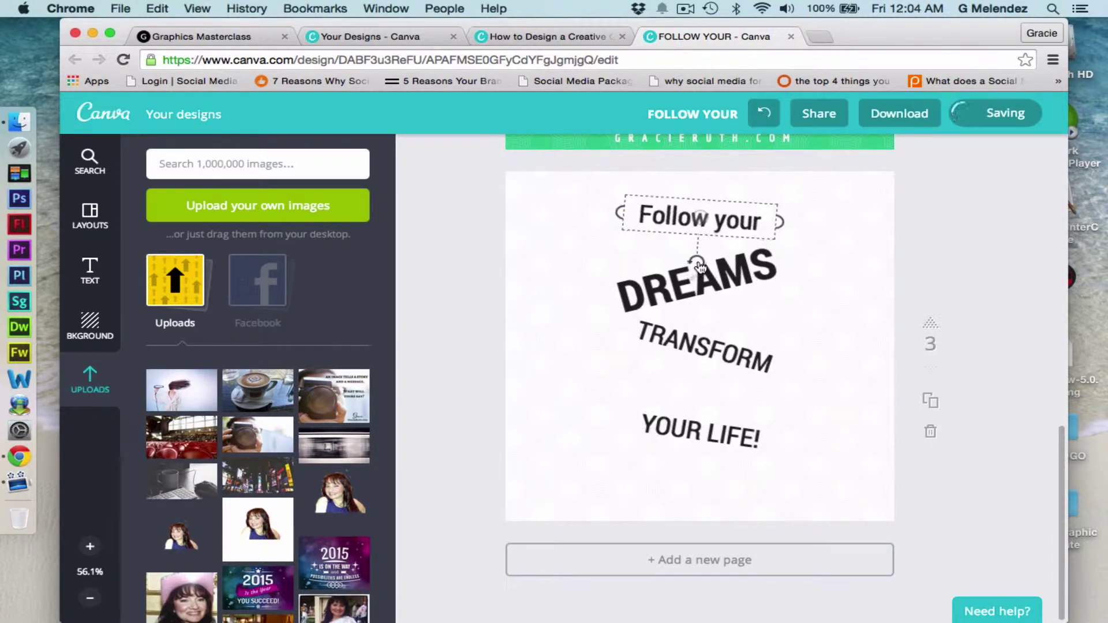
{"action": "left_click", "coordinate": [928, 213]}
{"action": "left_click_drag", "start_coordinate": [702, 345], "coordinate": [700, 378]}
{"action": "left_click_drag", "start_coordinate": [692, 434], "coordinate": [694, 441]}
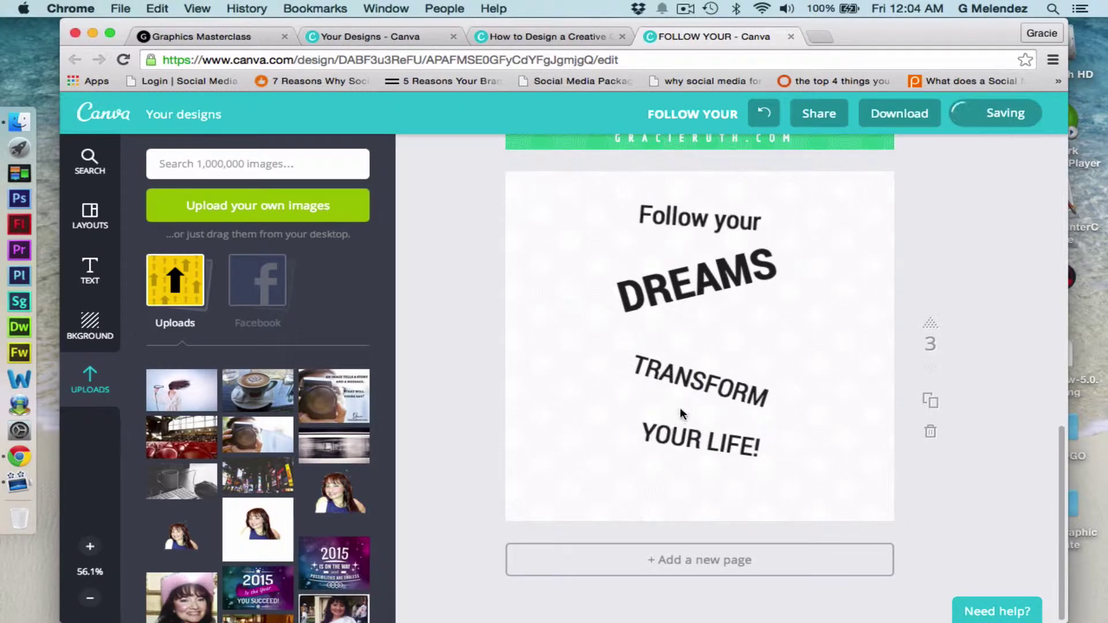
{"action": "left_click", "coordinate": [90, 269]}
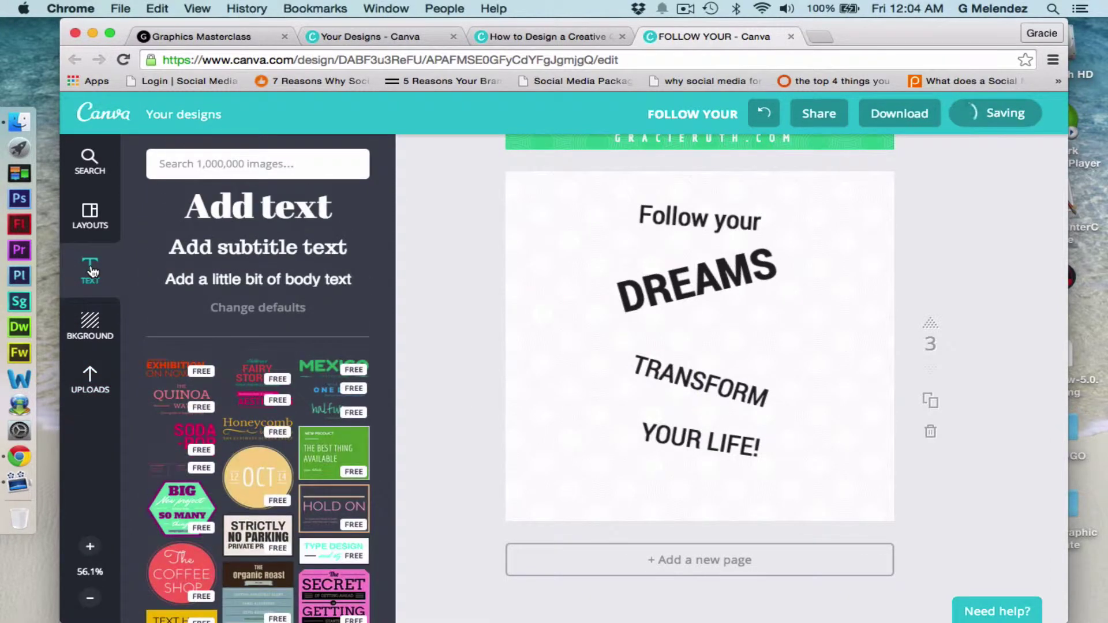
Add a text box beside DREAMS reading GRACIERUTH.COM, stretched onto one line.
{"action": "left_click", "coordinate": [258, 206]}
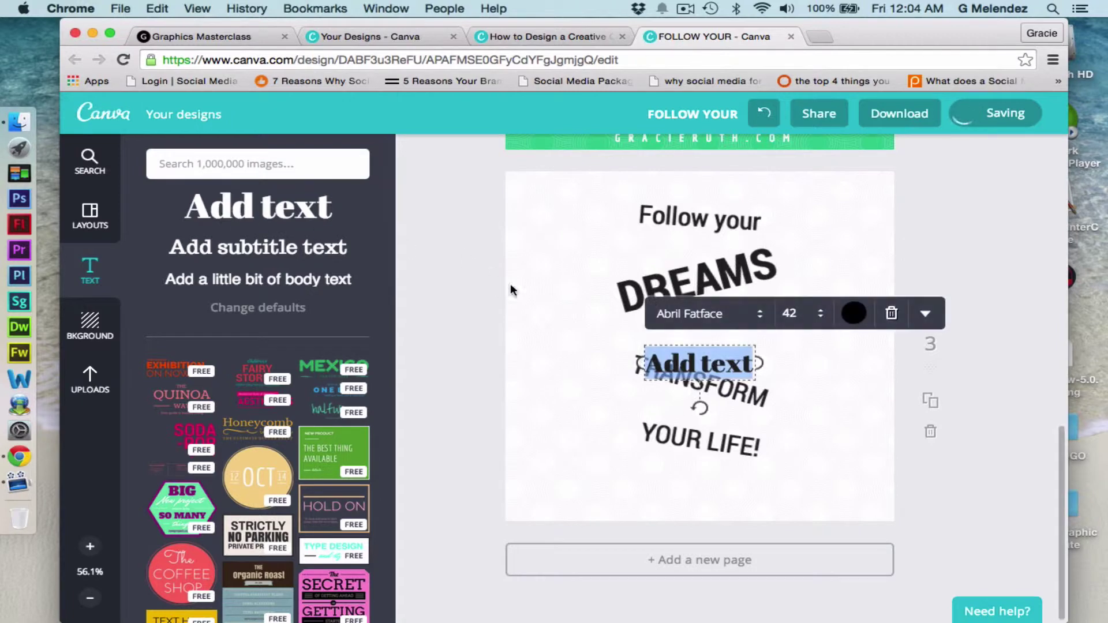
{"action": "left_click_drag", "start_coordinate": [710, 366], "coordinate": [793, 319]}
{"action": "left_click", "coordinate": [860, 351]}
{"action": "left_click", "coordinate": [794, 323]}
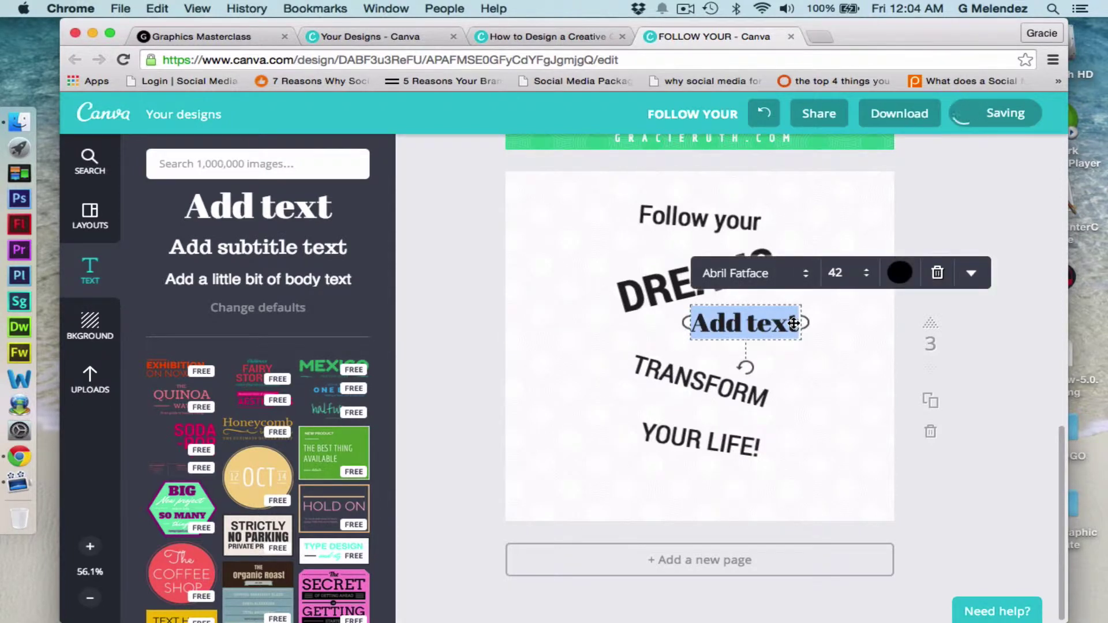
{"action": "type", "text": "GR"}
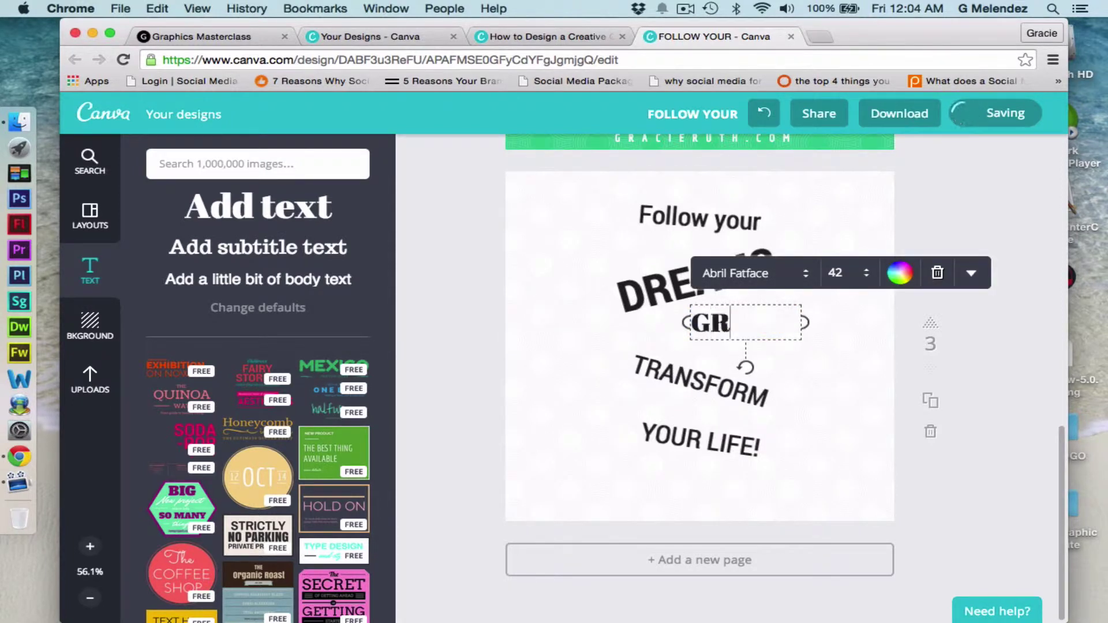
{"action": "type", "text": "ACIE"}
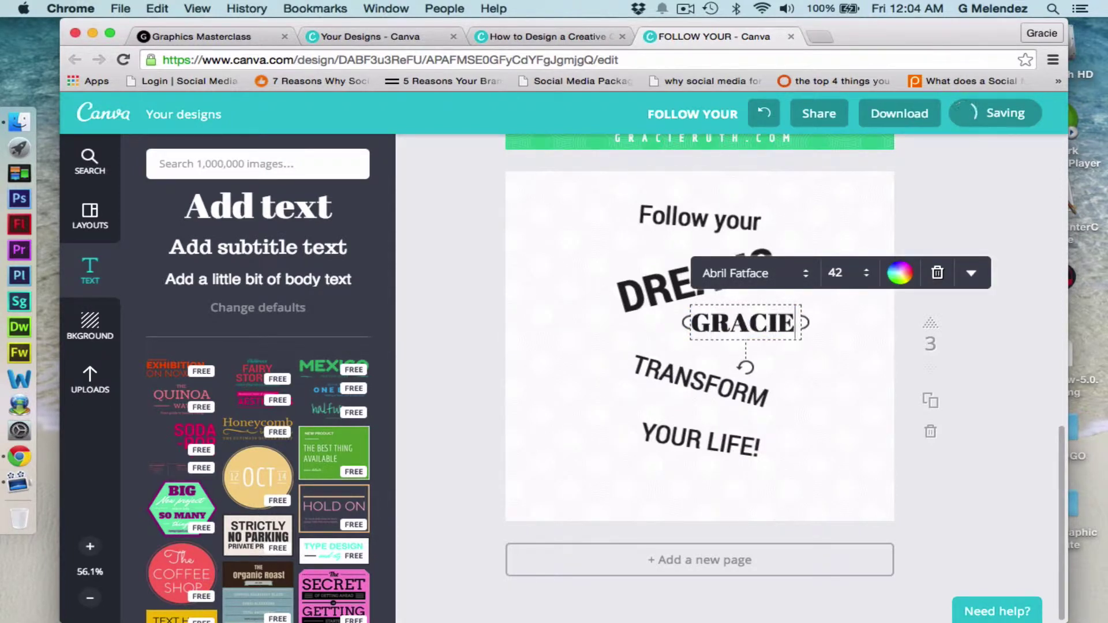
{"action": "type", "text": "RUTH.COM"}
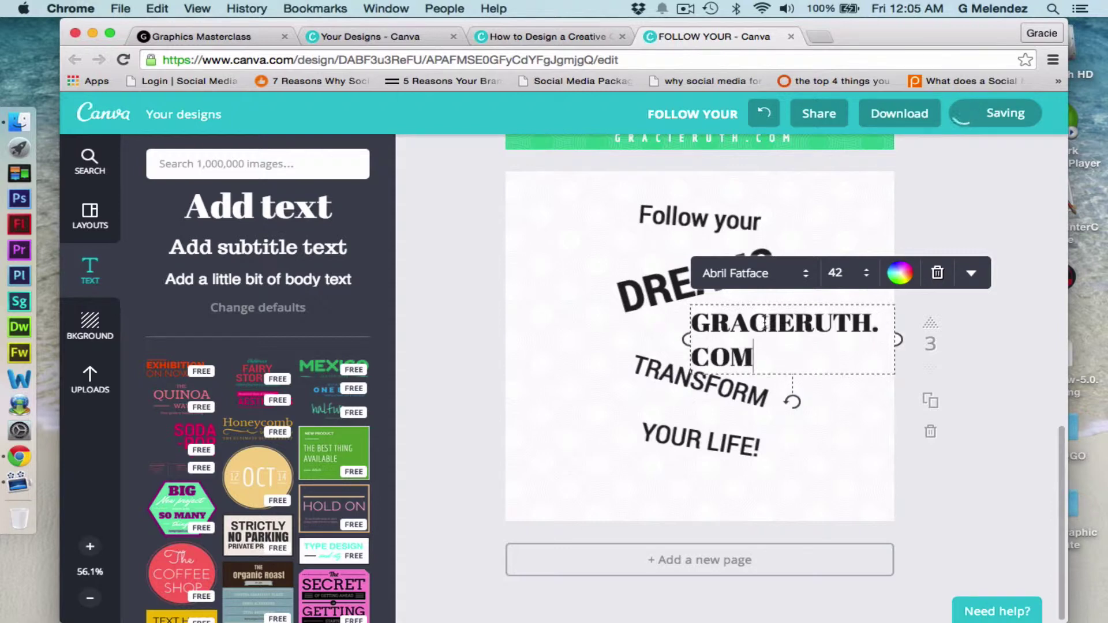
{"action": "left_click_drag", "start_coordinate": [686, 340], "coordinate": [628, 342]}
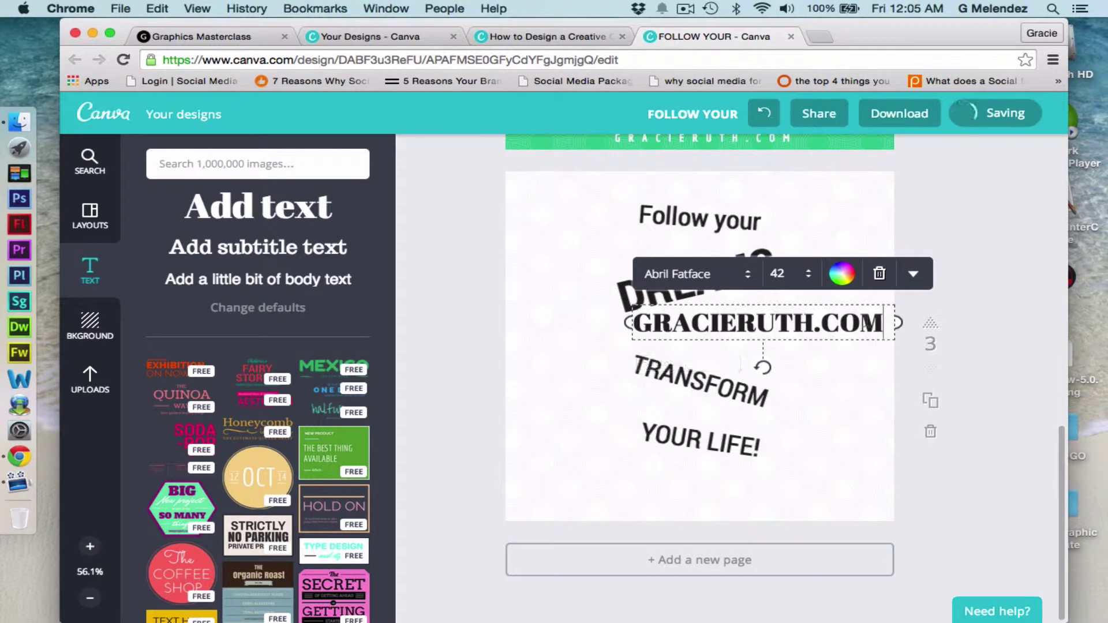
Set the GRACIERUTH.COM text to the Economica font and centre-align it.
{"action": "left_click_drag", "start_coordinate": [883, 322], "coordinate": [638, 322]}
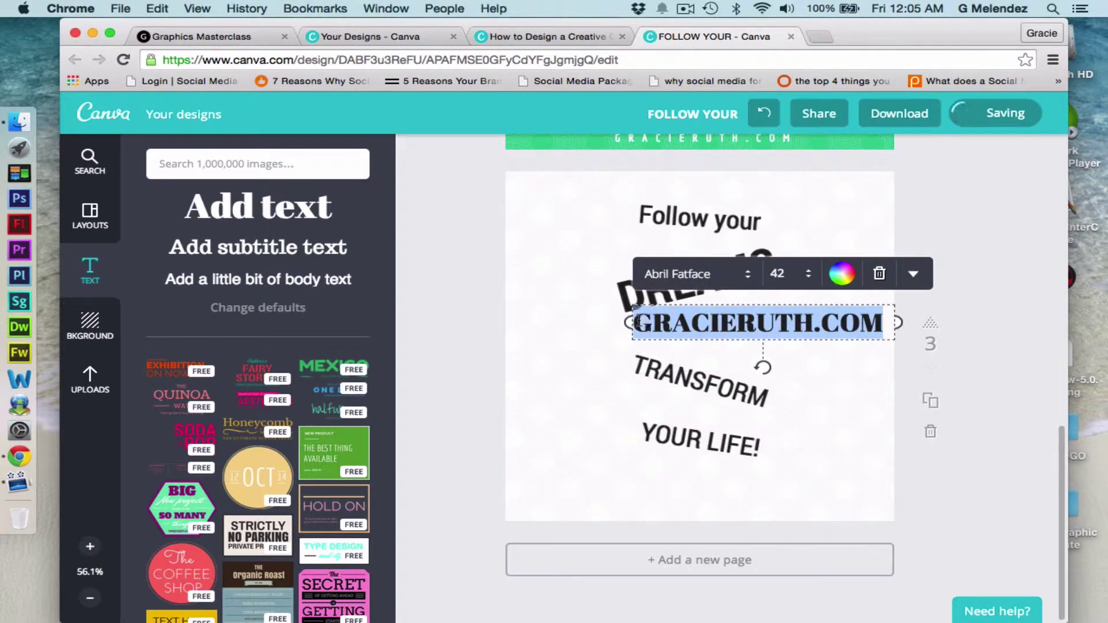
{"action": "left_click", "coordinate": [747, 277]}
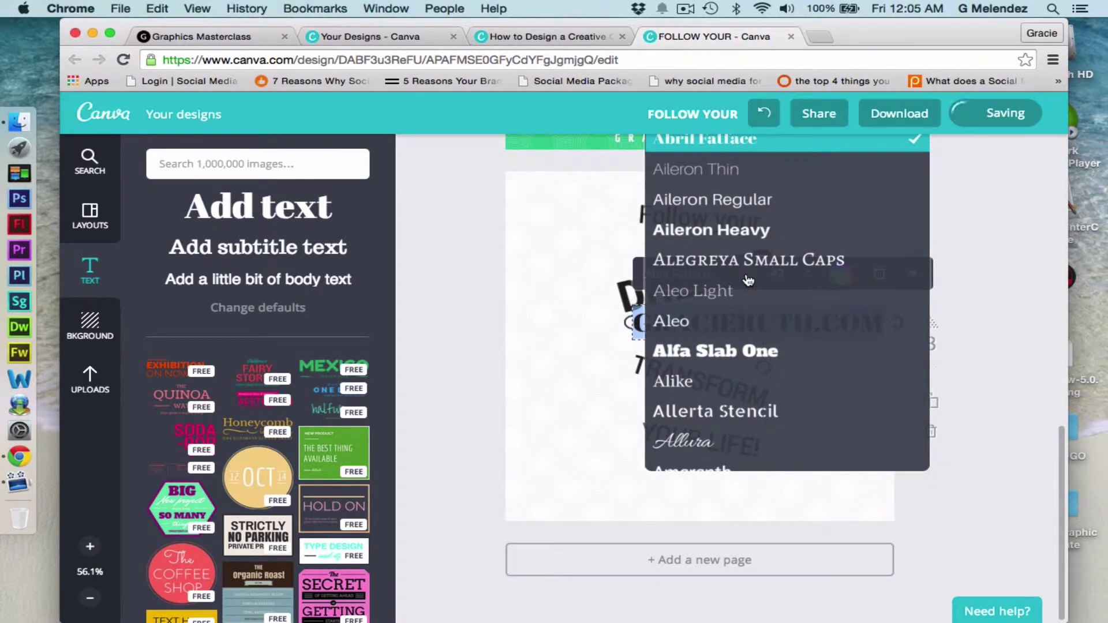
{"action": "scroll", "coordinate": [749, 281], "scroll_direction": "up", "scroll_amount": 2}
{"action": "scroll", "coordinate": [746, 278], "scroll_direction": "down", "scroll_amount": 5}
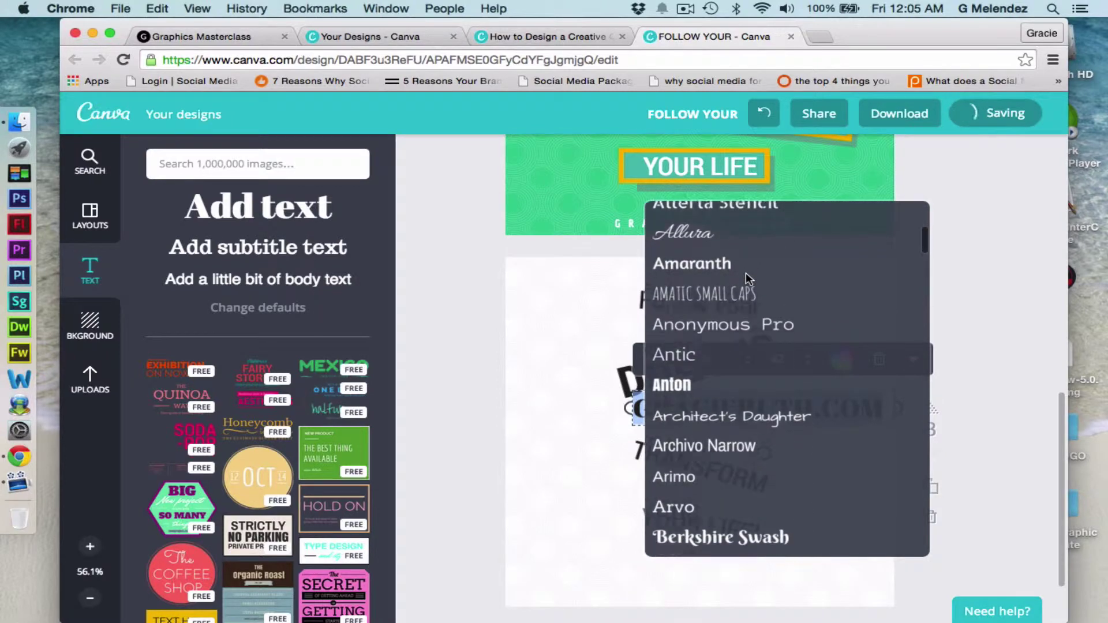
{"action": "scroll", "coordinate": [746, 278], "scroll_direction": "down", "scroll_amount": 6}
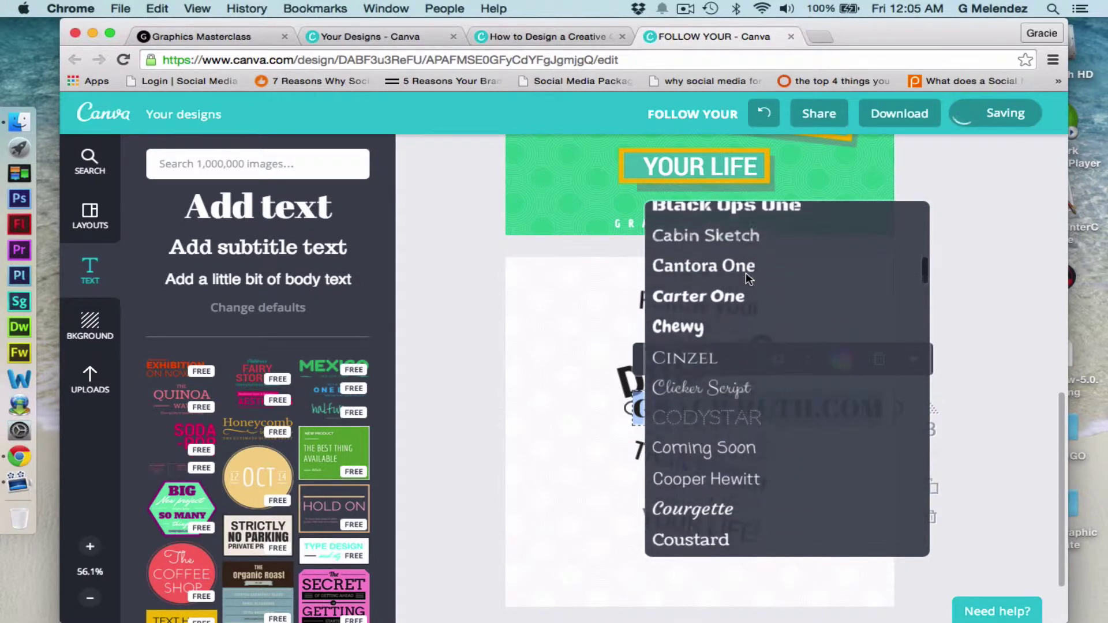
{"action": "scroll", "coordinate": [746, 276], "scroll_direction": "down", "scroll_amount": 6}
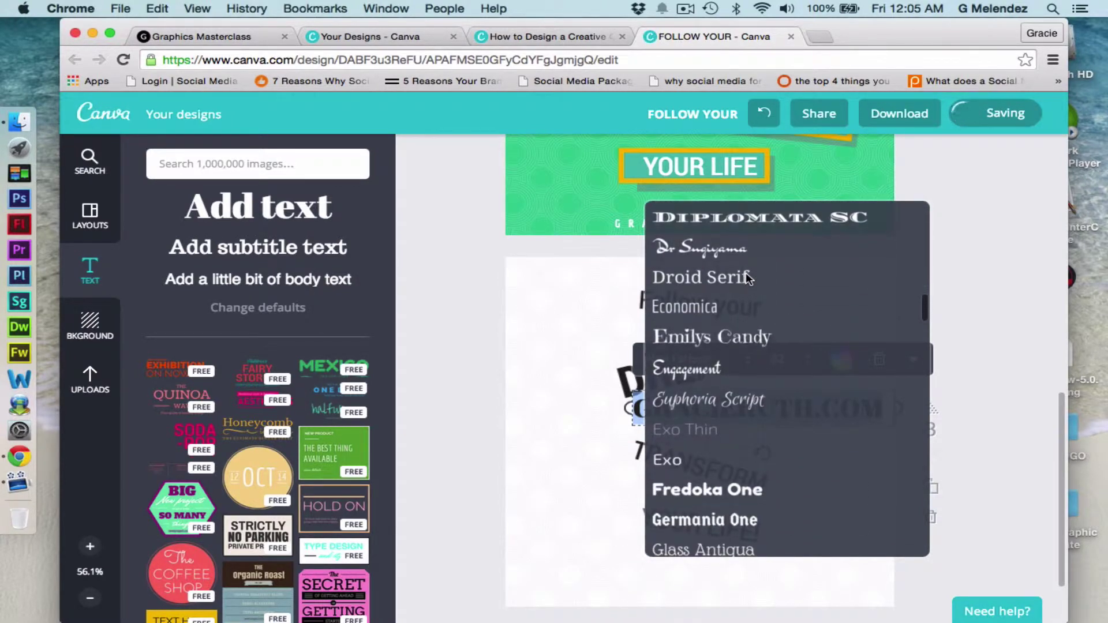
{"action": "left_click", "coordinate": [681, 307]}
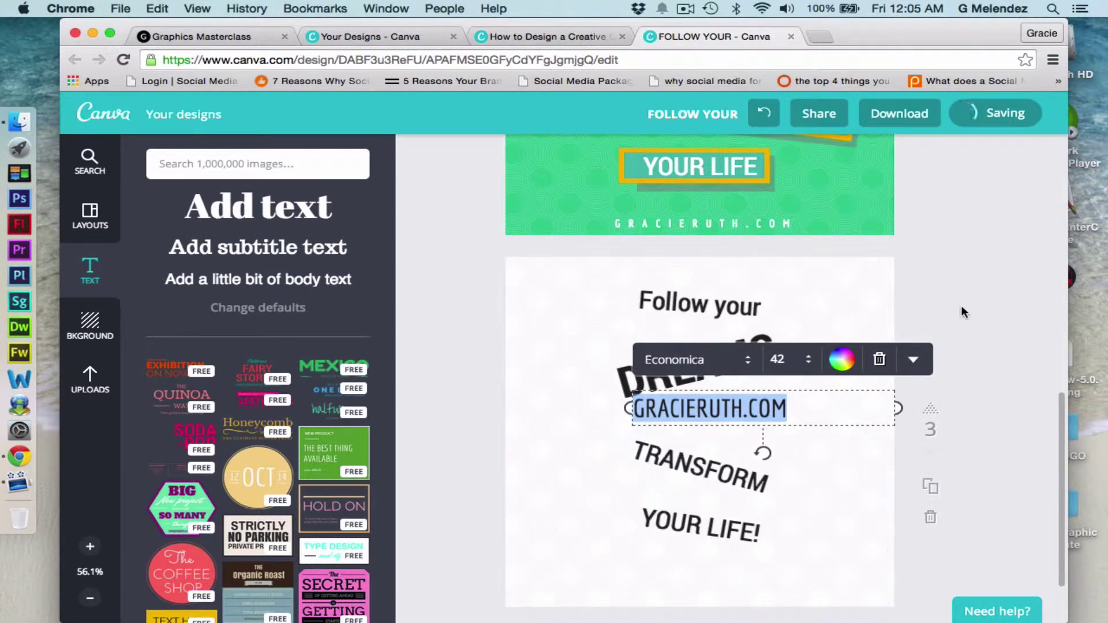
{"action": "left_click", "coordinate": [915, 360]}
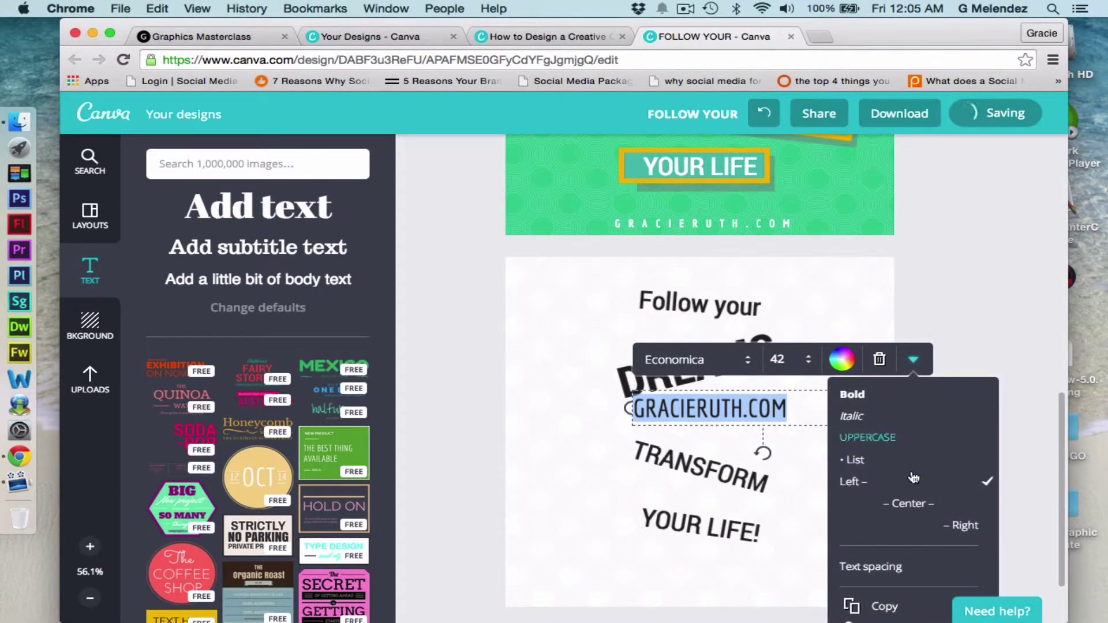
{"action": "left_click", "coordinate": [909, 504]}
{"action": "left_click", "coordinate": [993, 297]}
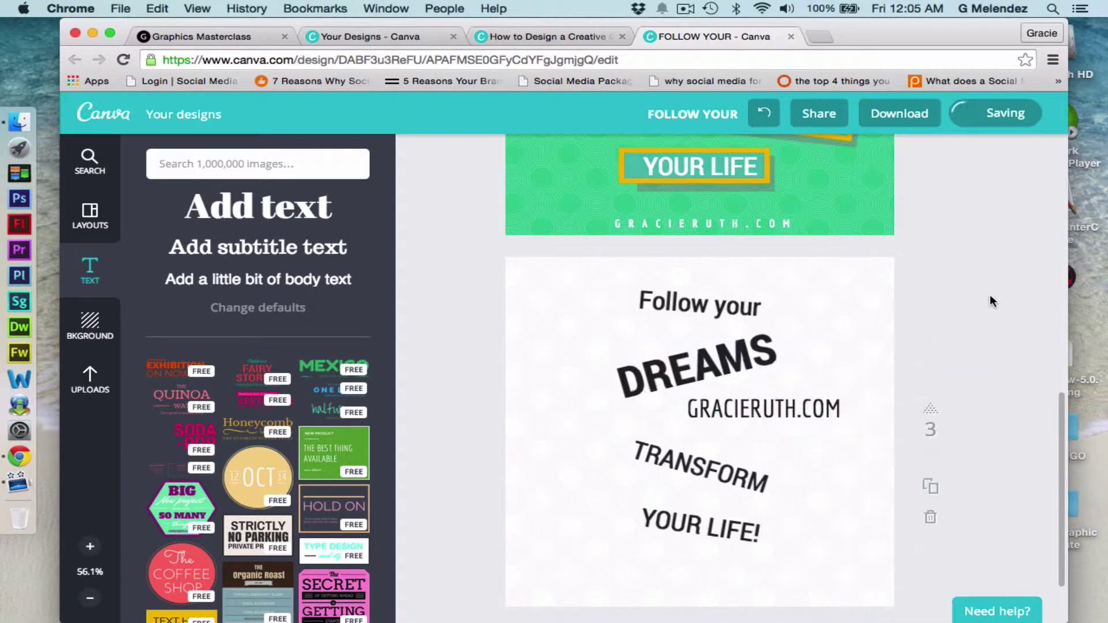
Move GRACIERUTH.COM below YOUR LIFE! and widen its letter spacing.
{"action": "scroll", "coordinate": [778, 402], "scroll_direction": "down", "scroll_amount": 3}
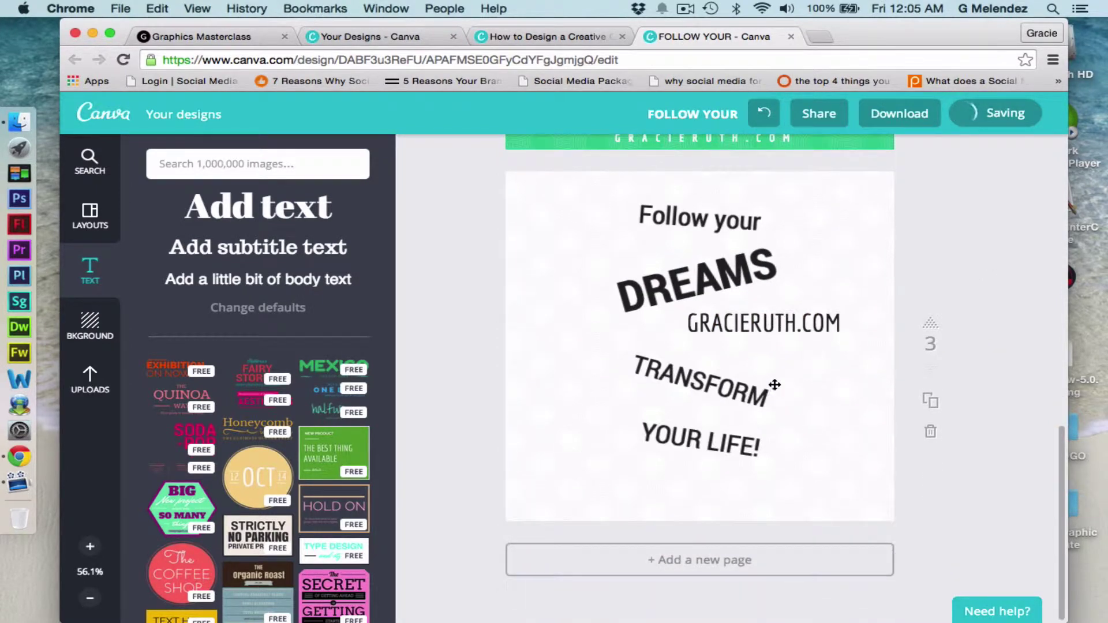
{"action": "left_click_drag", "start_coordinate": [760, 325], "coordinate": [694, 502]}
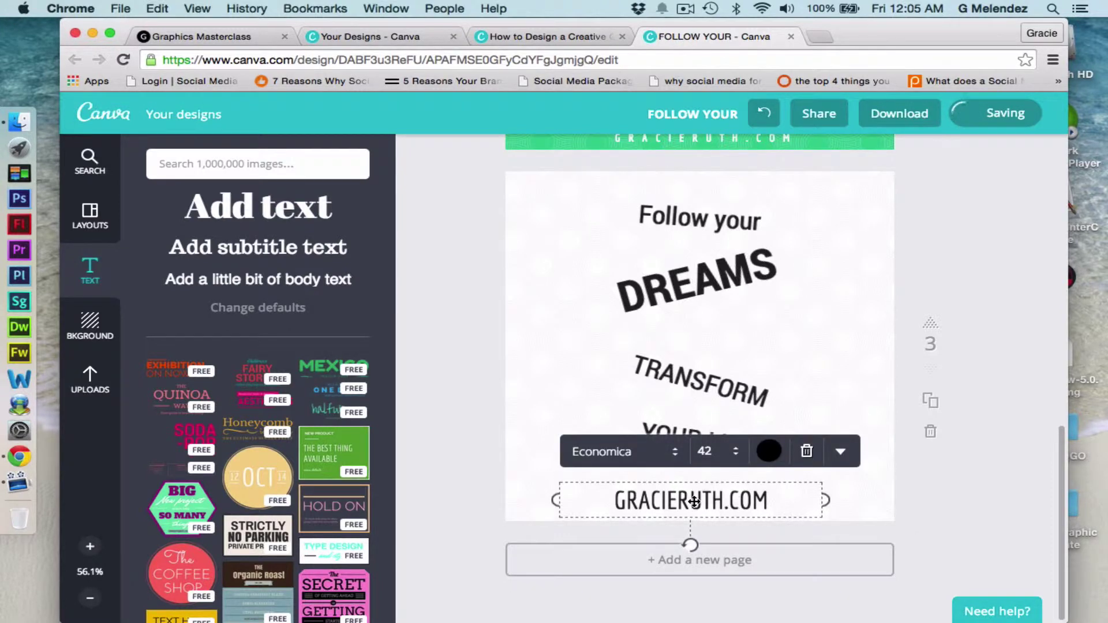
{"action": "left_click", "coordinate": [840, 456]}
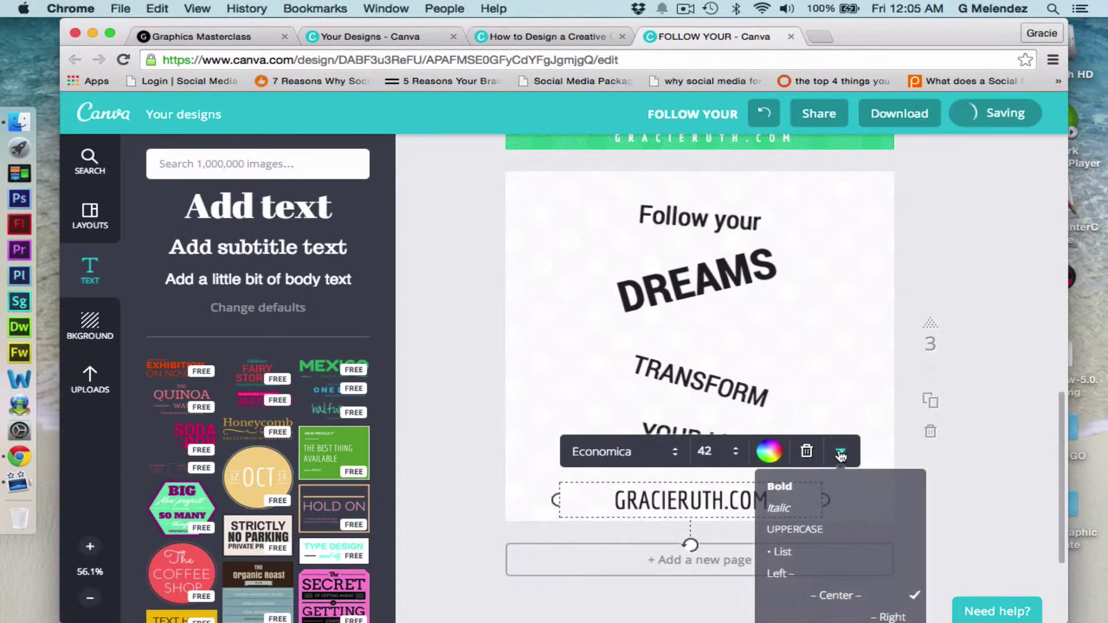
{"action": "scroll", "coordinate": [870, 528], "scroll_direction": "down", "scroll_amount": 5}
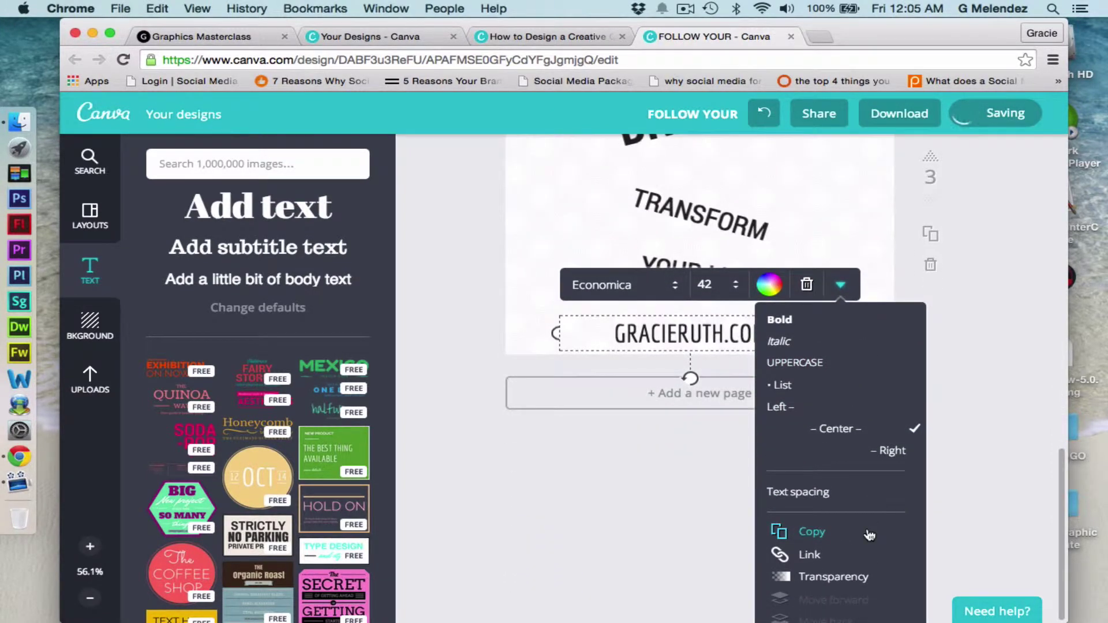
{"action": "left_click", "coordinate": [800, 492]}
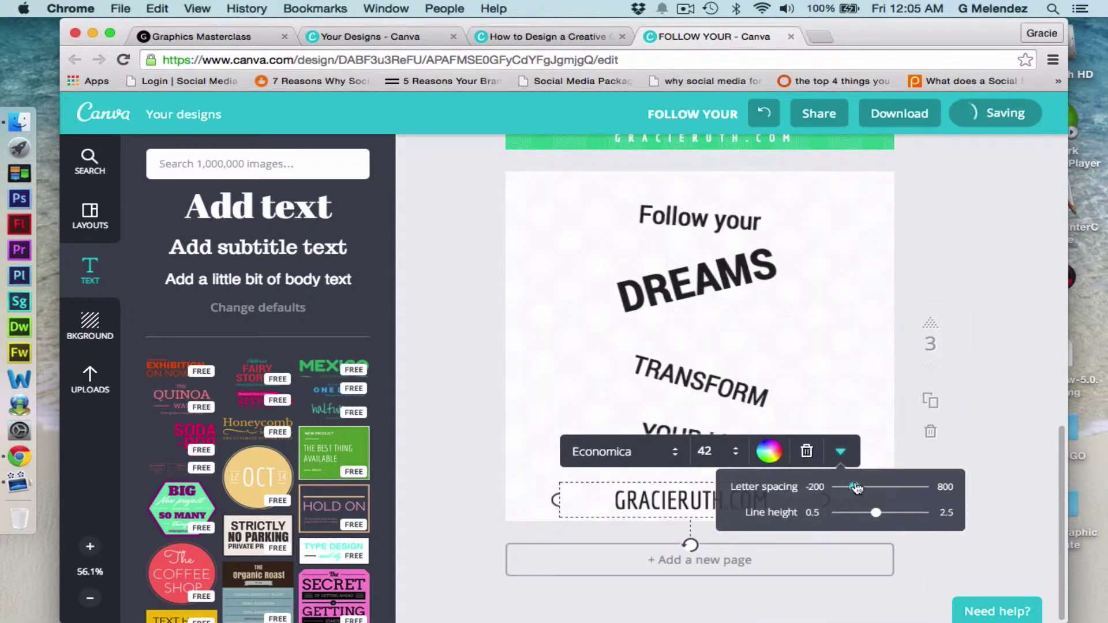
{"action": "mouse_move", "coordinate": [859, 490]}
{"action": "left_mouse_down"}
{"action": "mouse_move", "coordinate": [889, 489]}
{"action": "mouse_move", "coordinate": [878, 489]}
{"action": "left_mouse_up"}
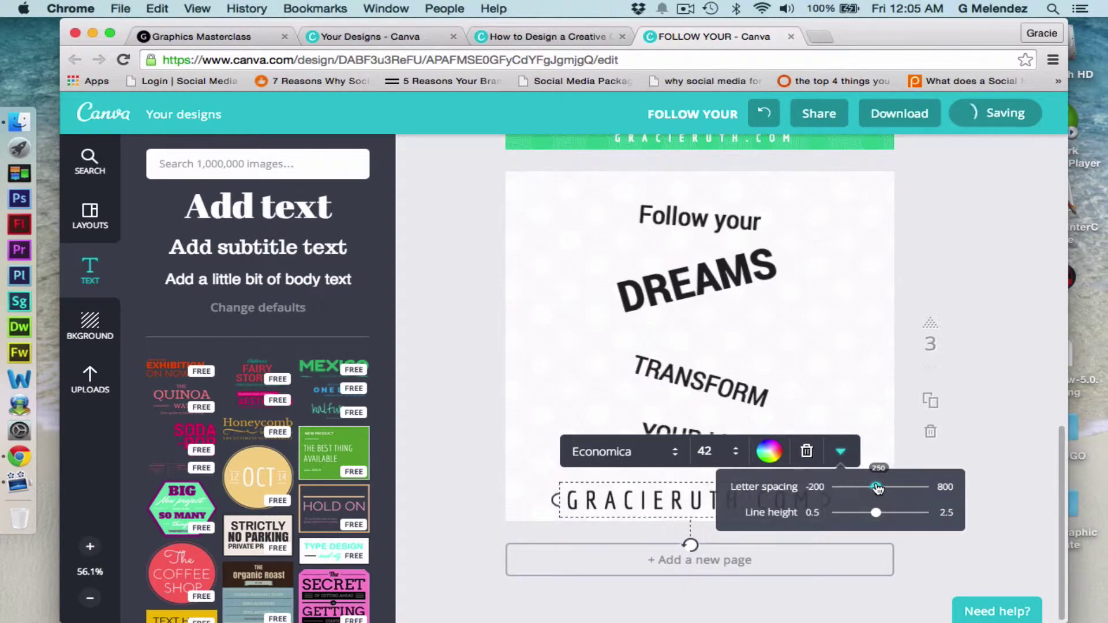
{"action": "left_click", "coordinate": [986, 376]}
Set the GRACIERUTH.COM font size to 24, after briefly trying 18.
{"action": "left_click", "coordinate": [760, 502]}
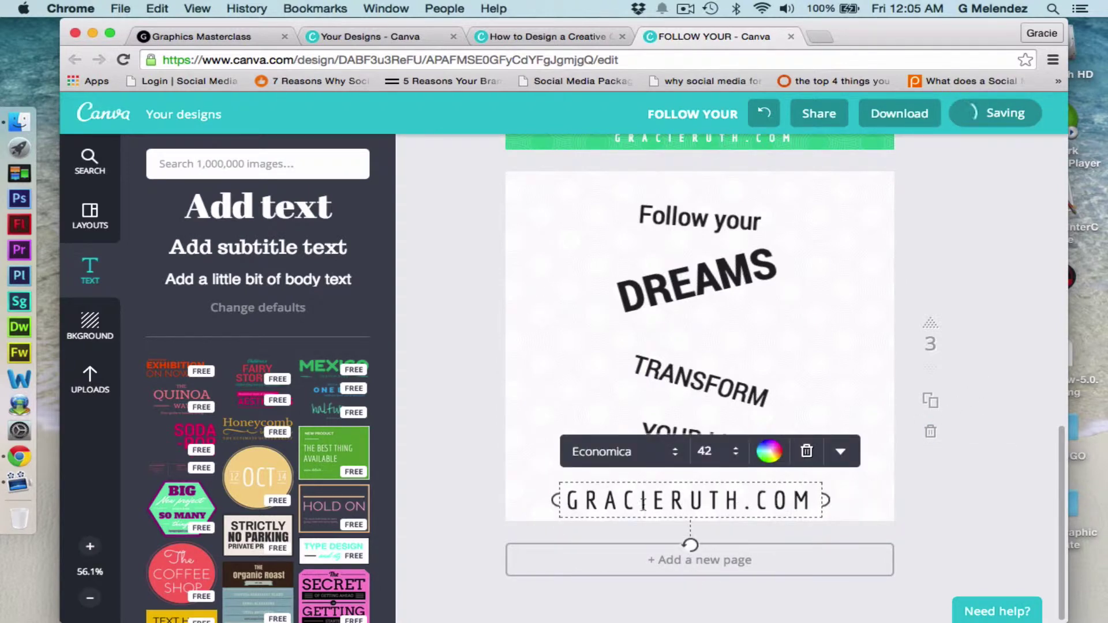
{"action": "left_click", "coordinate": [736, 453]}
{"action": "left_click", "coordinate": [738, 455]}
{"action": "left_click", "coordinate": [739, 455]}
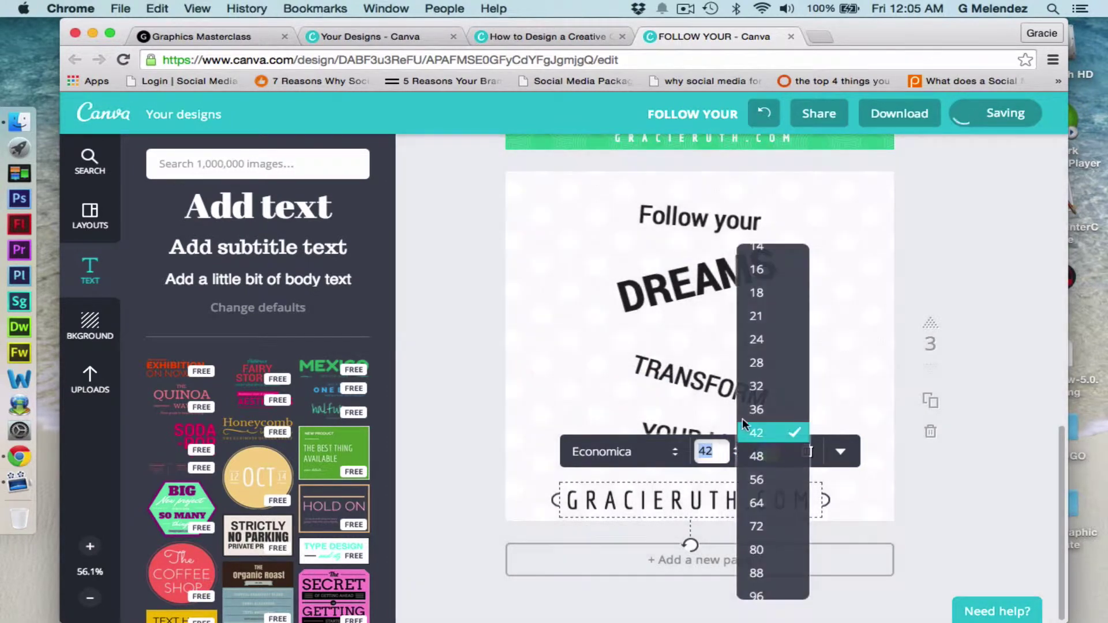
{"action": "left_click", "coordinate": [766, 298]}
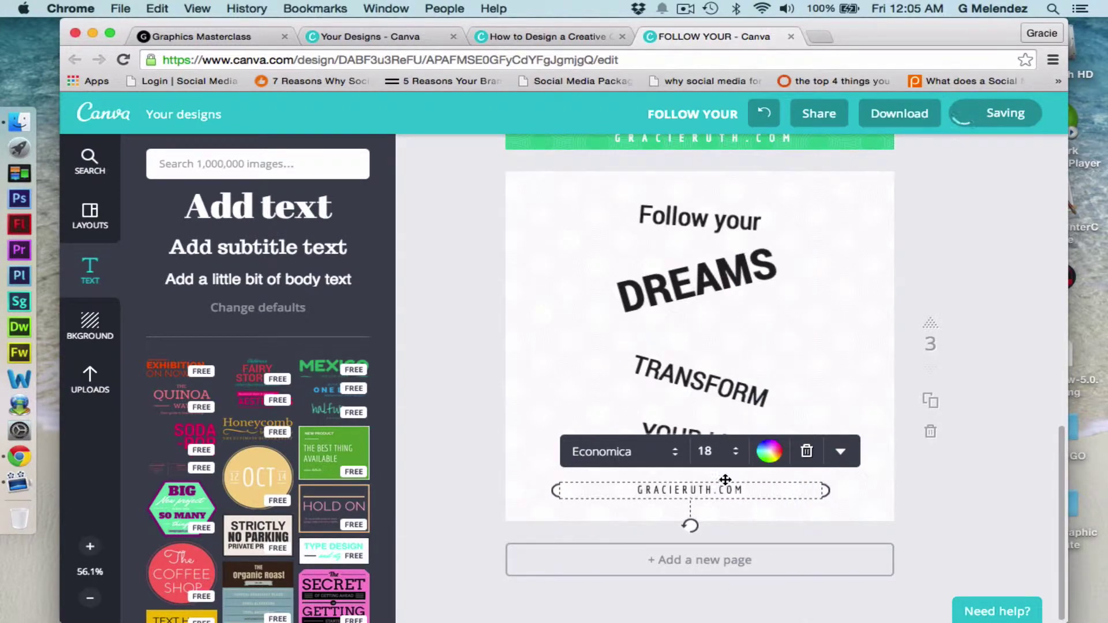
{"action": "left_click", "coordinate": [737, 452]}
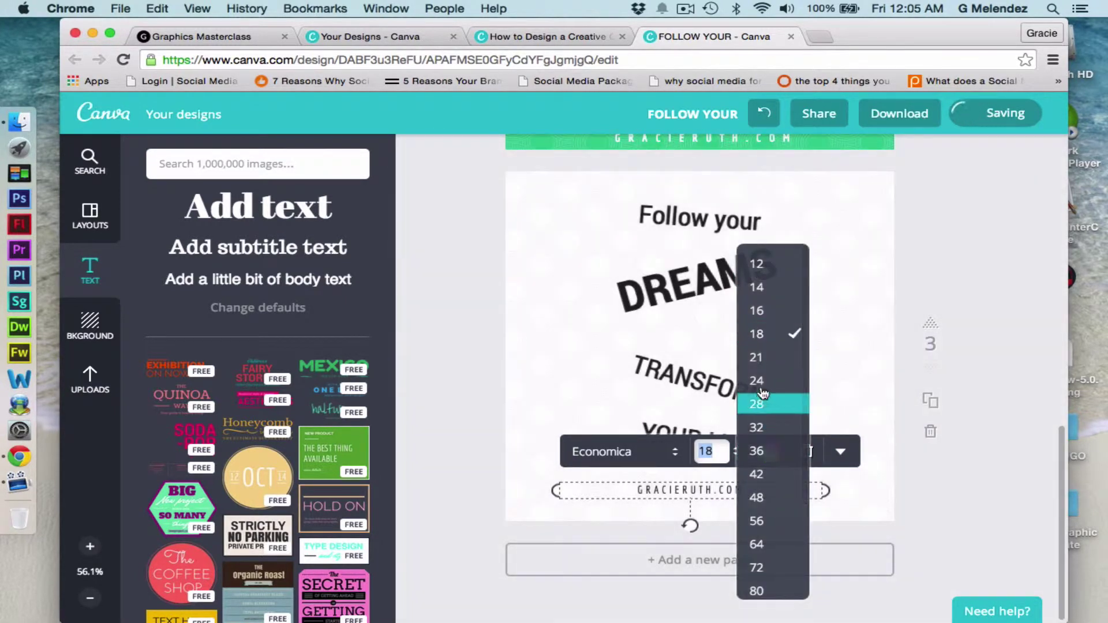
{"action": "left_click", "coordinate": [762, 382]}
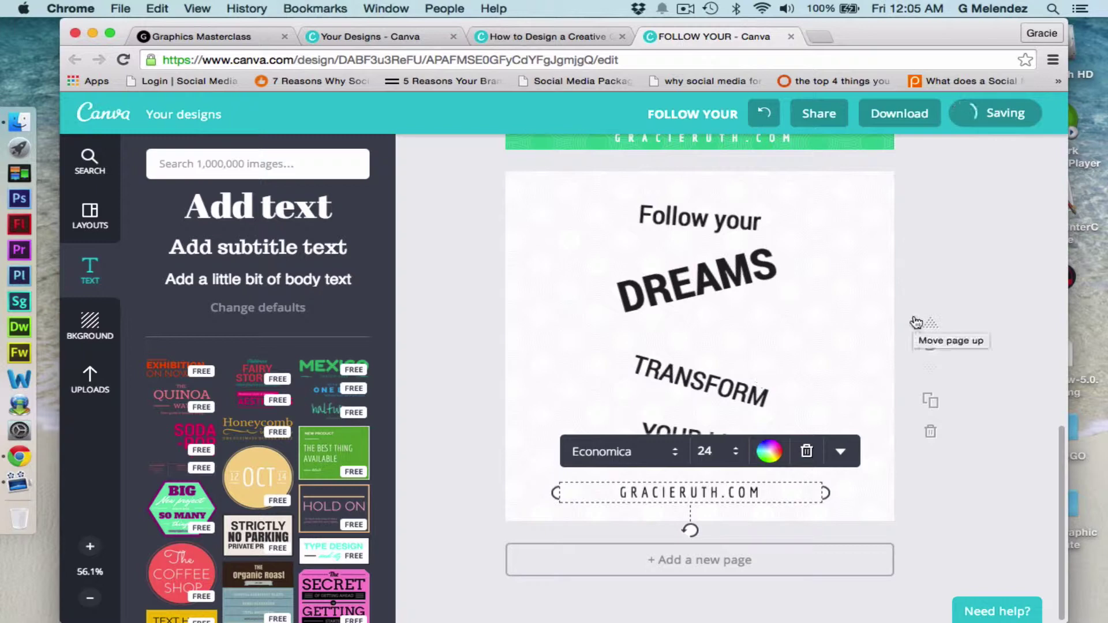
{"action": "left_click", "coordinate": [927, 265]}
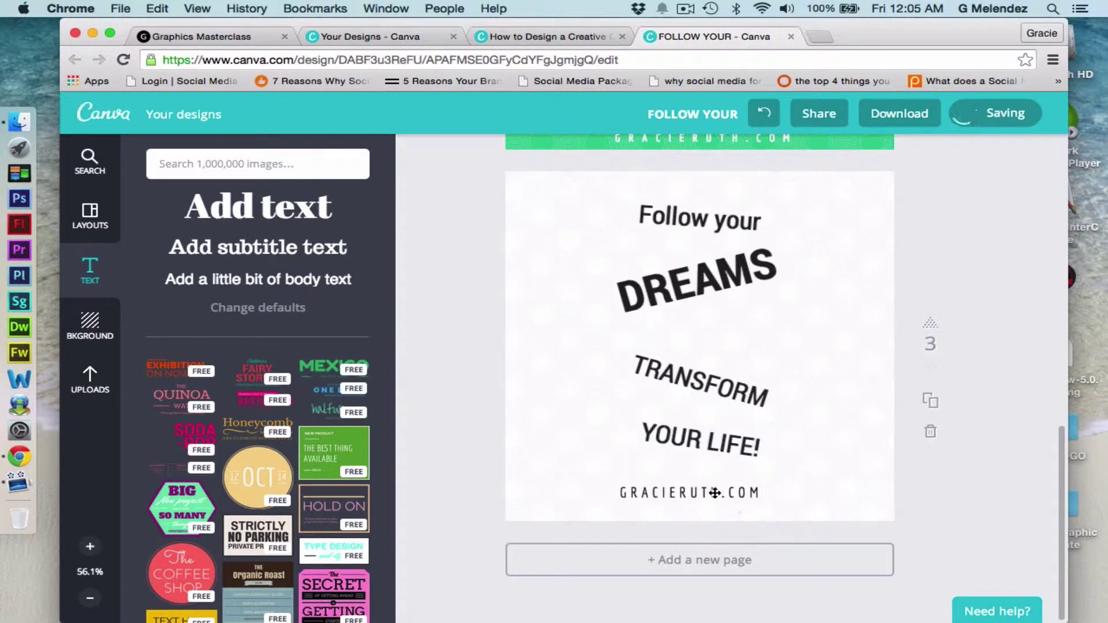
Centre GRACIERUTH.COM horizontally on the page and make it bold.
{"action": "left_click_drag", "start_coordinate": [715, 492], "coordinate": [722, 492]}
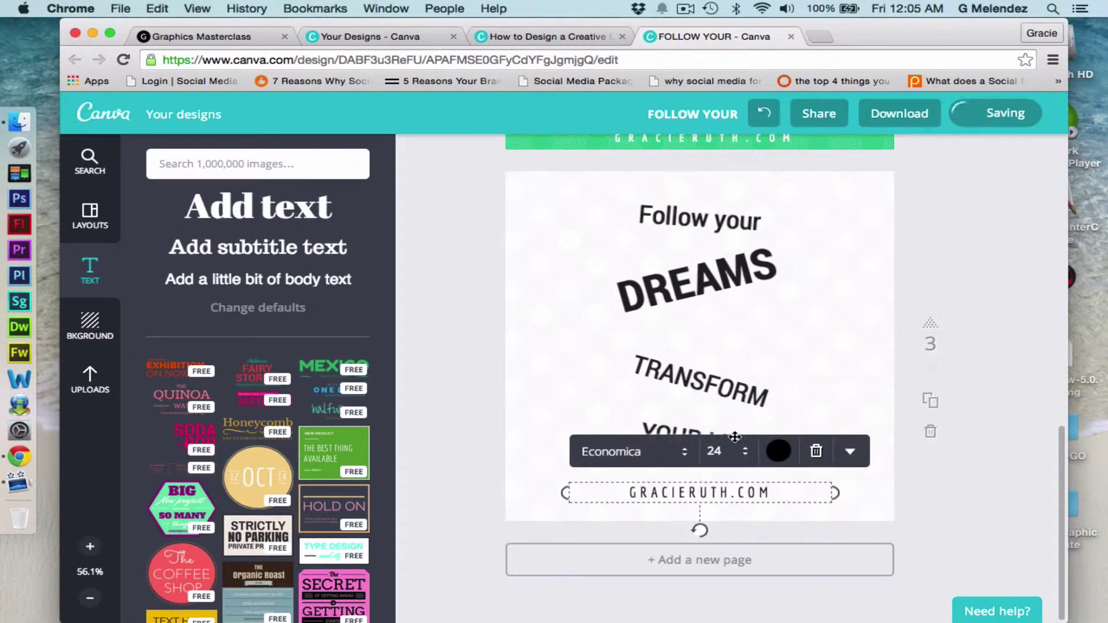
{"action": "left_click", "coordinate": [861, 448]}
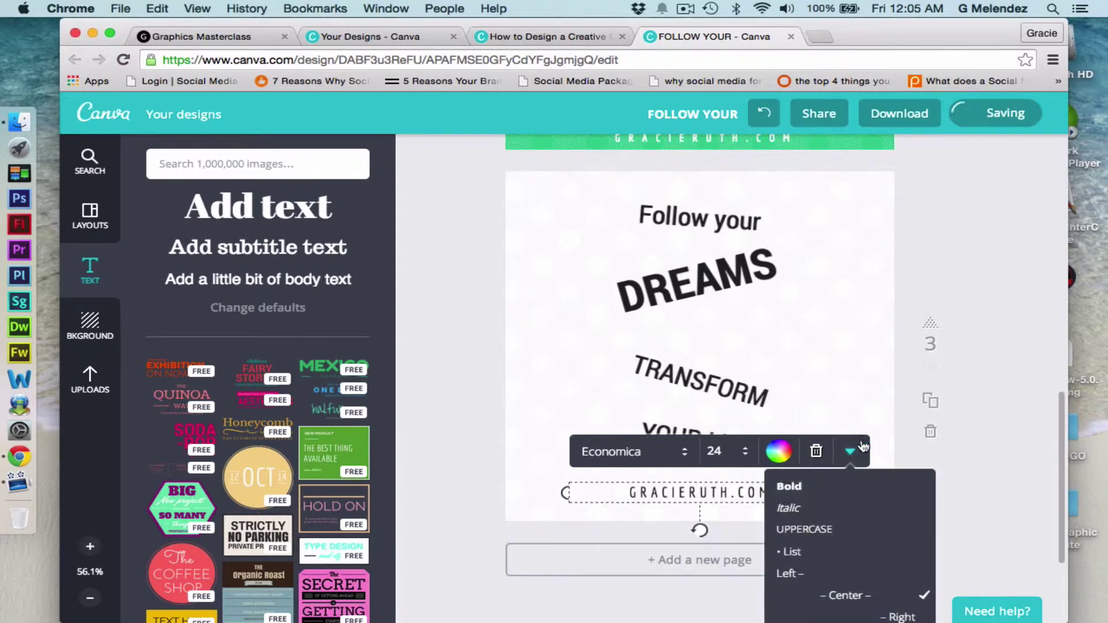
{"action": "left_click", "coordinate": [789, 488]}
{"action": "left_click", "coordinate": [966, 265]}
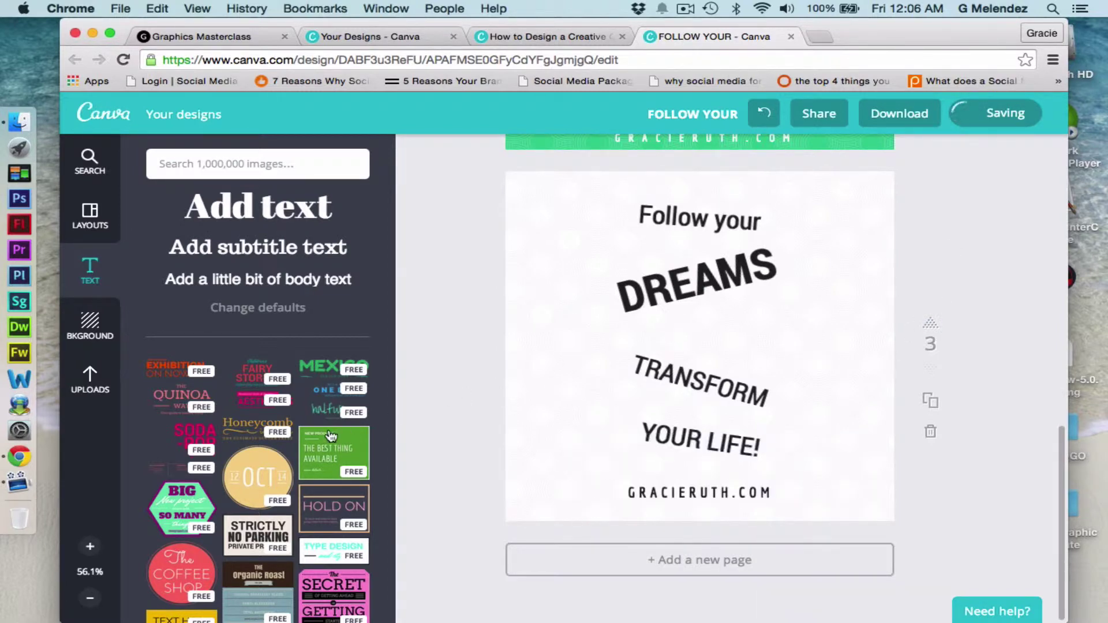
Add a red square from Shapes and stretch it into a short, wide bar at the page top.
{"action": "left_click", "coordinate": [90, 165]}
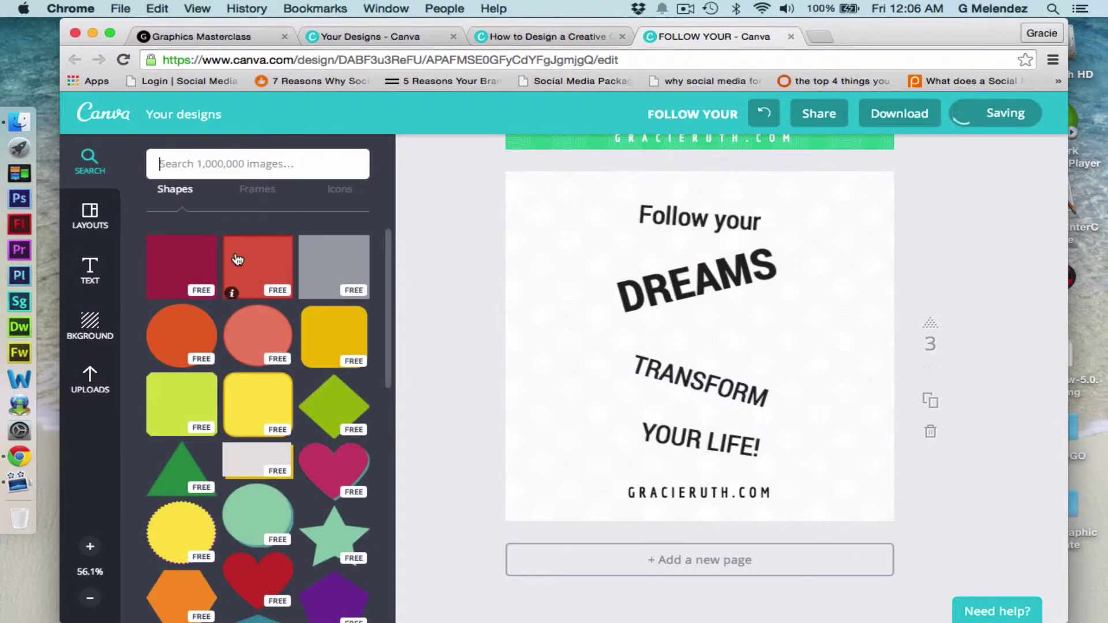
{"action": "left_click_drag", "start_coordinate": [275, 264], "coordinate": [687, 257]}
{"action": "left_click_drag", "start_coordinate": [575, 293], "coordinate": [542, 293]}
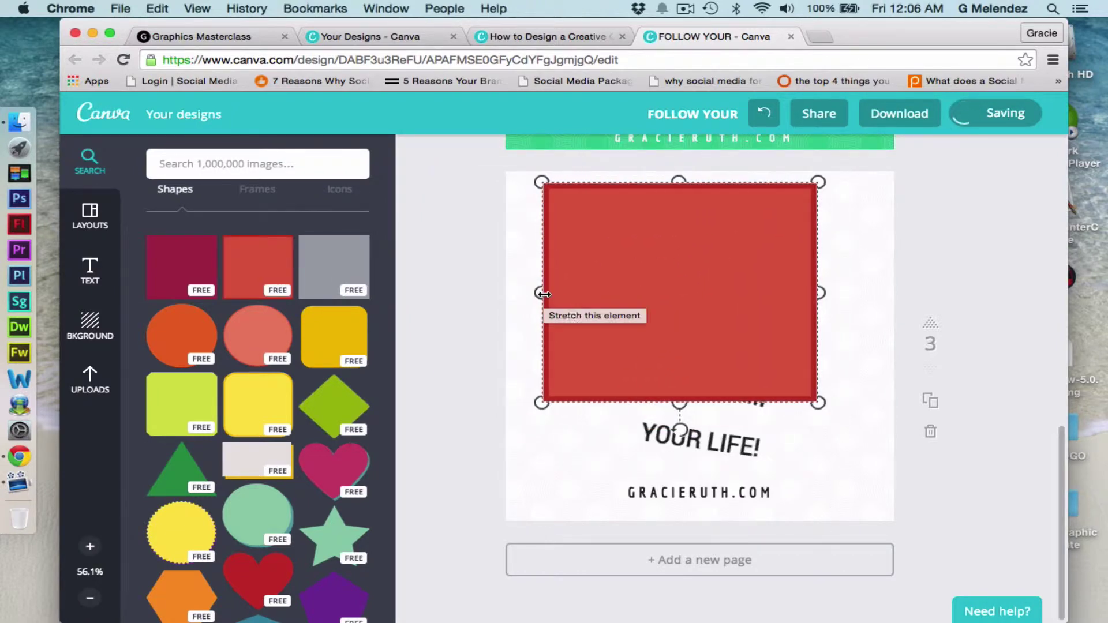
{"action": "left_click_drag", "start_coordinate": [677, 408], "coordinate": [700, 232]}
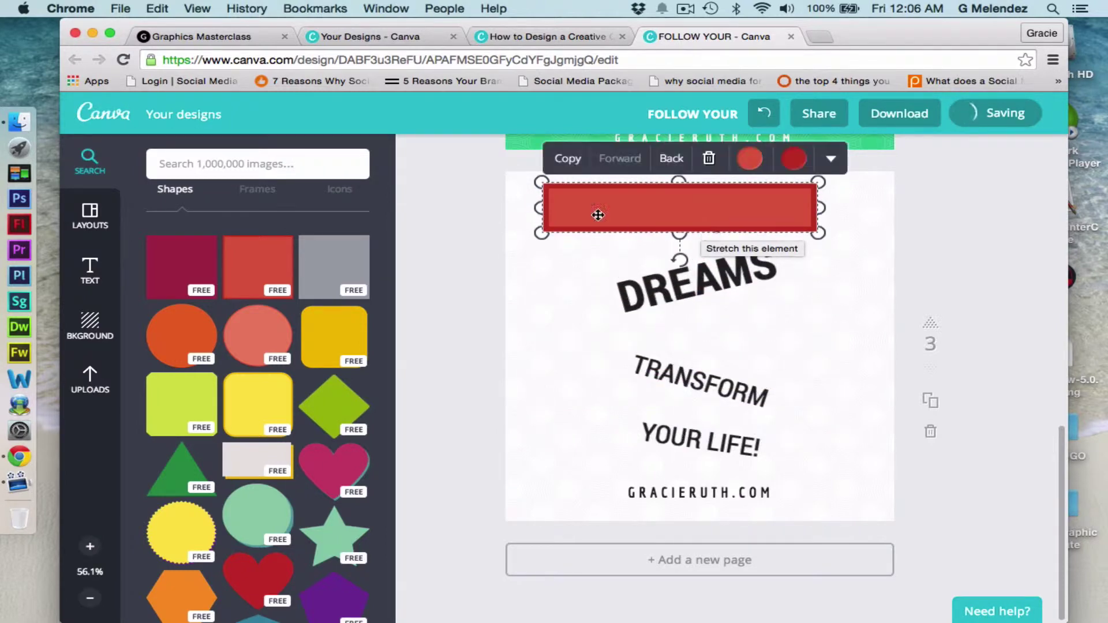
{"action": "left_click_drag", "start_coordinate": [541, 208], "coordinate": [601, 210]}
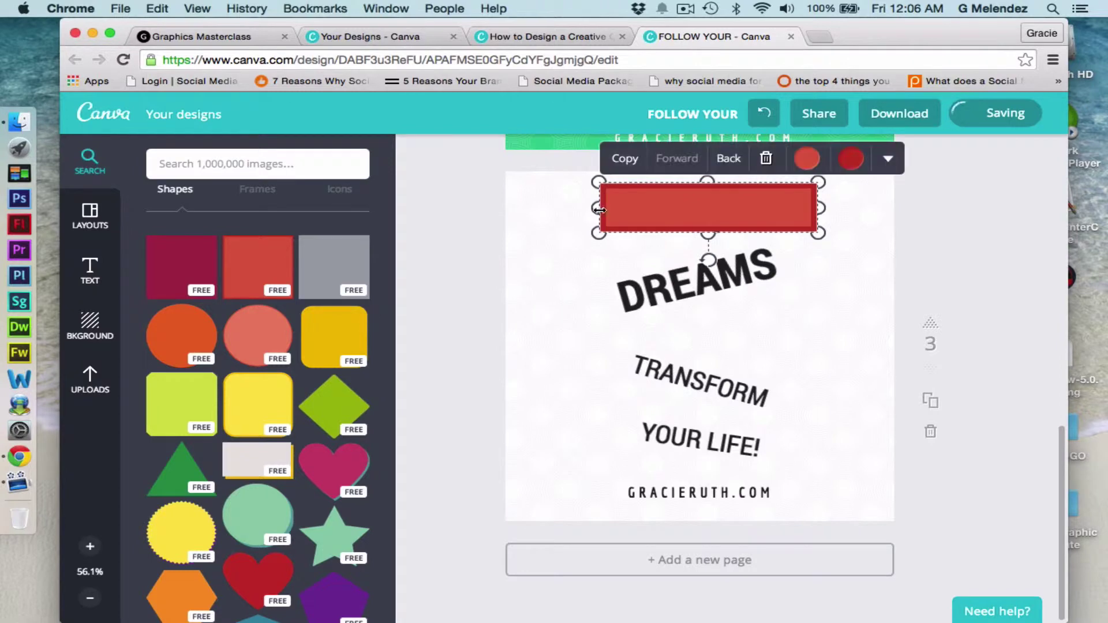
Send the red bar behind Follow your, narrow it and centre the text on it.
{"action": "left_click", "coordinate": [729, 159]}
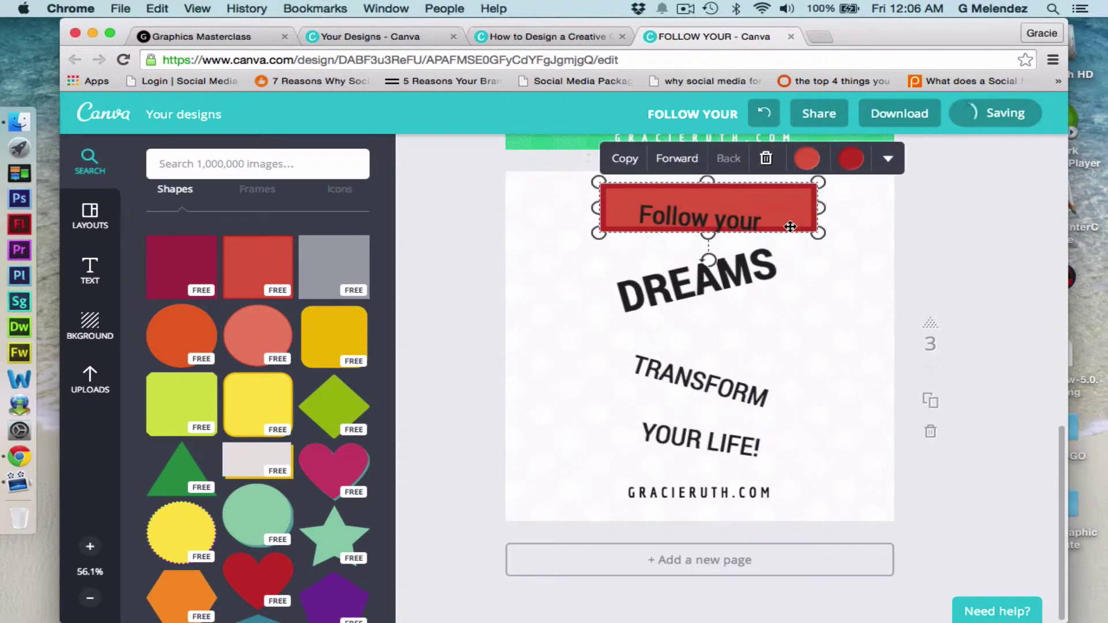
{"action": "left_click_drag", "start_coordinate": [804, 211], "coordinate": [786, 211]}
{"action": "left_click_drag", "start_coordinate": [704, 218], "coordinate": [704, 211]}
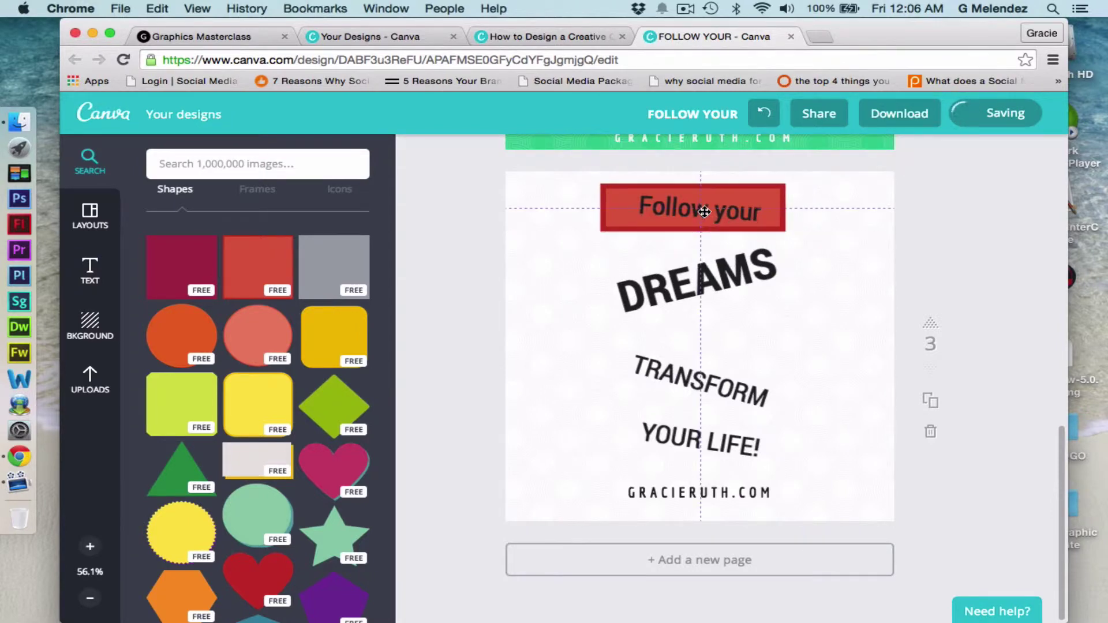
{"action": "left_click_drag", "start_coordinate": [779, 219], "coordinate": [775, 222]}
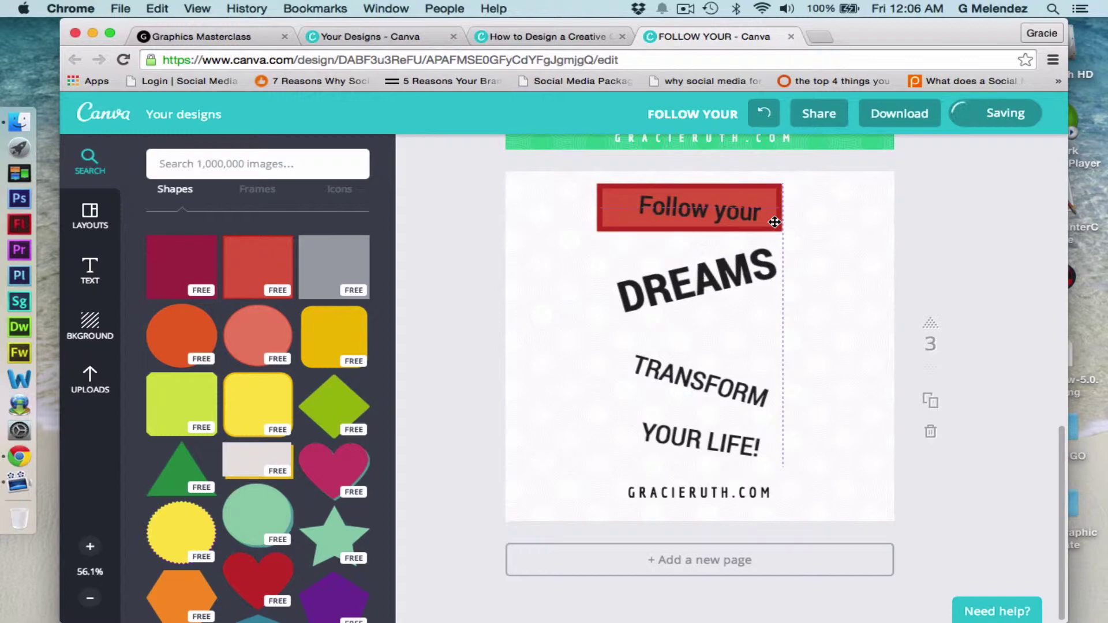
Tilt the red bar slightly clockwise and trim both ends to frame the text.
{"action": "left_click", "coordinate": [699, 239]}
{"action": "left_click", "coordinate": [691, 233]}
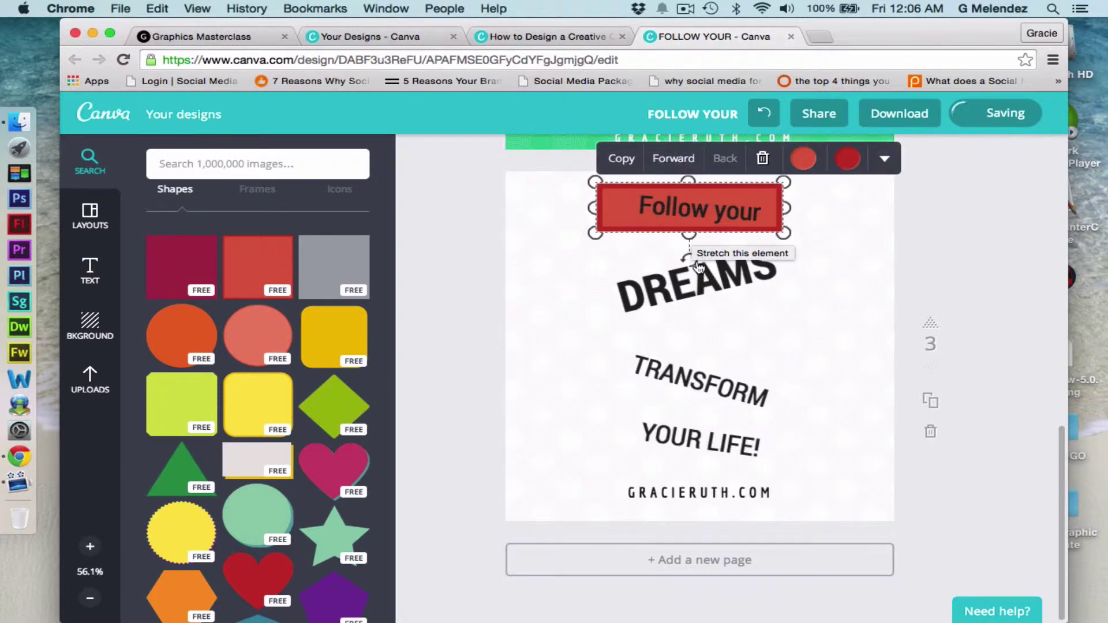
{"action": "left_click_drag", "start_coordinate": [692, 266], "coordinate": [688, 267]}
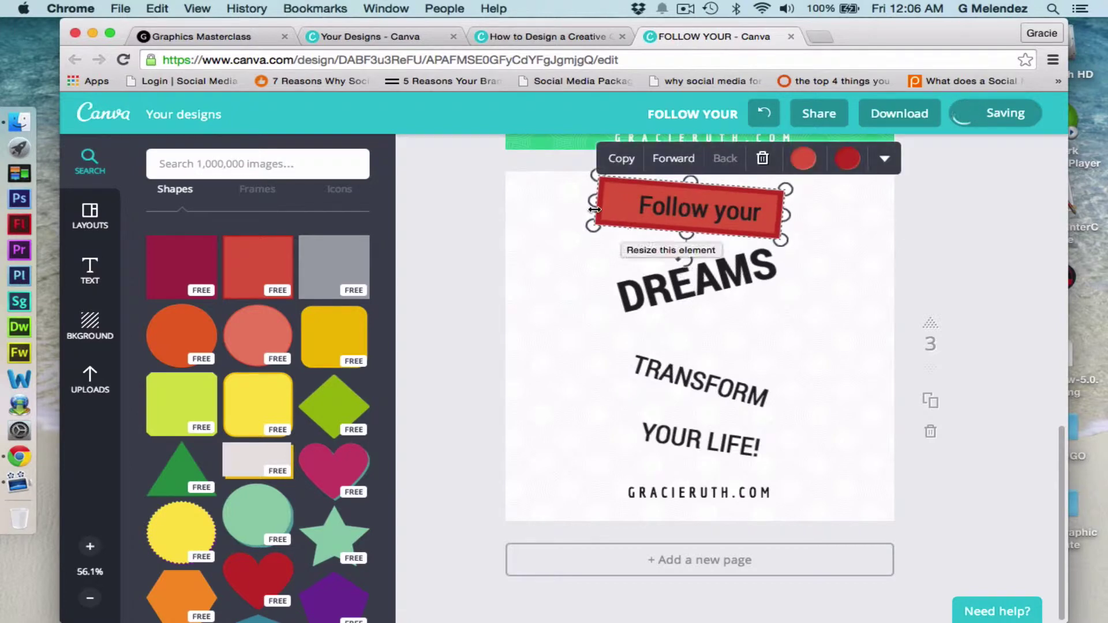
{"action": "left_click_drag", "start_coordinate": [595, 206], "coordinate": [621, 200]}
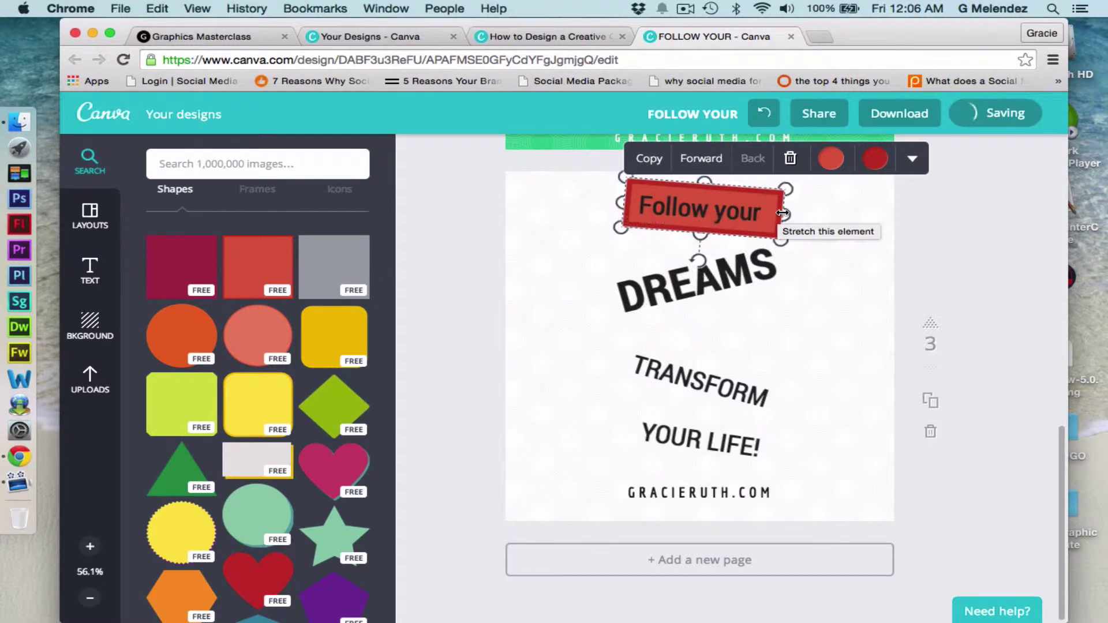
{"action": "left_click_drag", "start_coordinate": [779, 213], "coordinate": [774, 213]}
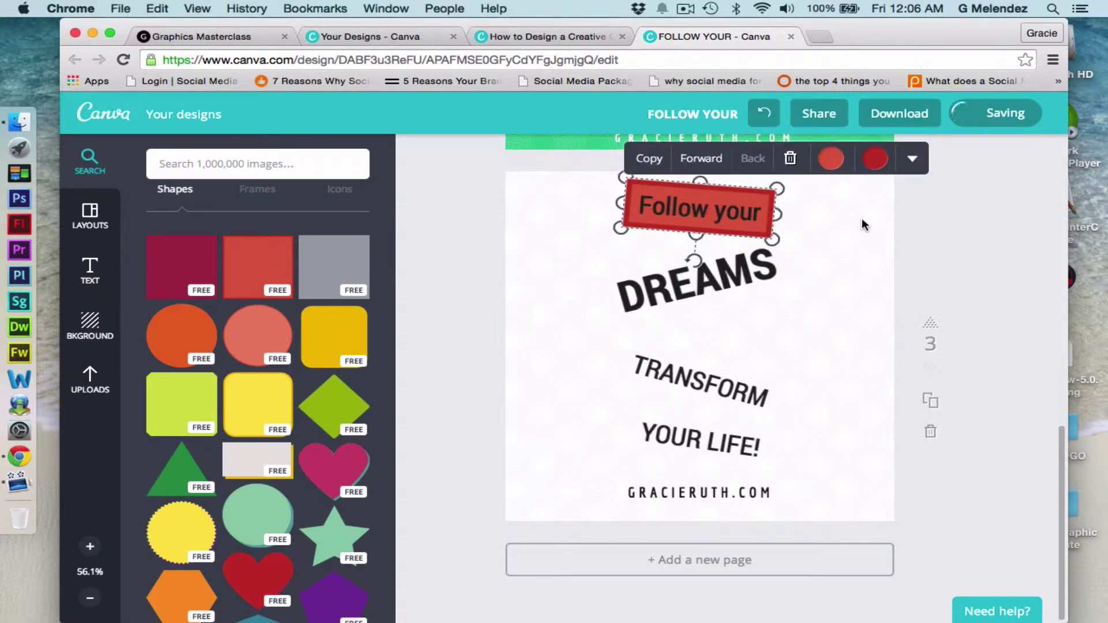
{"action": "left_click", "coordinate": [914, 165]}
{"action": "left_click", "coordinate": [915, 160]}
{"action": "left_click", "coordinate": [881, 230]}
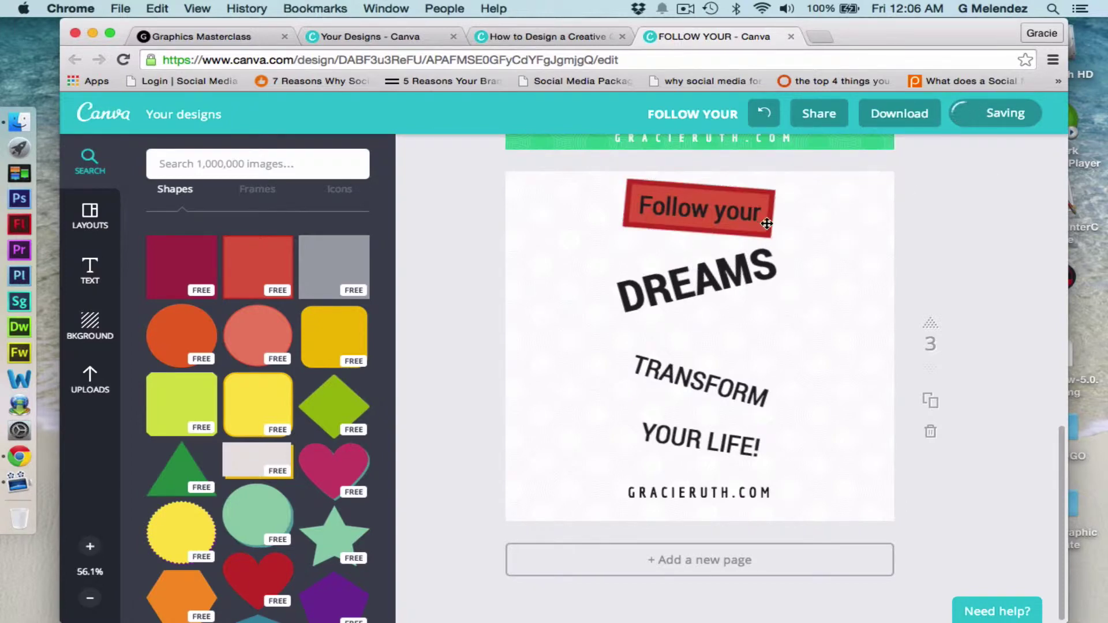
Make the Follow your text white.
{"action": "left_click", "coordinate": [752, 212]}
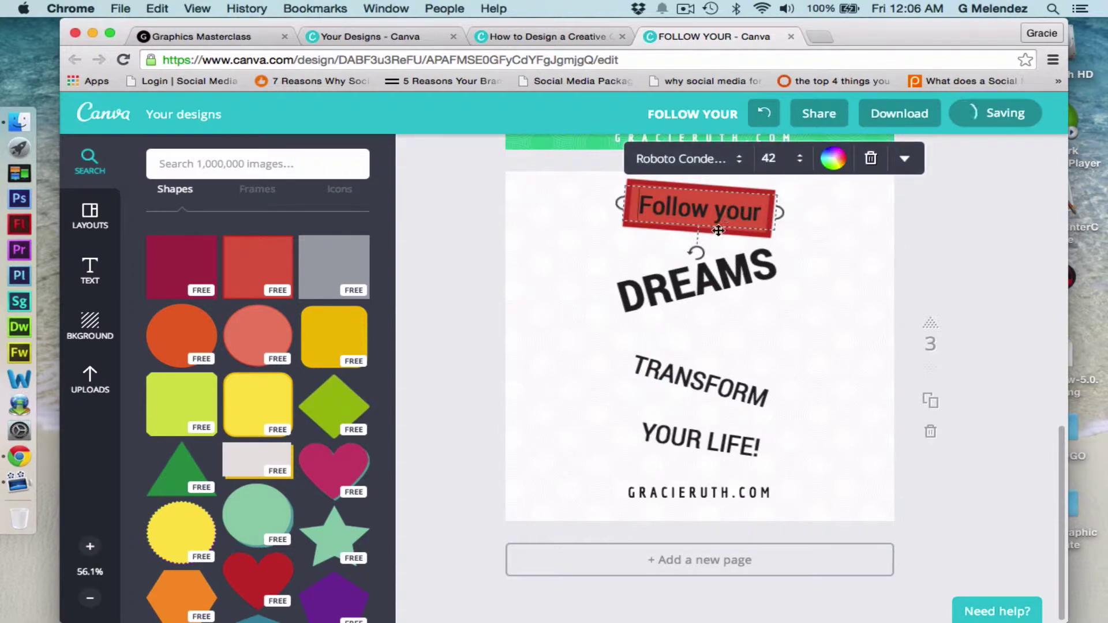
{"action": "left_click", "coordinate": [899, 202]}
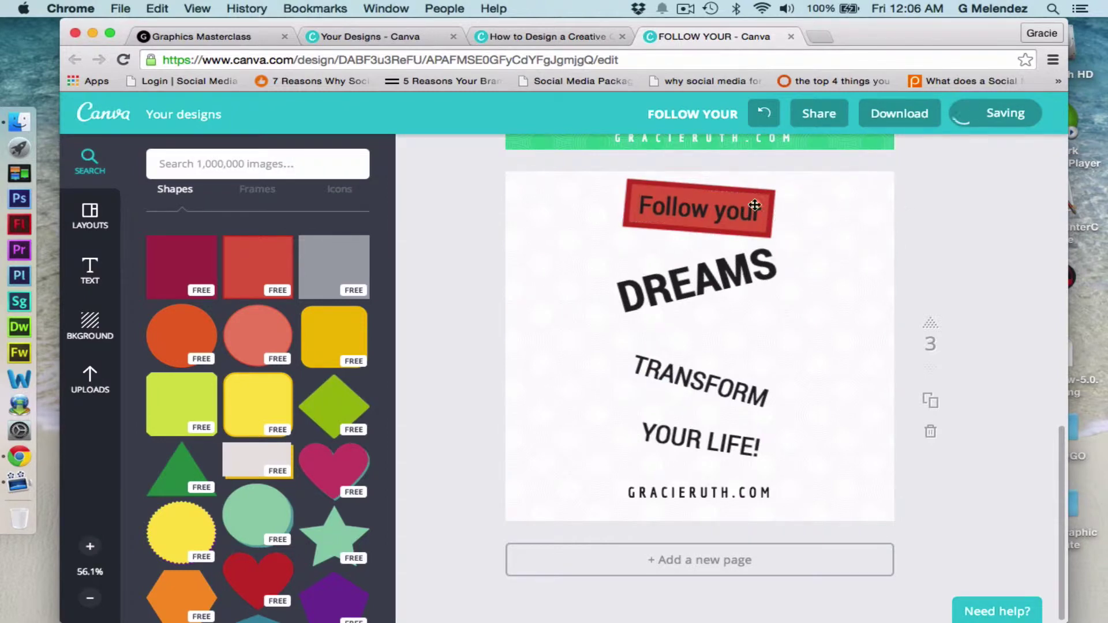
{"action": "left_click", "coordinate": [739, 195]}
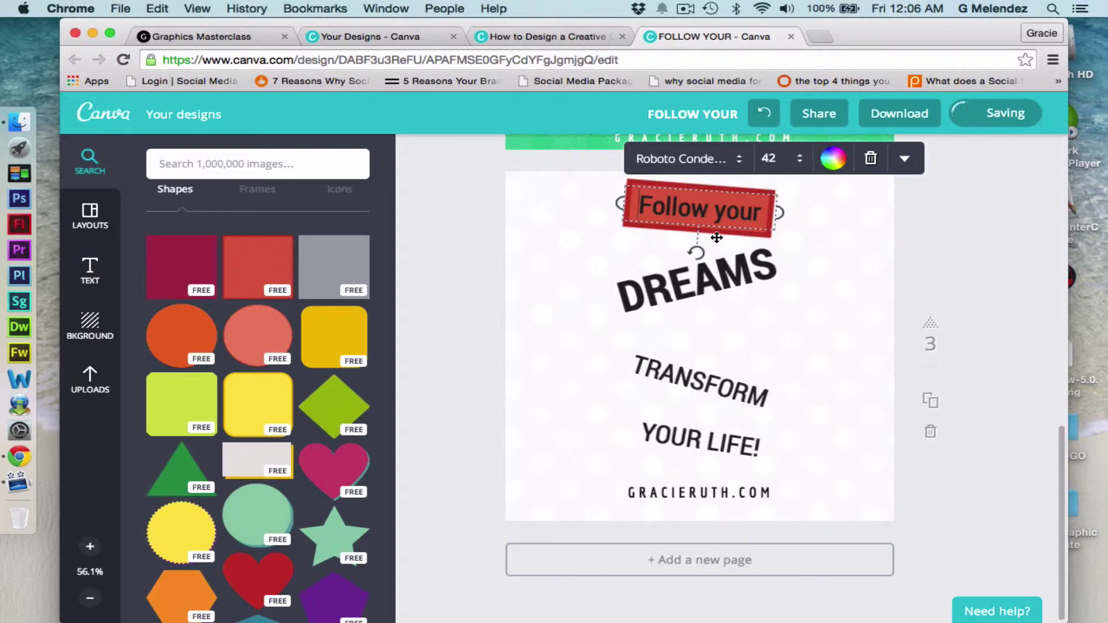
{"action": "left_click", "coordinate": [836, 162]}
{"action": "left_click", "coordinate": [906, 287]}
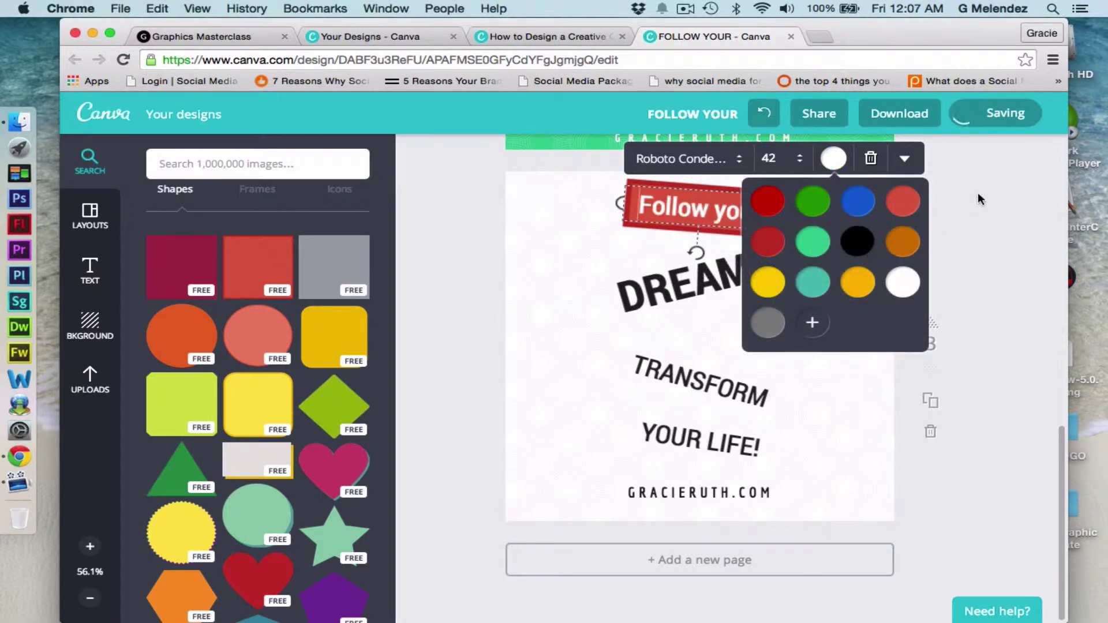
{"action": "left_click", "coordinate": [891, 201]}
Give the red banner behind the text a teal border.
{"action": "left_click", "coordinate": [761, 194]}
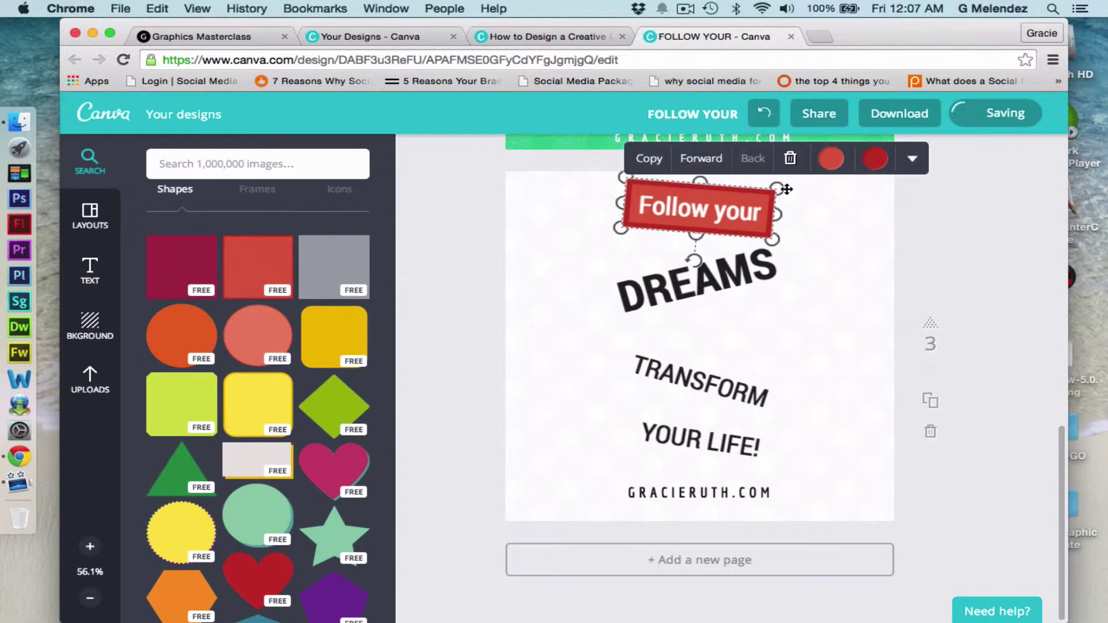
{"action": "left_click", "coordinate": [875, 159]}
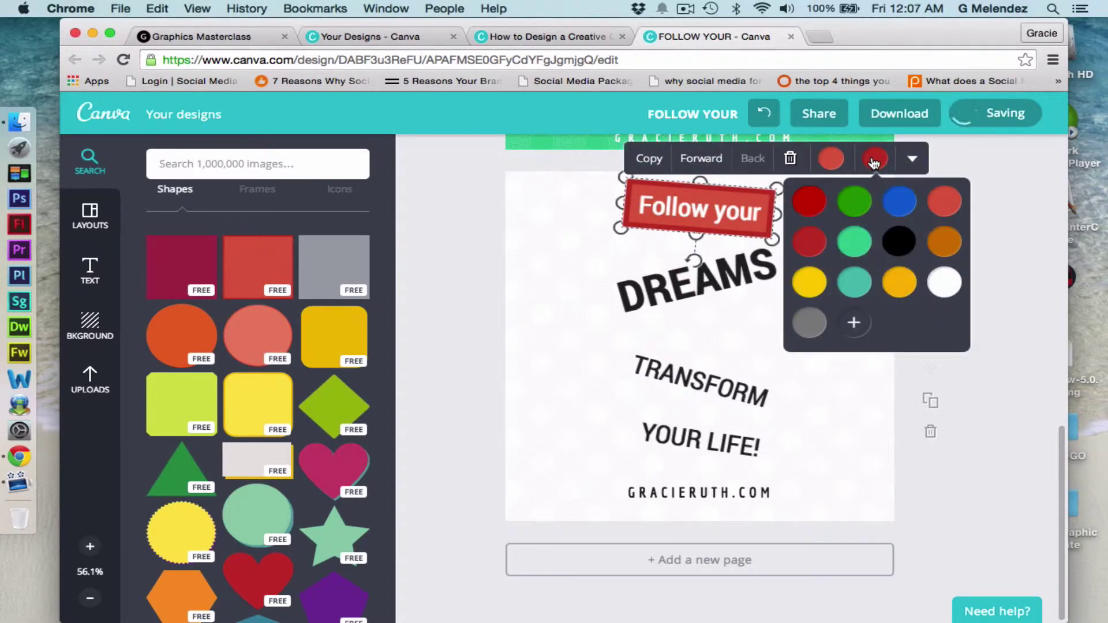
{"action": "left_click", "coordinate": [855, 280]}
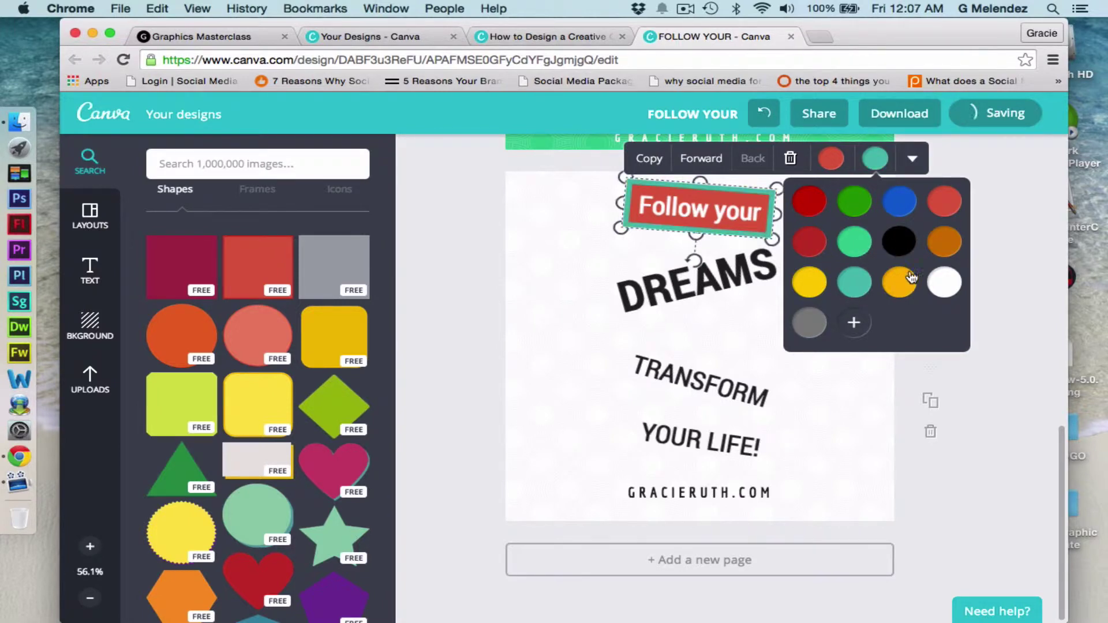
{"action": "left_click", "coordinate": [1019, 177]}
Reselect the Follow your text several times and check the banner's fill, keeping it red.
{"action": "left_click", "coordinate": [745, 211]}
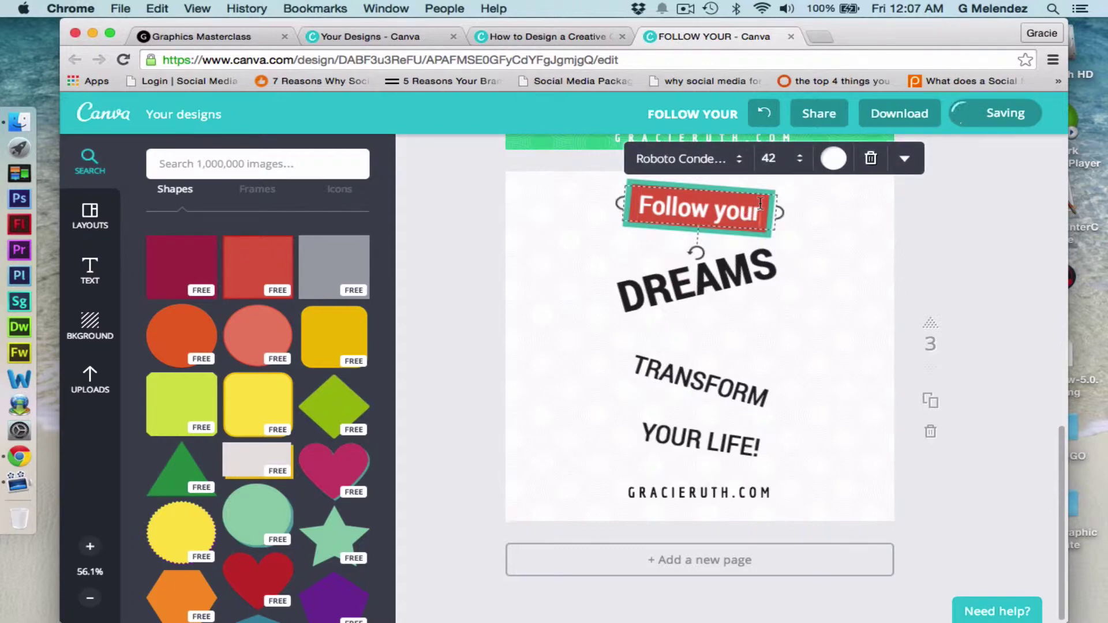
{"action": "left_click", "coordinate": [856, 227]}
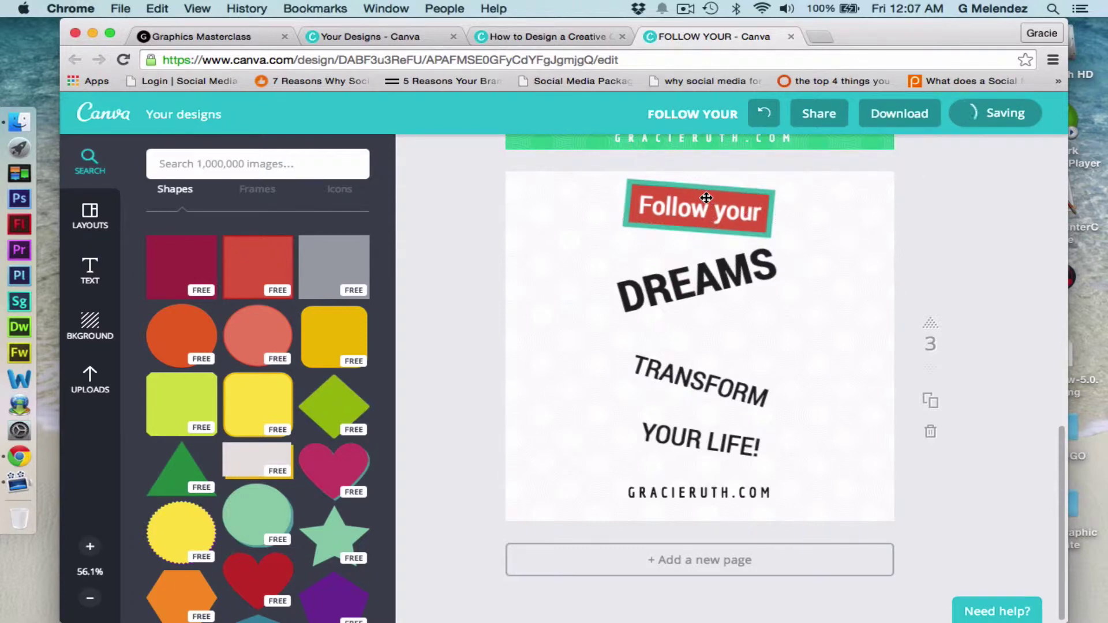
{"action": "left_click", "coordinate": [706, 198]}
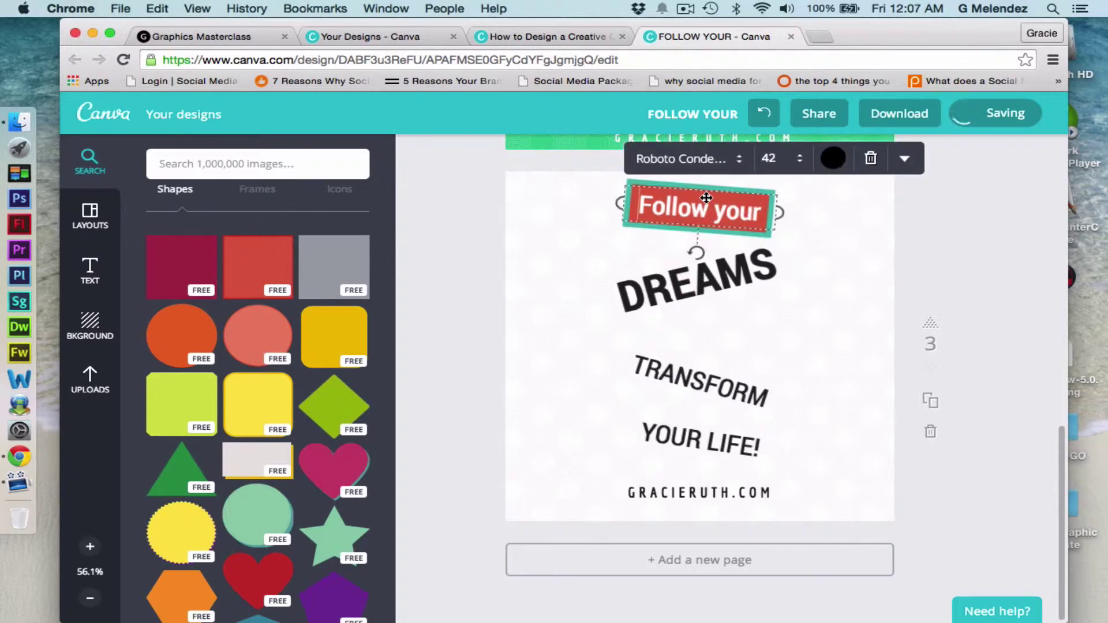
{"action": "left_click", "coordinate": [856, 224]}
{"action": "left_click", "coordinate": [761, 225]}
{"action": "left_click", "coordinate": [884, 227]}
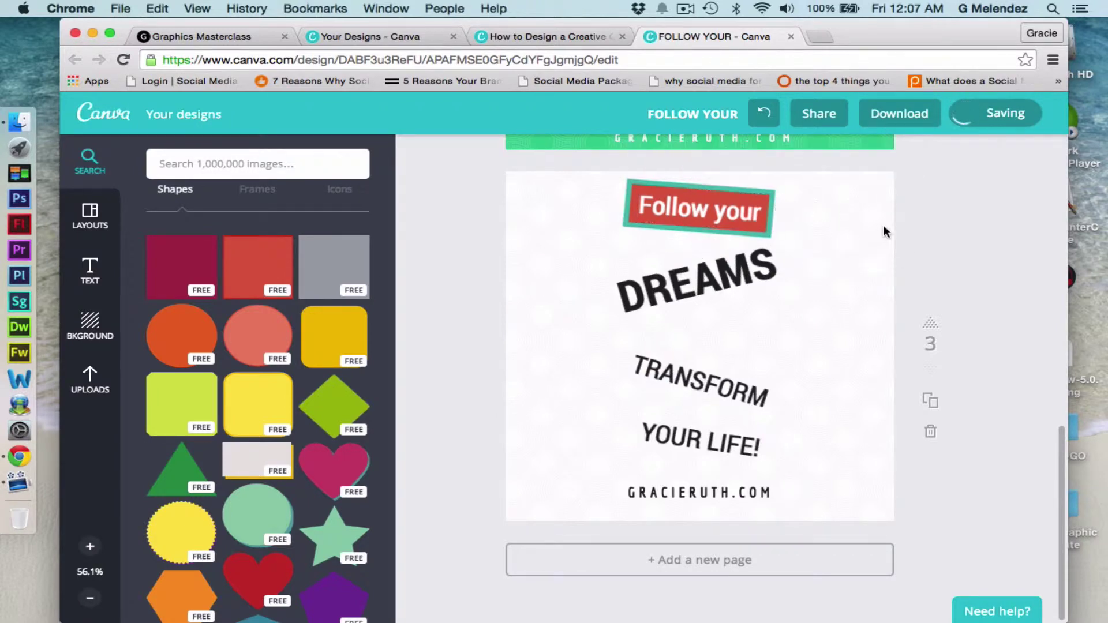
{"action": "left_click", "coordinate": [719, 197]}
{"action": "left_click", "coordinate": [818, 234]}
{"action": "left_click", "coordinate": [759, 233]}
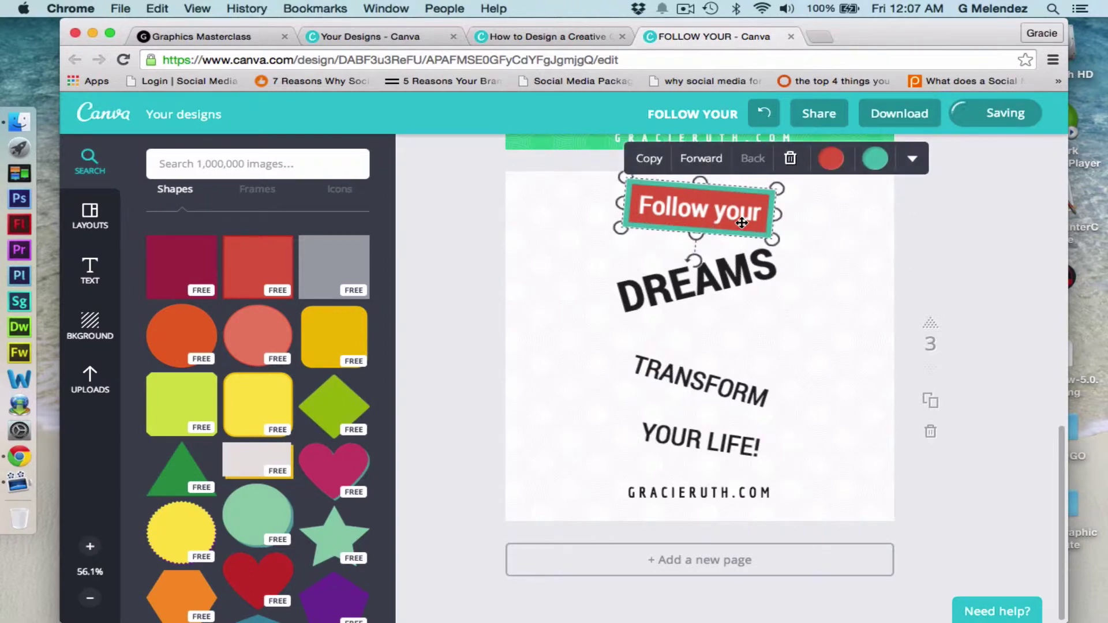
{"action": "left_click", "coordinate": [831, 160]}
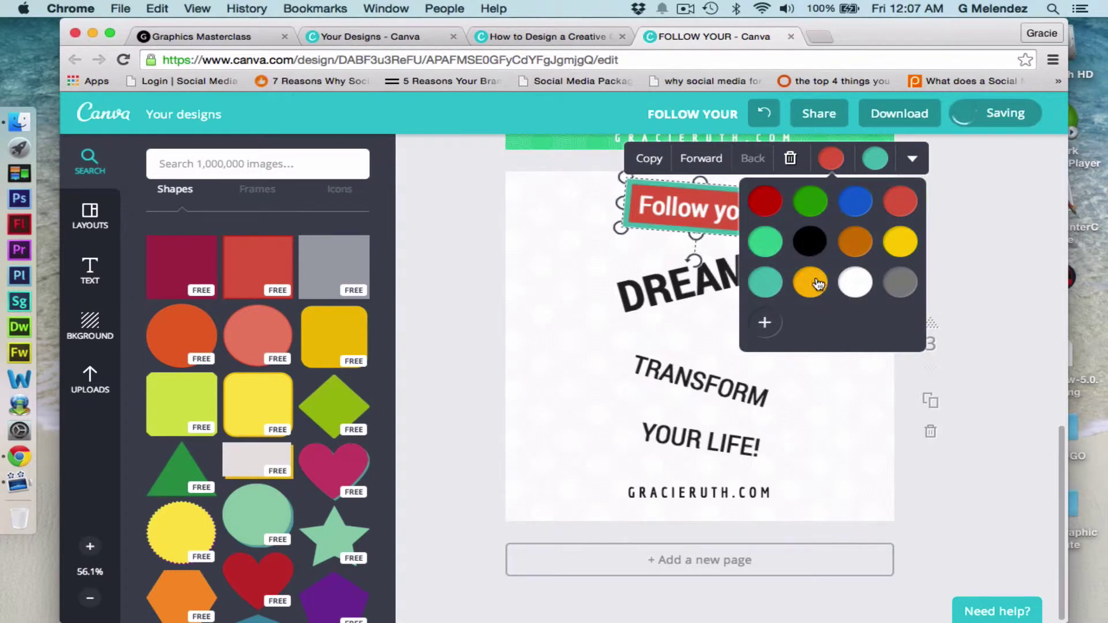
{"action": "left_click", "coordinate": [1016, 173]}
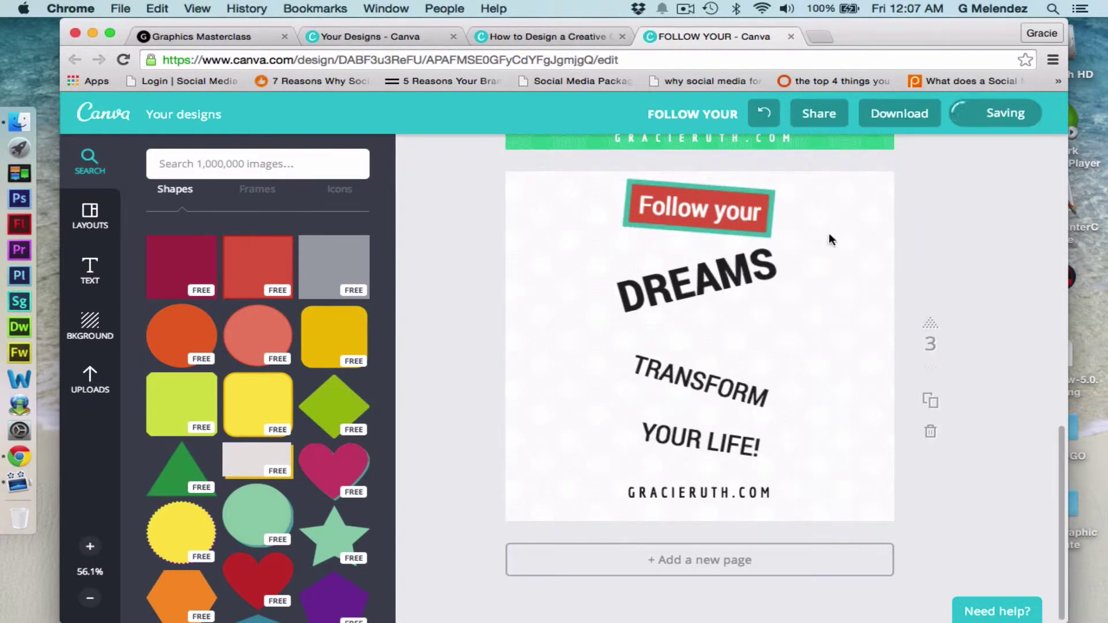
Drag the white Follow your text off the red banner onto the white page.
{"action": "left_click", "coordinate": [726, 202]}
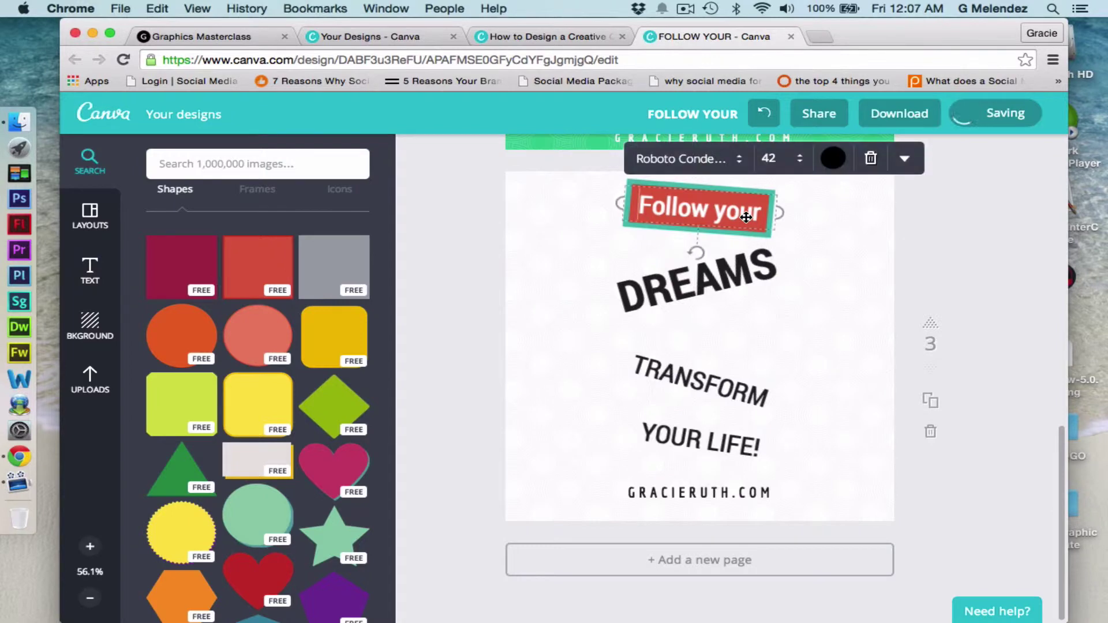
{"action": "double_click", "coordinate": [718, 207]}
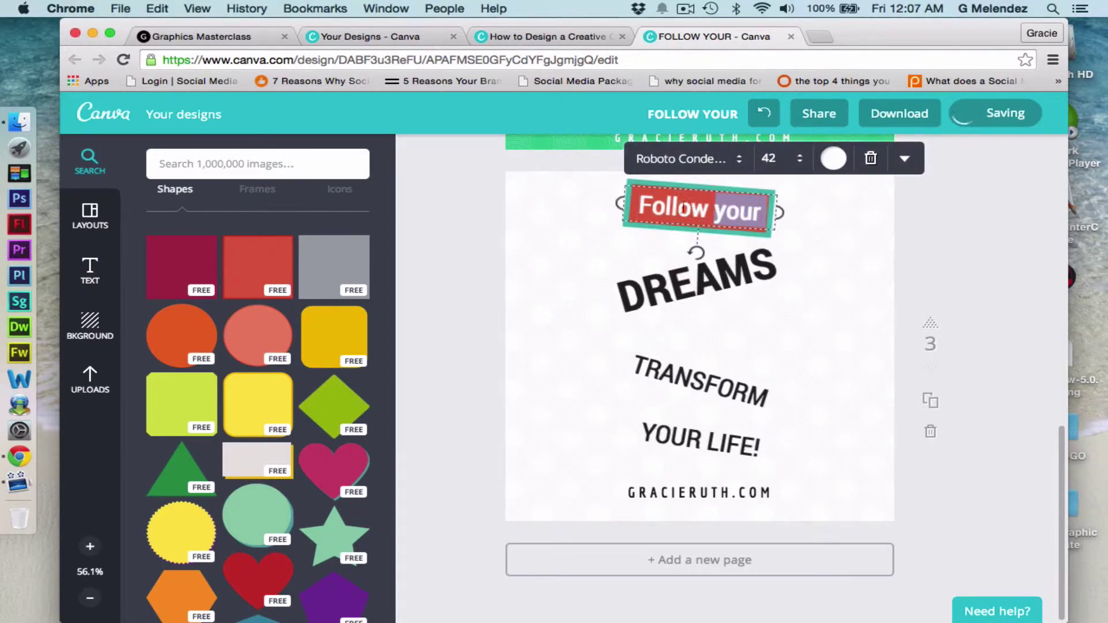
{"action": "left_click", "coordinate": [646, 216]}
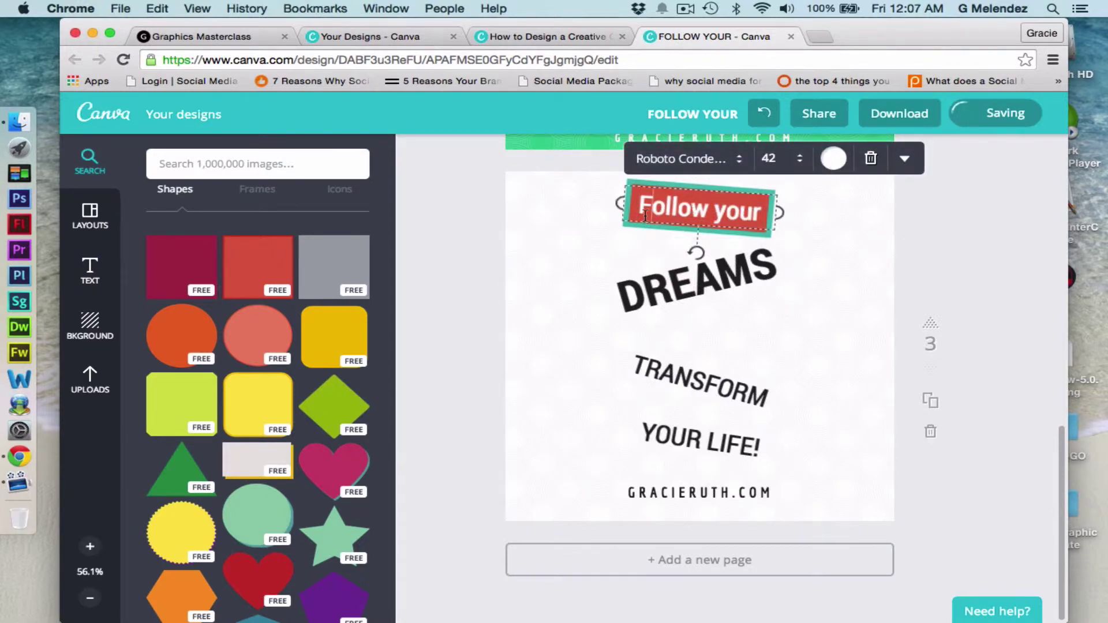
{"action": "left_click", "coordinate": [897, 226]}
{"action": "left_click", "coordinate": [694, 197]}
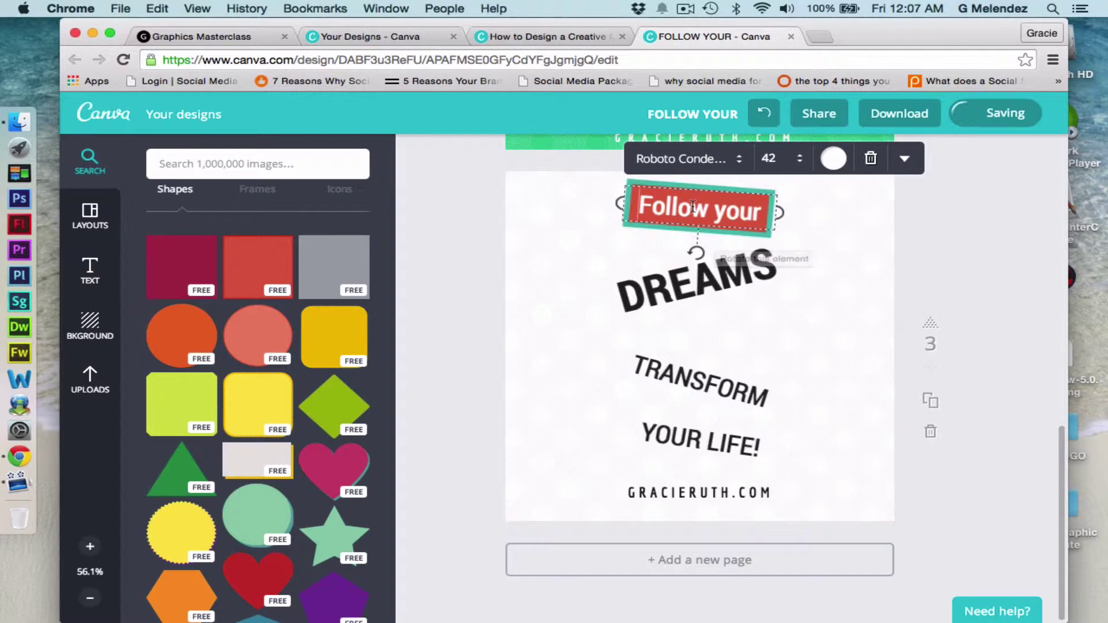
{"action": "left_click_drag", "start_coordinate": [693, 209], "coordinate": [643, 247]}
{"action": "left_click", "coordinate": [927, 223]}
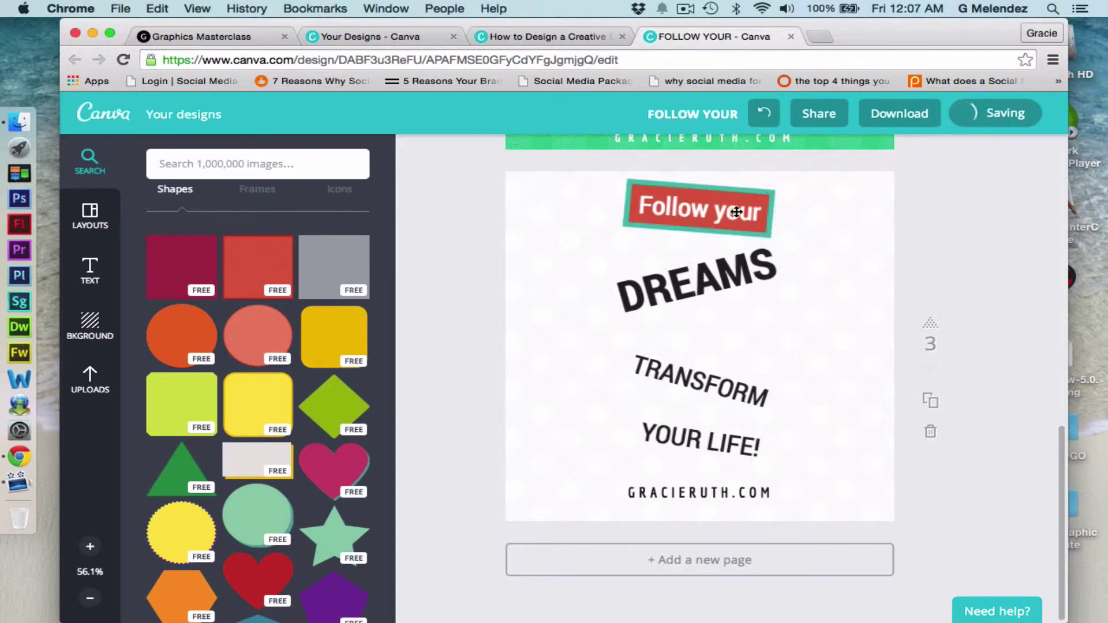
{"action": "left_click", "coordinate": [751, 197]}
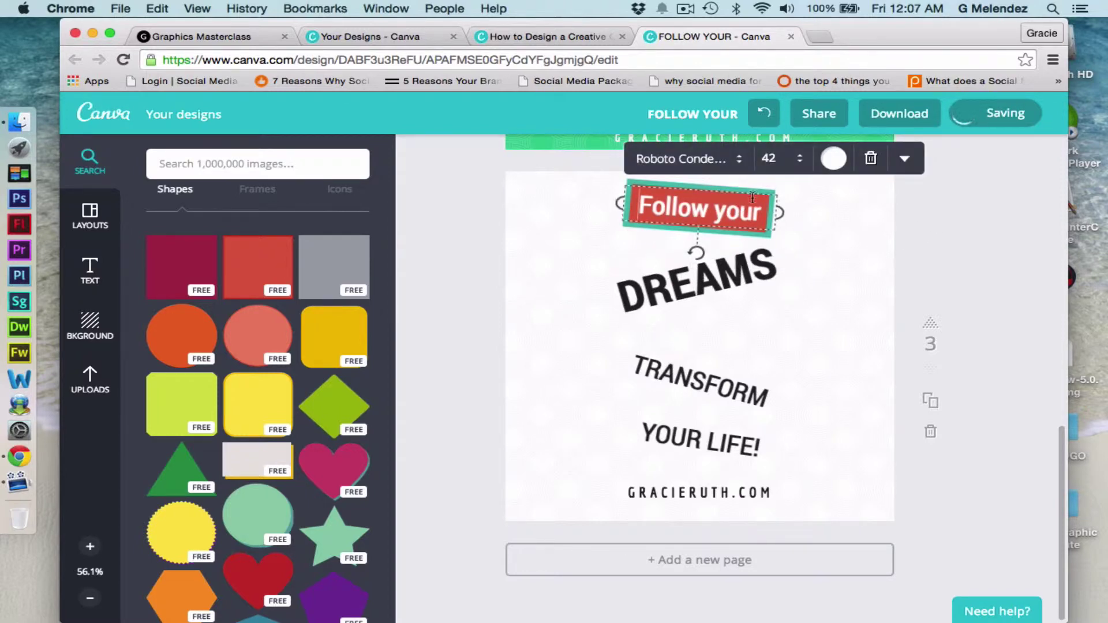
{"action": "left_click", "coordinate": [934, 203]}
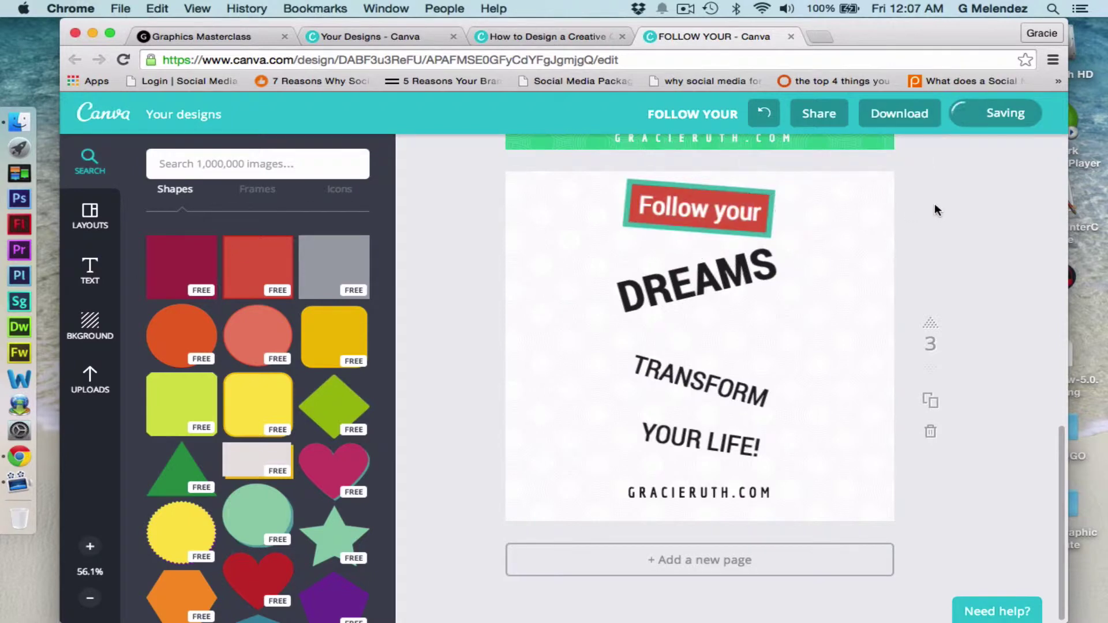
{"action": "left_click_drag", "start_coordinate": [686, 217], "coordinate": [703, 269]}
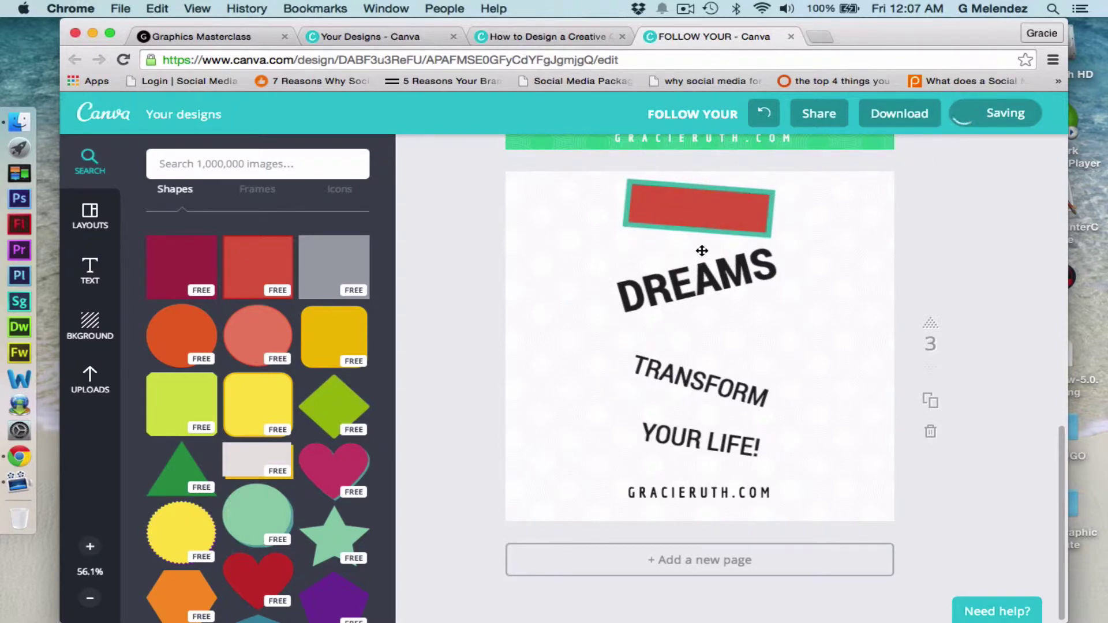
Fill the teal-bordered banner yellow-orange and place DREAMS just beneath it.
{"action": "left_click", "coordinate": [706, 185]}
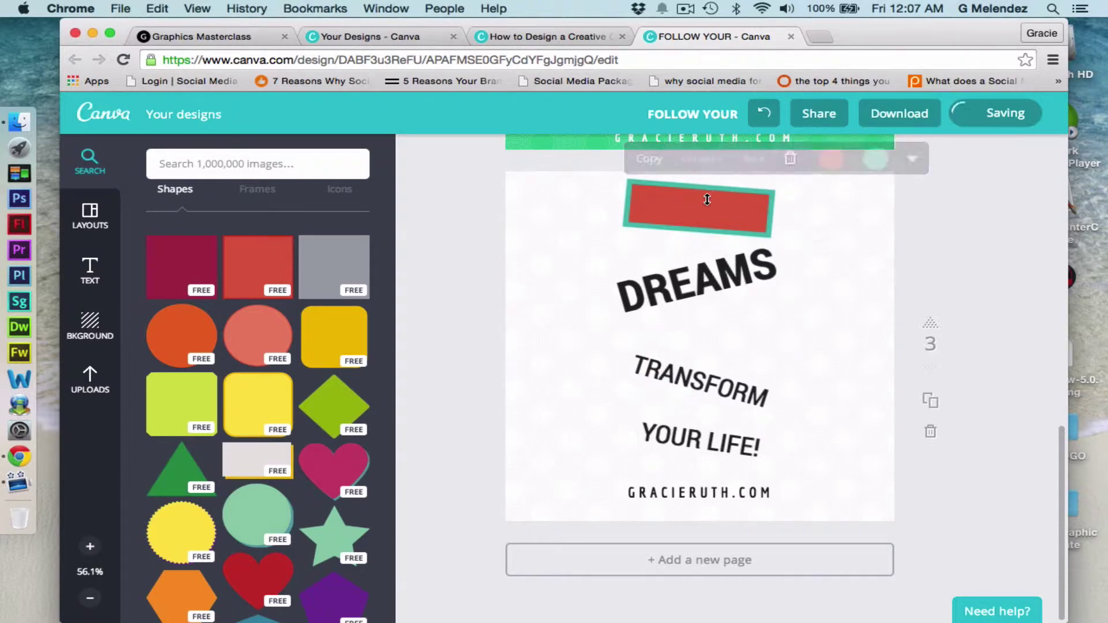
{"action": "left_click", "coordinate": [831, 158]}
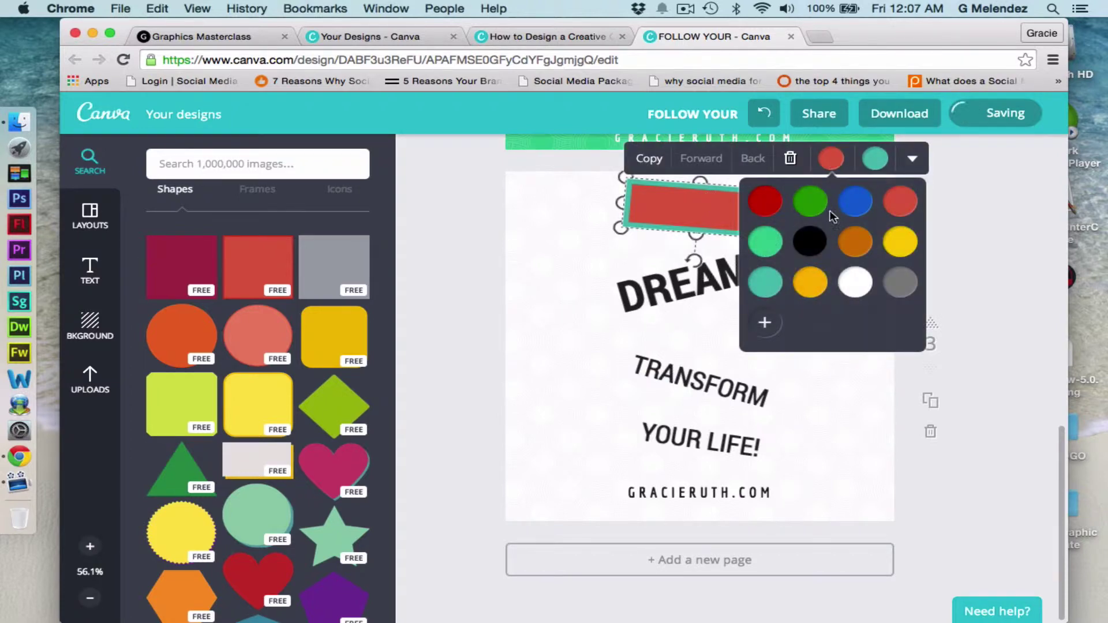
{"action": "left_click", "coordinate": [811, 283]}
{"action": "left_click", "coordinate": [954, 241]}
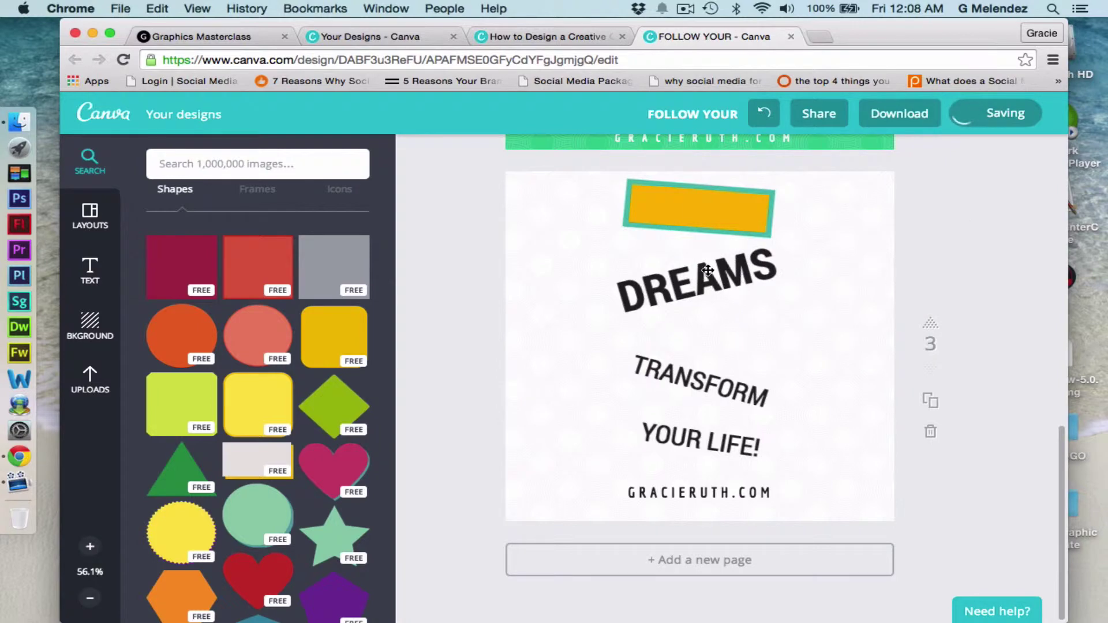
{"action": "left_click_drag", "start_coordinate": [705, 283], "coordinate": [680, 206]}
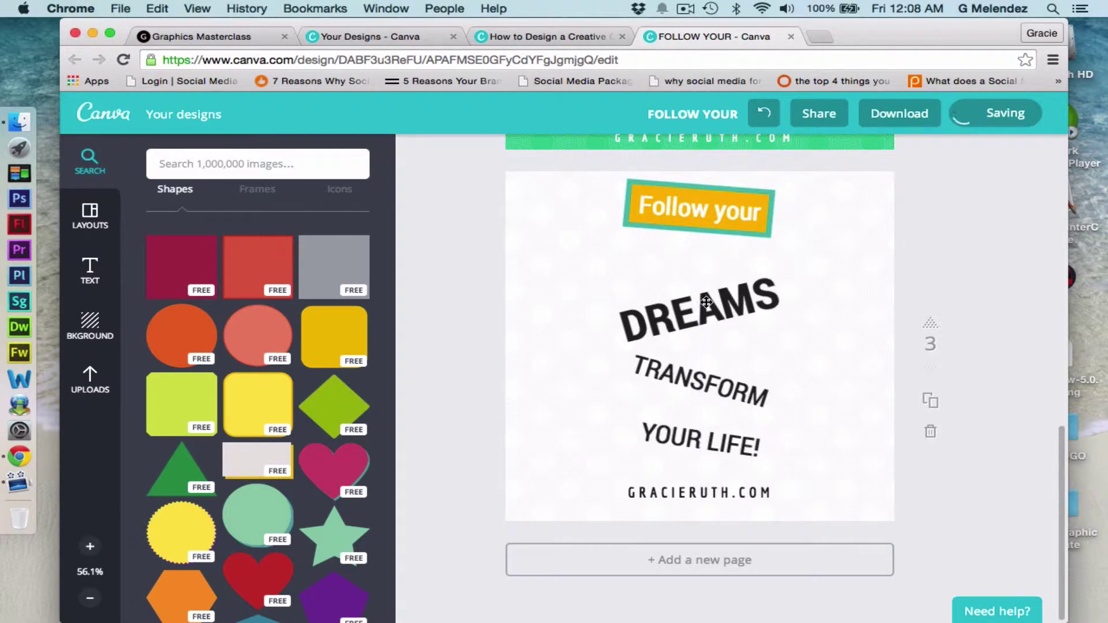
{"action": "left_click_drag", "start_coordinate": [707, 303], "coordinate": [709, 277]}
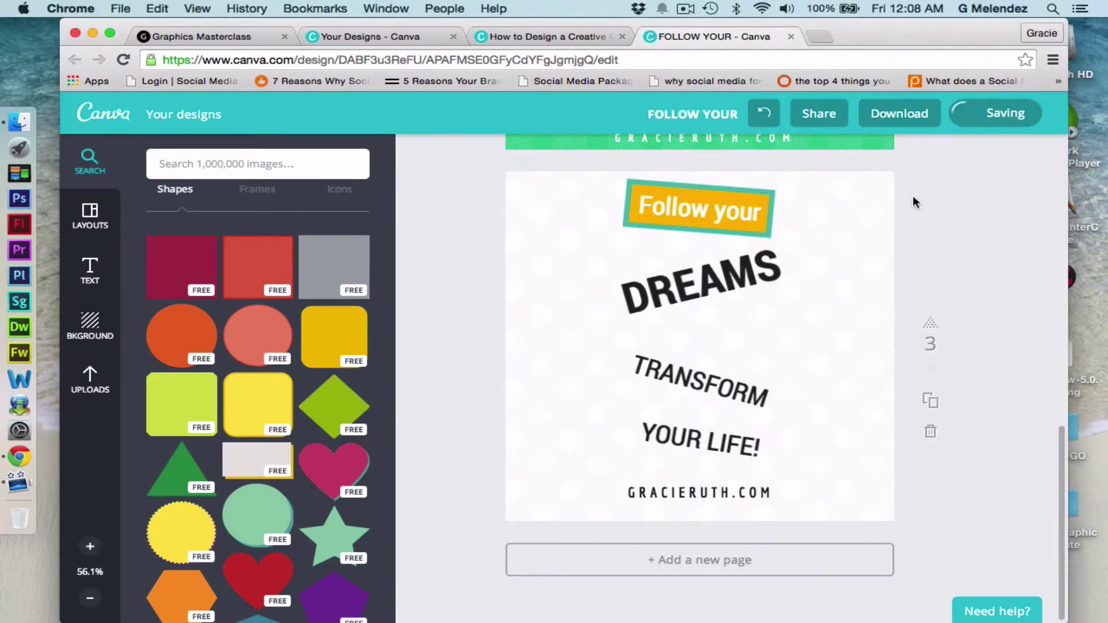
Make the Follow your text UPPERCASE.
{"action": "left_click", "coordinate": [743, 208]}
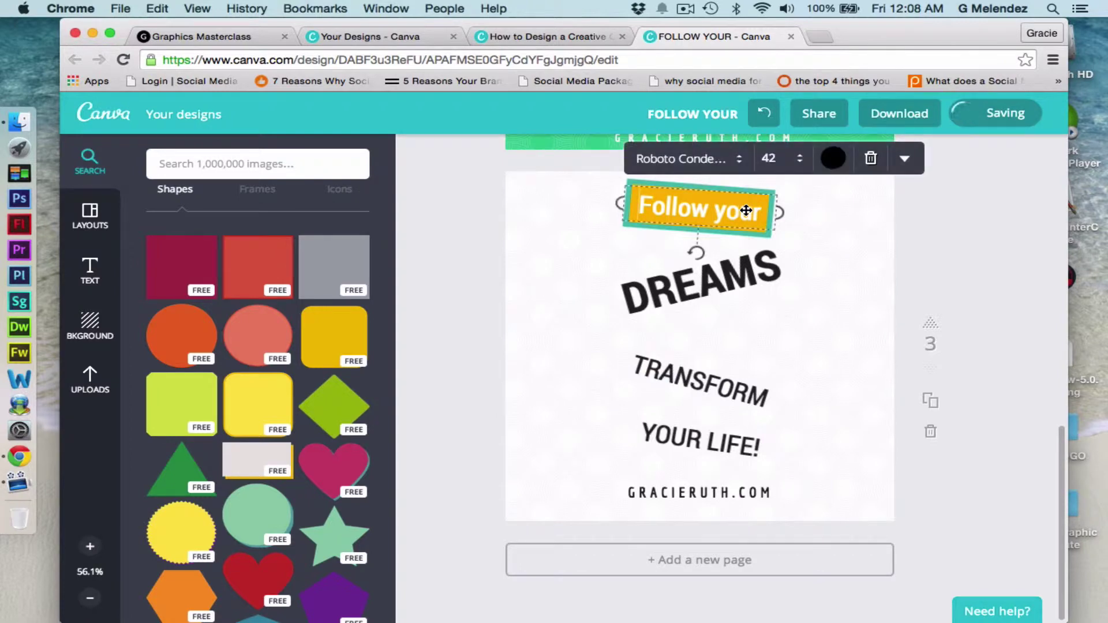
{"action": "left_click", "coordinate": [903, 158]}
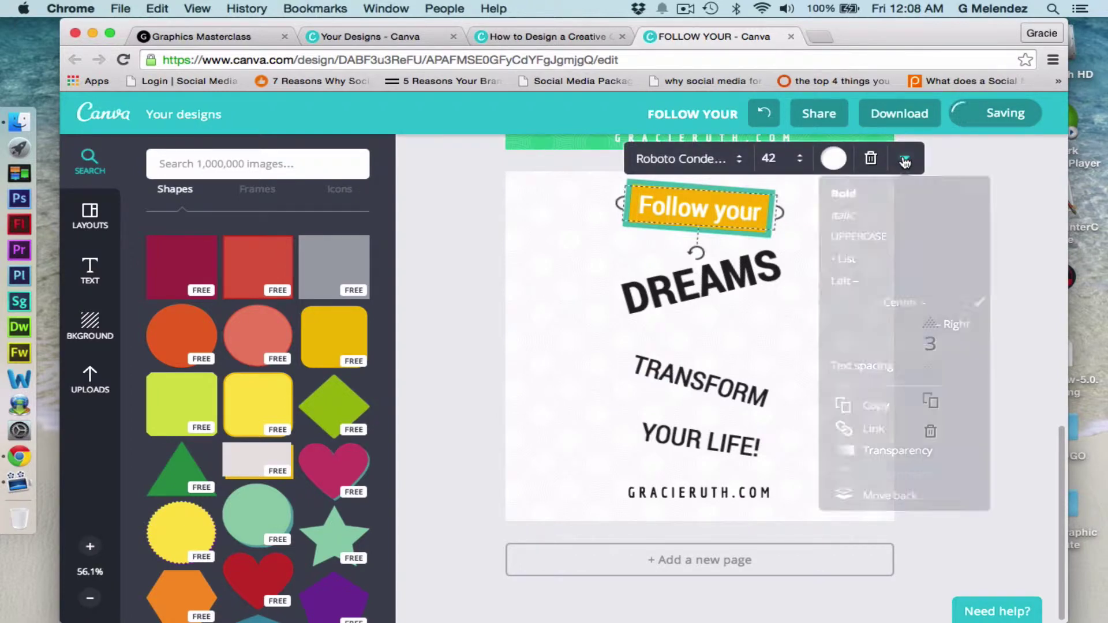
{"action": "left_click", "coordinate": [870, 242]}
{"action": "left_click", "coordinate": [982, 150]}
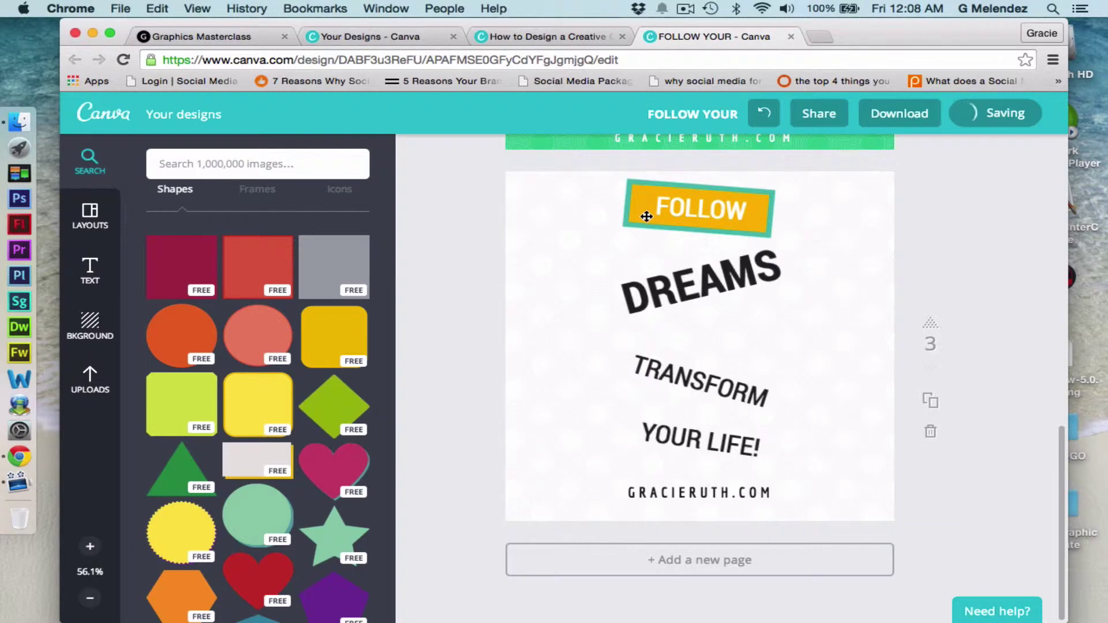
Set the FOLLOW YOUR font size to 32, after trying 21 and 24.
{"action": "left_click", "coordinate": [673, 210]}
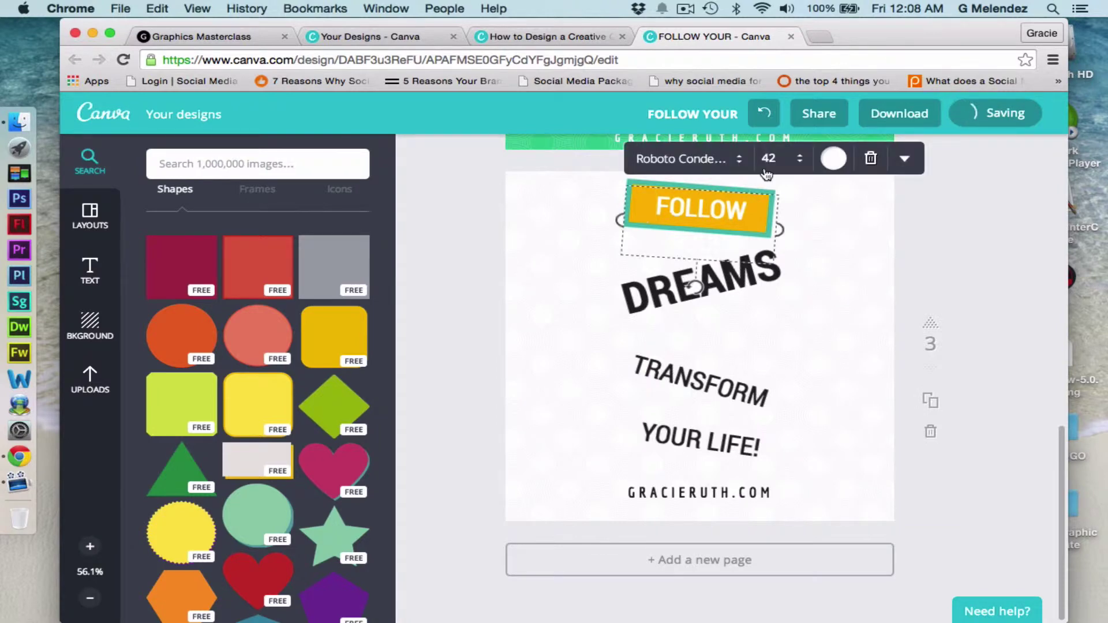
{"action": "left_click", "coordinate": [800, 159]}
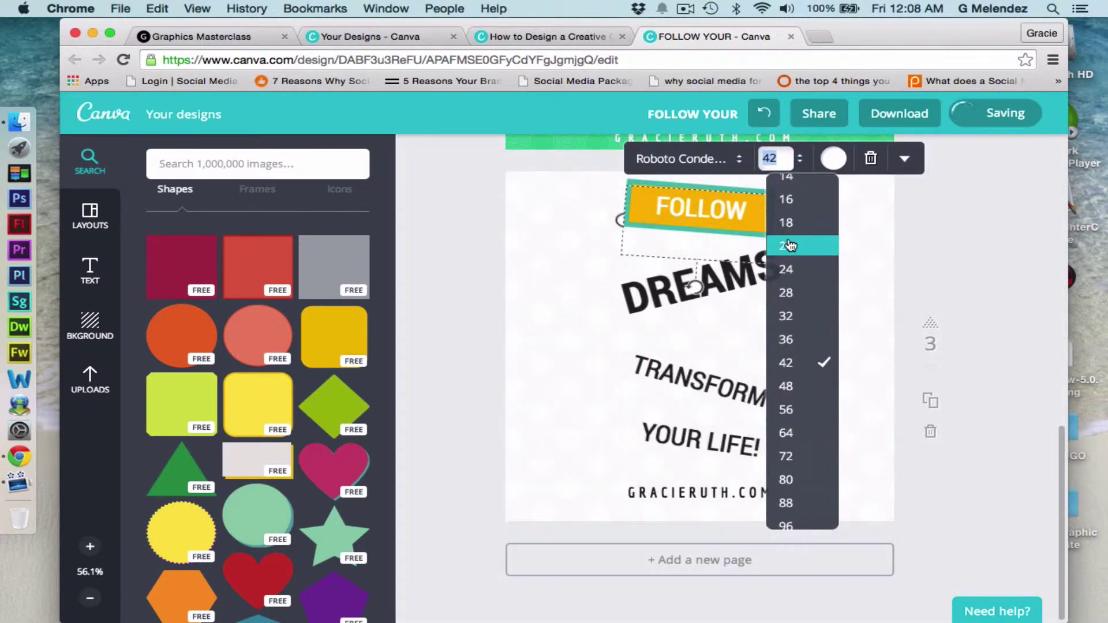
{"action": "left_click", "coordinate": [786, 245]}
{"action": "left_click", "coordinate": [800, 164]}
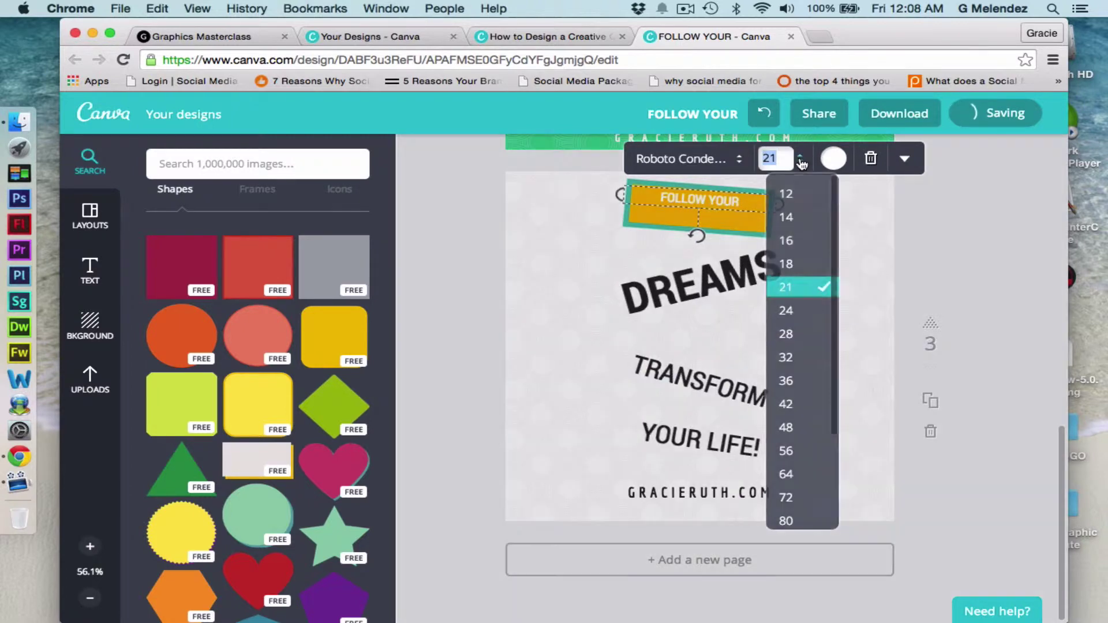
{"action": "left_click", "coordinate": [789, 307]}
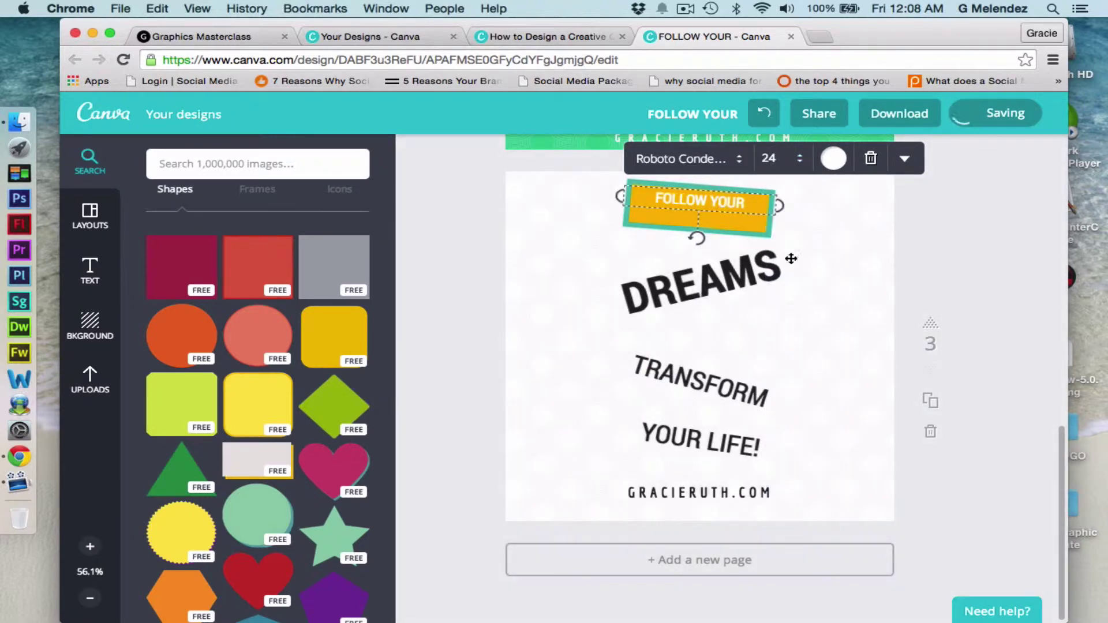
{"action": "left_click", "coordinate": [800, 160]}
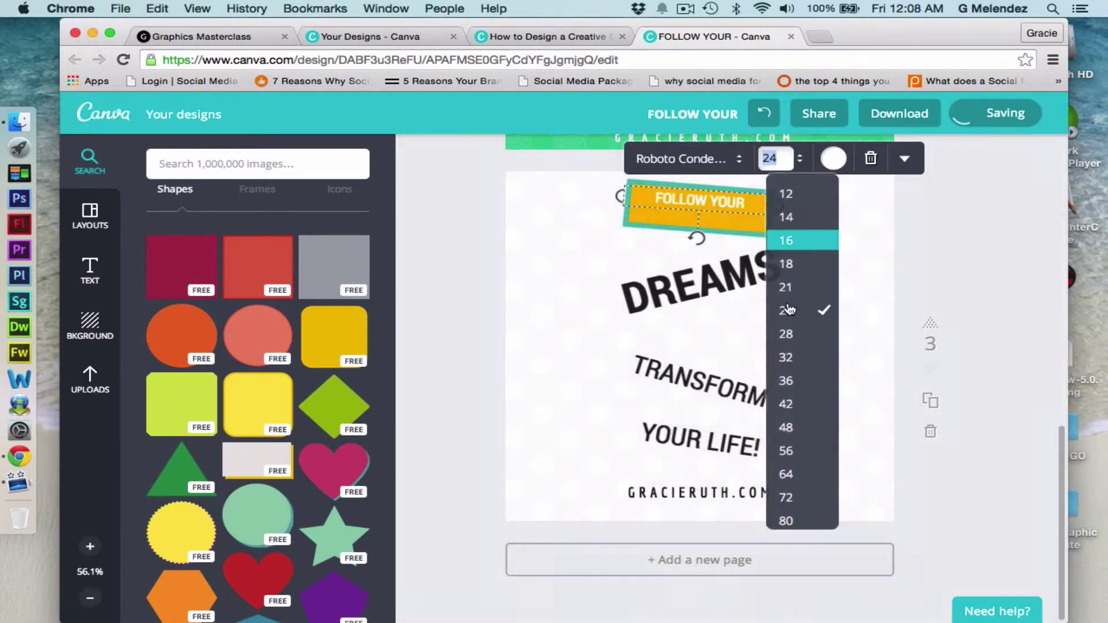
{"action": "left_click", "coordinate": [786, 357]}
{"action": "left_click_drag", "start_coordinate": [742, 208], "coordinate": [752, 213]}
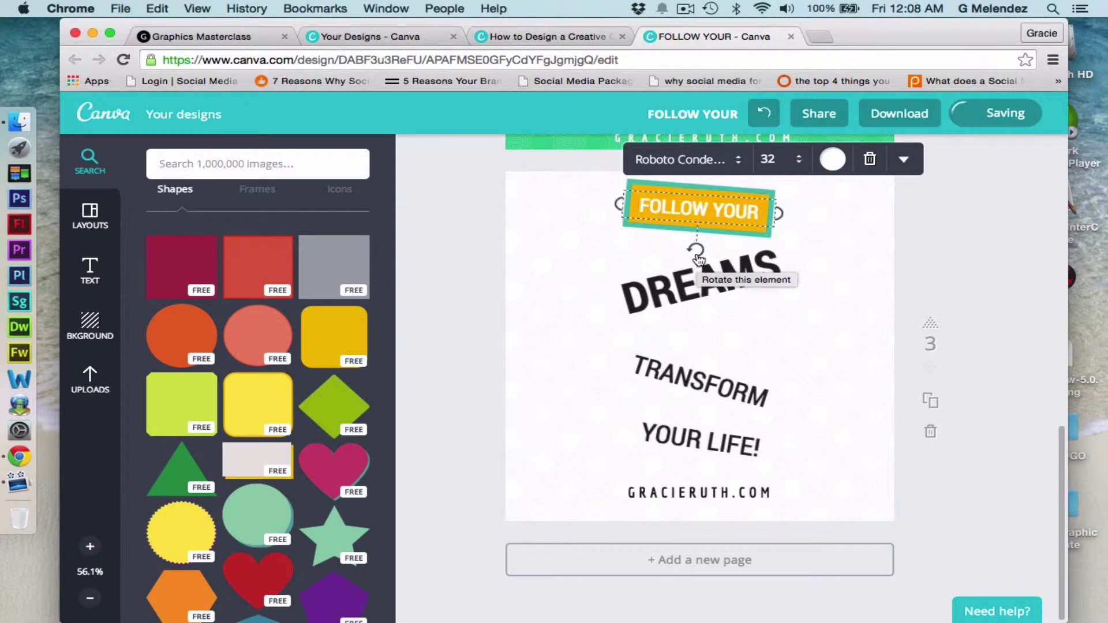
Tilt the FOLLOW YOUR banner slightly and fine-tune its angle.
{"action": "left_click_drag", "start_coordinate": [699, 262], "coordinate": [699, 257]}
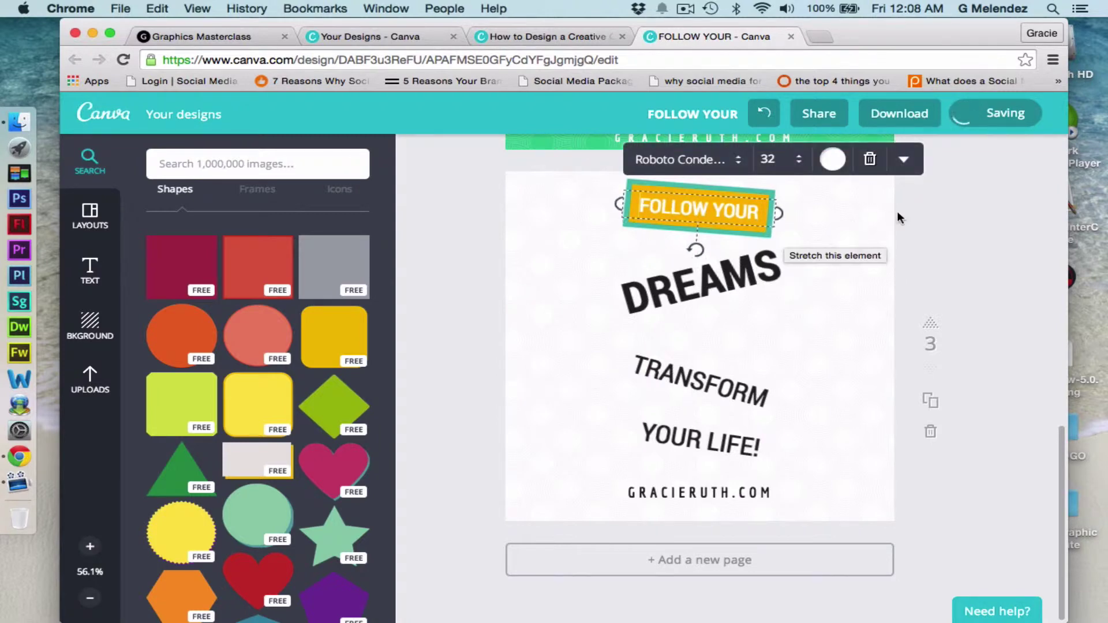
{"action": "left_click", "coordinate": [930, 208]}
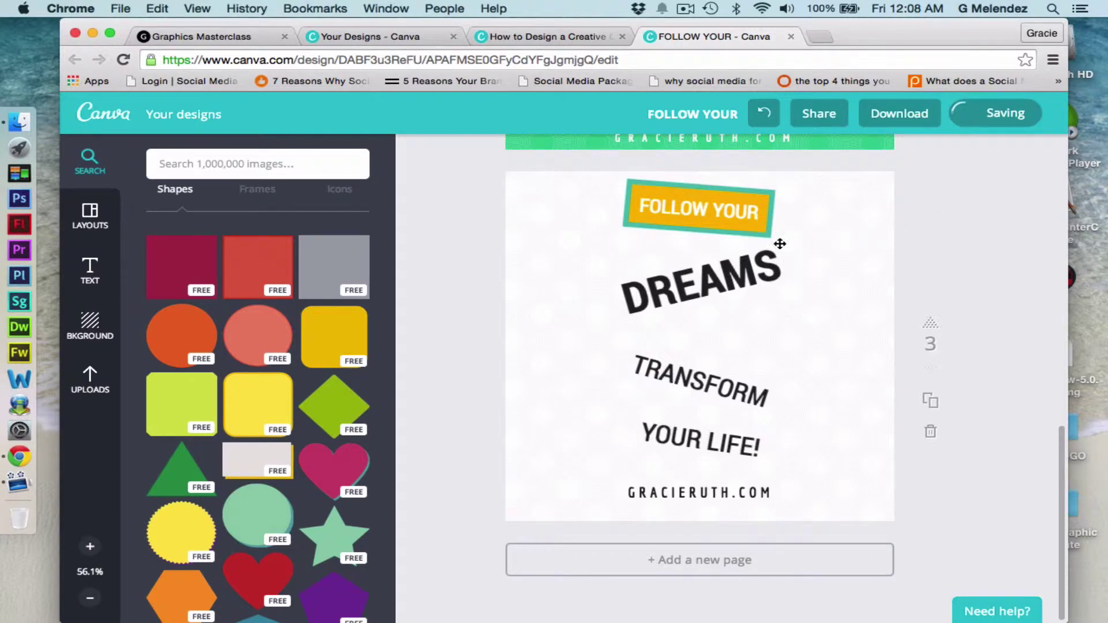
{"action": "left_click", "coordinate": [700, 217]}
{"action": "left_click_drag", "start_coordinate": [699, 257], "coordinate": [697, 254]}
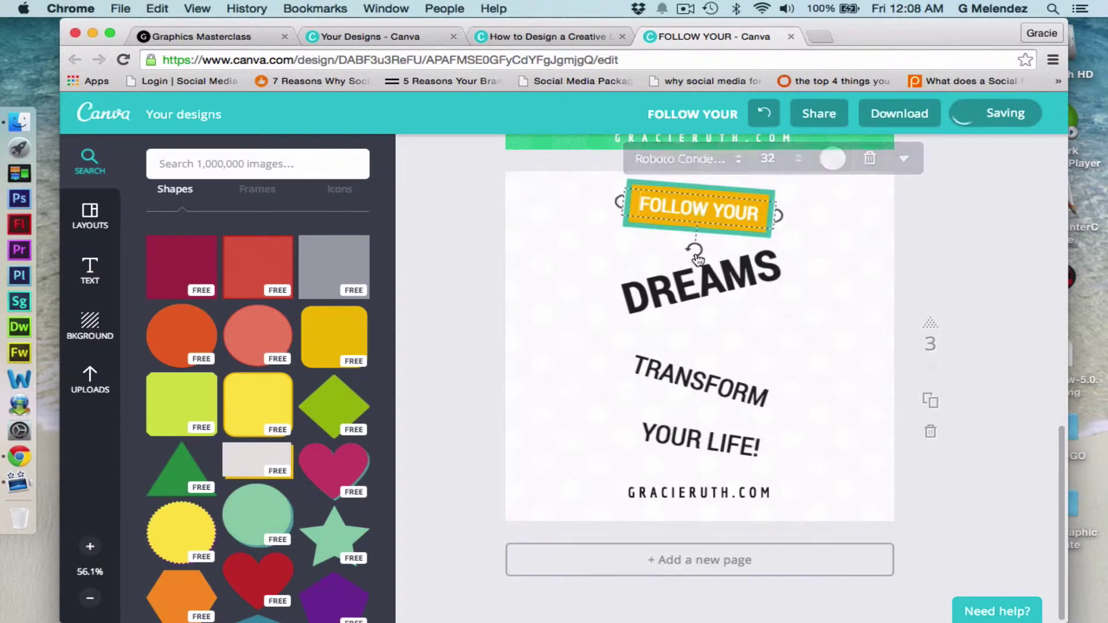
{"action": "left_click", "coordinate": [932, 193]}
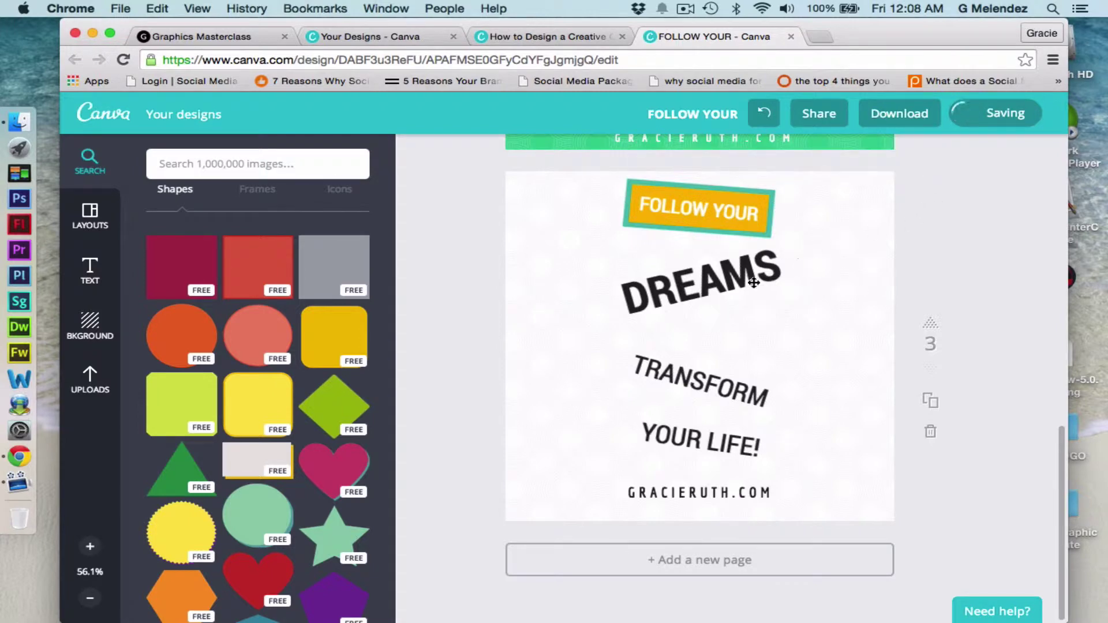
{"action": "left_click", "coordinate": [688, 286]}
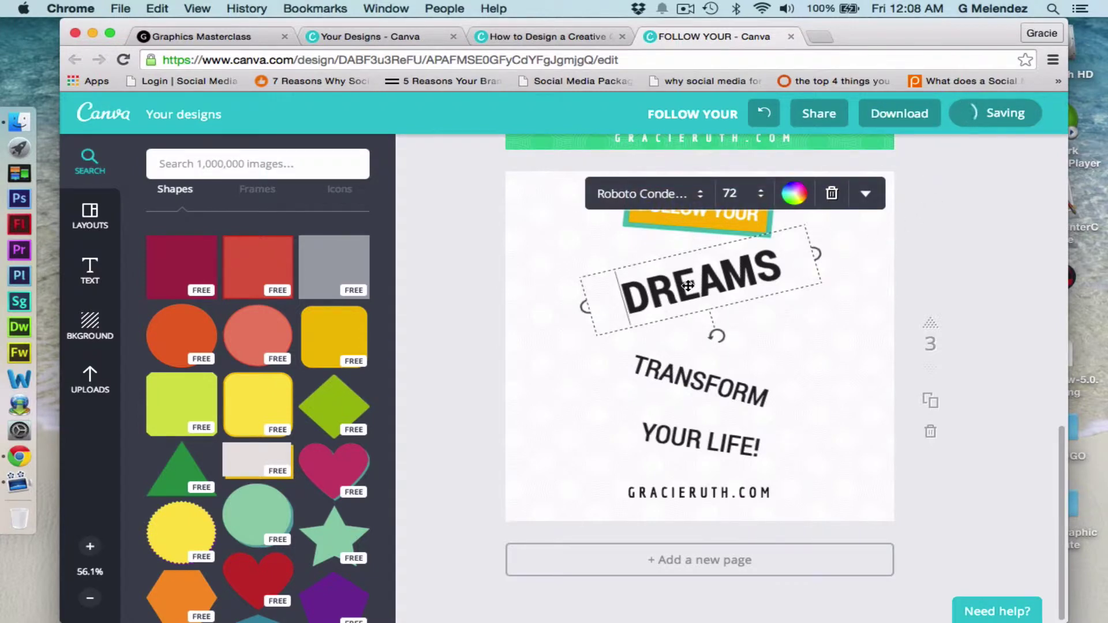
Try white for the DREAMS text, then set it back to black.
{"action": "left_click", "coordinate": [797, 194]}
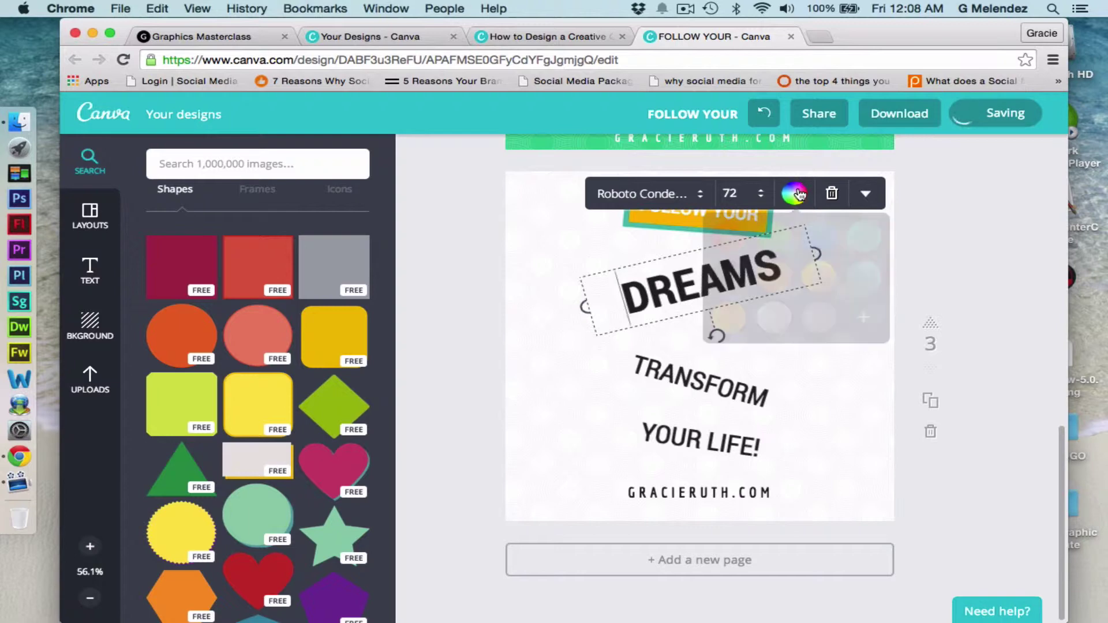
{"action": "left_click", "coordinate": [775, 318]}
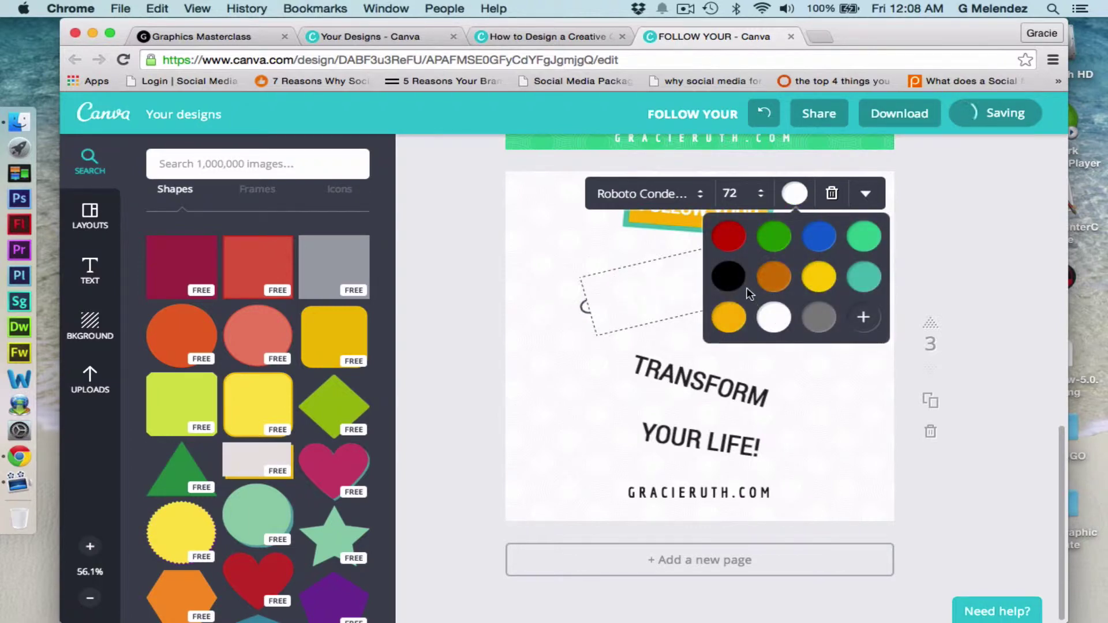
{"action": "left_click", "coordinate": [728, 278]}
{"action": "left_click", "coordinate": [521, 242]}
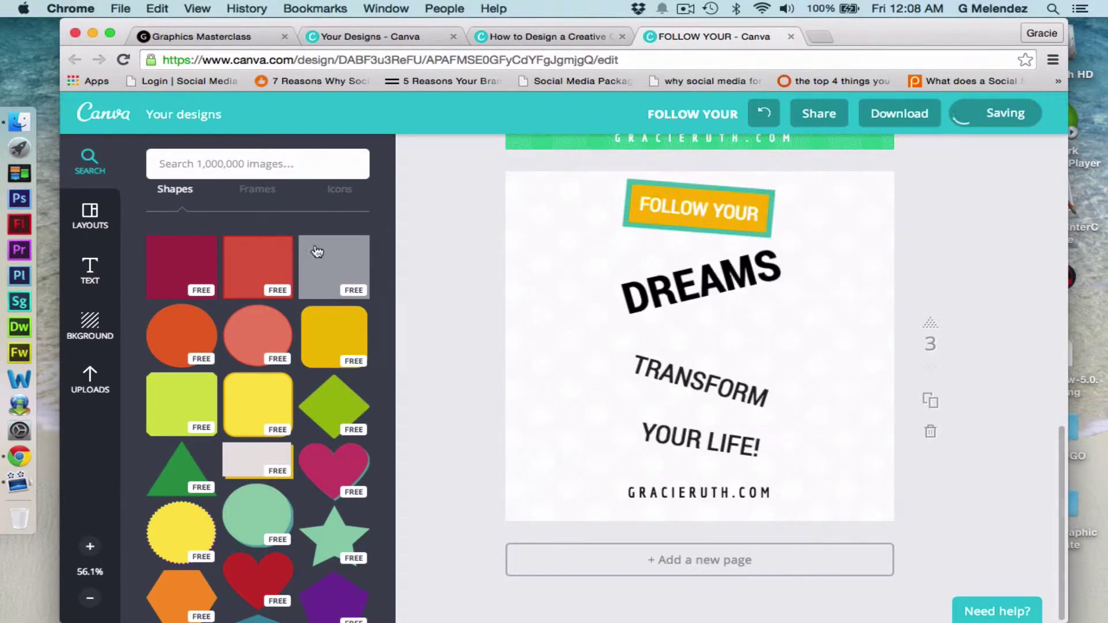
Add a square shape with a teal border and orange-yellow fill.
{"action": "left_click_drag", "start_coordinate": [259, 266], "coordinate": [571, 245]}
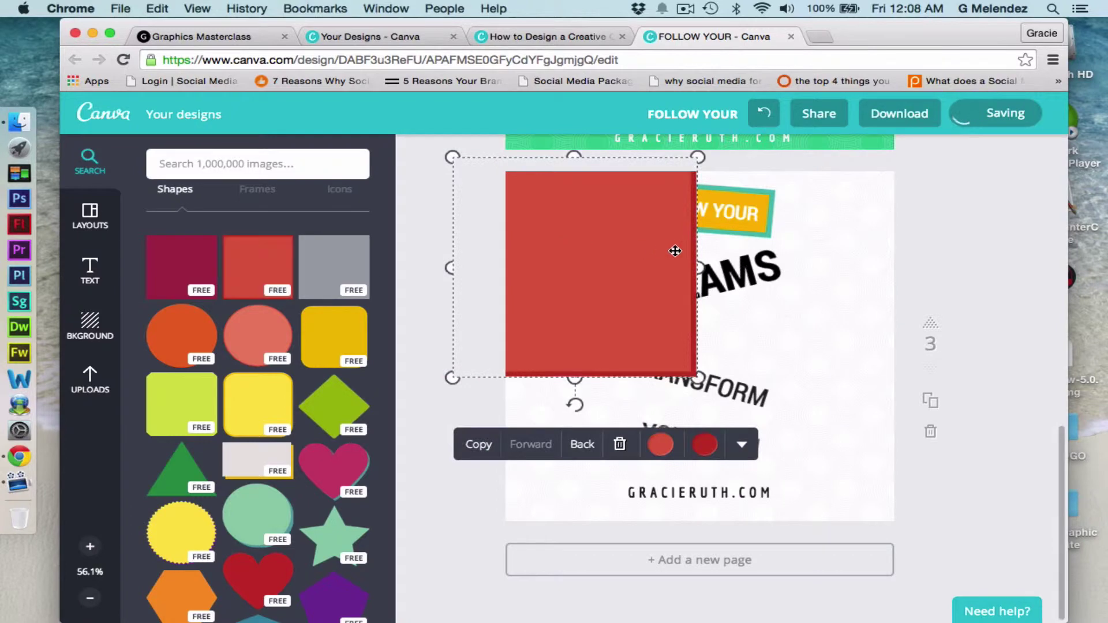
{"action": "left_click", "coordinate": [704, 449]}
{"action": "left_click", "coordinate": [684, 354]}
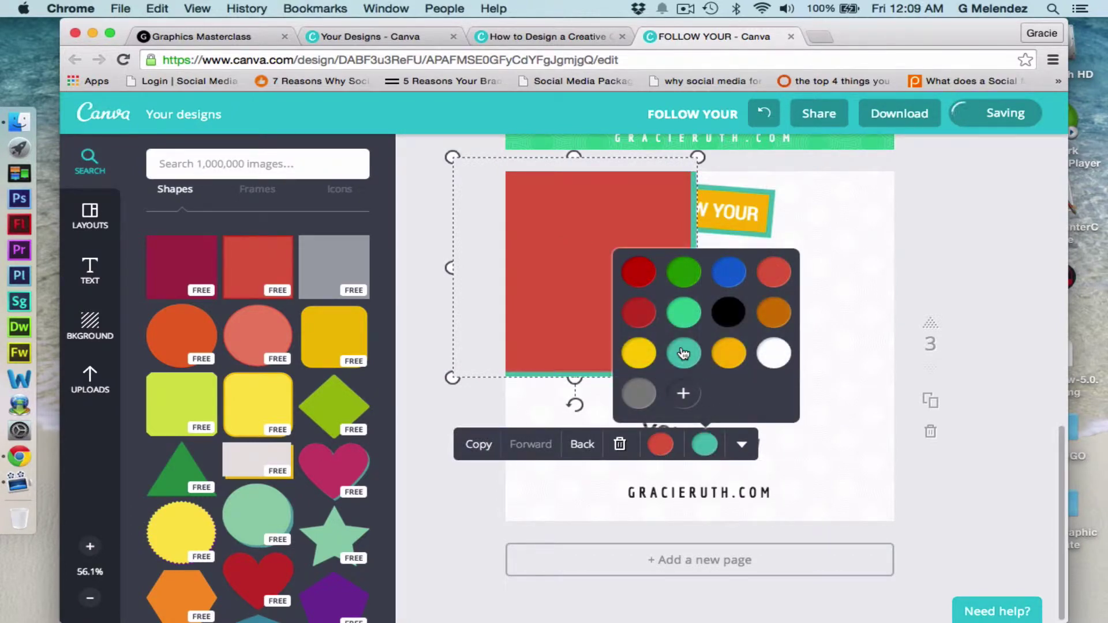
{"action": "left_click", "coordinate": [729, 354]}
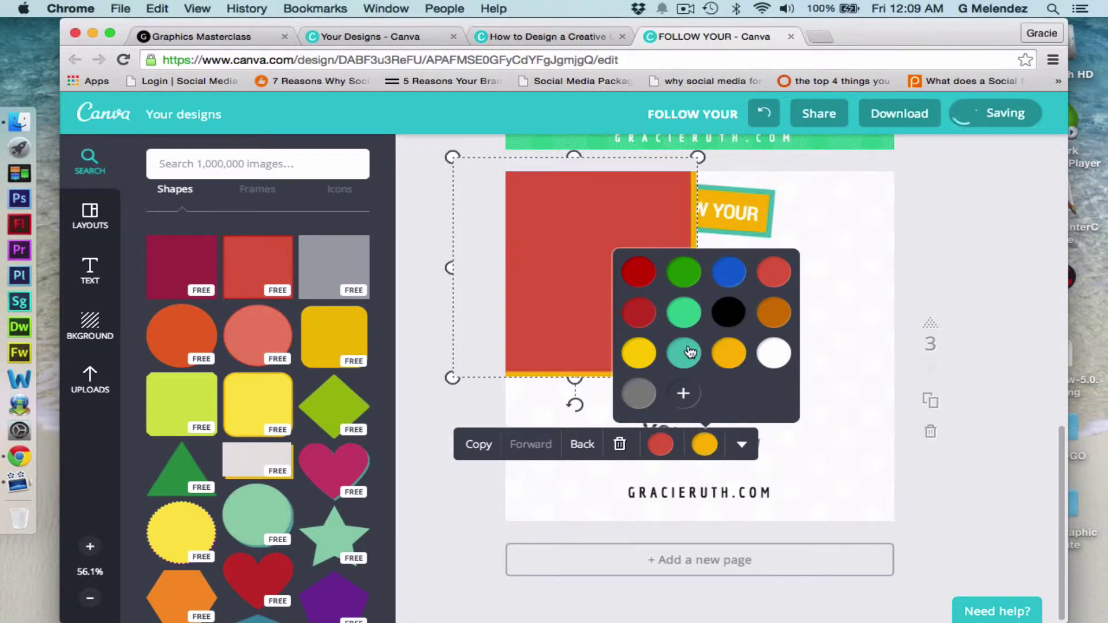
{"action": "left_click", "coordinate": [683, 352]}
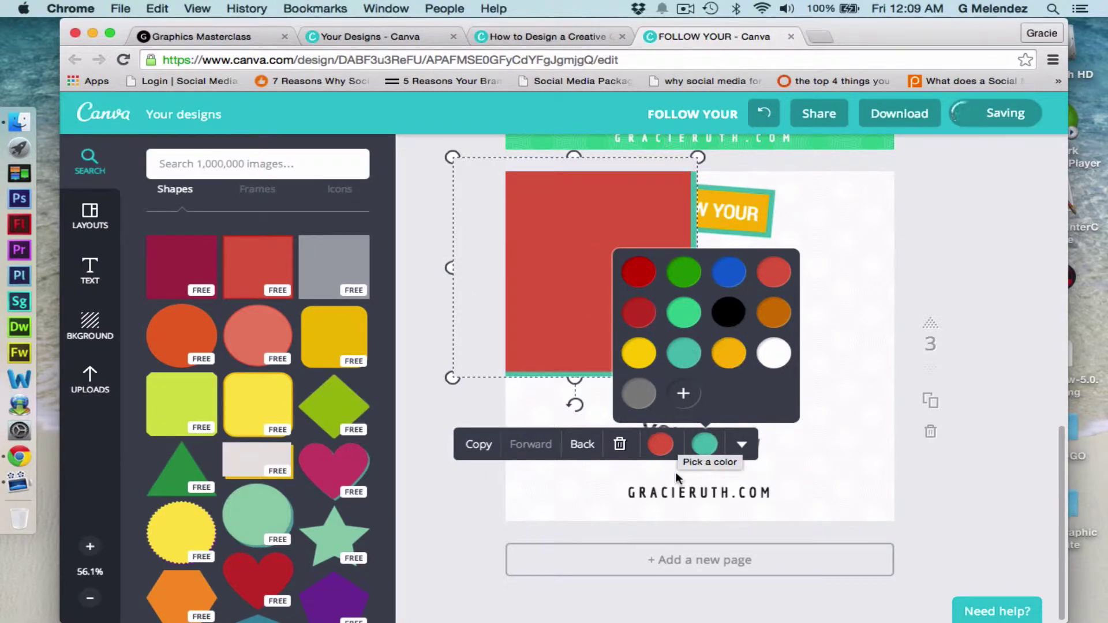
{"action": "left_click", "coordinate": [660, 445]}
{"action": "left_click", "coordinate": [641, 355]}
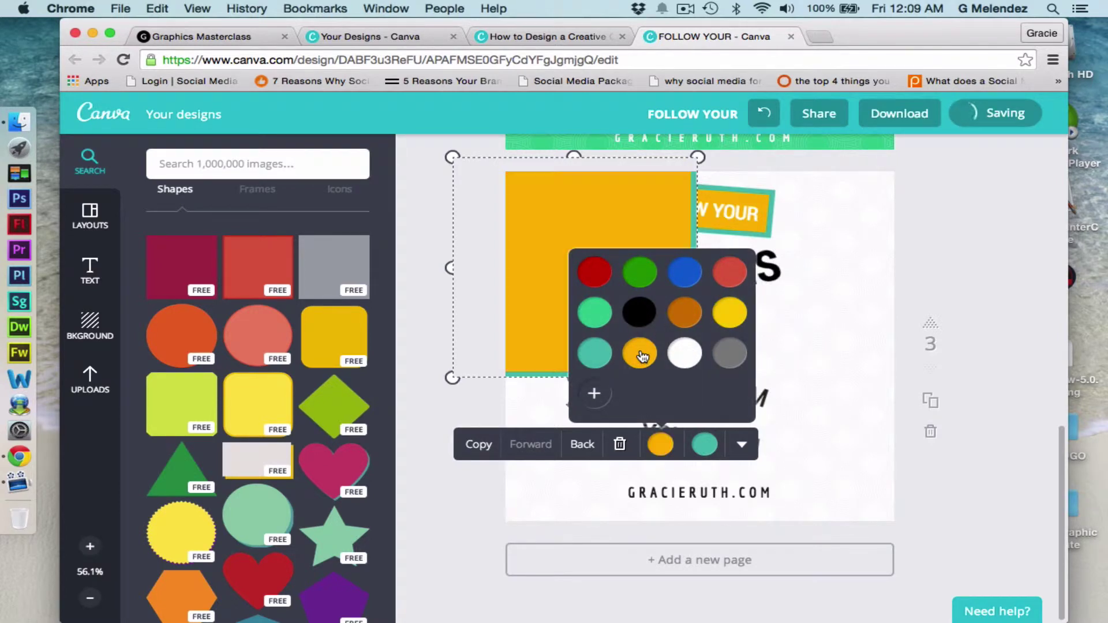
{"action": "left_click", "coordinate": [826, 228]}
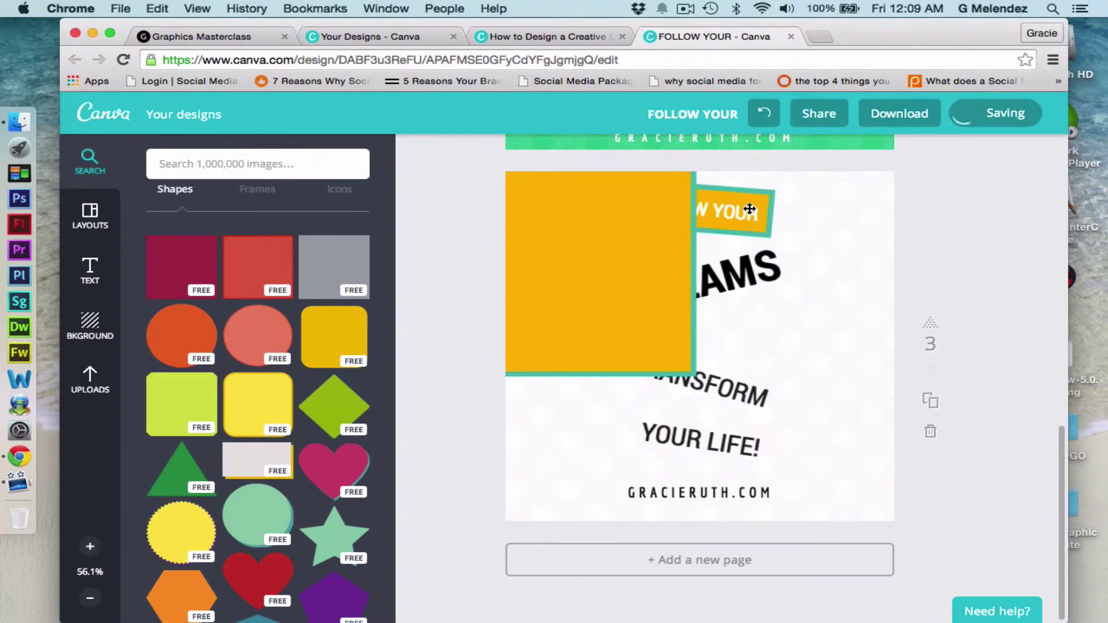
Place the square under FOLLOW YOUR, shrink it into a bar, and send it behind DREAMS.
{"action": "left_click_drag", "start_coordinate": [626, 239], "coordinate": [757, 275]}
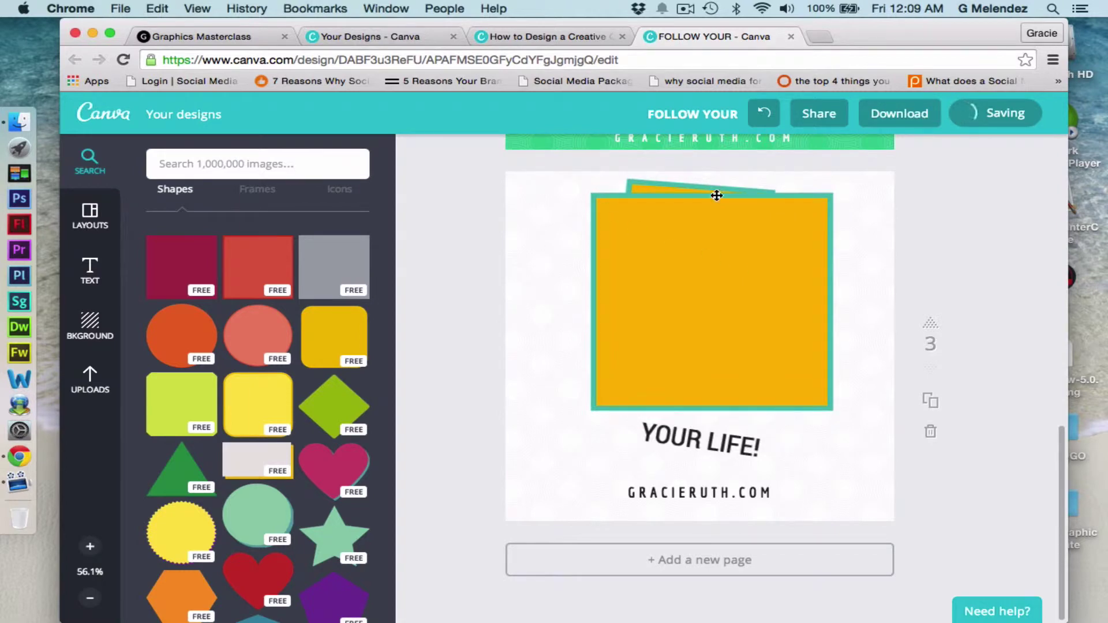
{"action": "left_click_drag", "start_coordinate": [718, 196], "coordinate": [703, 247]}
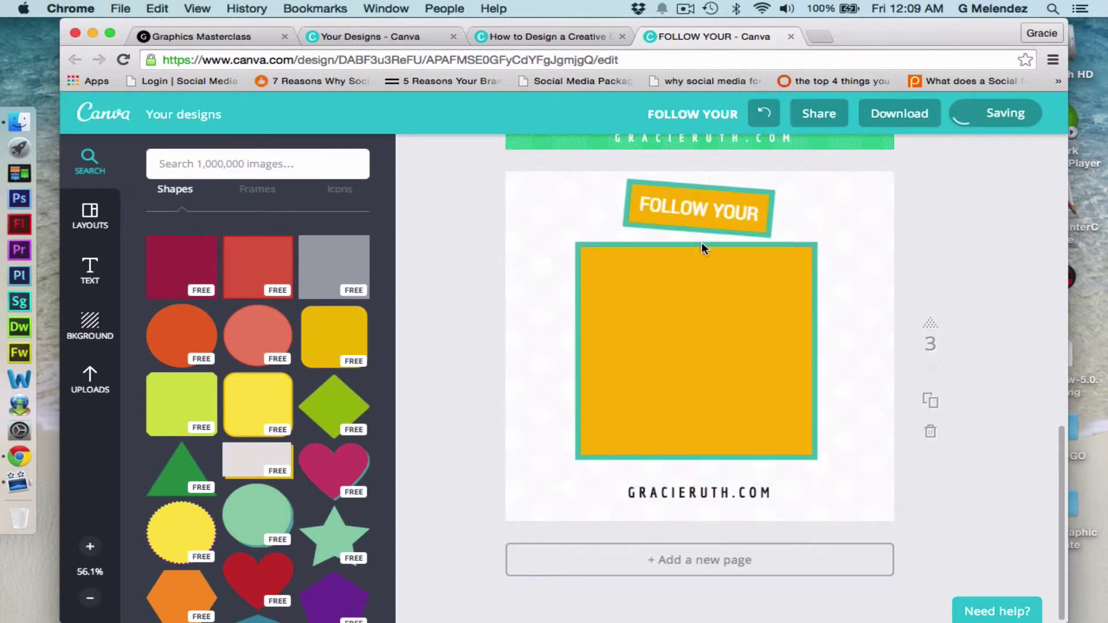
{"action": "left_click", "coordinate": [589, 435]}
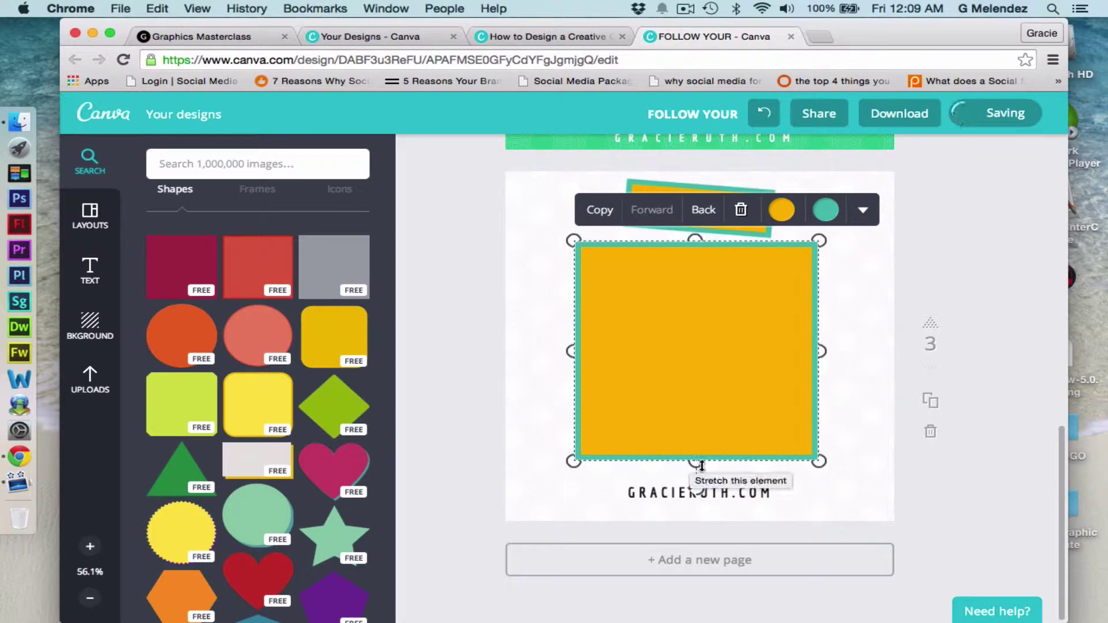
{"action": "left_click_drag", "start_coordinate": [698, 462], "coordinate": [718, 325]}
{"action": "left_click", "coordinate": [708, 173]}
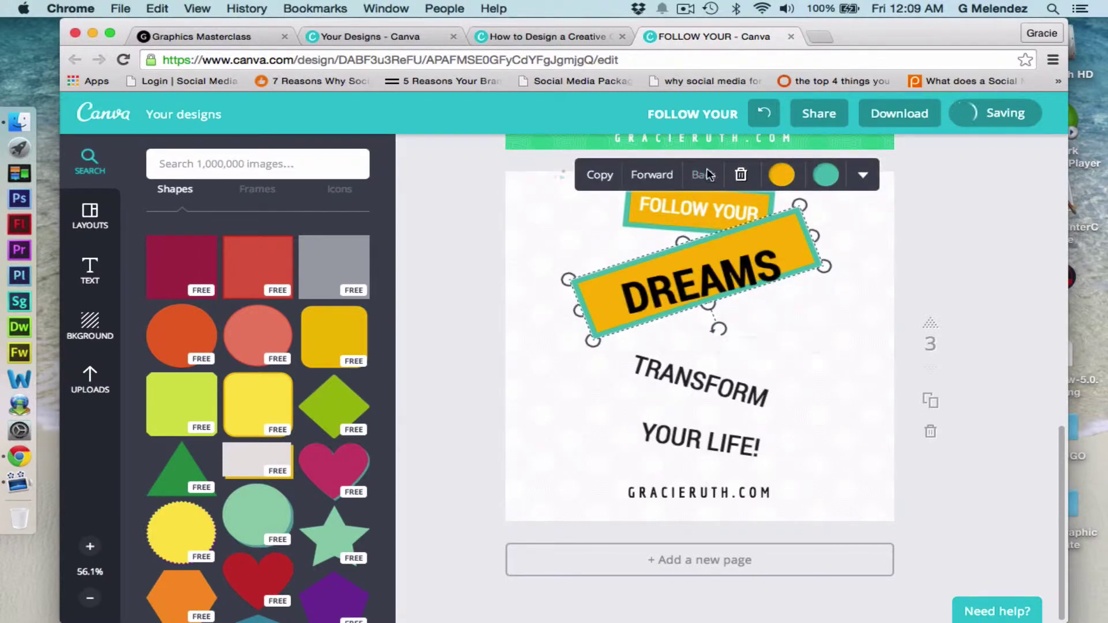
Thin the DREAMS bar, move DREAMS onto it and tilt the word to match.
{"action": "left_click_drag", "start_coordinate": [689, 244], "coordinate": [704, 266]}
{"action": "left_click", "coordinate": [681, 331]}
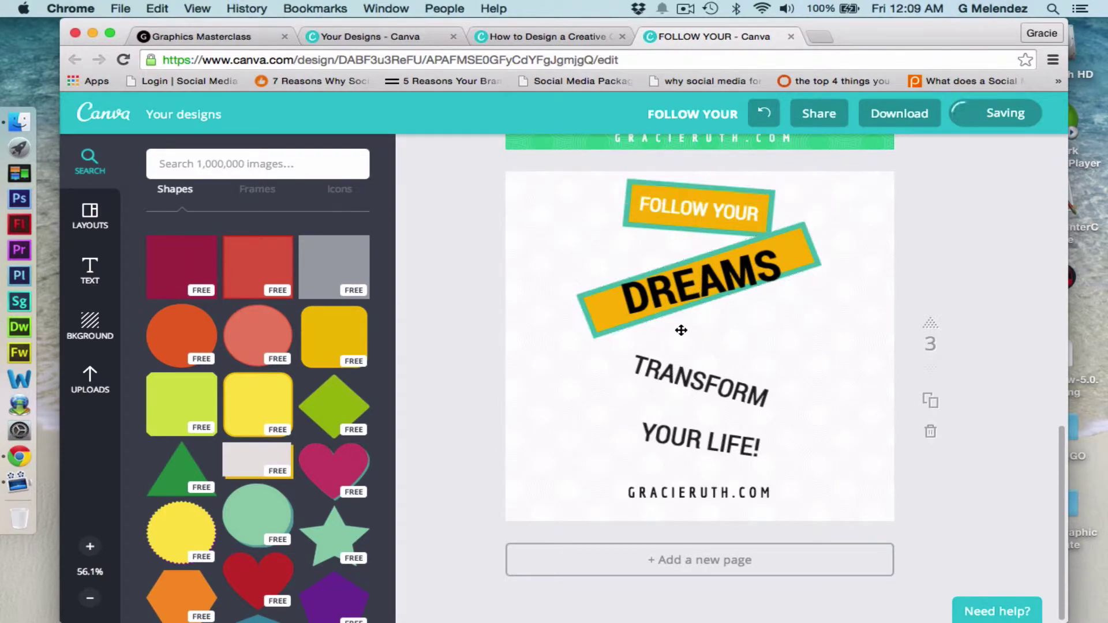
{"action": "left_click_drag", "start_coordinate": [649, 290], "coordinate": [662, 295]}
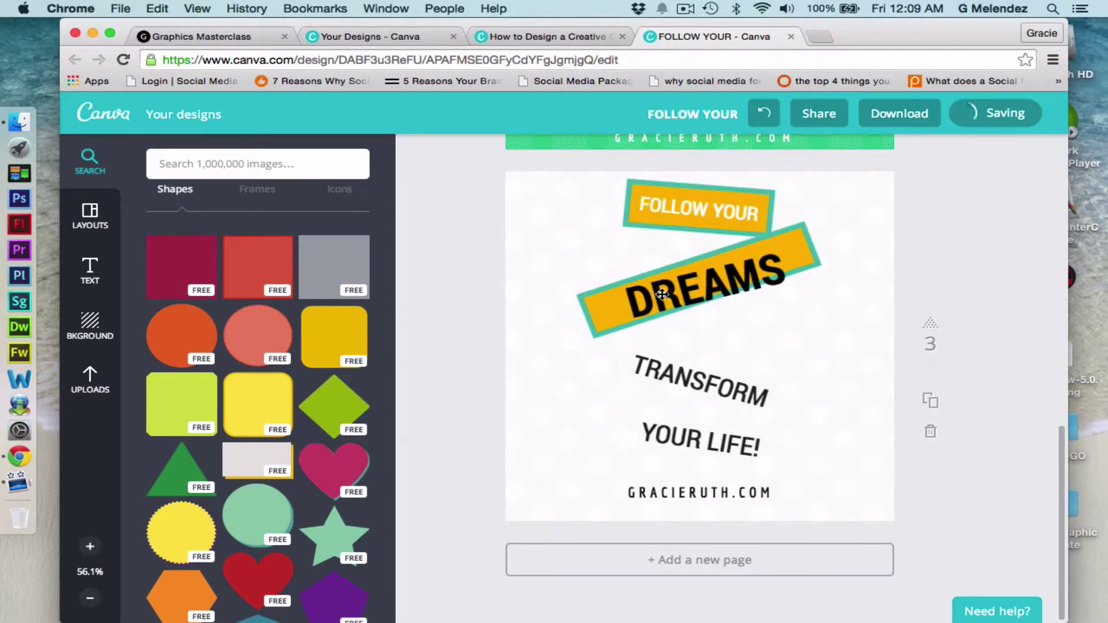
{"action": "left_click", "coordinate": [707, 278]}
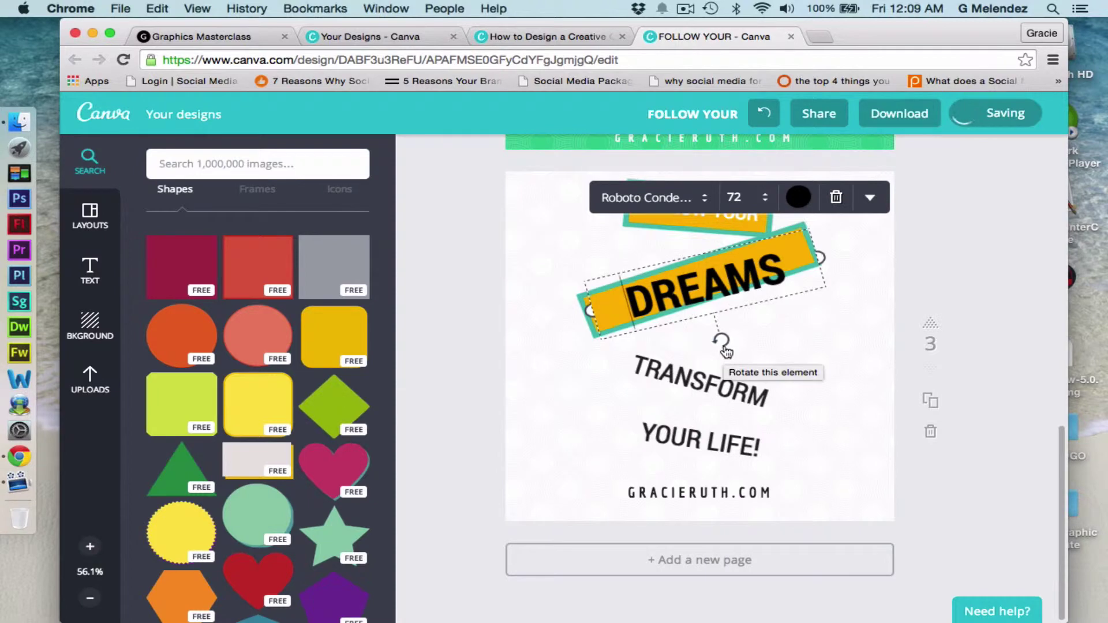
{"action": "left_click_drag", "start_coordinate": [724, 347], "coordinate": [730, 339]}
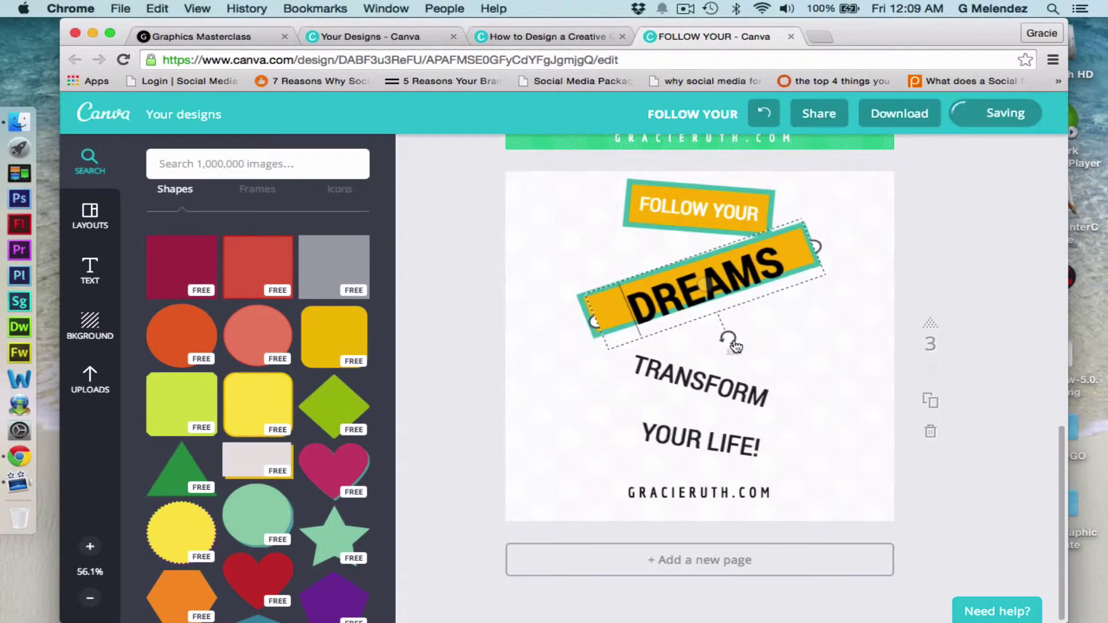
{"action": "left_click", "coordinate": [889, 231]}
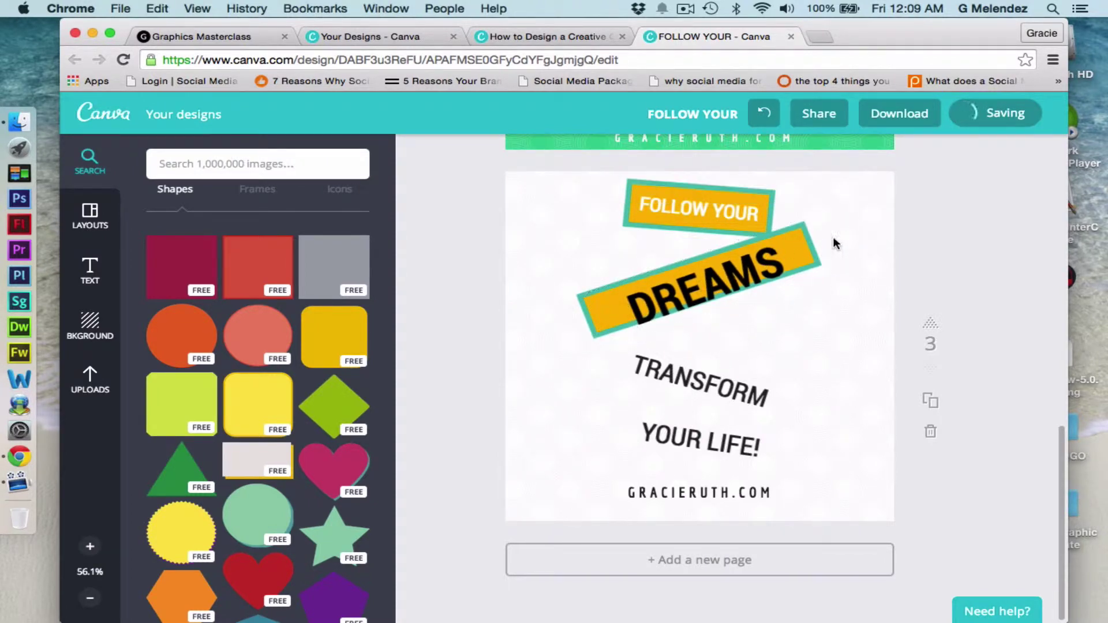
Reposition DREAMS, narrow its text box, and shorten the banner from its right end.
{"action": "left_click_drag", "start_coordinate": [797, 243], "coordinate": [793, 241]}
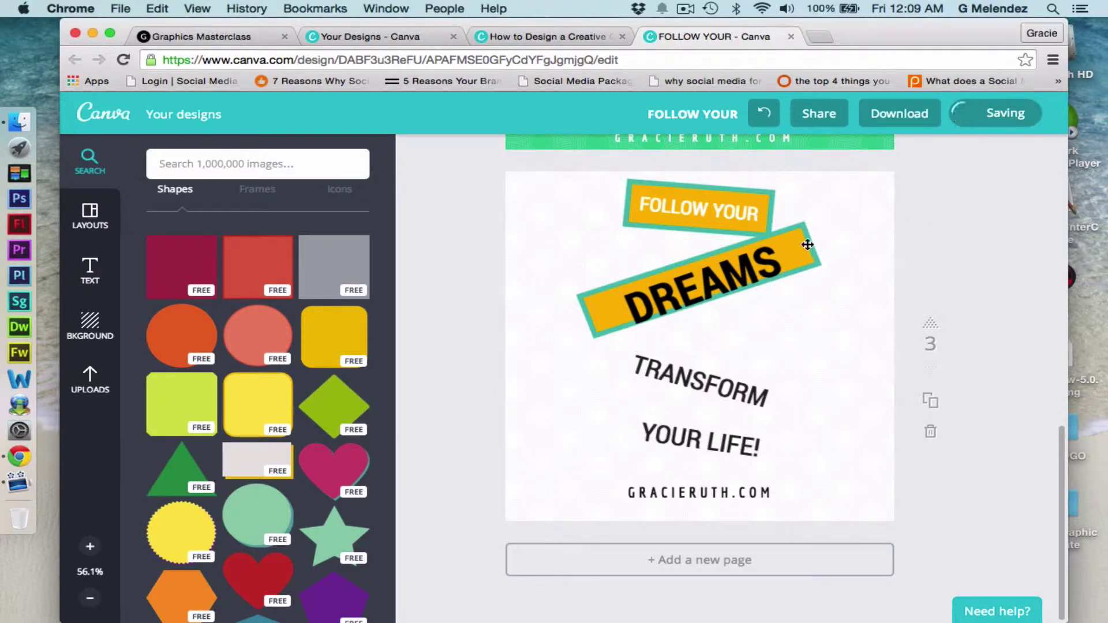
{"action": "left_click_drag", "start_coordinate": [808, 245], "coordinate": [786, 268]}
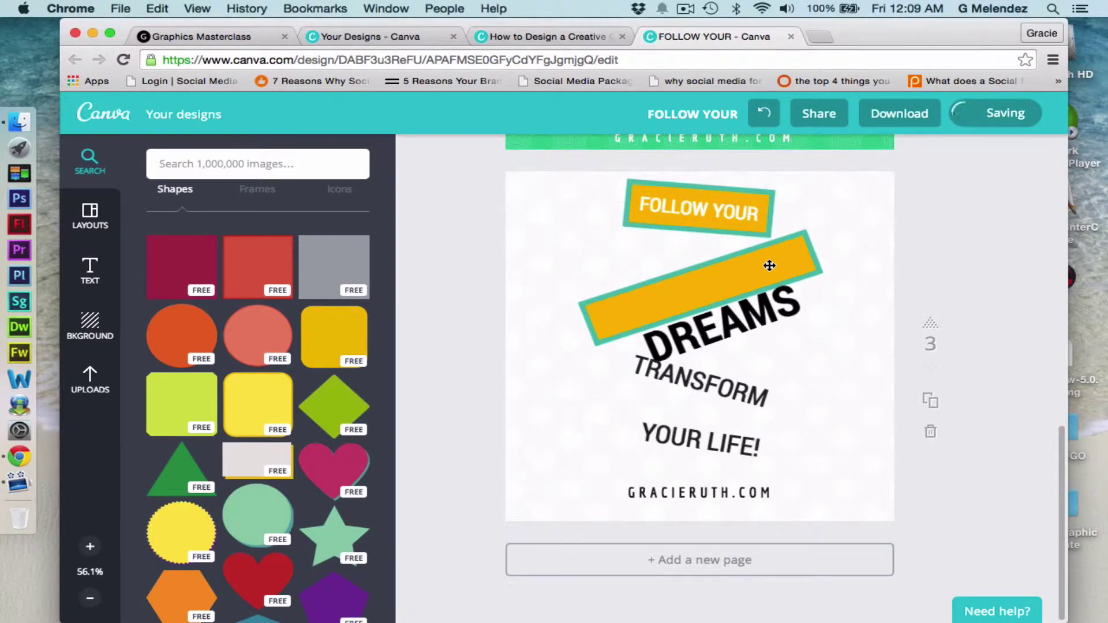
{"action": "left_click", "coordinate": [770, 266]}
{"action": "left_click_drag", "start_coordinate": [757, 323], "coordinate": [741, 287]}
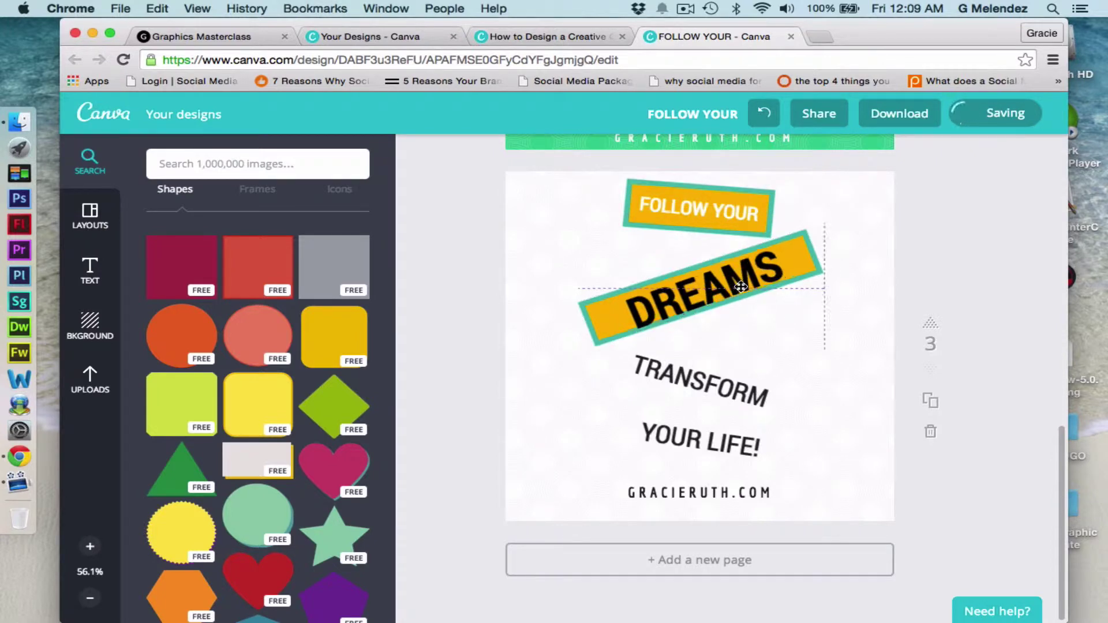
{"action": "left_click", "coordinate": [806, 254]}
{"action": "left_click_drag", "start_coordinate": [817, 249], "coordinate": [800, 263]}
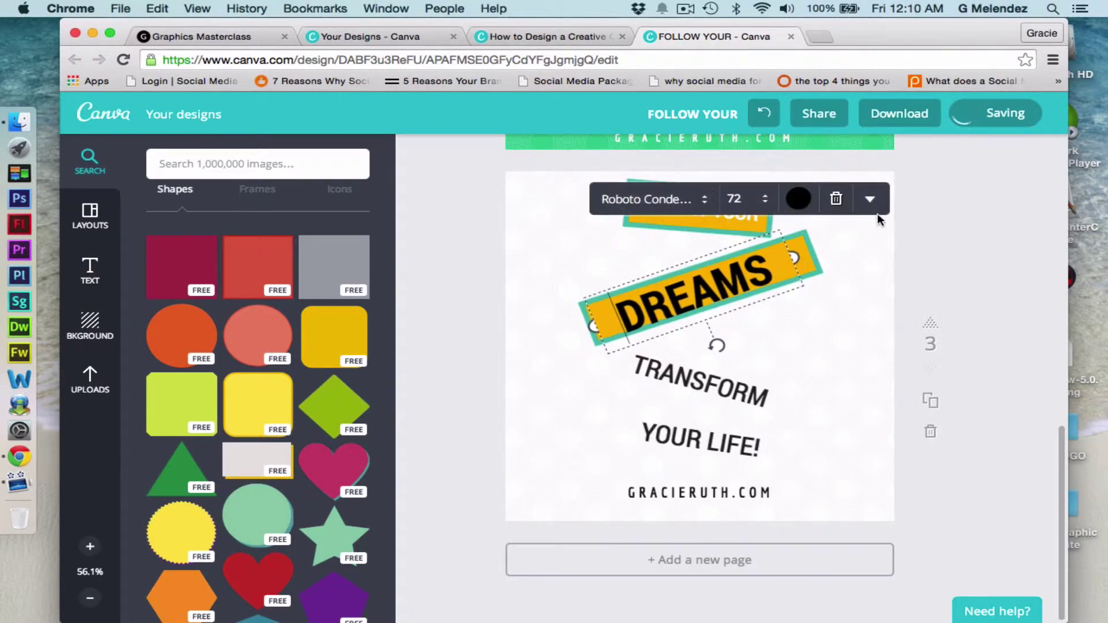
{"action": "left_click", "coordinate": [877, 214]}
{"action": "left_click", "coordinate": [810, 251]}
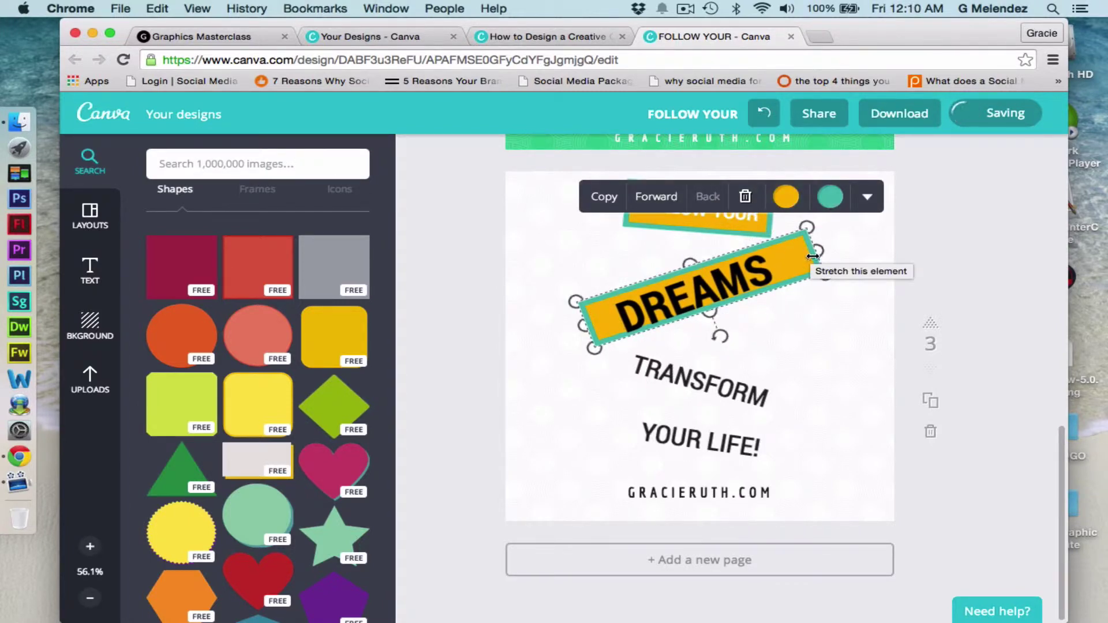
{"action": "left_click_drag", "start_coordinate": [817, 250], "coordinate": [791, 266]}
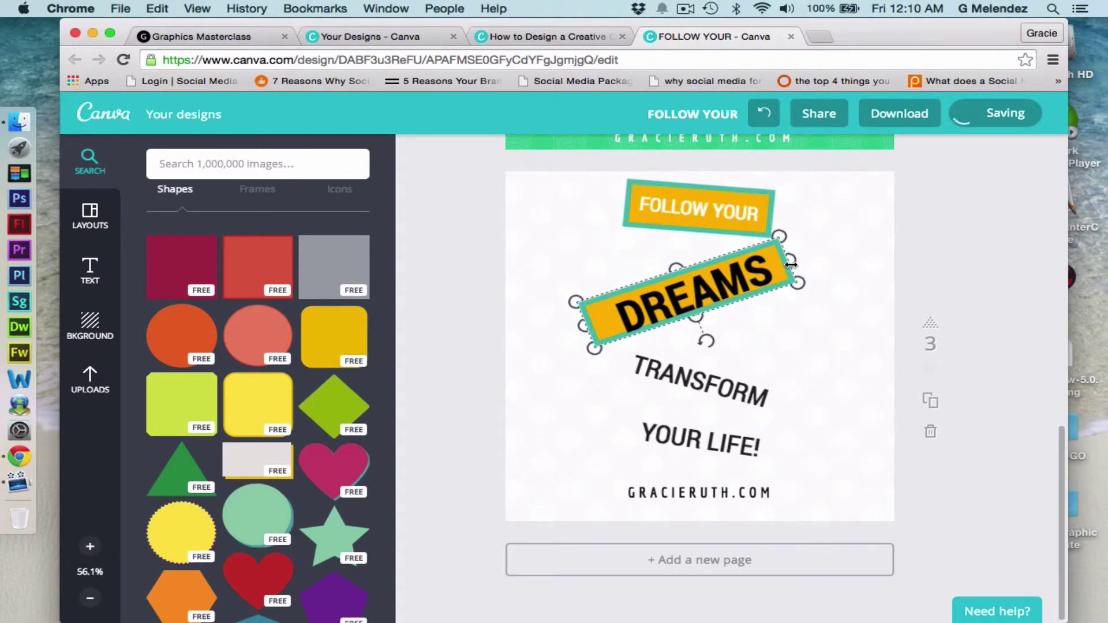
Trim the DREAMS banner's left end and turn the DREAMS lettering white.
{"action": "left_click_drag", "start_coordinate": [583, 325], "coordinate": [611, 328]}
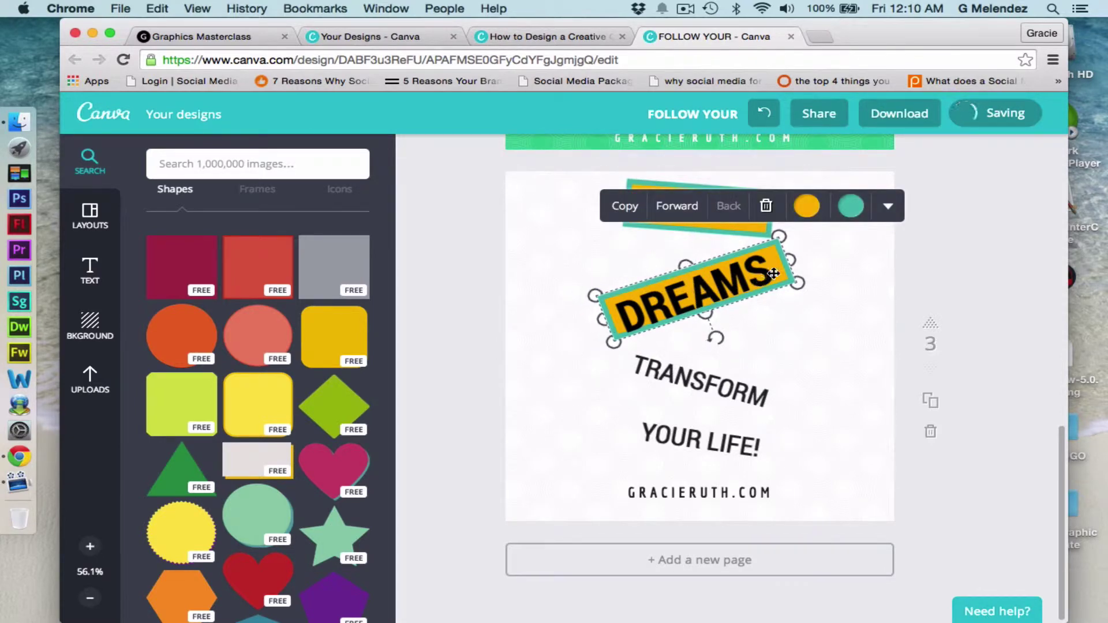
{"action": "left_click", "coordinate": [866, 252]}
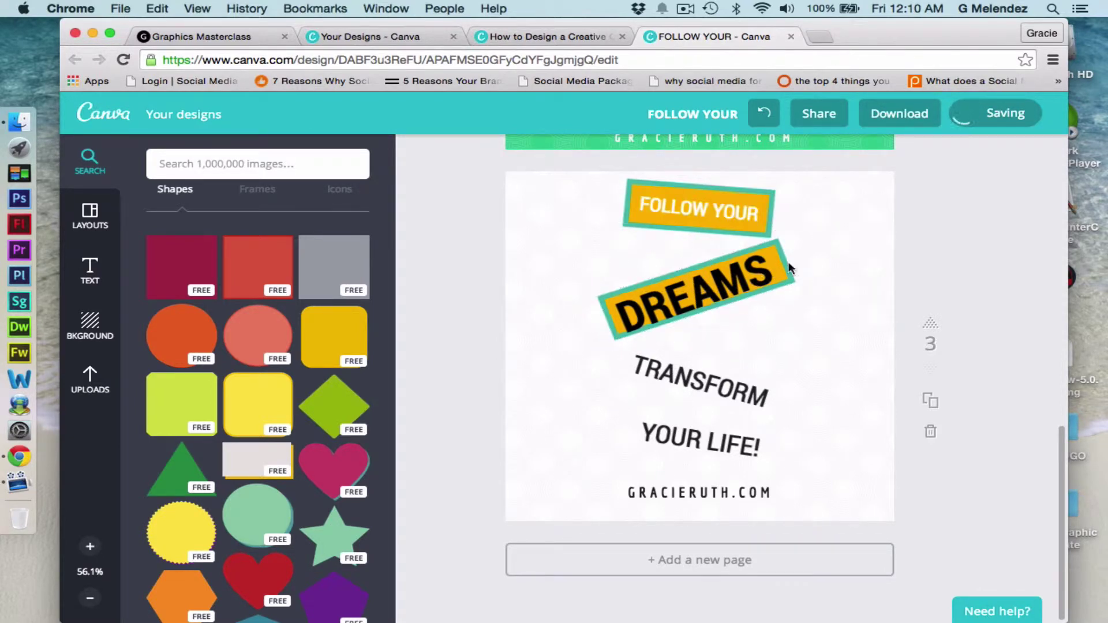
{"action": "left_click", "coordinate": [727, 284]}
{"action": "left_click", "coordinate": [799, 198]}
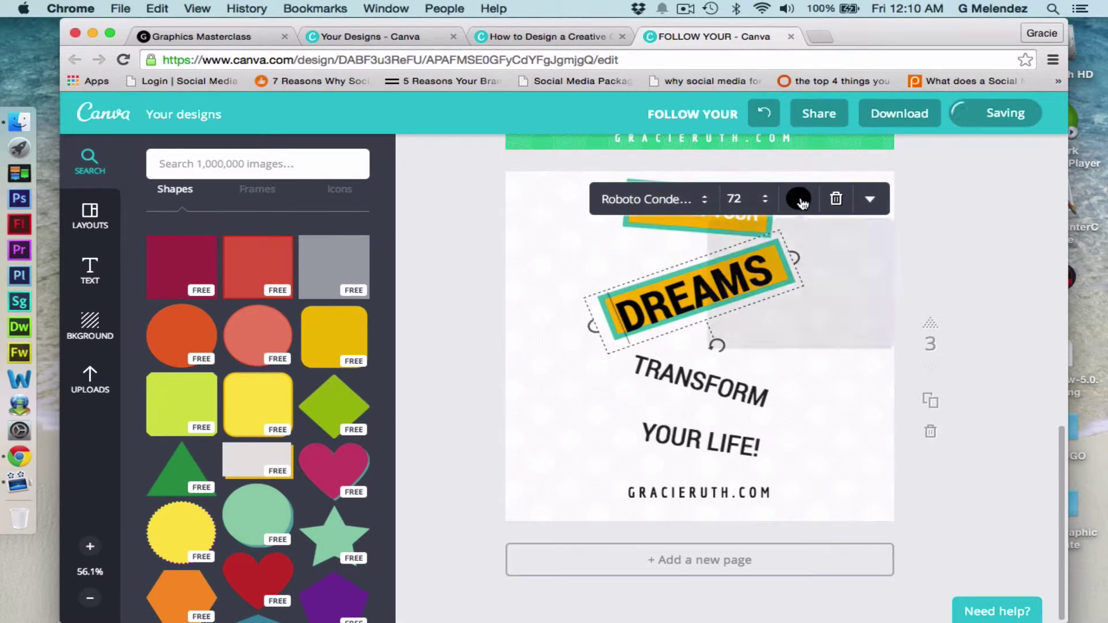
{"action": "left_click", "coordinate": [777, 322]}
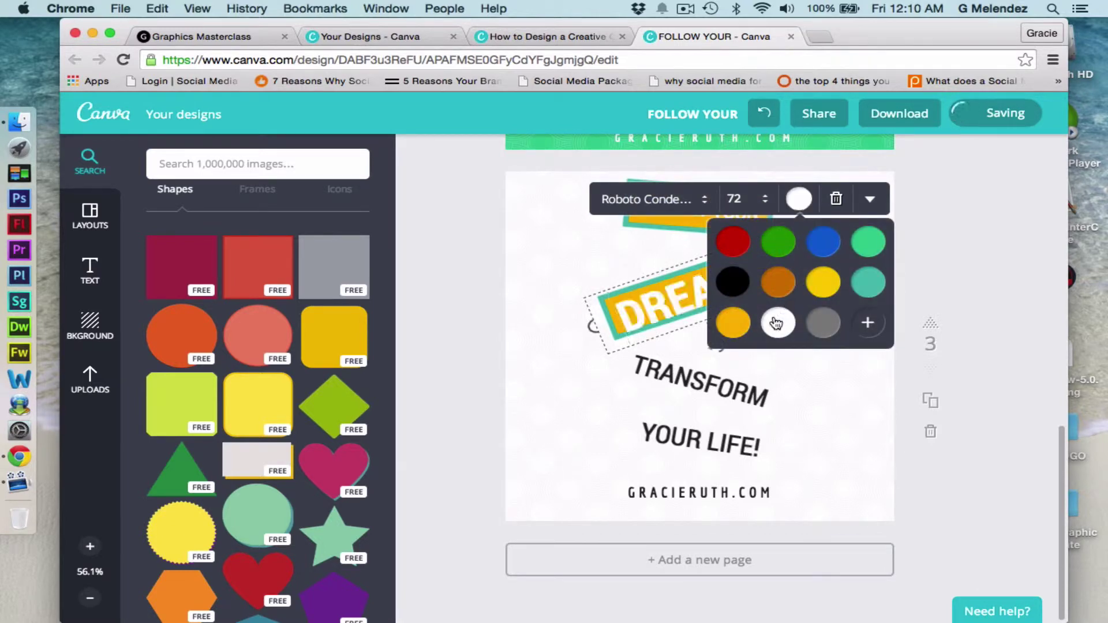
{"action": "left_click", "coordinate": [933, 214]}
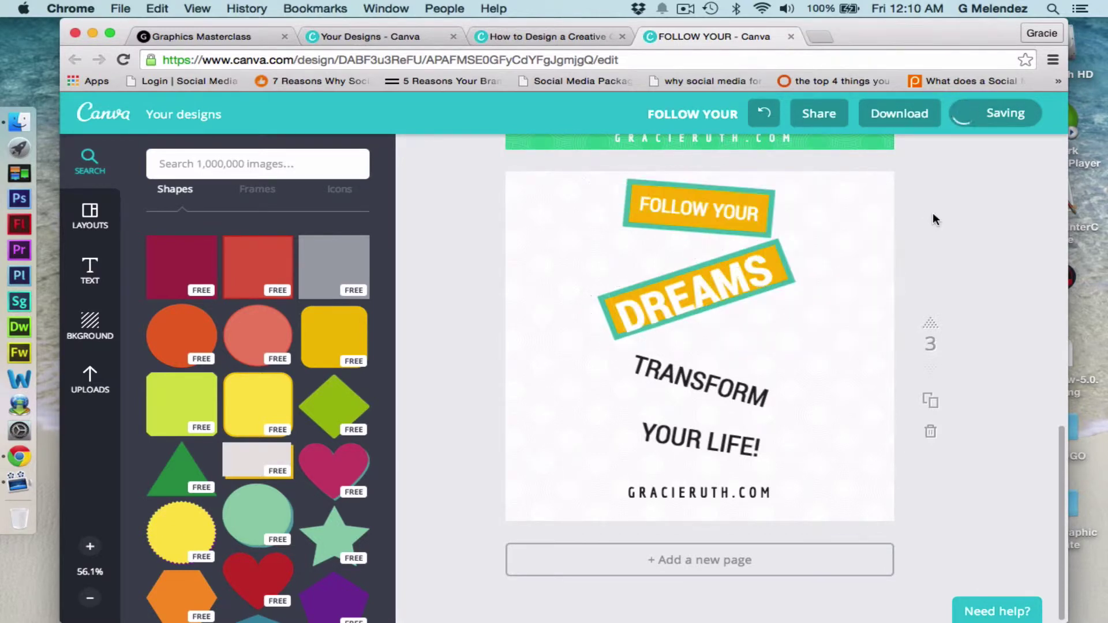
{"action": "left_click", "coordinate": [759, 268]}
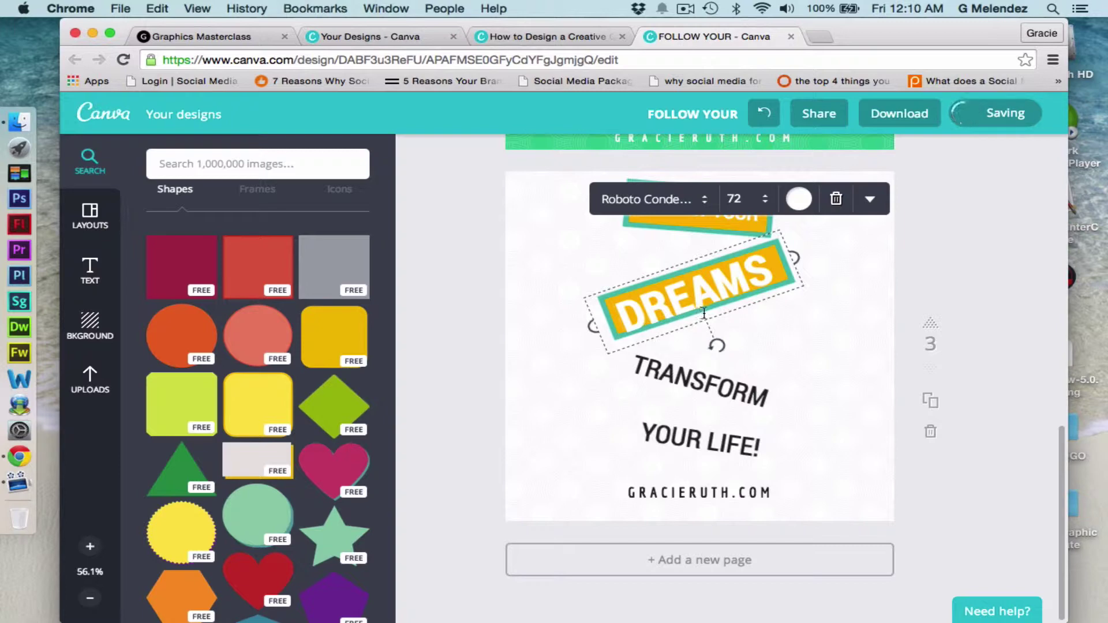
Nudge the DREAMS text left on its banner and make it black.
{"action": "left_click", "coordinate": [864, 296]}
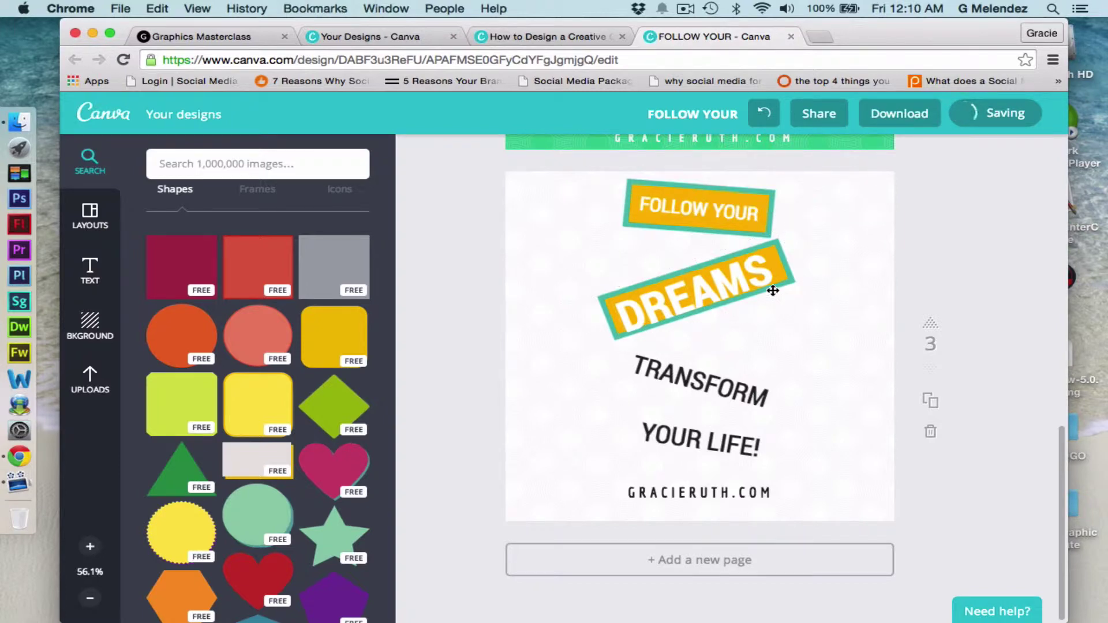
{"action": "left_click_drag", "start_coordinate": [782, 283], "coordinate": [772, 278]}
{"action": "left_click", "coordinate": [745, 272]}
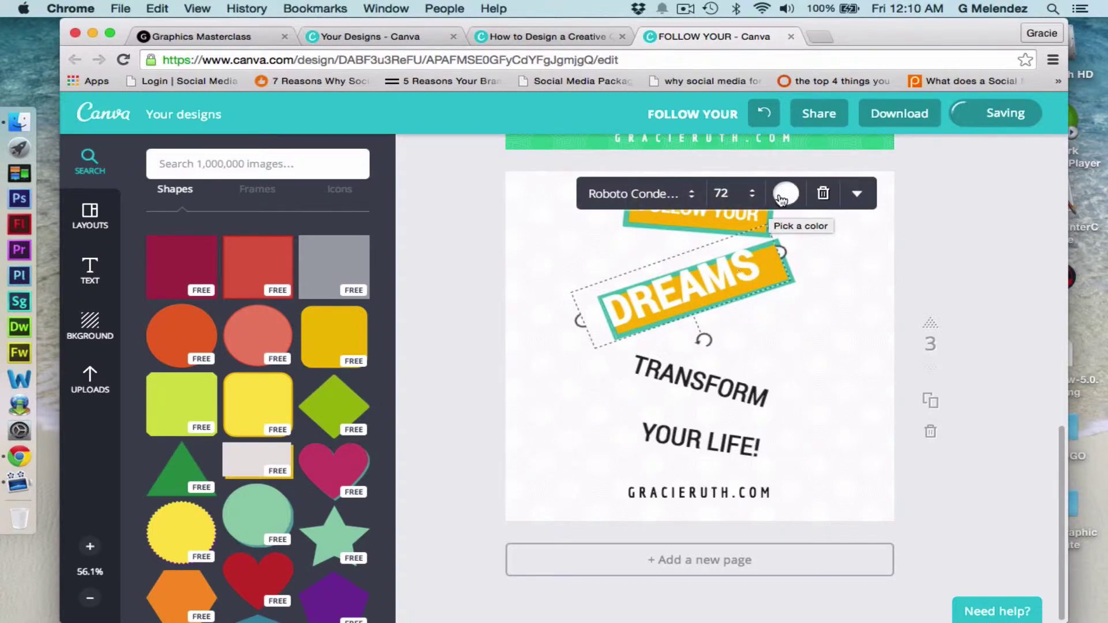
{"action": "left_click", "coordinate": [786, 193]}
{"action": "left_click", "coordinate": [725, 279]}
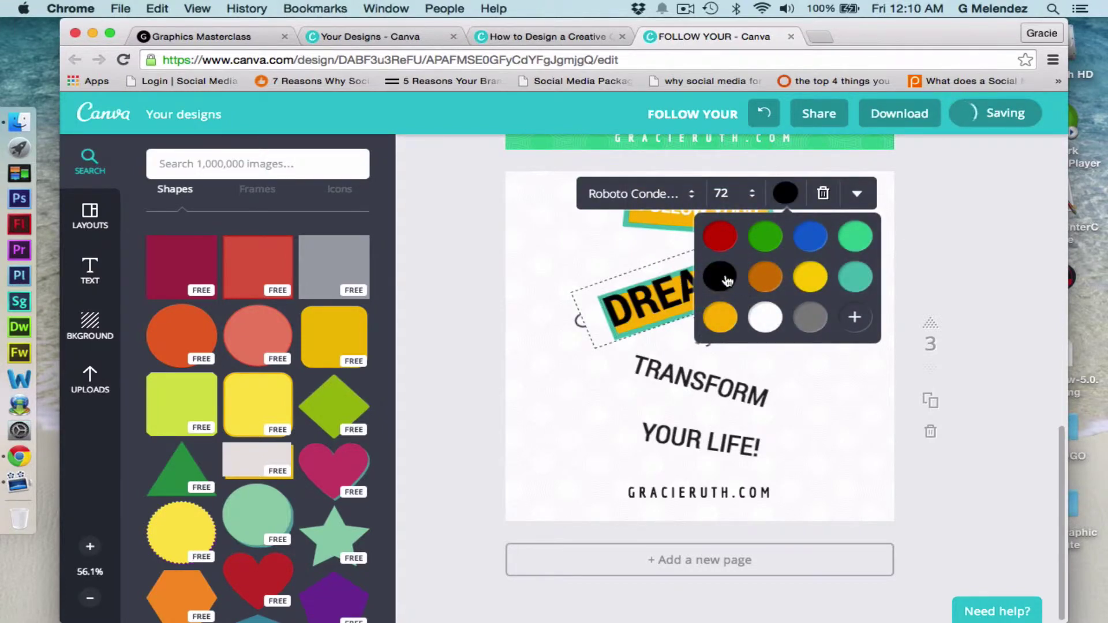
{"action": "left_click", "coordinate": [938, 240]}
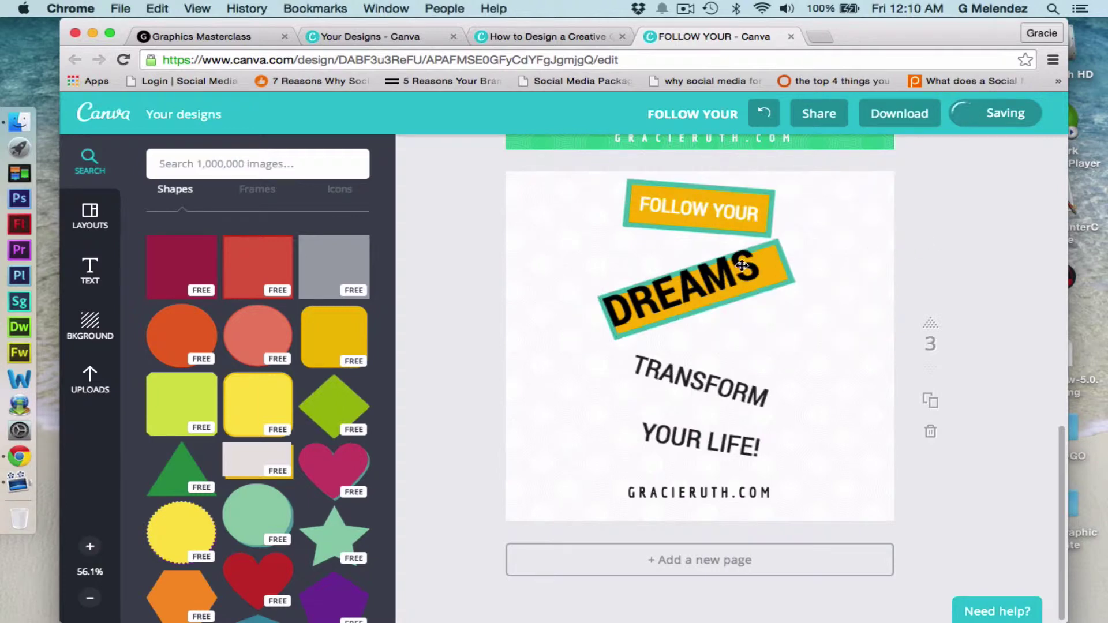
Lengthen the DREAMS banner slightly toward the right.
{"action": "left_click", "coordinate": [784, 275]}
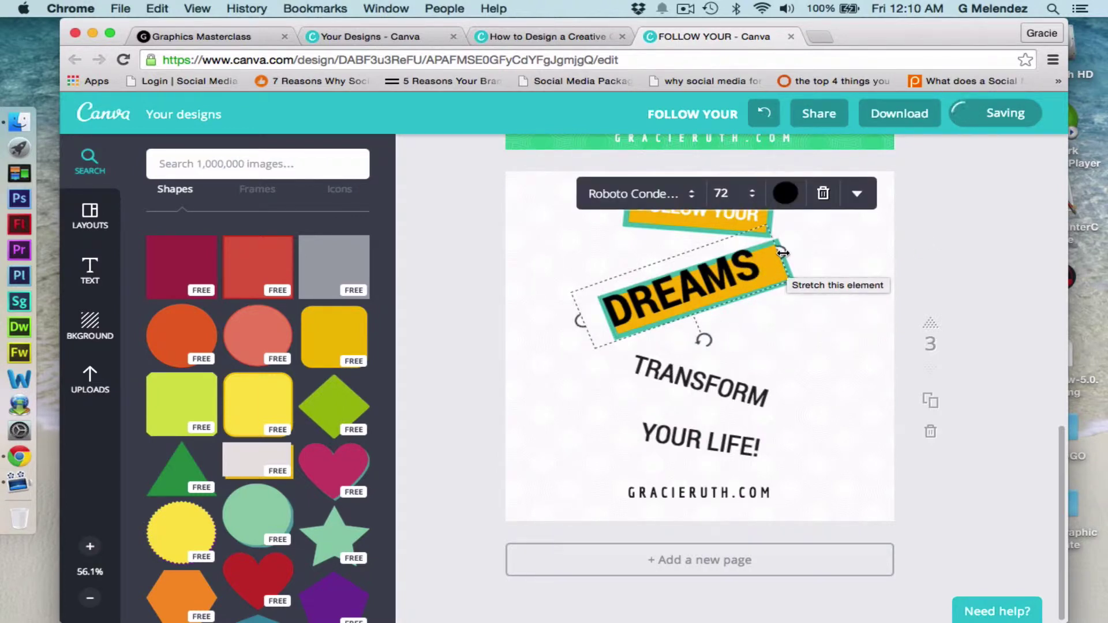
{"action": "left_click", "coordinate": [831, 264]}
{"action": "left_click", "coordinate": [778, 286]}
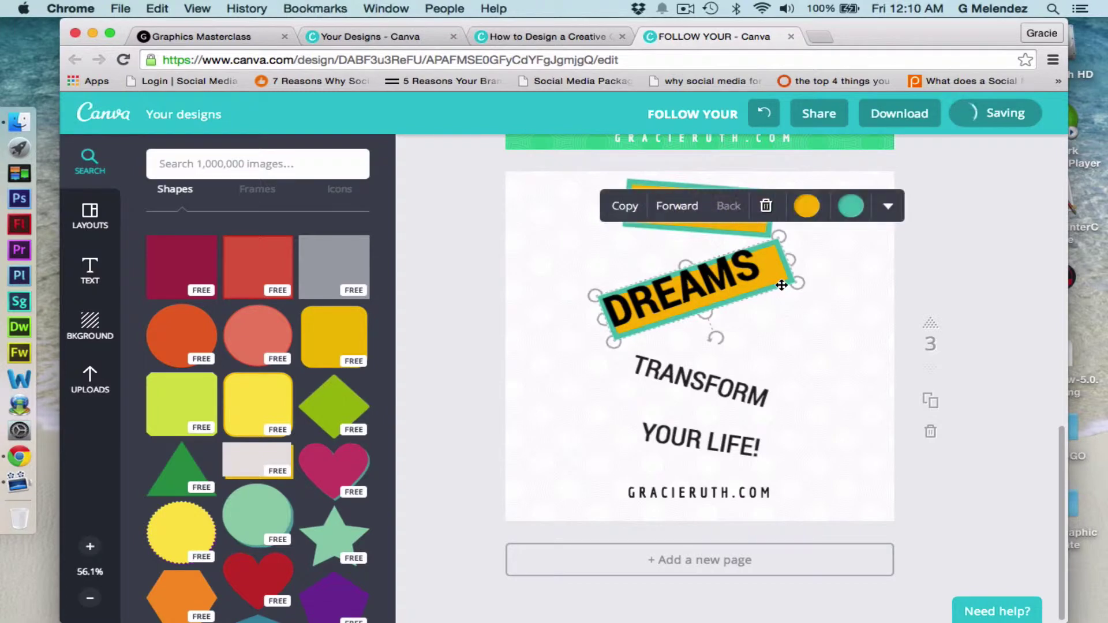
{"action": "left_click_drag", "start_coordinate": [792, 261], "coordinate": [801, 259]}
{"action": "left_click", "coordinate": [872, 248]}
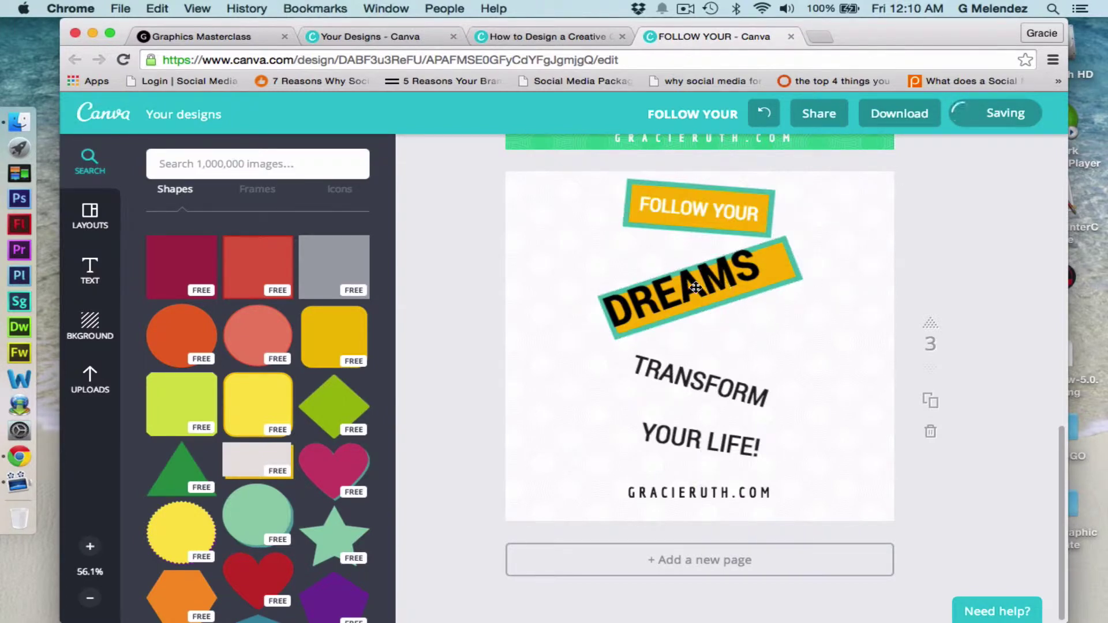
Centre DREAMS on the banner, match its tilt, and make it white.
{"action": "left_click_drag", "start_coordinate": [695, 287], "coordinate": [712, 289]}
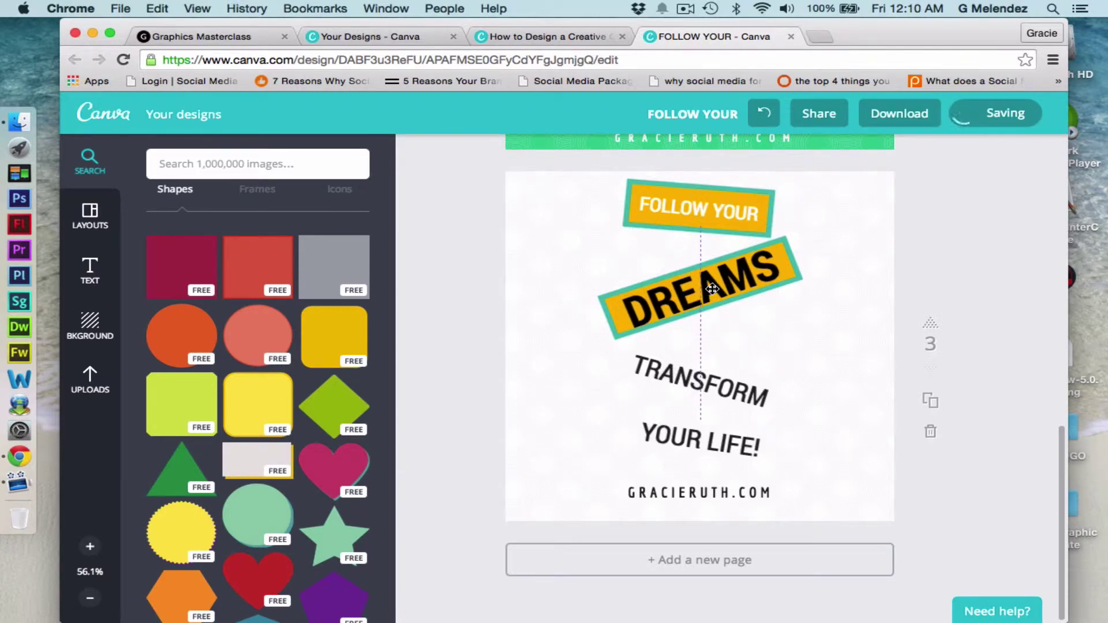
{"action": "left_click", "coordinate": [648, 324]}
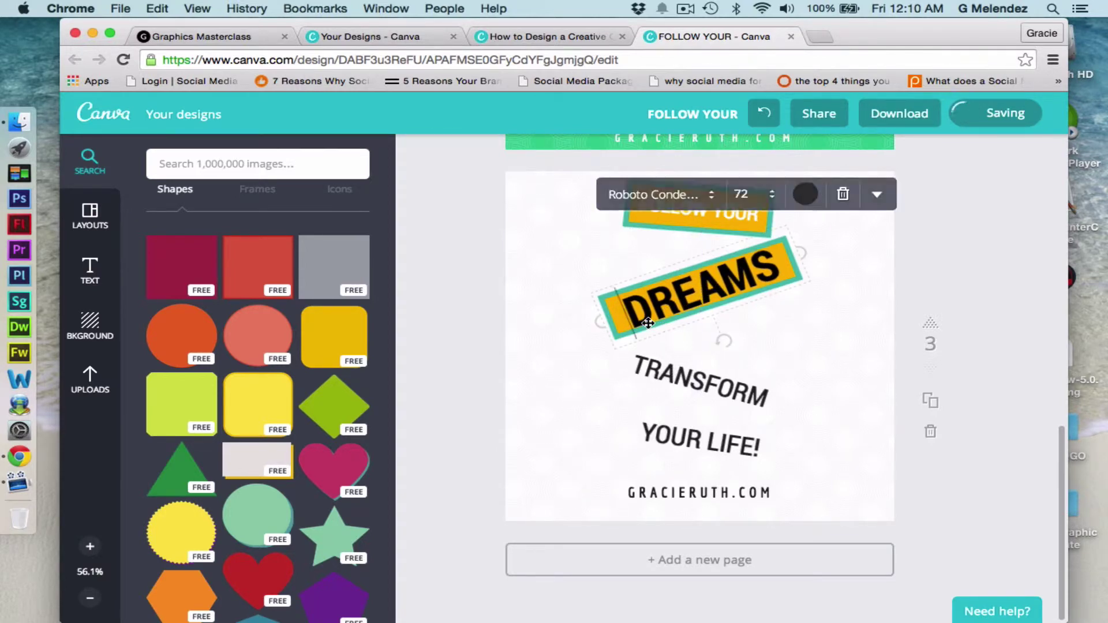
{"action": "left_click_drag", "start_coordinate": [717, 341], "coordinate": [718, 330]}
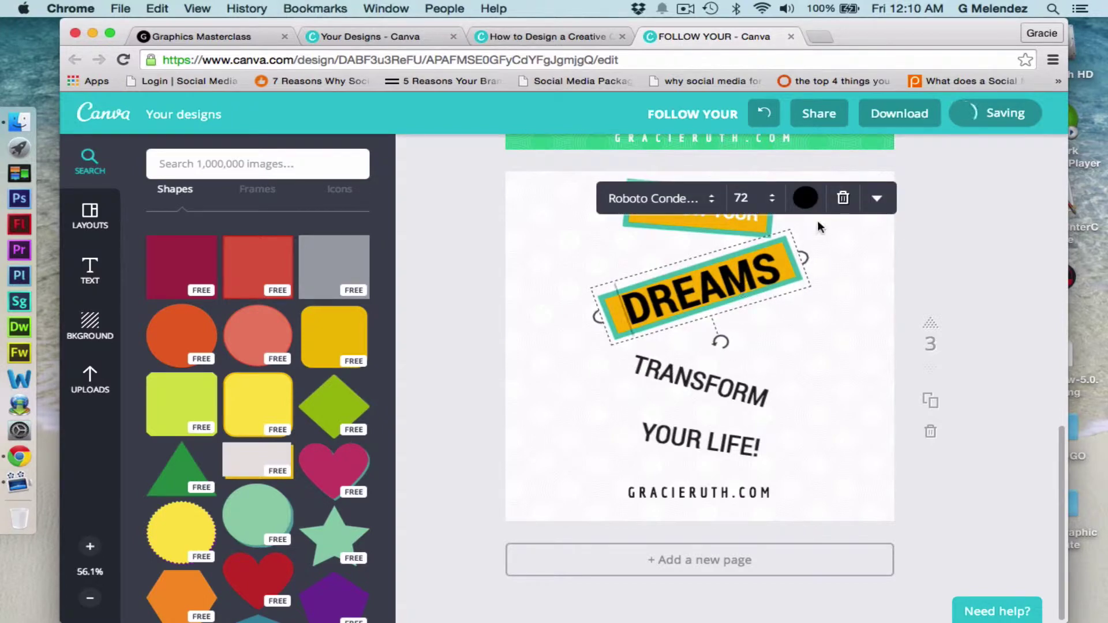
{"action": "left_click", "coordinate": [806, 198]}
{"action": "left_click", "coordinate": [786, 322]}
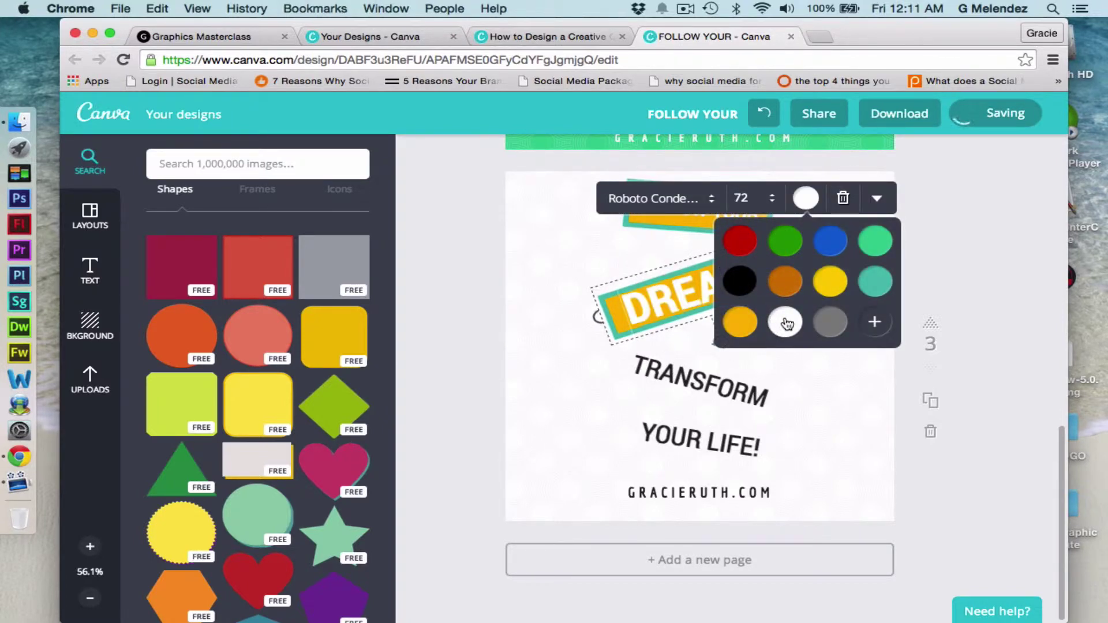
{"action": "left_click", "coordinate": [974, 227]}
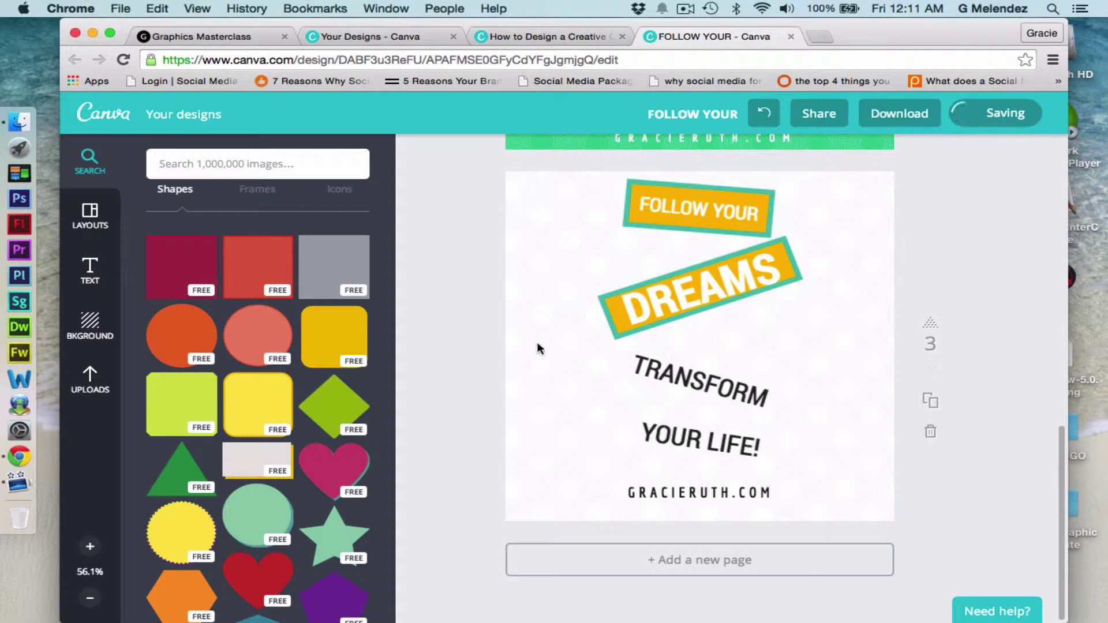
Add a square with an orange fill and a teal border.
{"action": "left_click_drag", "start_coordinate": [231, 291], "coordinate": [538, 283]}
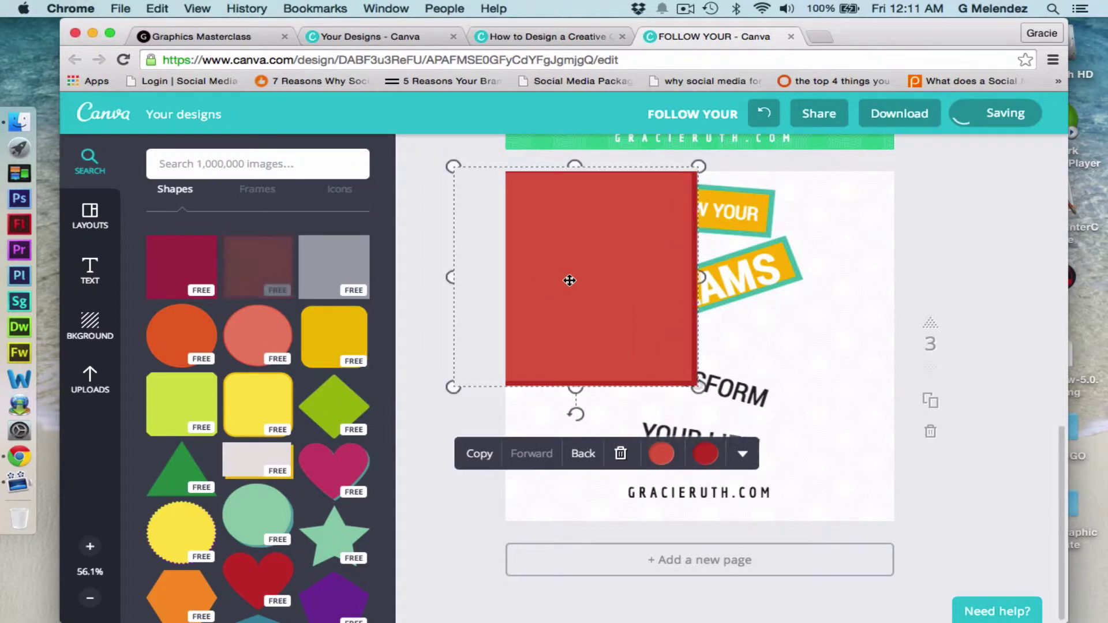
{"action": "left_click", "coordinate": [662, 455]}
{"action": "left_click", "coordinate": [682, 371]}
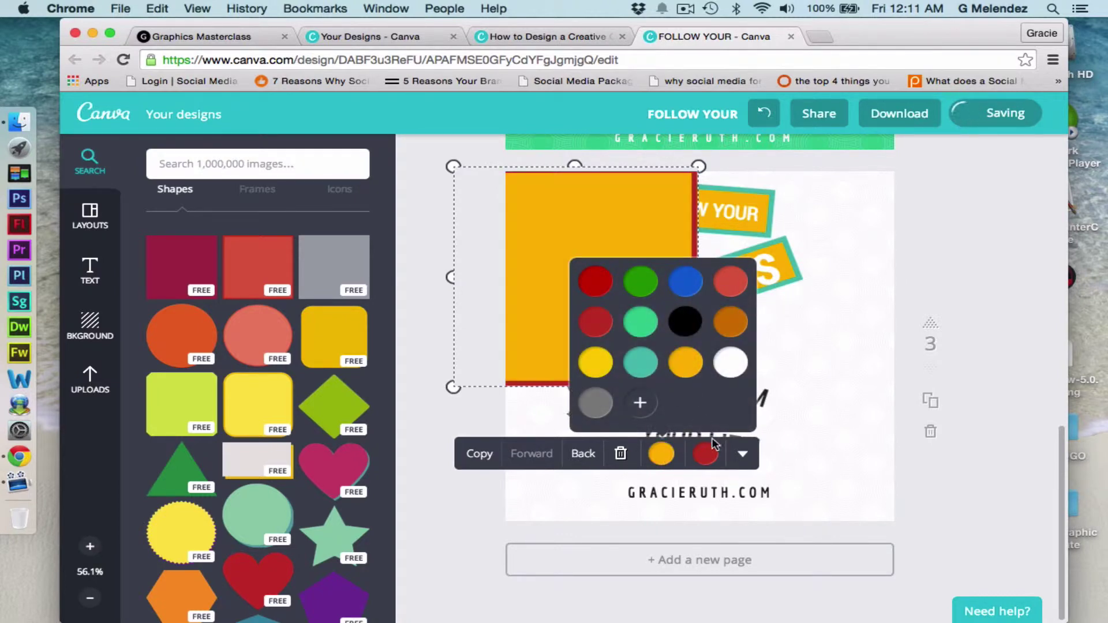
{"action": "left_click", "coordinate": [705, 453]}
{"action": "left_click", "coordinate": [641, 369]}
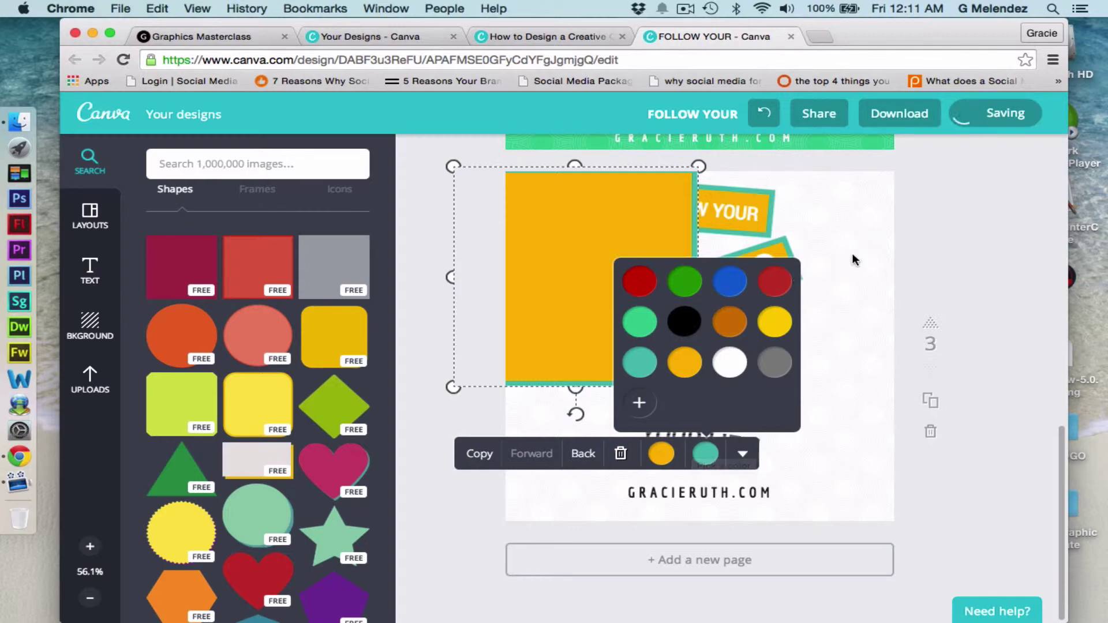
{"action": "left_click", "coordinate": [876, 256]}
Move the square above TRANSFORM and flatten it into a thin strip.
{"action": "left_click_drag", "start_coordinate": [621, 265], "coordinate": [718, 261]}
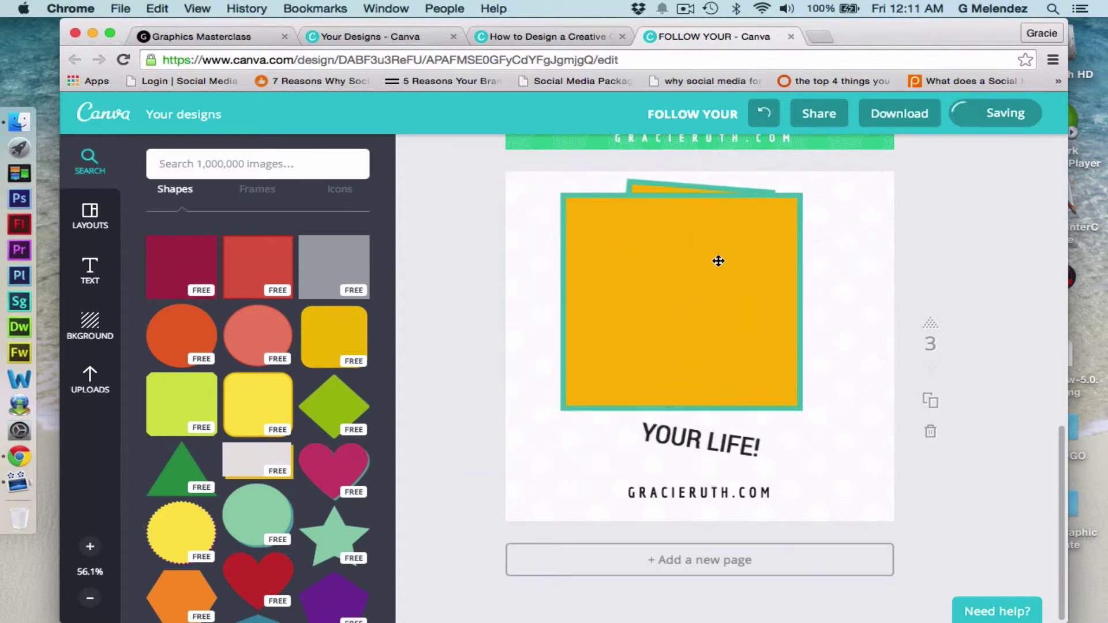
{"action": "left_click_drag", "start_coordinate": [691, 410], "coordinate": [692, 233]}
{"action": "left_click_drag", "start_coordinate": [745, 200], "coordinate": [752, 305]}
{"action": "left_click_drag", "start_coordinate": [701, 346], "coordinate": [697, 312]}
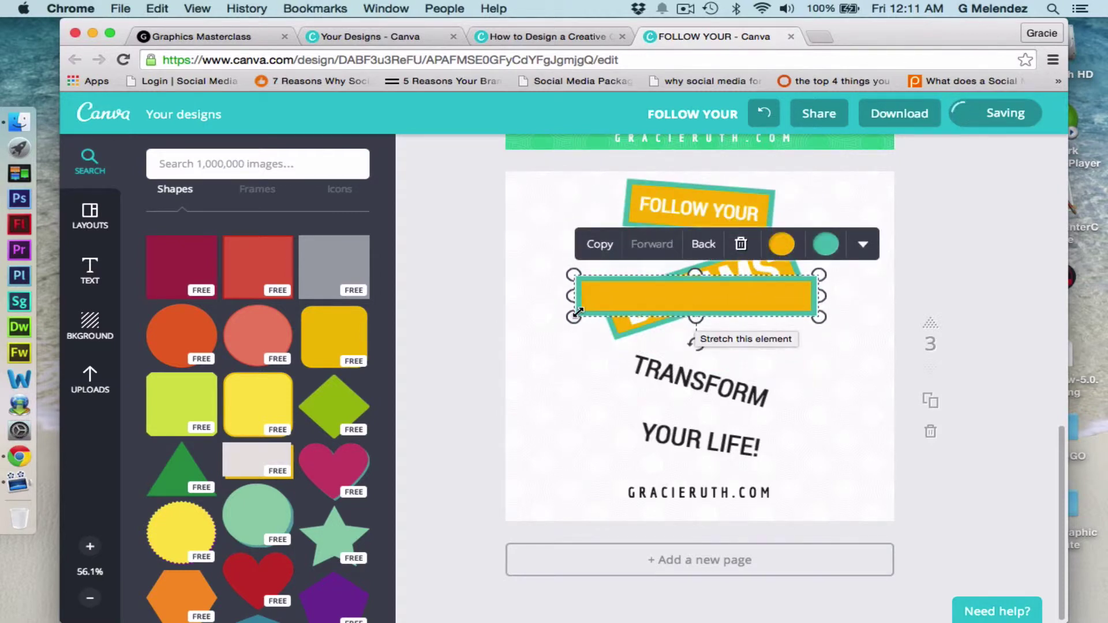
{"action": "left_click_drag", "start_coordinate": [573, 296], "coordinate": [626, 295]}
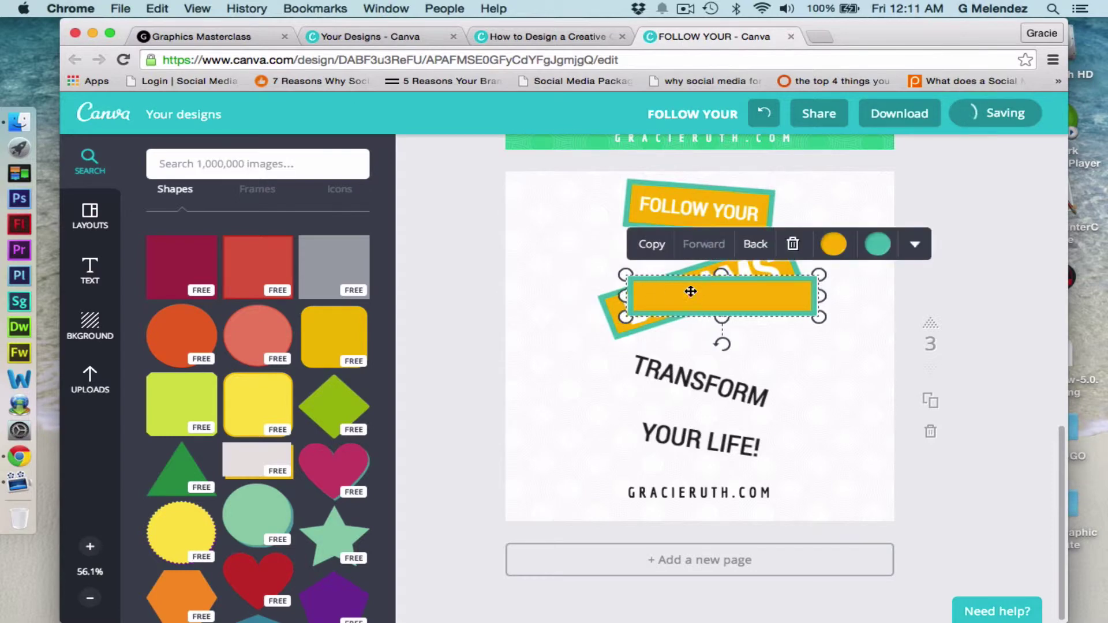
{"action": "mouse_move", "coordinate": [721, 274]}
{"action": "left_mouse_down"}
{"action": "mouse_move", "coordinate": [732, 380]}
{"action": "mouse_move", "coordinate": [725, 275]}
{"action": "left_mouse_up"}
Place the strip behind TRANSFORM, tilt it like the others, and trim both ends.
{"action": "left_click_drag", "start_coordinate": [792, 314], "coordinate": [766, 409]}
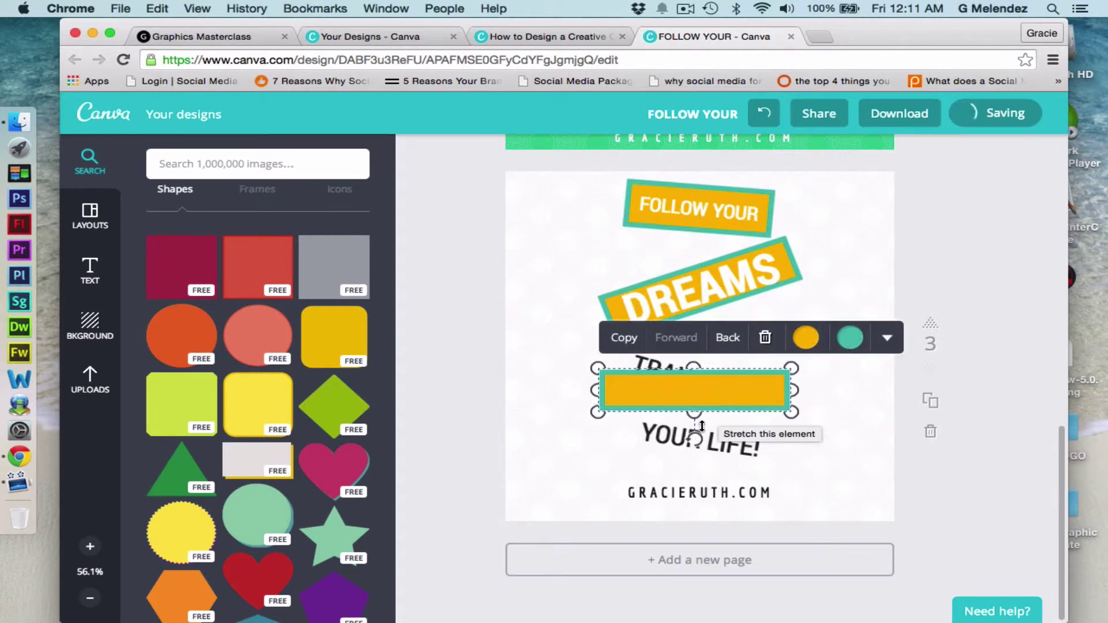
{"action": "left_click", "coordinate": [728, 338]}
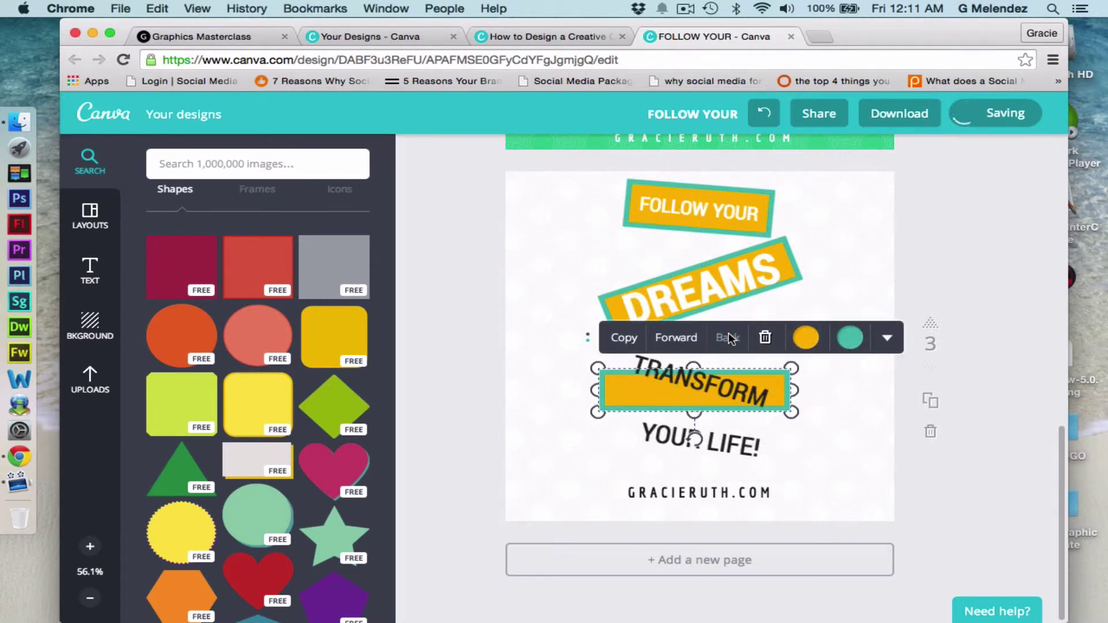
{"action": "mouse_move", "coordinate": [695, 439]}
{"action": "left_mouse_down"}
{"action": "mouse_move", "coordinate": [676, 441]}
{"action": "mouse_move", "coordinate": [683, 451]}
{"action": "mouse_move", "coordinate": [684, 440]}
{"action": "left_mouse_up"}
{"action": "left_click_drag", "start_coordinate": [655, 396], "coordinate": [658, 387]}
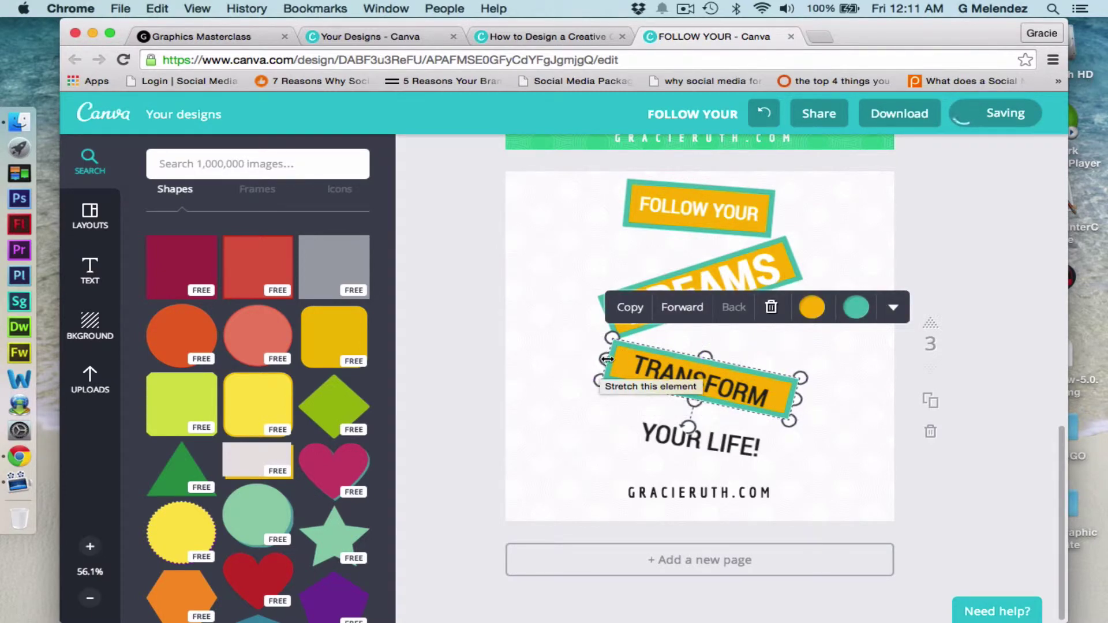
{"action": "left_click_drag", "start_coordinate": [607, 359], "coordinate": [619, 362]}
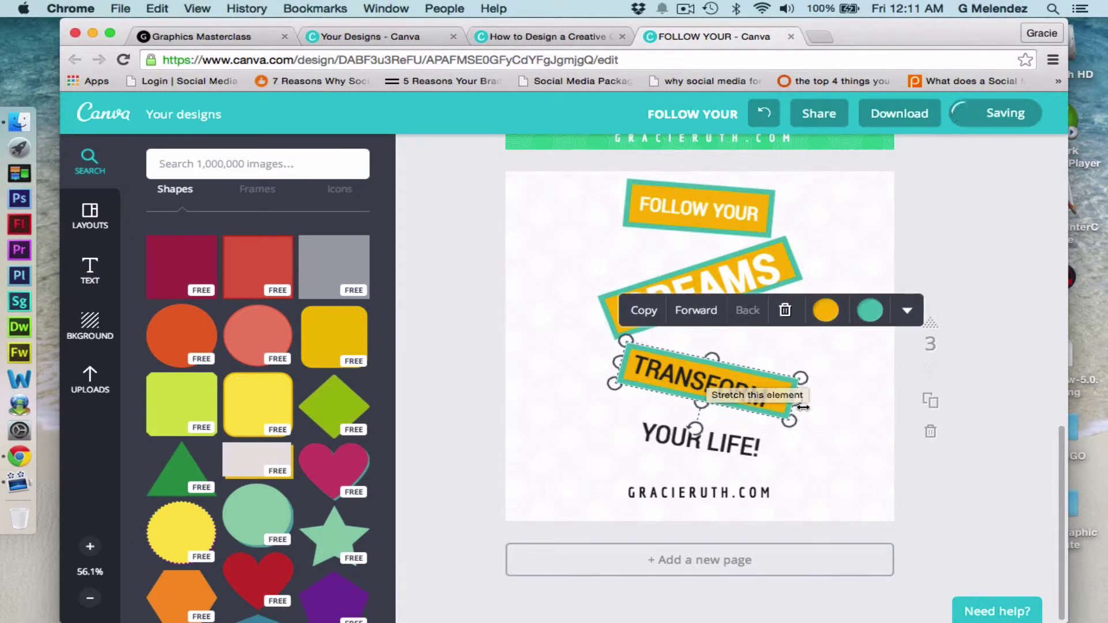
{"action": "left_click_drag", "start_coordinate": [803, 407], "coordinate": [789, 403]}
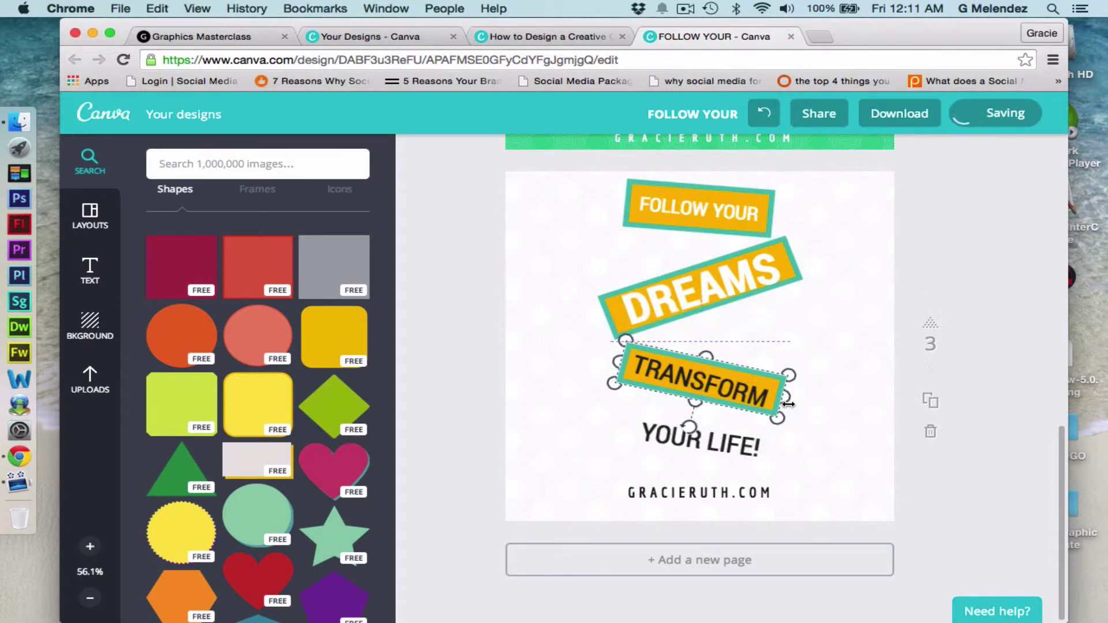
{"action": "left_click", "coordinate": [853, 349]}
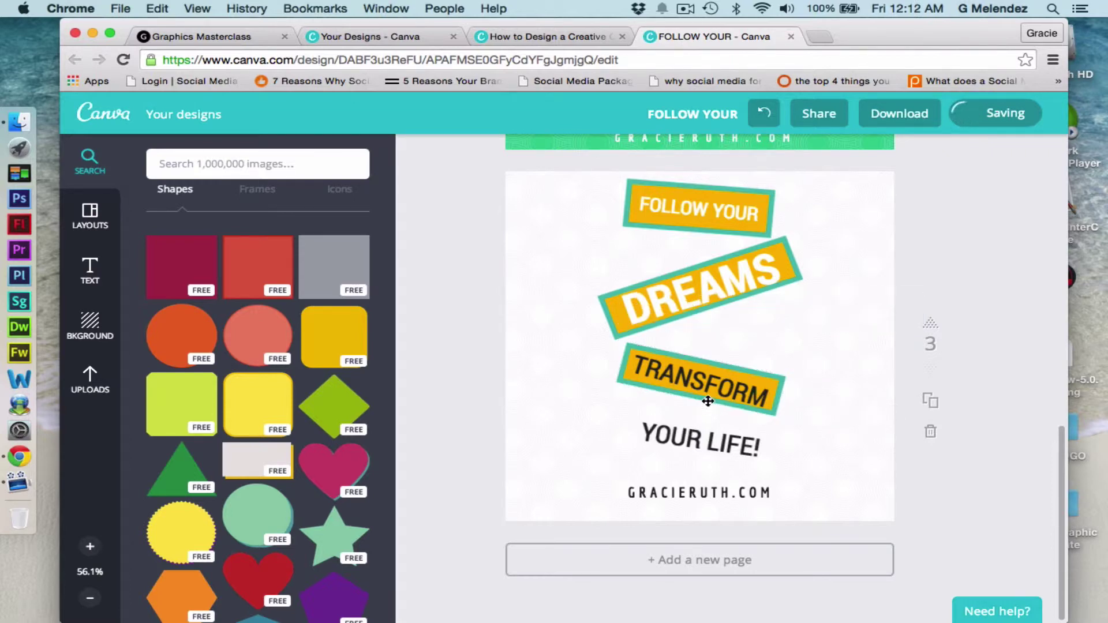
Rotate TRANSFORM to its banner's angle, make it white, and add a red square.
{"action": "left_click", "coordinate": [725, 391]}
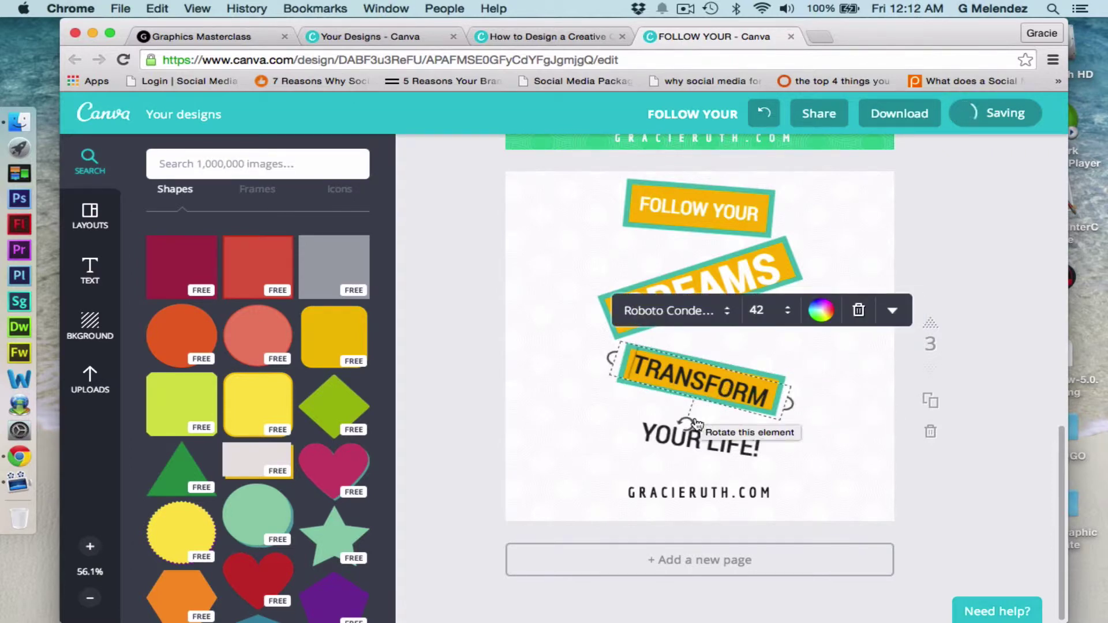
{"action": "left_click_drag", "start_coordinate": [687, 427], "coordinate": [691, 429]}
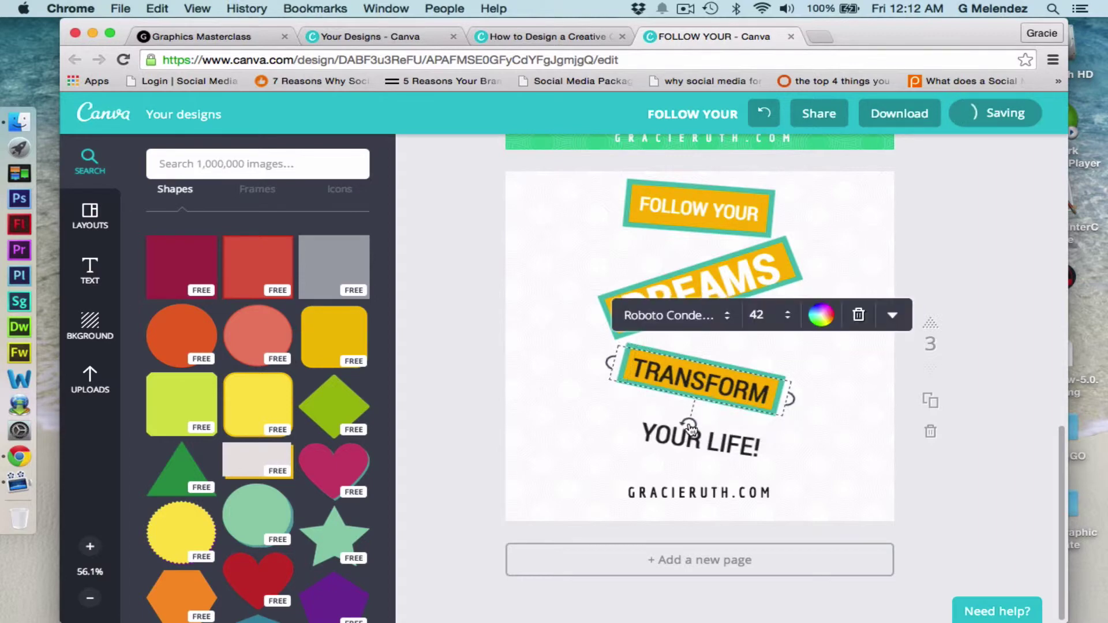
{"action": "left_click", "coordinate": [821, 315]}
{"action": "left_click", "coordinate": [802, 268]}
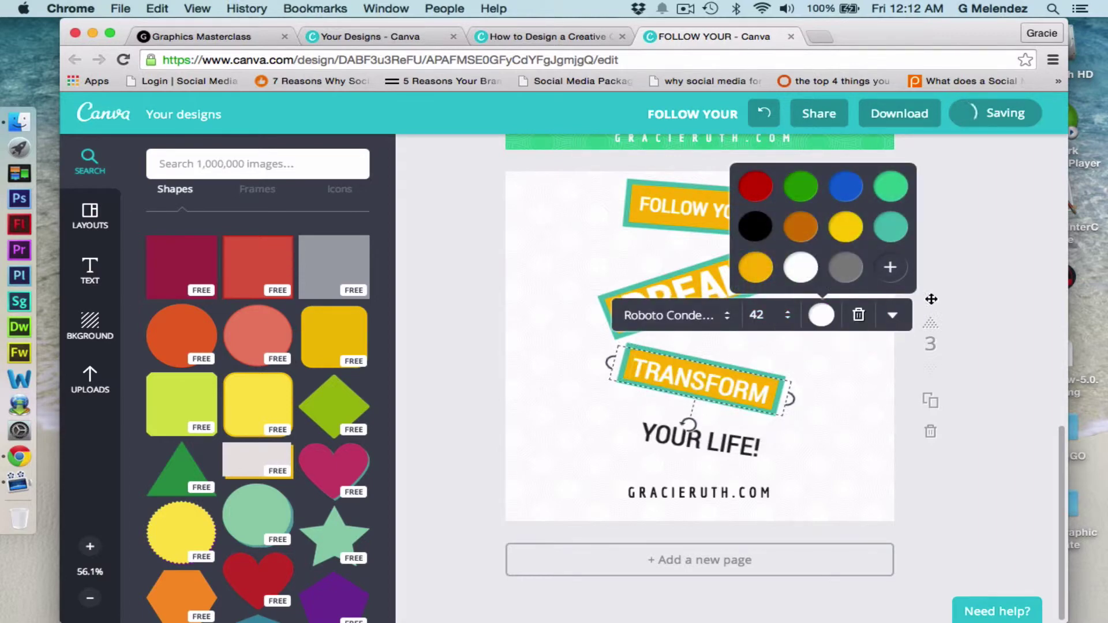
{"action": "left_click", "coordinate": [980, 231]}
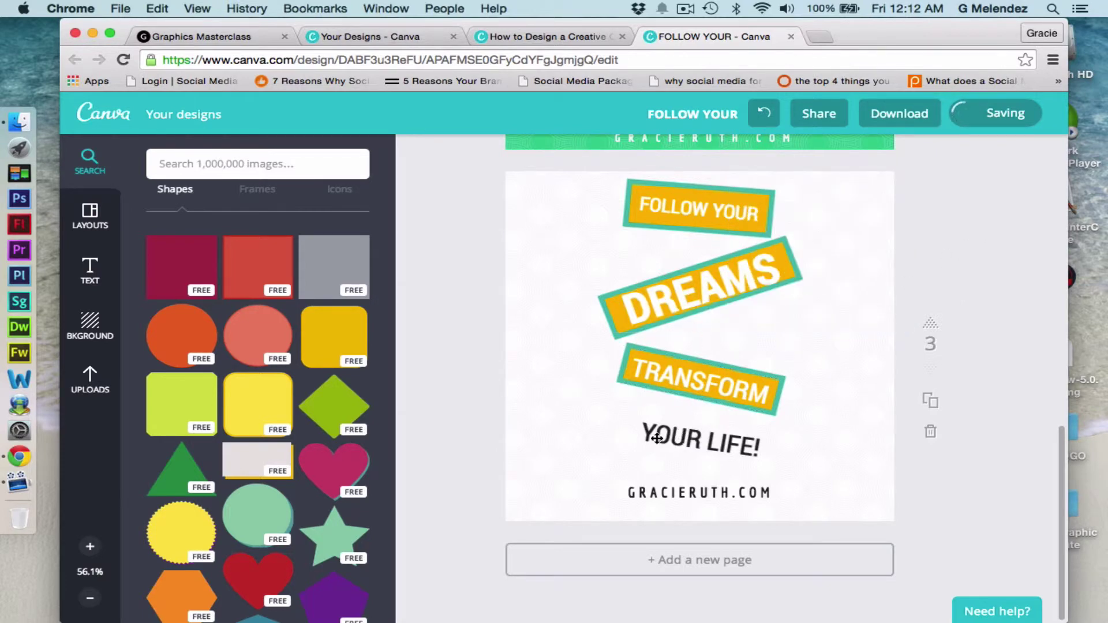
{"action": "left_click_drag", "start_coordinate": [261, 263], "coordinate": [616, 249]}
Give the new square an orange fill and a teal border.
{"action": "left_click", "coordinate": [679, 452]}
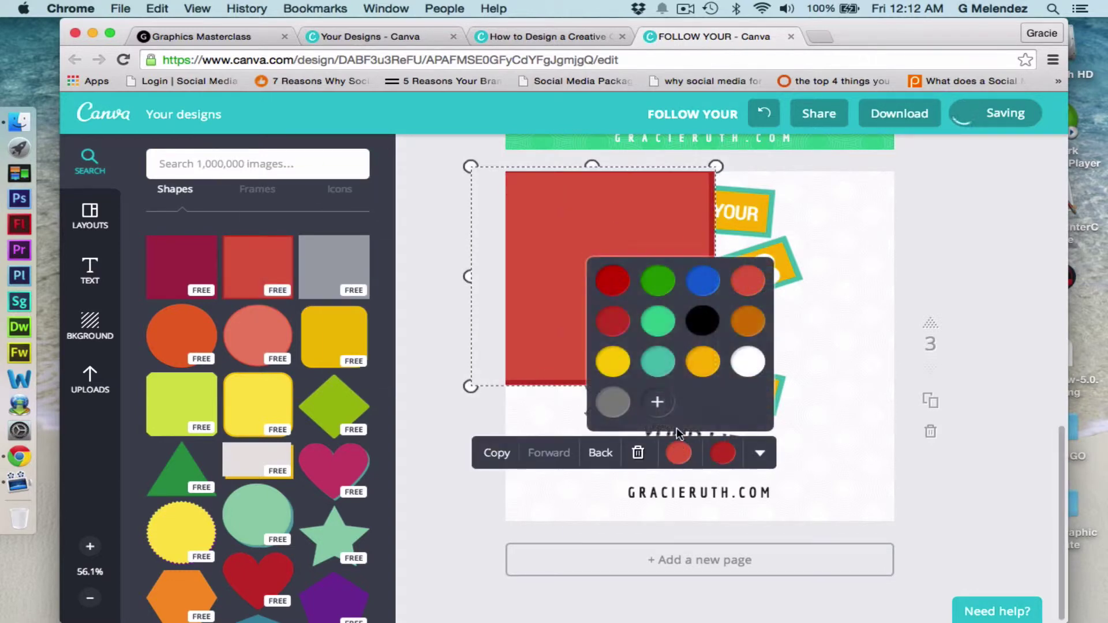
{"action": "left_click", "coordinate": [704, 363]}
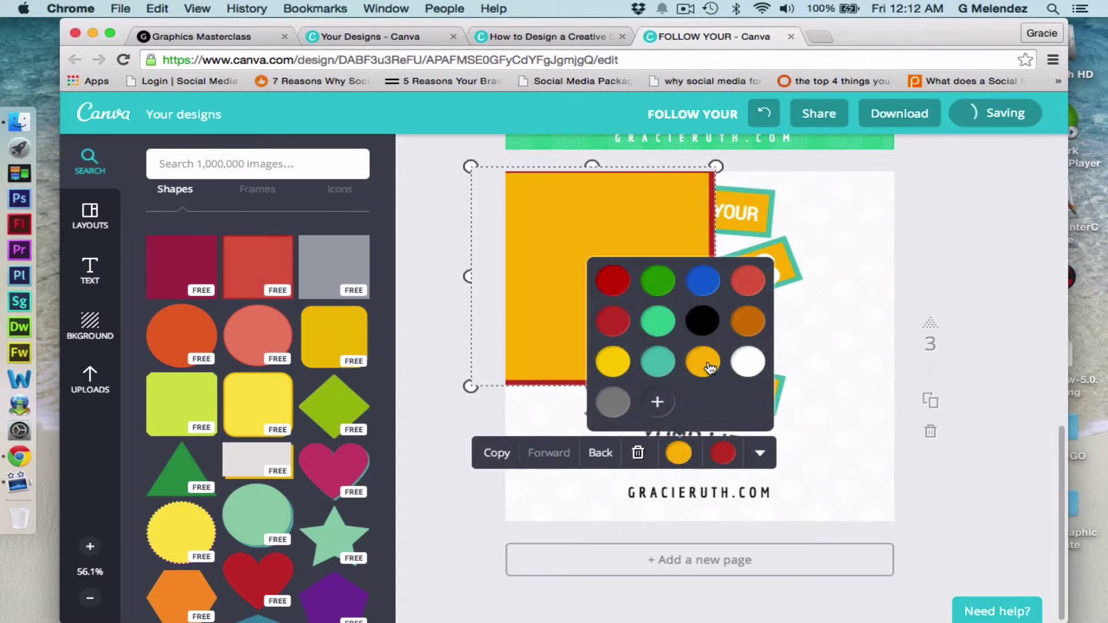
{"action": "left_click", "coordinate": [723, 452]}
{"action": "left_click", "coordinate": [658, 362]}
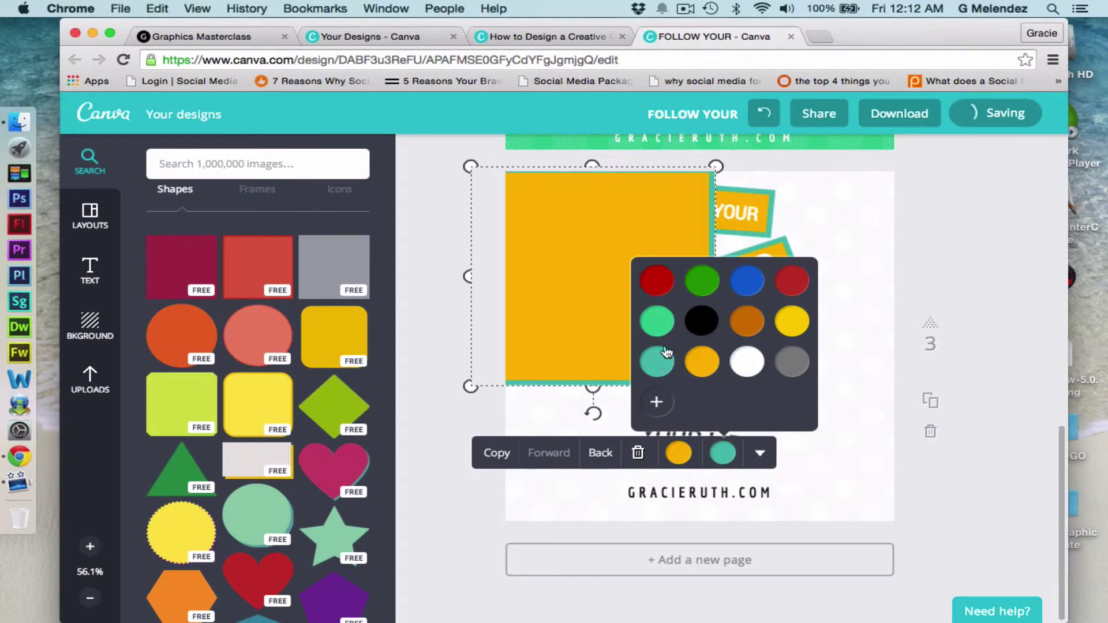
{"action": "left_click", "coordinate": [851, 215]}
Flatten the square into a thin bar over YOUR LIFE! and shorten its left end.
{"action": "left_click_drag", "start_coordinate": [615, 303], "coordinate": [718, 304]}
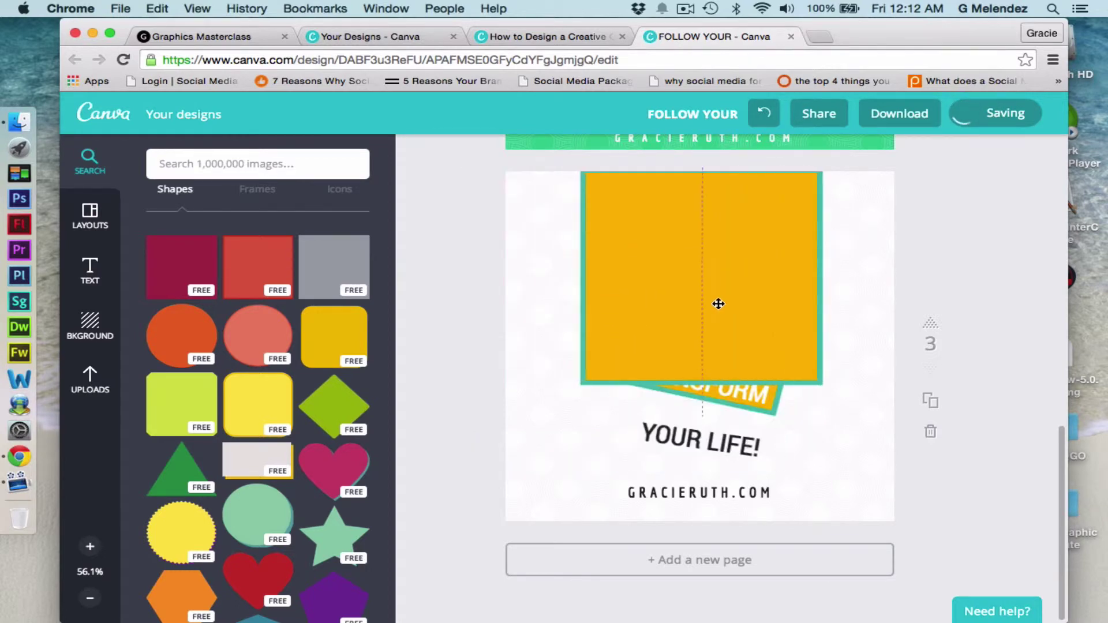
{"action": "left_click", "coordinate": [698, 387]}
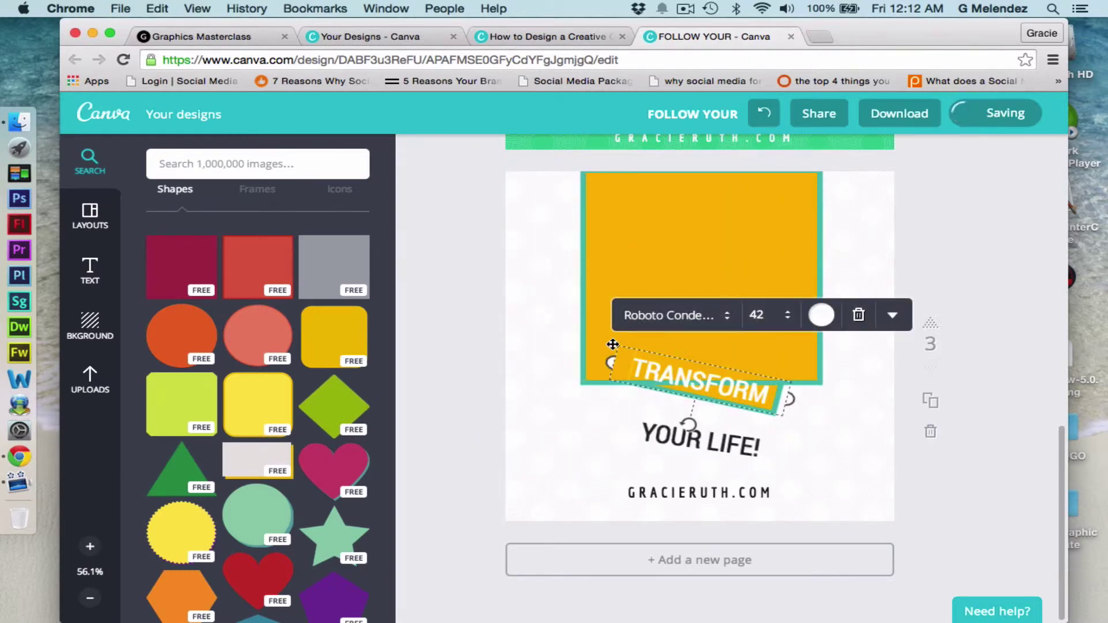
{"action": "left_click", "coordinate": [581, 270]}
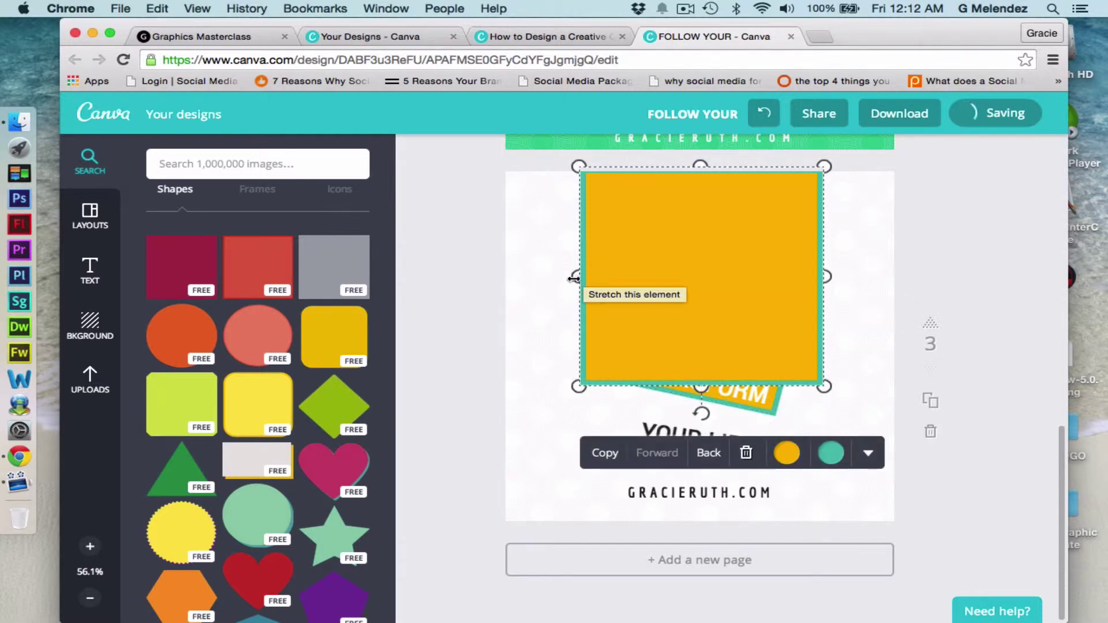
{"action": "mouse_move", "coordinate": [573, 279]}
{"action": "left_mouse_down"}
{"action": "mouse_move", "coordinate": [685, 279]}
{"action": "mouse_move", "coordinate": [582, 283]}
{"action": "left_mouse_up"}
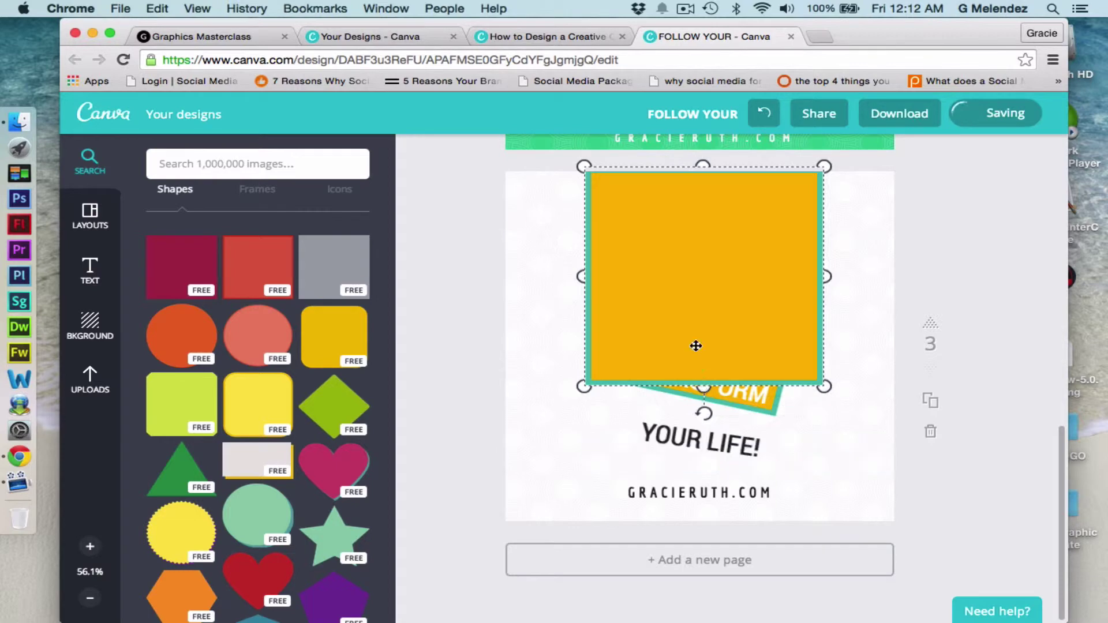
{"action": "left_click_drag", "start_coordinate": [703, 386], "coordinate": [700, 211]}
{"action": "left_click_drag", "start_coordinate": [787, 185], "coordinate": [771, 449]}
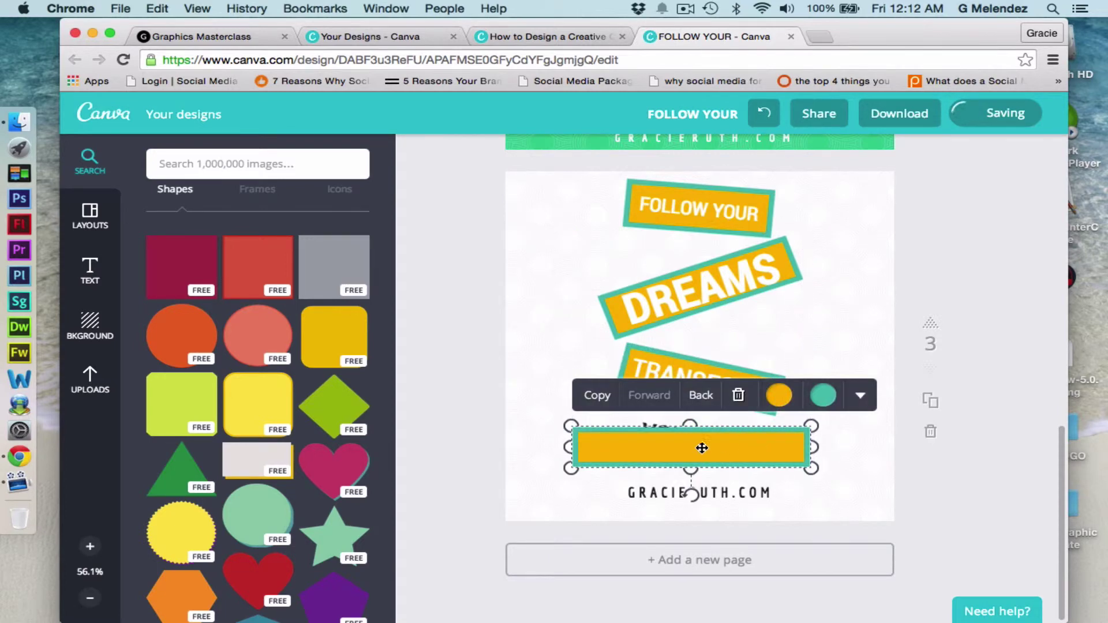
{"action": "left_click_drag", "start_coordinate": [572, 448], "coordinate": [606, 447]}
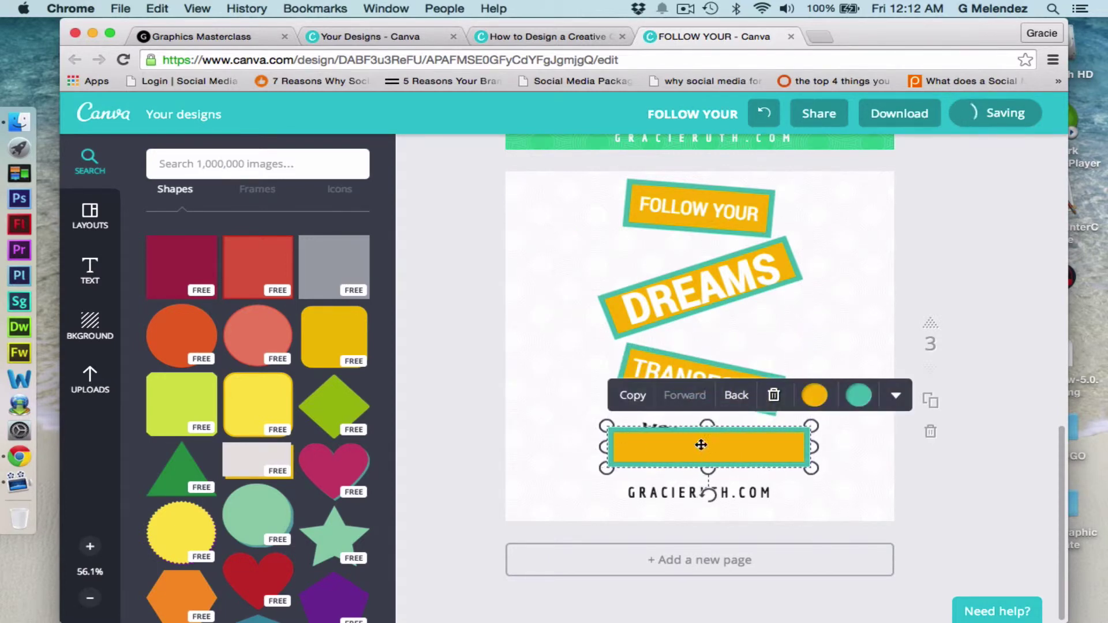
Send the bar behind YOUR LIFE!, tilt it, and trim both ends evenly.
{"action": "left_click", "coordinate": [733, 396]}
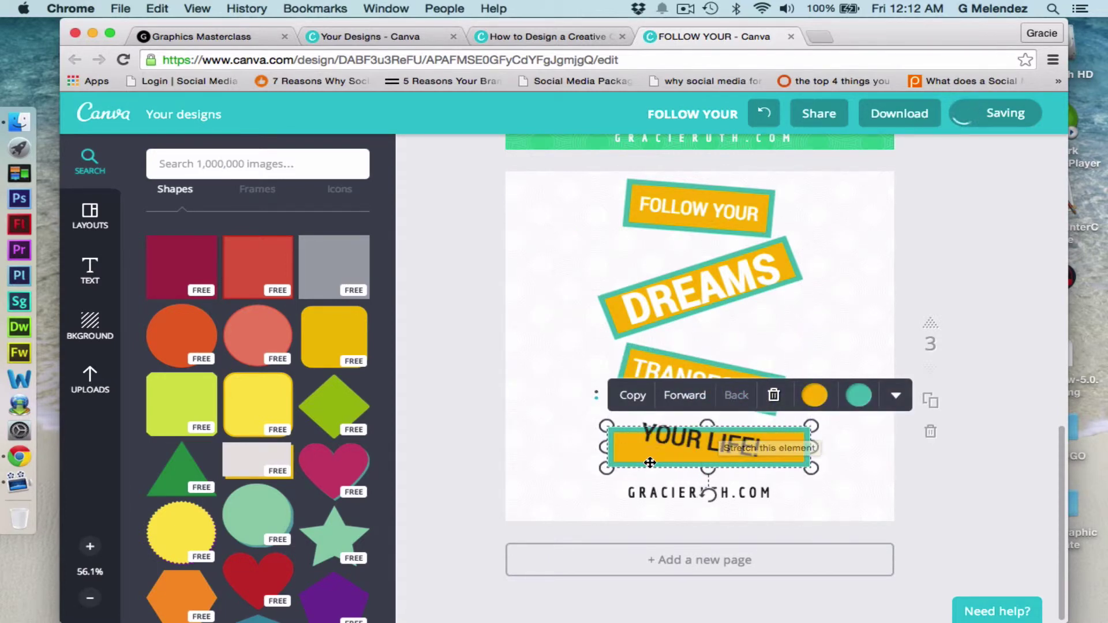
{"action": "mouse_move", "coordinate": [710, 495]}
{"action": "left_mouse_down"}
{"action": "mouse_move", "coordinate": [718, 505]}
{"action": "mouse_move", "coordinate": [702, 506]}
{"action": "left_mouse_up"}
{"action": "left_click_drag", "start_coordinate": [773, 453], "coordinate": [774, 460]}
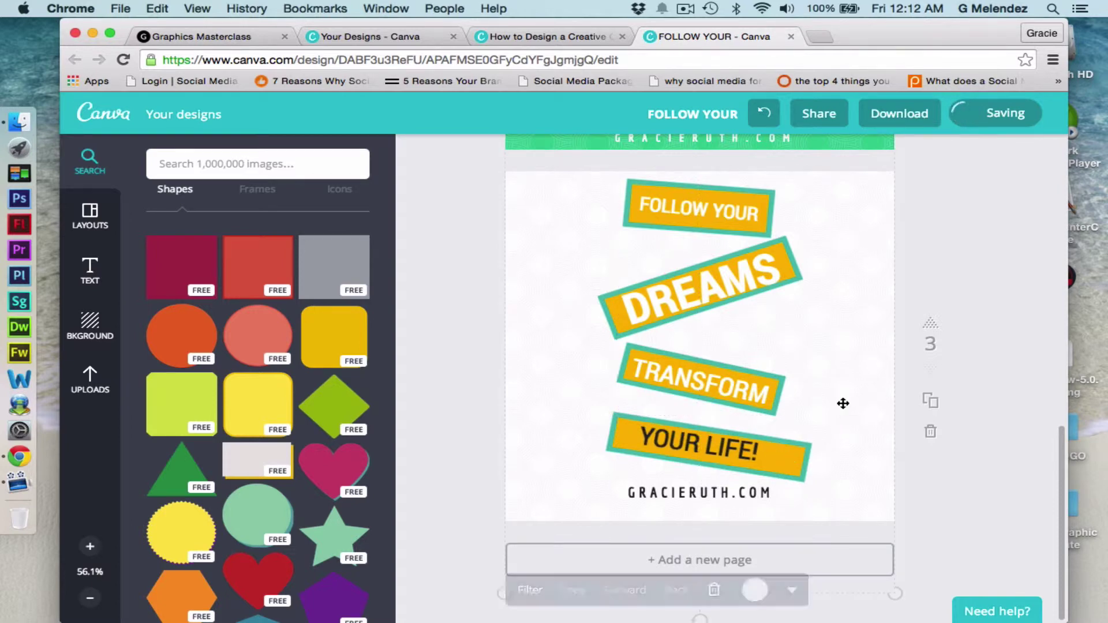
{"action": "left_click", "coordinate": [793, 454]}
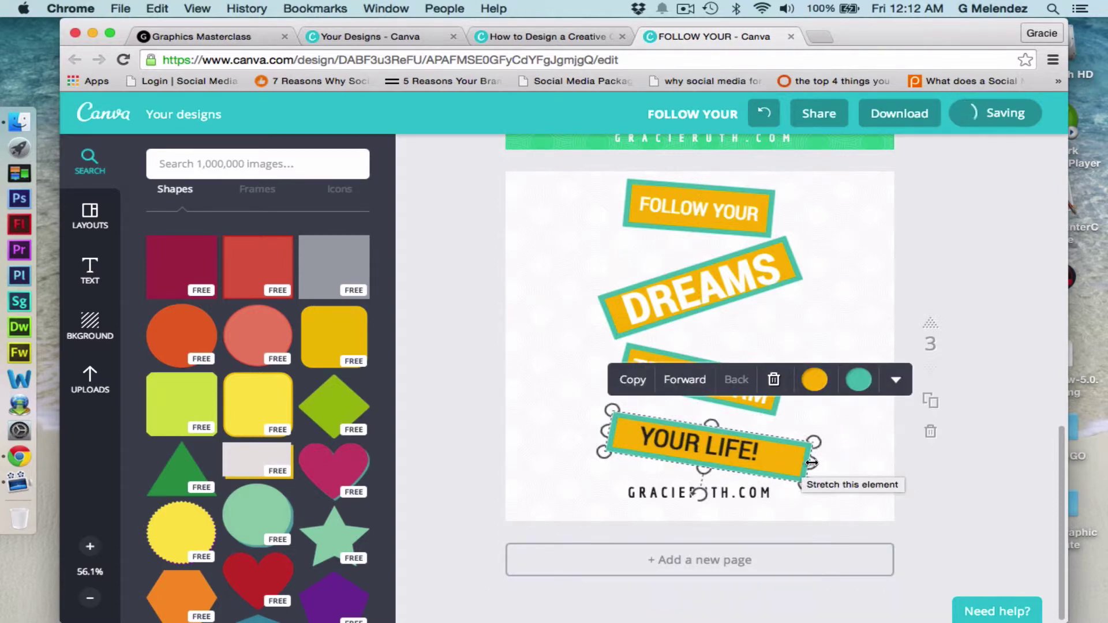
{"action": "left_click_drag", "start_coordinate": [812, 462], "coordinate": [776, 463]}
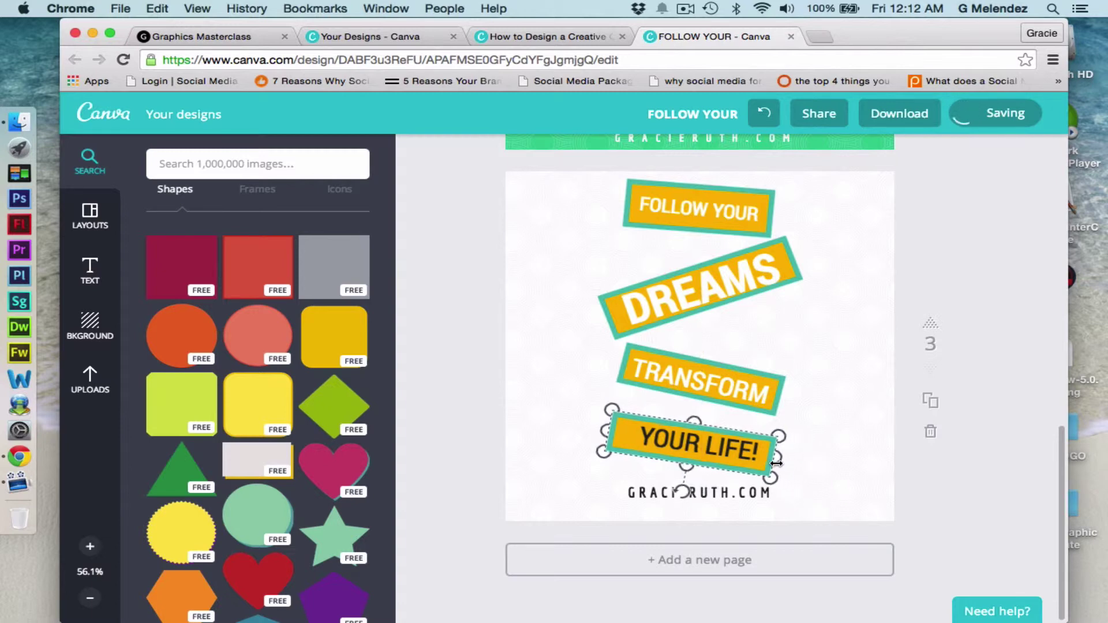
{"action": "left_click_drag", "start_coordinate": [603, 432], "coordinate": [627, 432]}
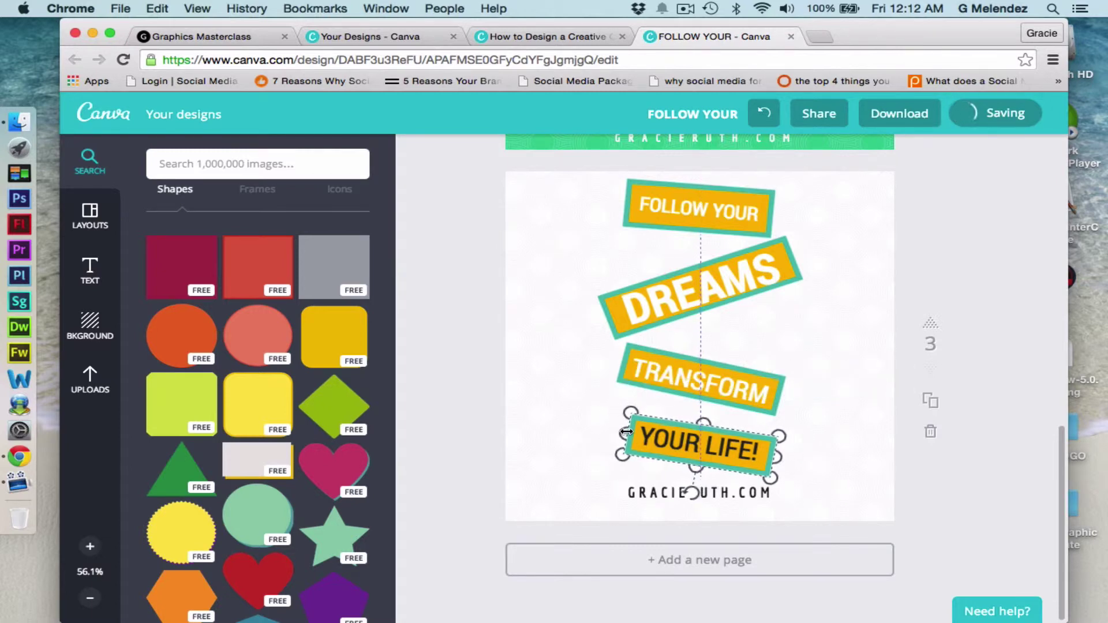
{"action": "left_click", "coordinate": [852, 444]}
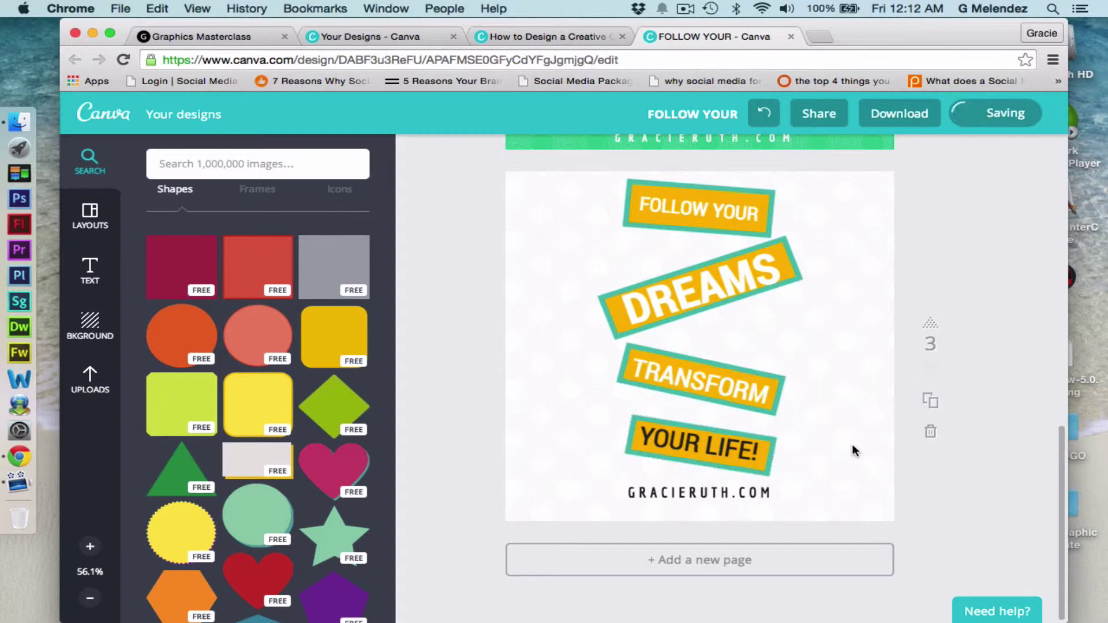
Make YOUR LIFE! white and center it inside its banner.
{"action": "left_click", "coordinate": [711, 453]}
{"action": "left_click", "coordinate": [827, 382]}
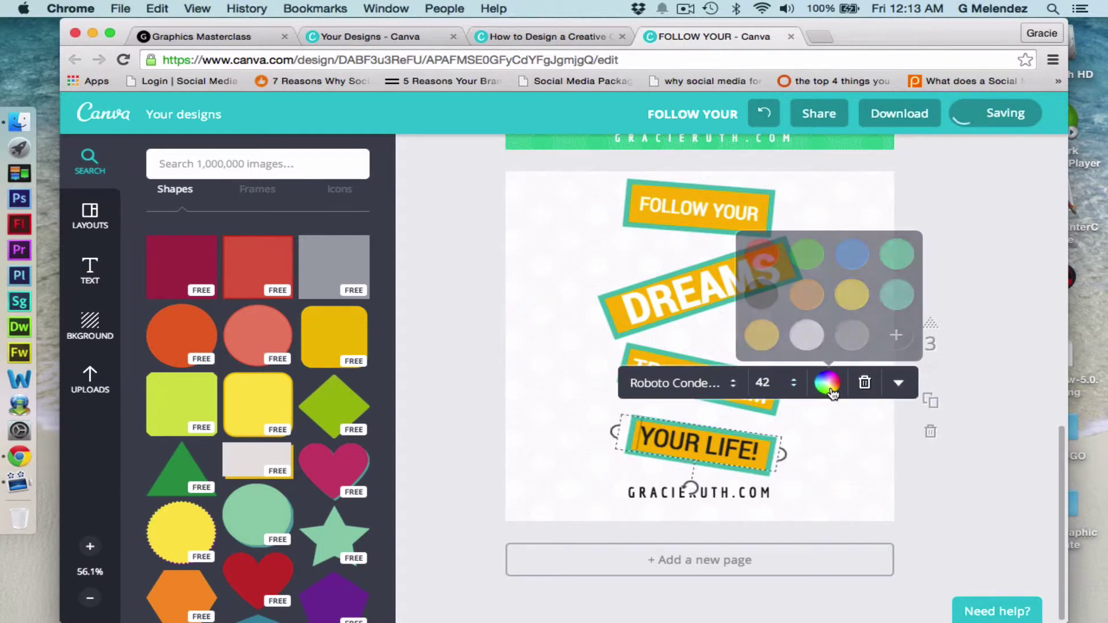
{"action": "left_click", "coordinate": [807, 336]}
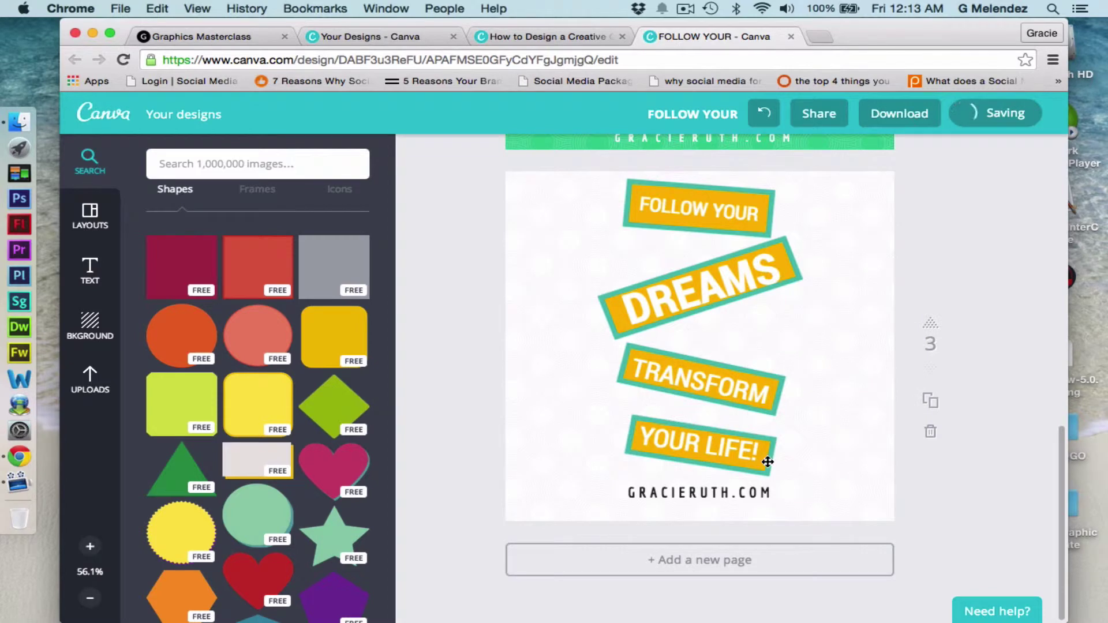
{"action": "left_click_drag", "start_coordinate": [769, 461], "coordinate": [766, 466]}
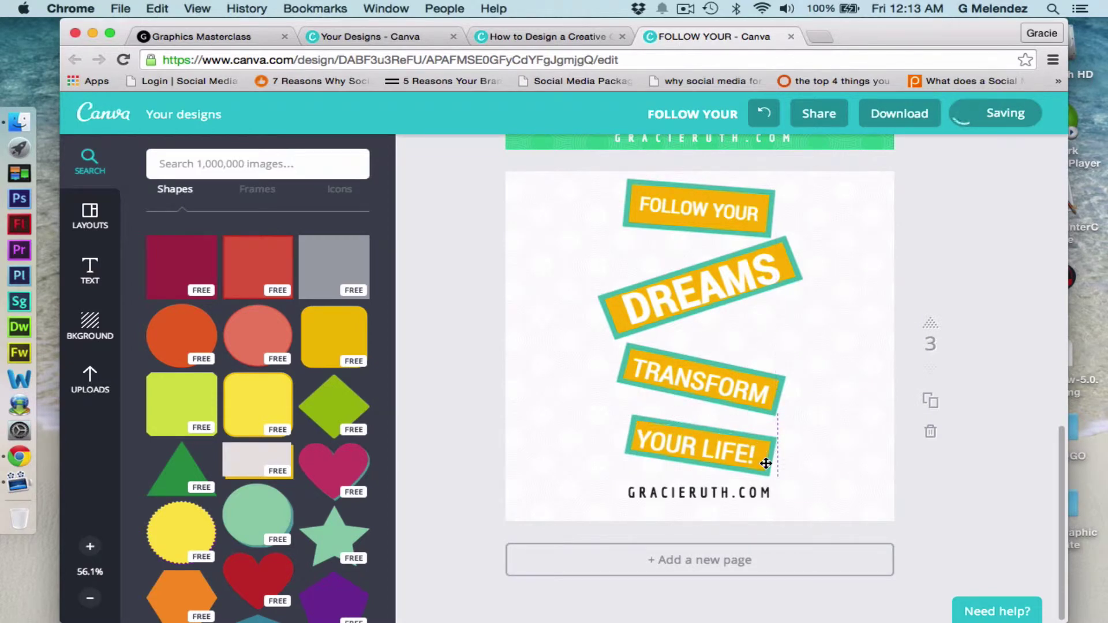
{"action": "left_click_drag", "start_coordinate": [674, 446], "coordinate": [681, 448]}
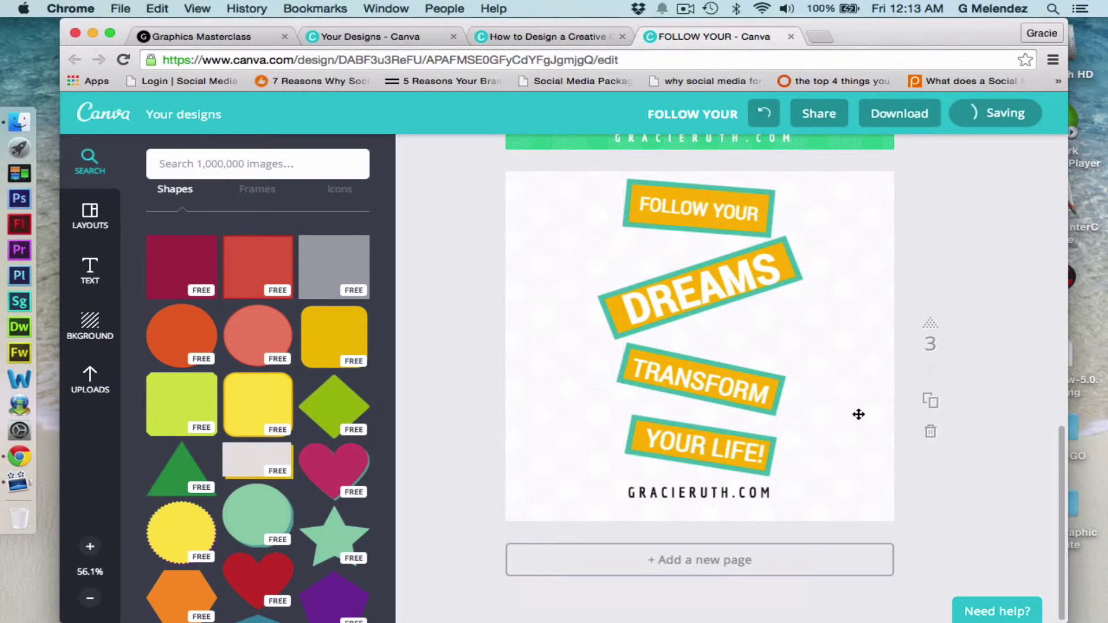
{"action": "left_click", "coordinate": [763, 479]}
Widen the GRACIERUTH.COM letter spacing and re-center the footer under the banners.
{"action": "left_click", "coordinate": [703, 497]}
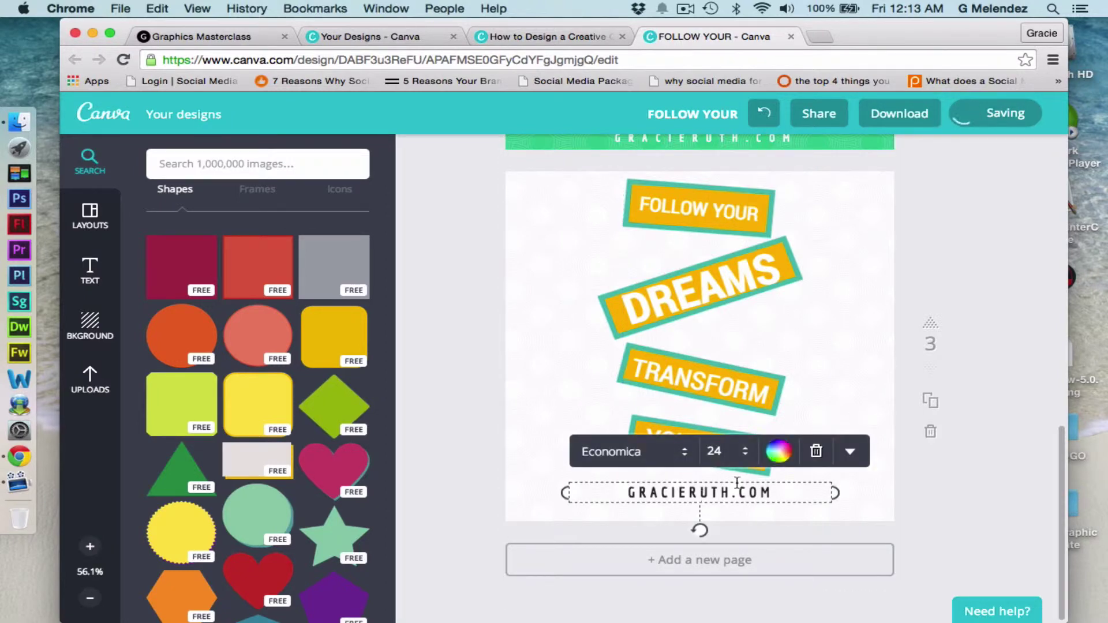
{"action": "left_click", "coordinate": [850, 452]}
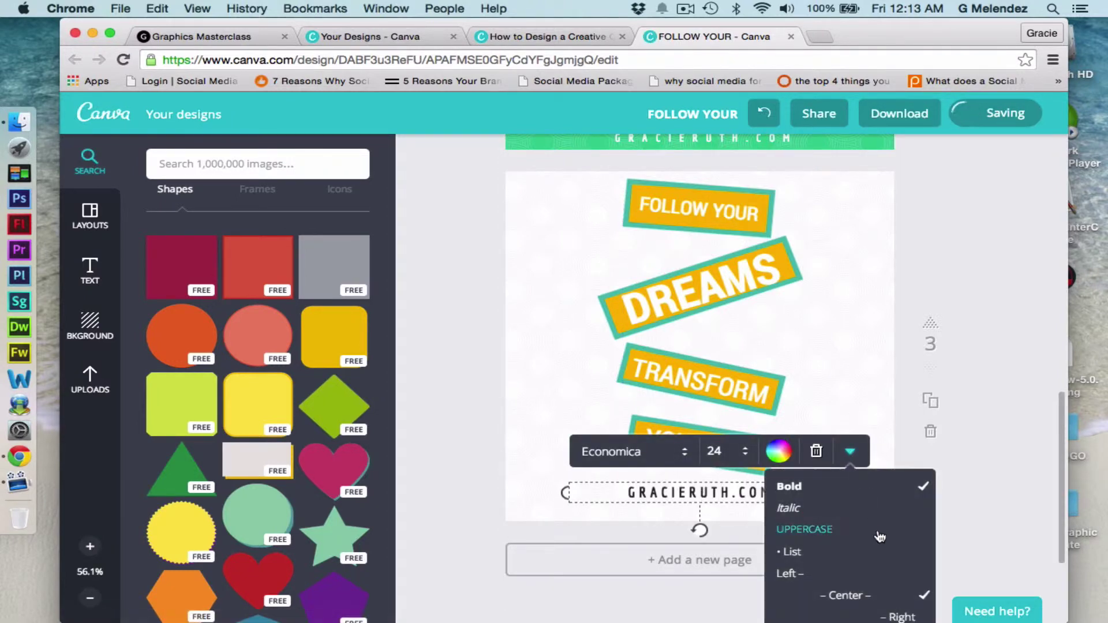
{"action": "scroll", "coordinate": [880, 536], "scroll_direction": "down", "scroll_amount": 2}
{"action": "scroll", "coordinate": [860, 557], "scroll_direction": "down", "scroll_amount": 2}
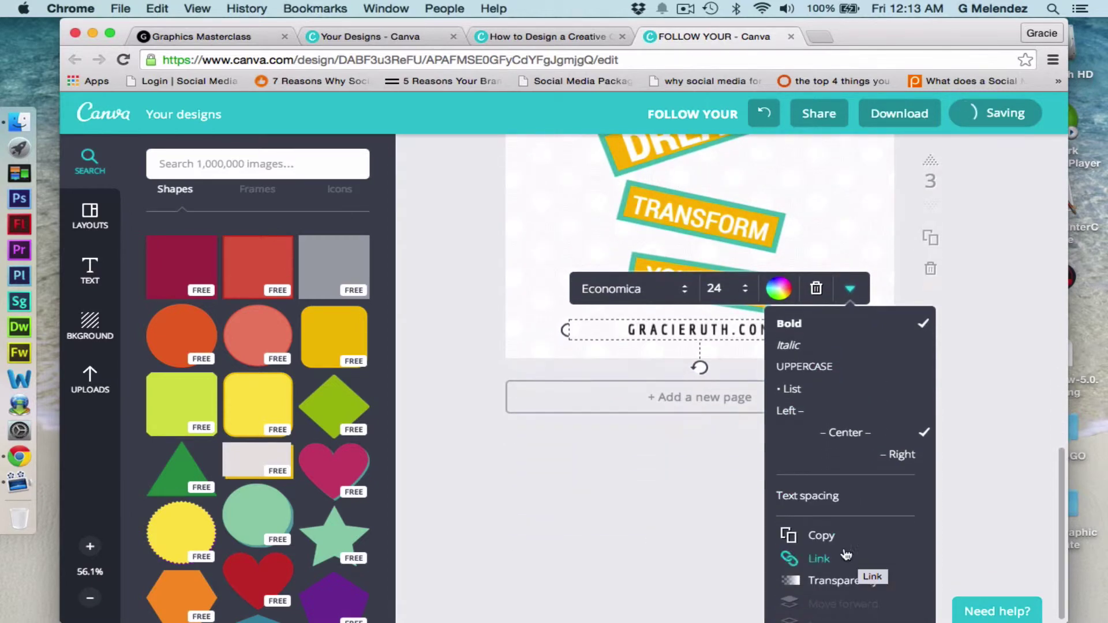
{"action": "left_click", "coordinate": [818, 499]}
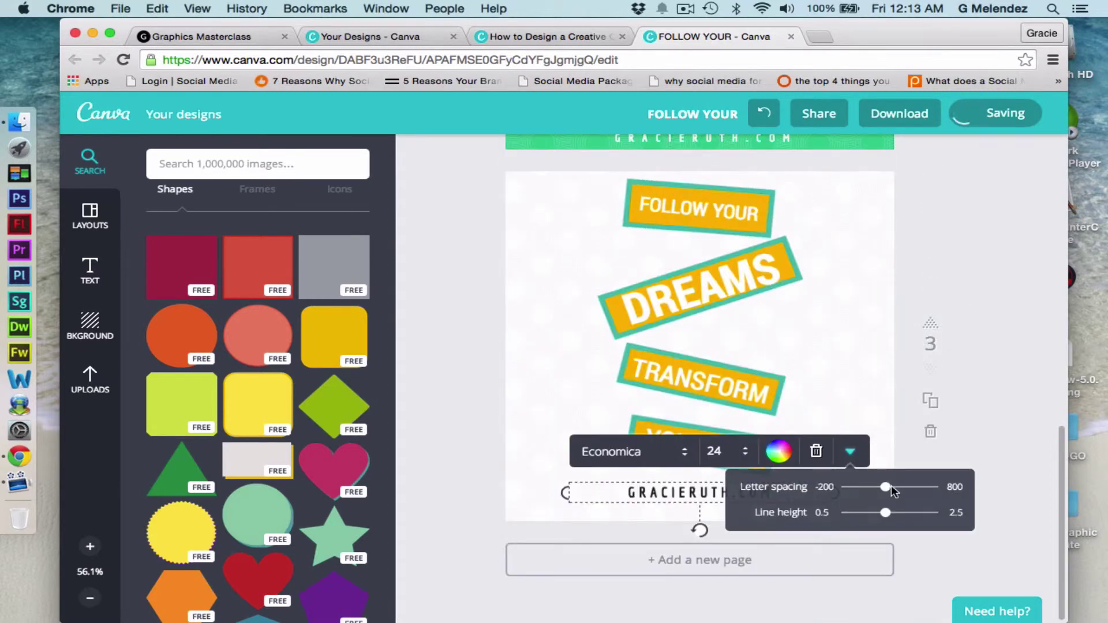
{"action": "left_click_drag", "start_coordinate": [889, 488], "coordinate": [897, 489]}
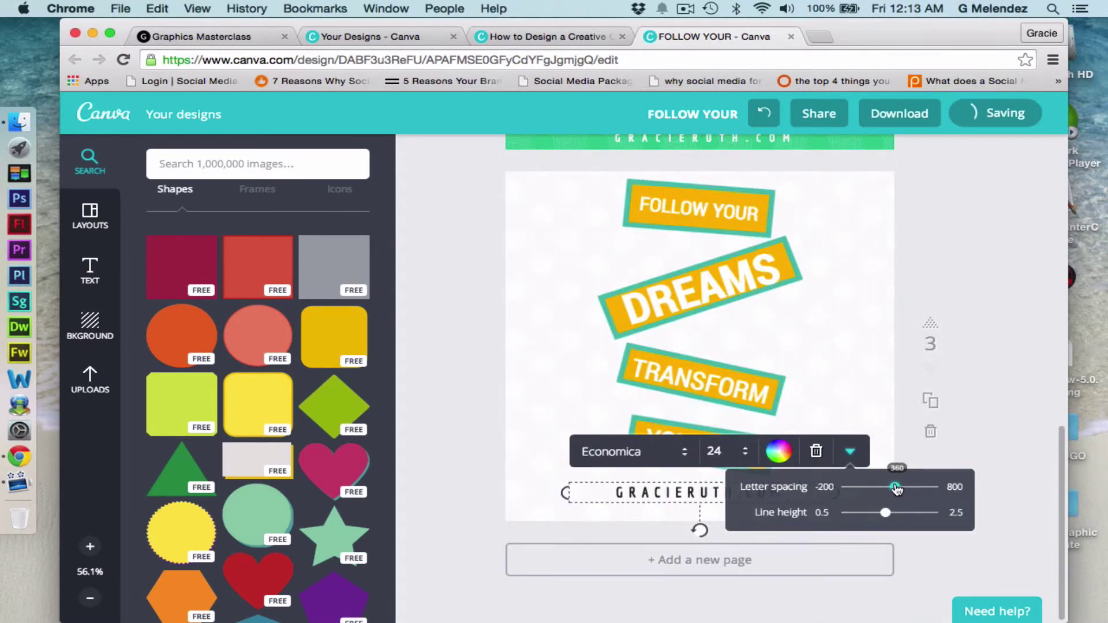
{"action": "left_click", "coordinate": [978, 384]}
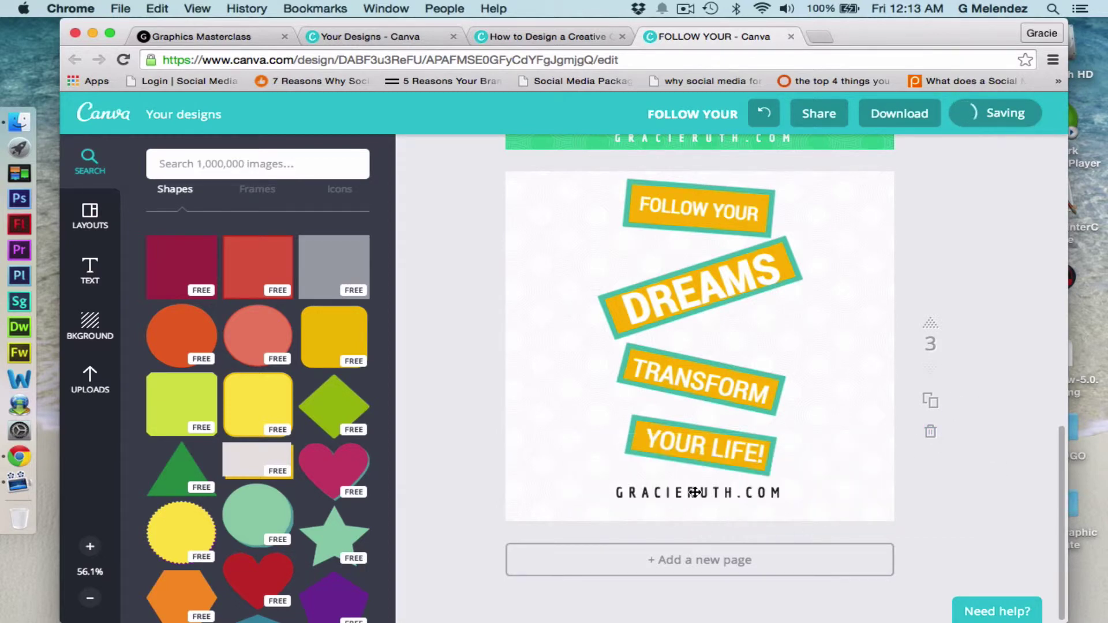
{"action": "left_click_drag", "start_coordinate": [692, 492], "coordinate": [712, 495]}
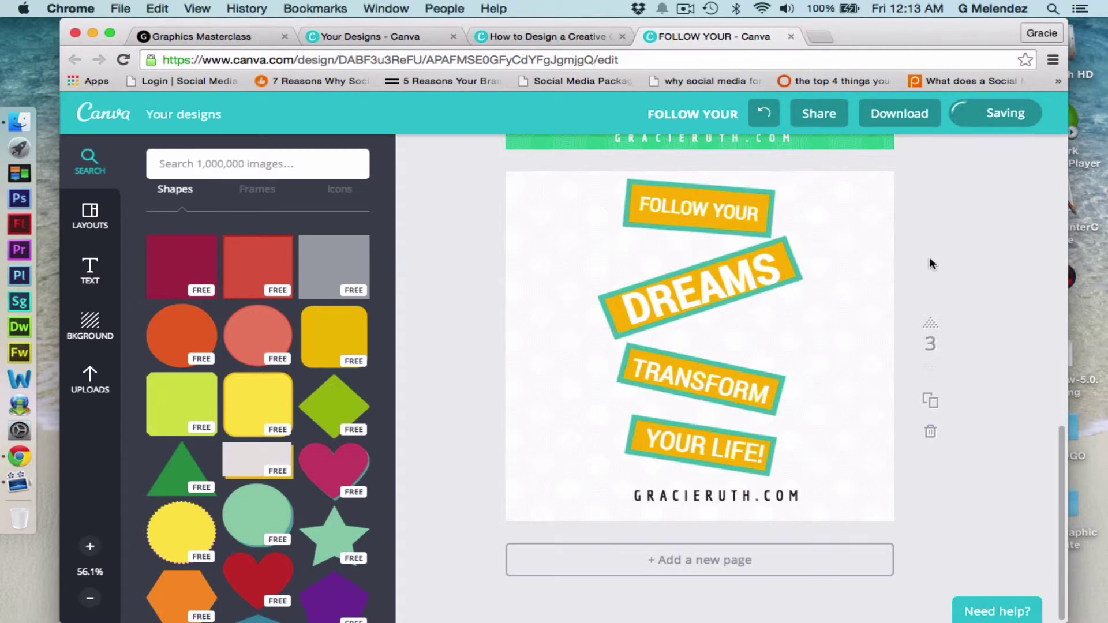
Try yellow, teal, white, light green, blue, green and red page backgrounds.
{"action": "left_click", "coordinate": [88, 326]}
{"action": "left_click", "coordinate": [204, 264]}
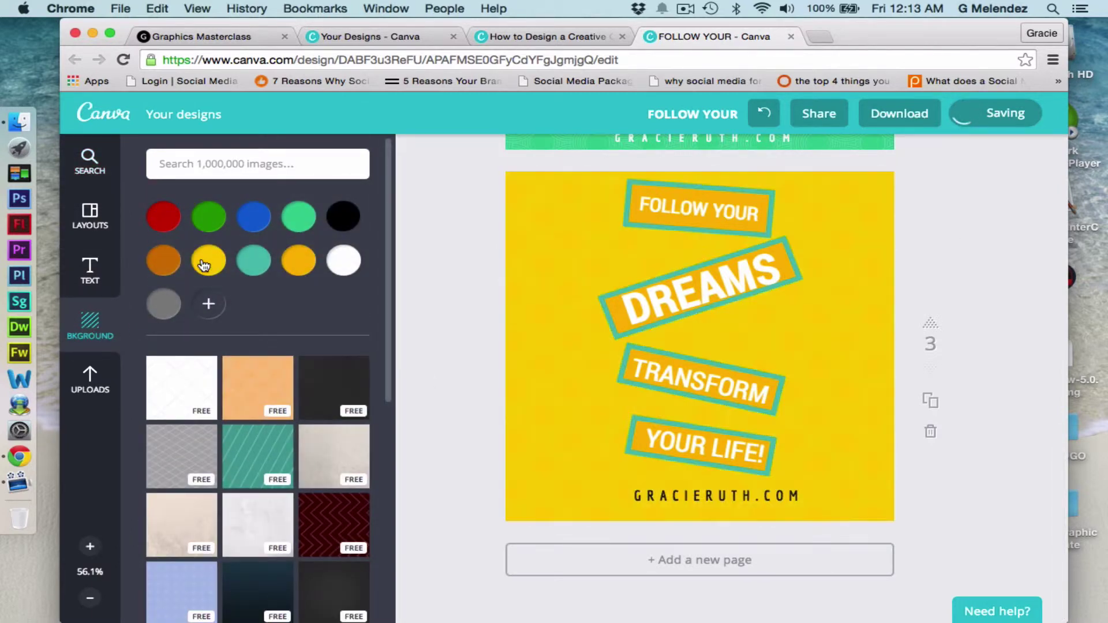
{"action": "left_click", "coordinate": [252, 264]}
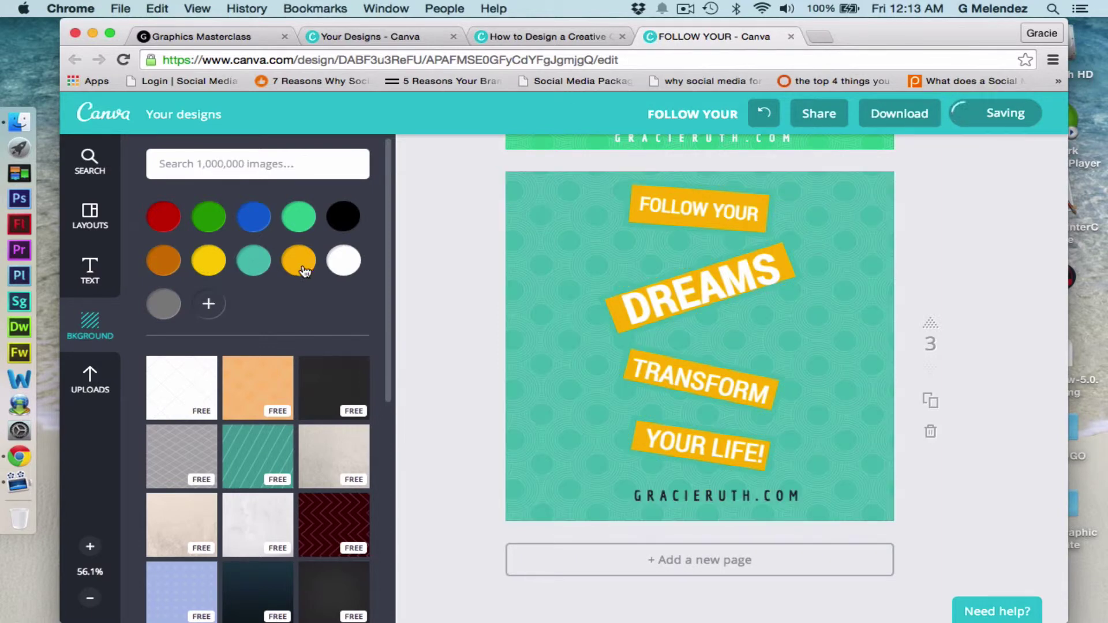
{"action": "left_click", "coordinate": [341, 264]}
{"action": "left_click", "coordinate": [303, 217]}
{"action": "left_click", "coordinate": [259, 220]}
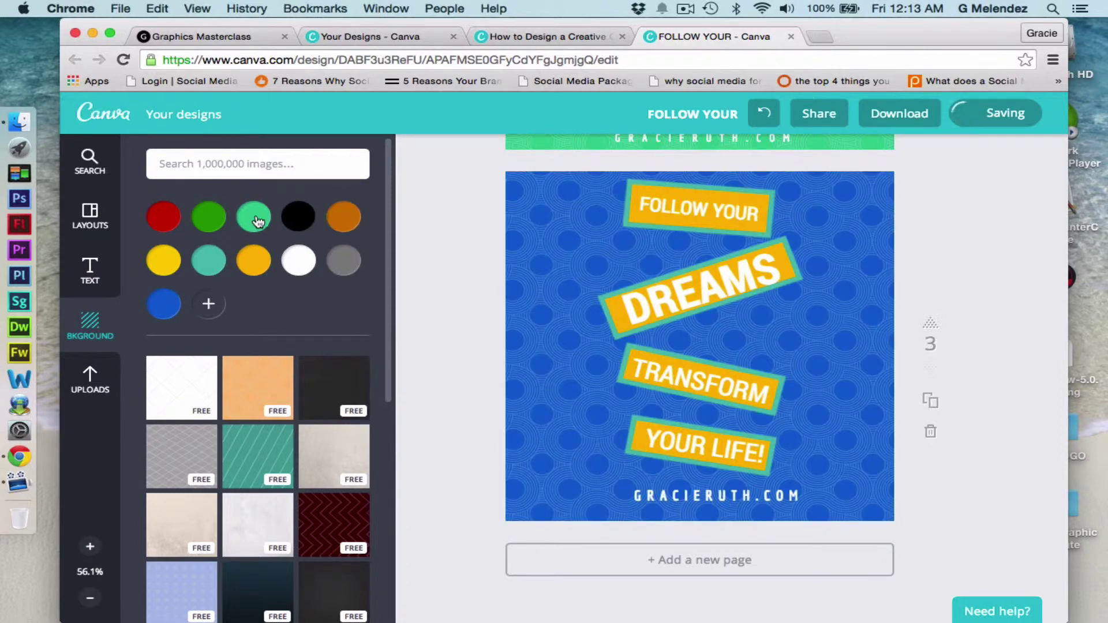
{"action": "left_click", "coordinate": [209, 225]}
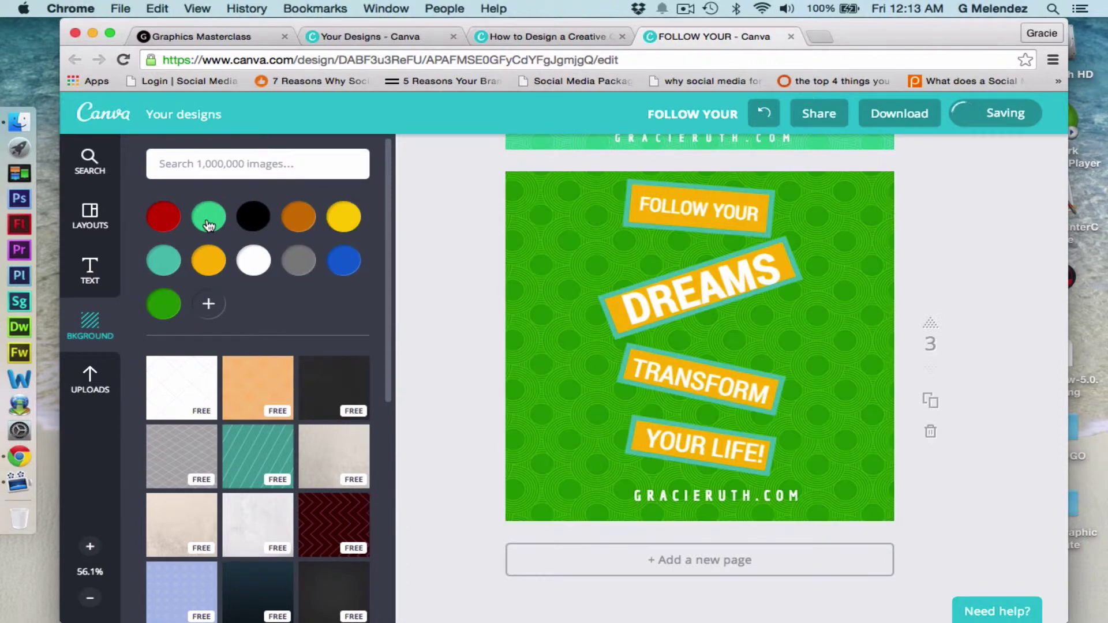
{"action": "left_click", "coordinate": [167, 224]}
Try diamond, peach, charcoal, concrete, teal striped and light blue background textures.
{"action": "left_click", "coordinate": [179, 378]}
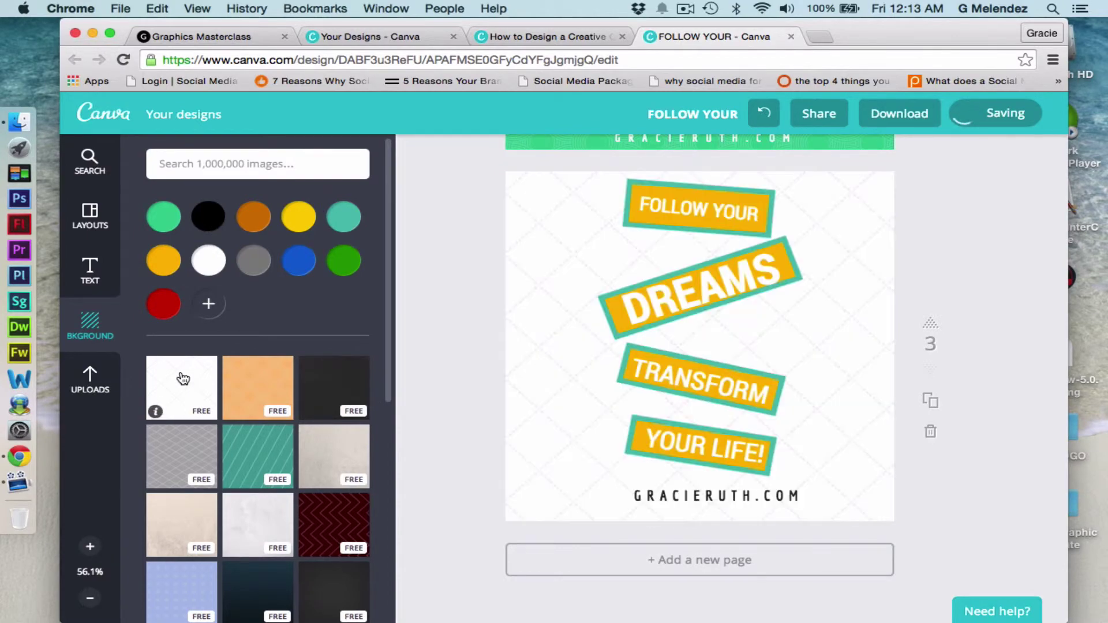
{"action": "left_click", "coordinate": [251, 381]}
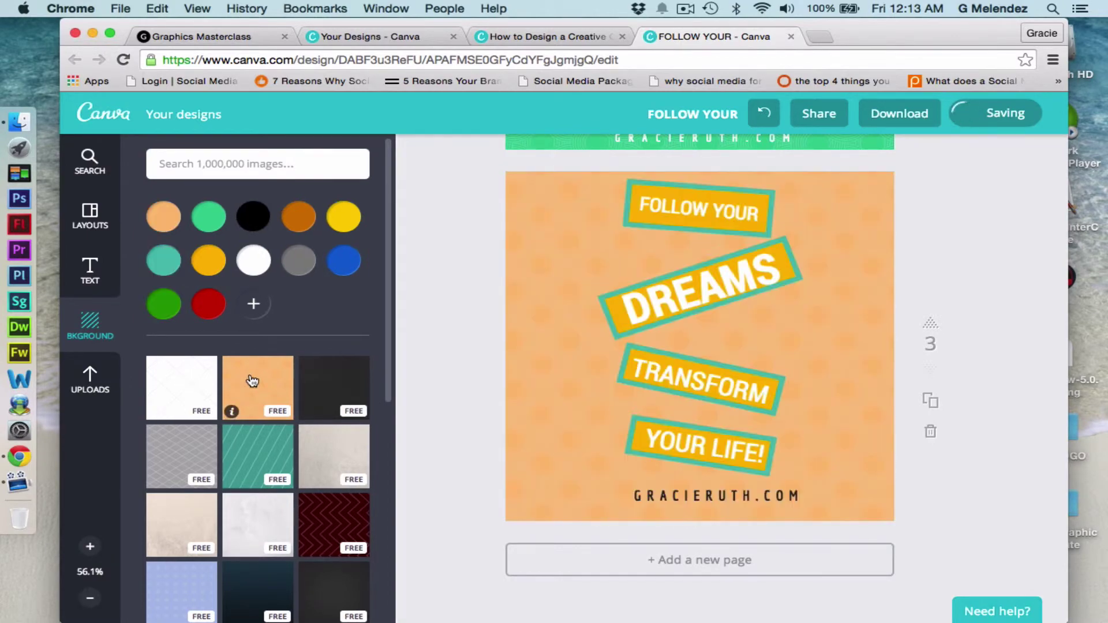
{"action": "left_click", "coordinate": [348, 389]}
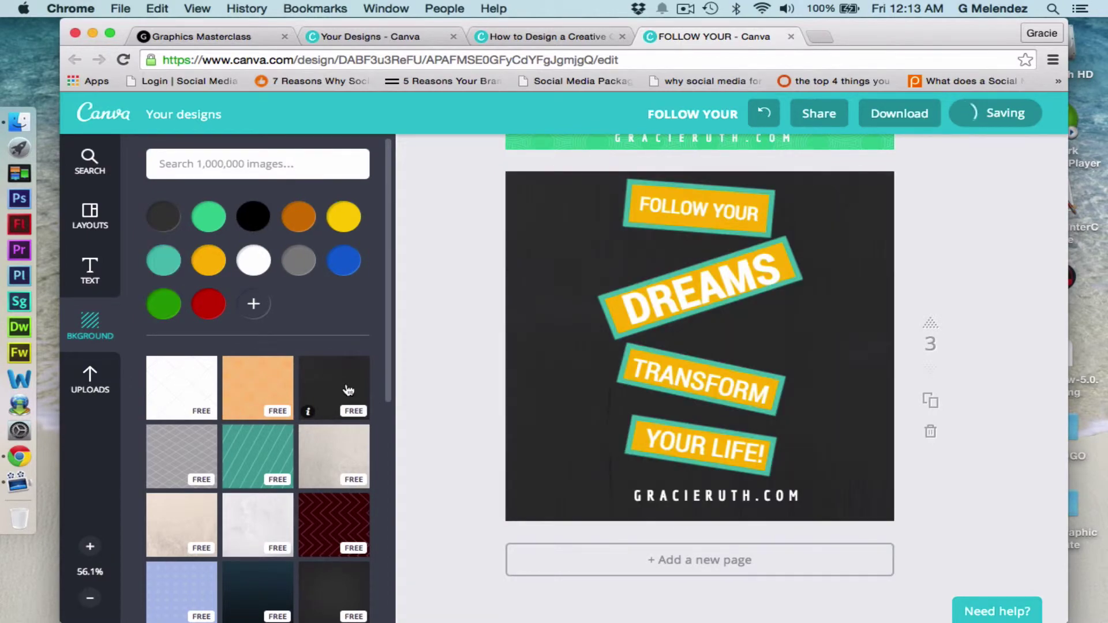
{"action": "left_click", "coordinate": [343, 436]}
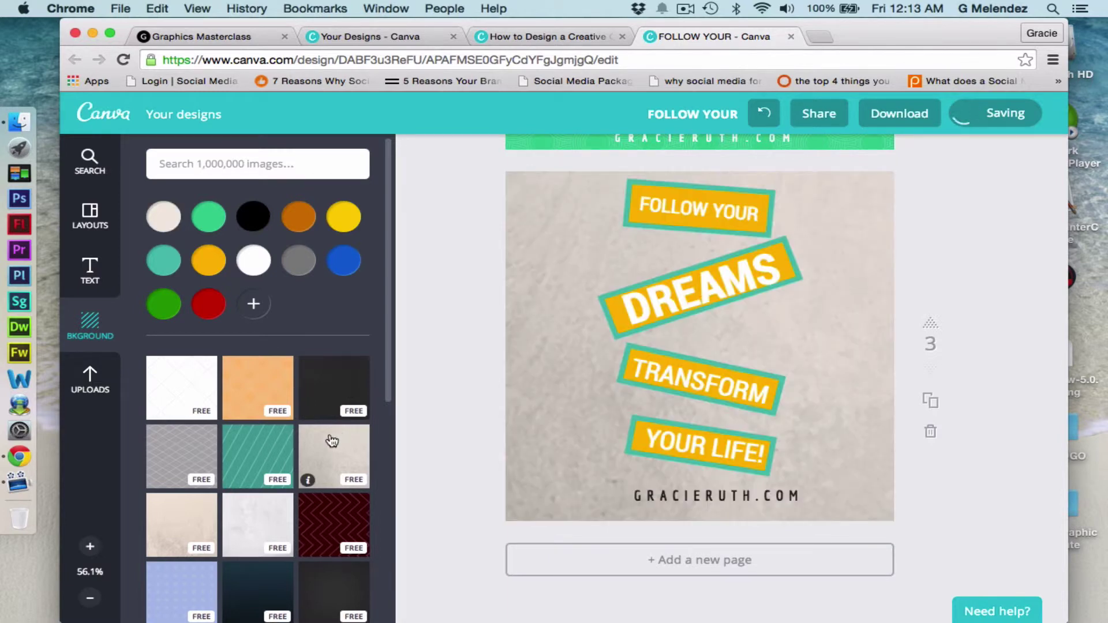
{"action": "left_click", "coordinate": [257, 450]}
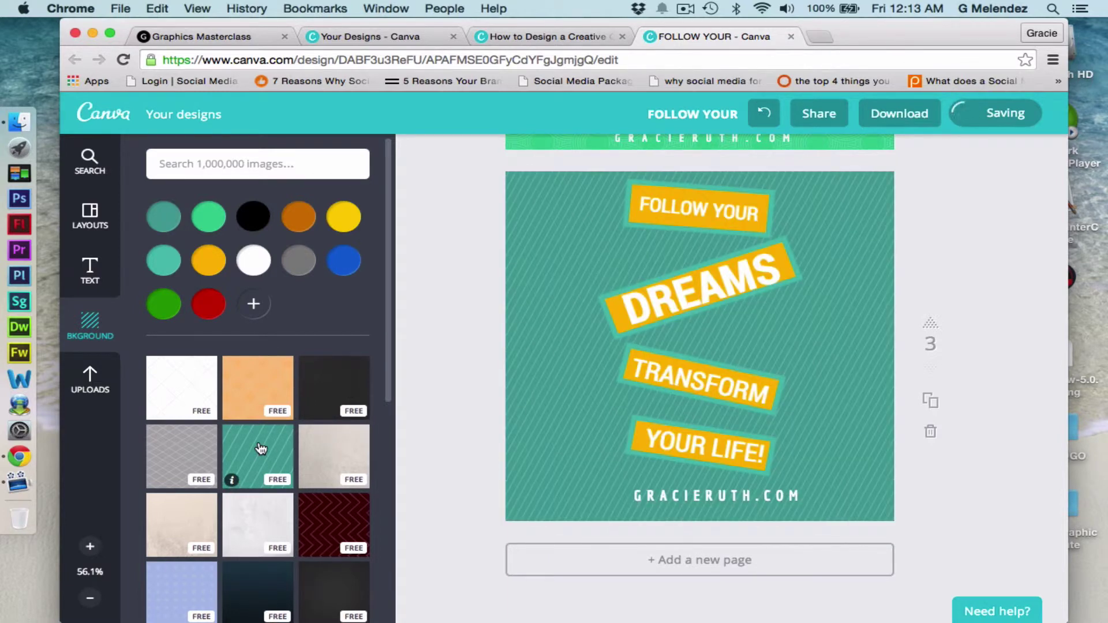
{"action": "left_click", "coordinate": [197, 461]}
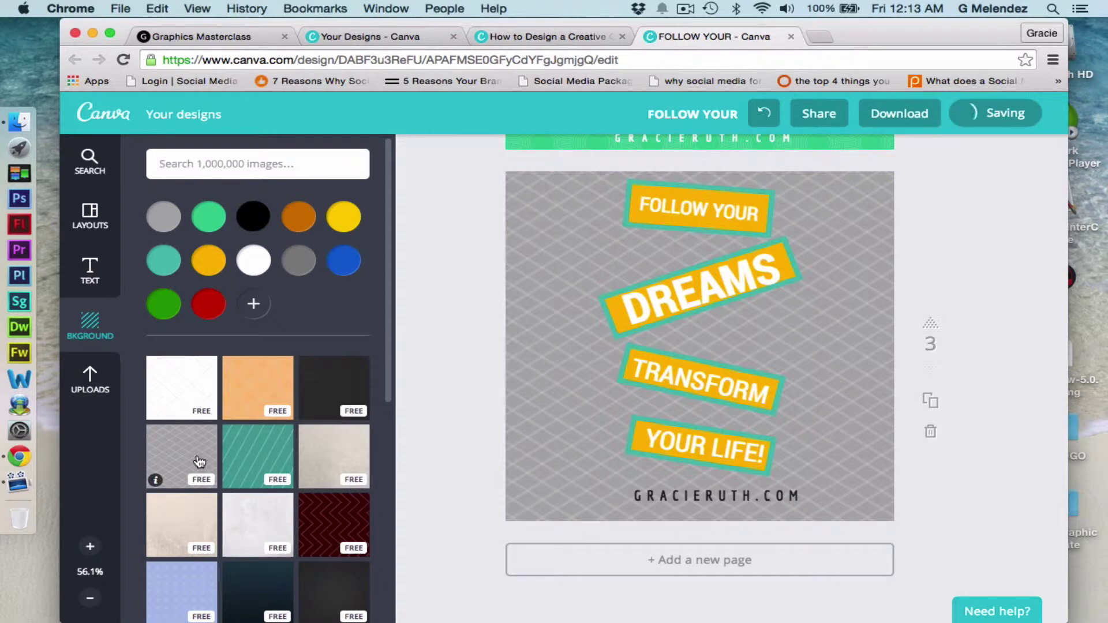
{"action": "scroll", "coordinate": [198, 462], "scroll_direction": "down", "scroll_amount": 3}
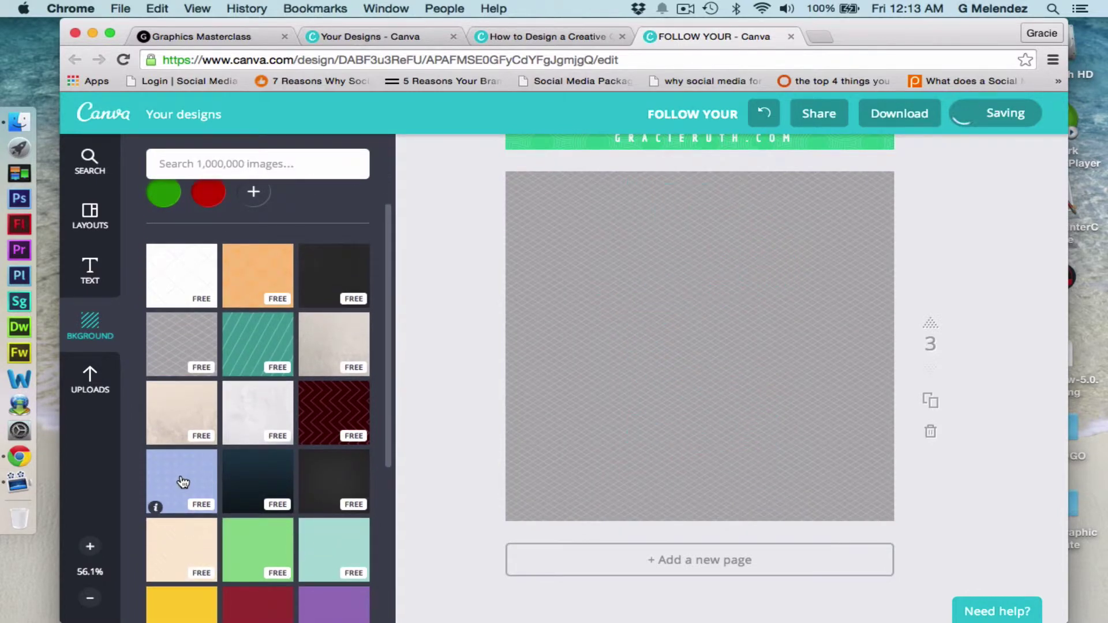
{"action": "left_click", "coordinate": [183, 482]}
{"action": "scroll", "coordinate": [183, 479], "scroll_direction": "down", "scroll_amount": 3}
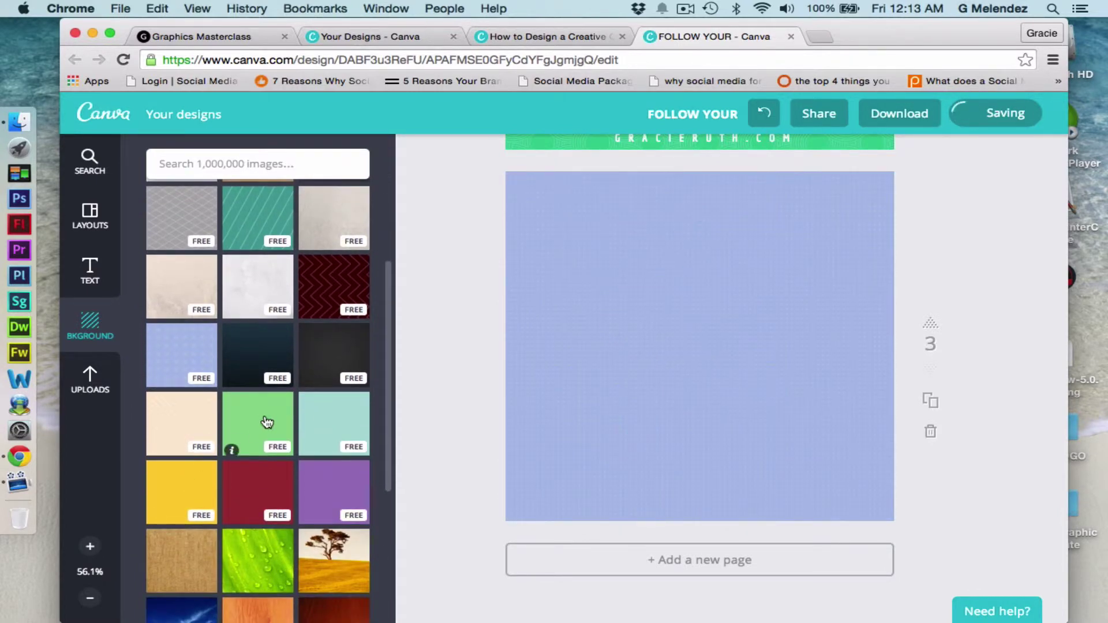
Try mint, purple, savanna and leaf photo backgrounds, then choose the white diamond pattern.
{"action": "left_click", "coordinate": [266, 423]}
{"action": "left_click", "coordinate": [342, 417]}
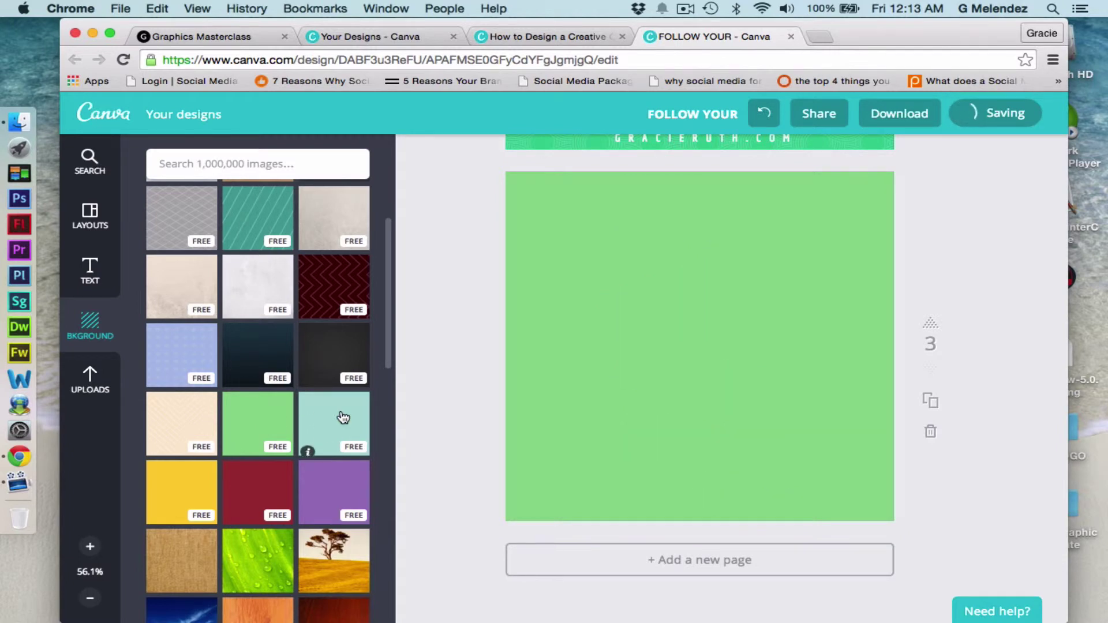
{"action": "left_click", "coordinate": [317, 501]}
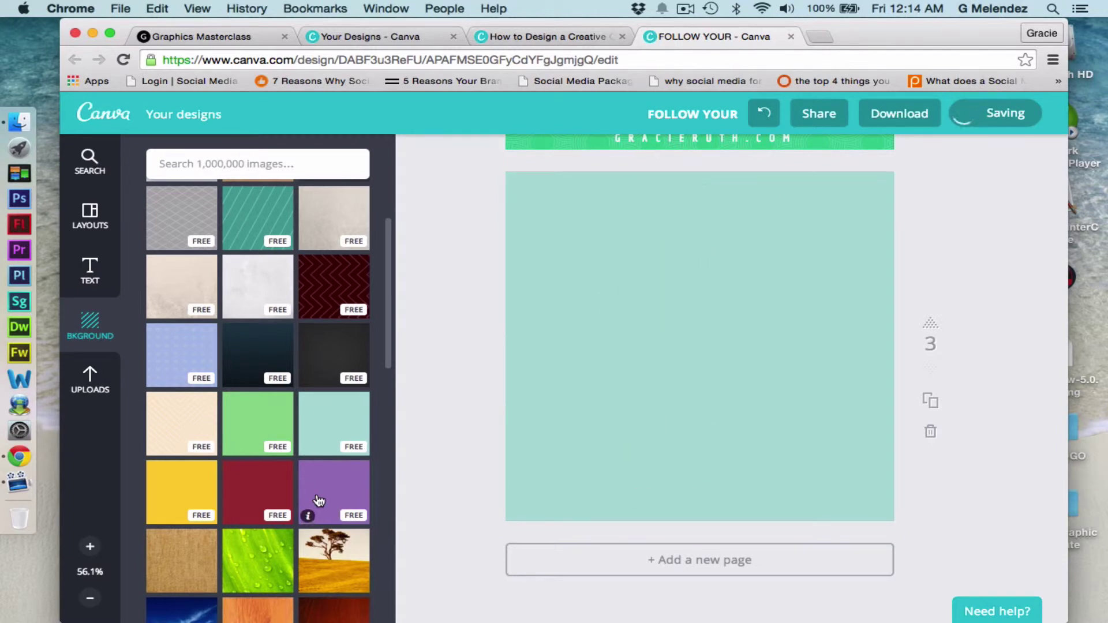
{"action": "left_click", "coordinate": [324, 543]}
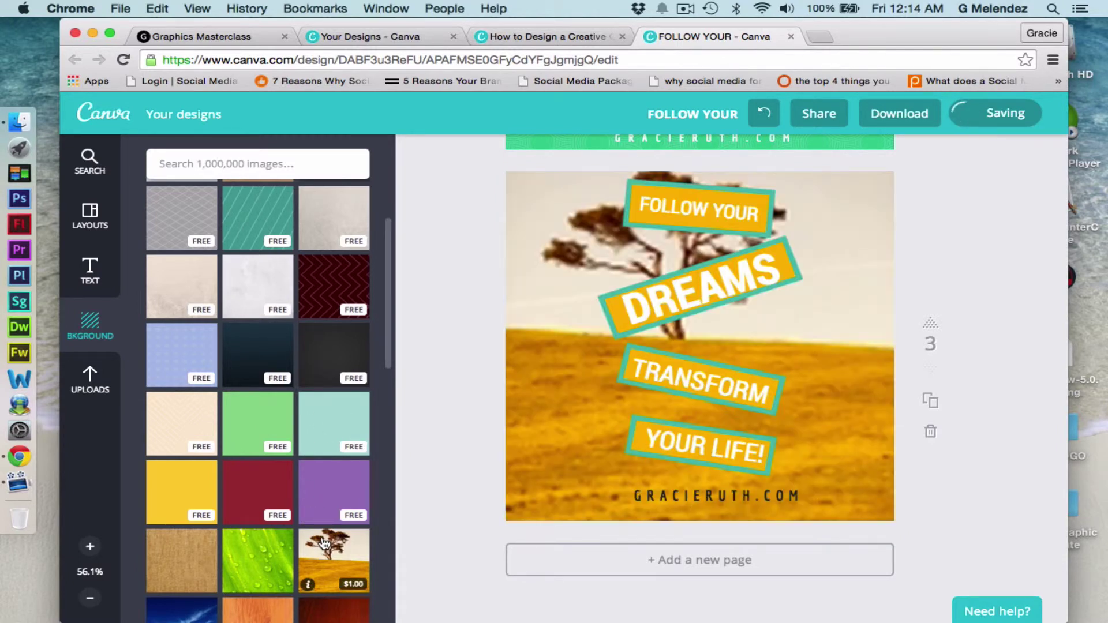
{"action": "scroll", "coordinate": [315, 553], "scroll_direction": "down", "scroll_amount": 5}
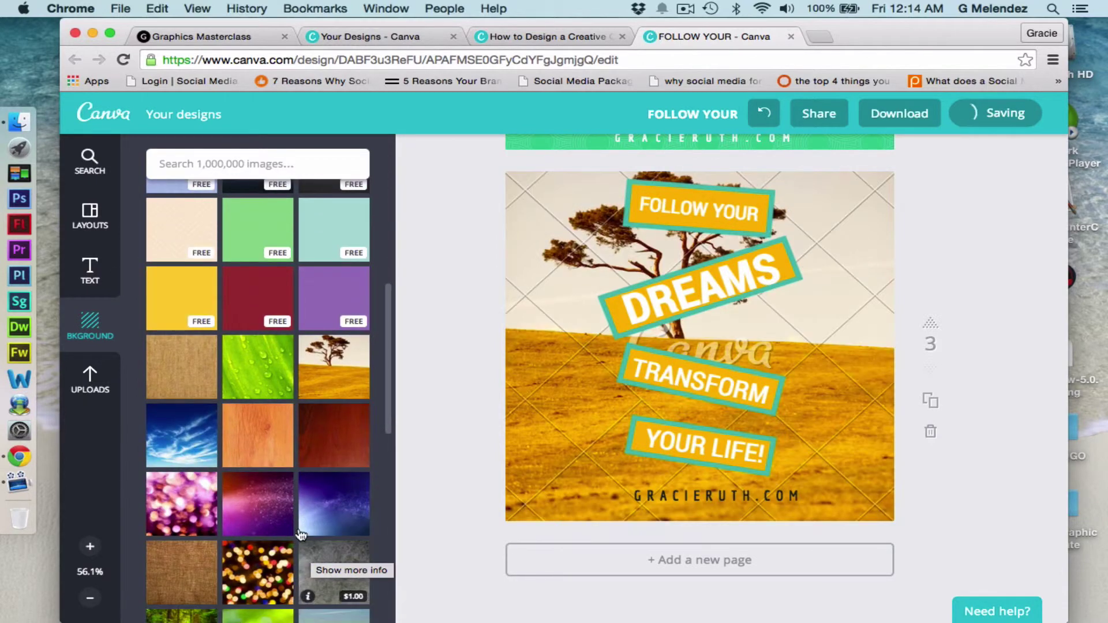
{"action": "left_click", "coordinate": [269, 373]}
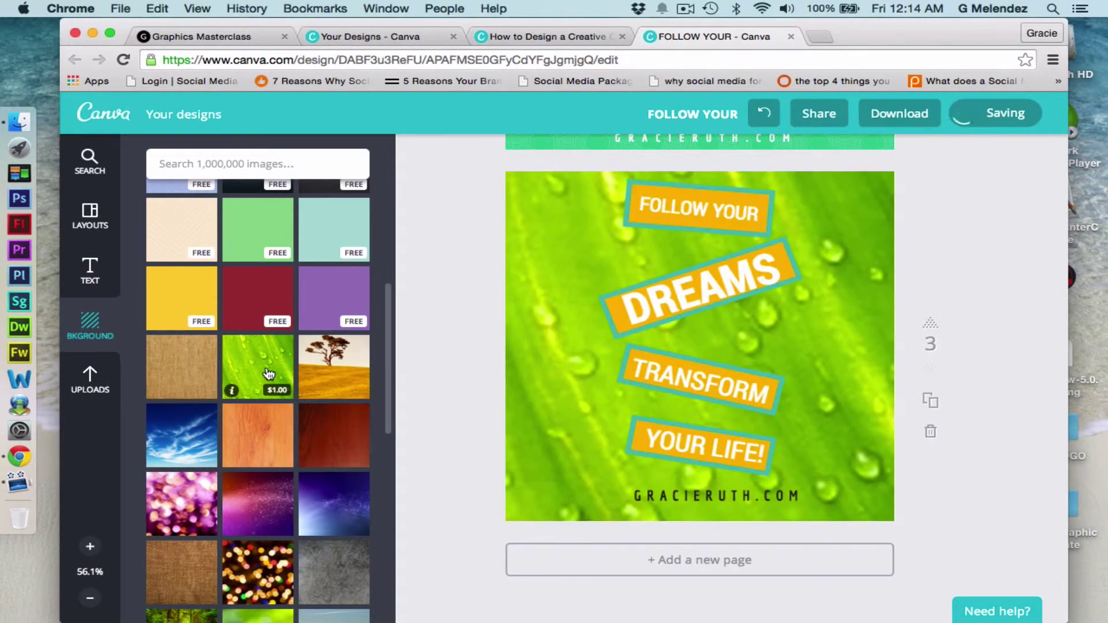
{"action": "scroll", "coordinate": [269, 373], "scroll_direction": "up", "scroll_amount": 6}
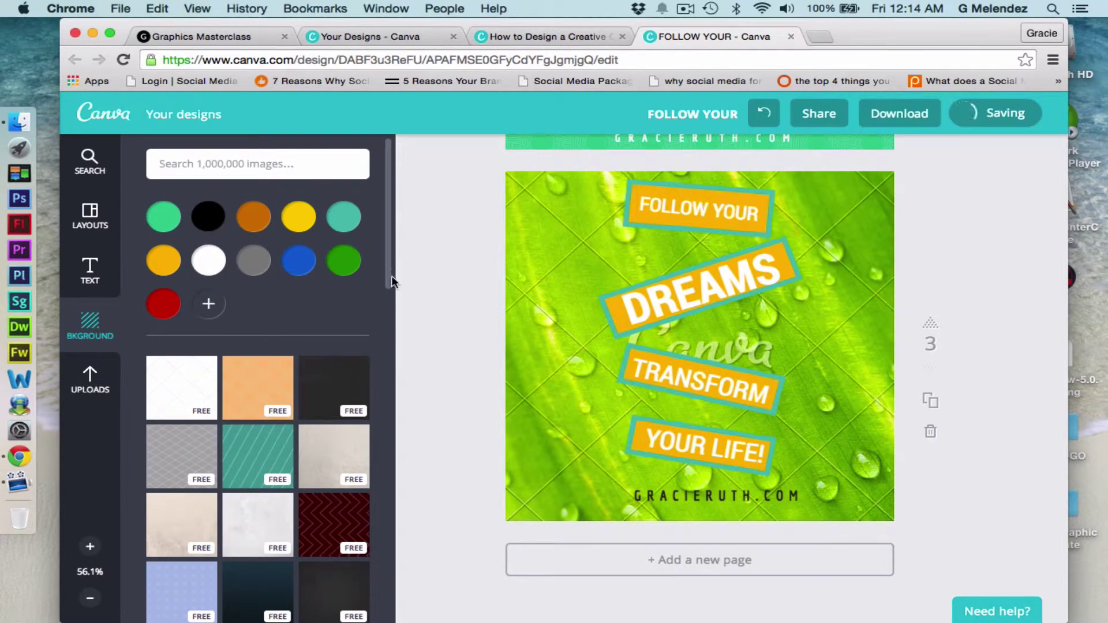
{"action": "left_click", "coordinate": [181, 388]}
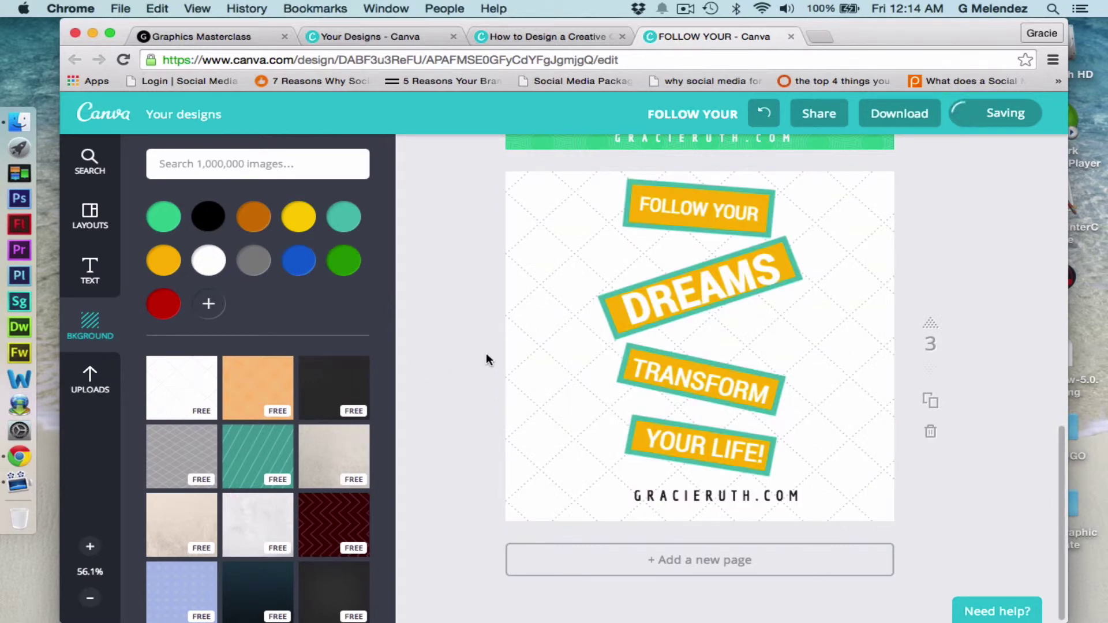
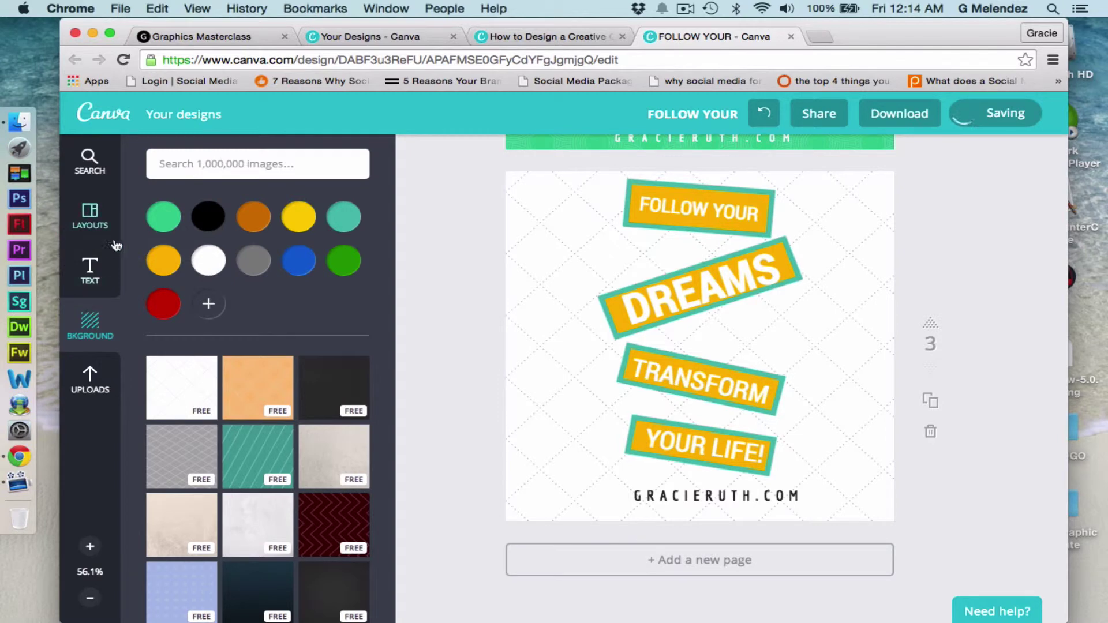
Add a square from the basic shapes to the design and colour it gray.
{"action": "left_click", "coordinate": [89, 160]}
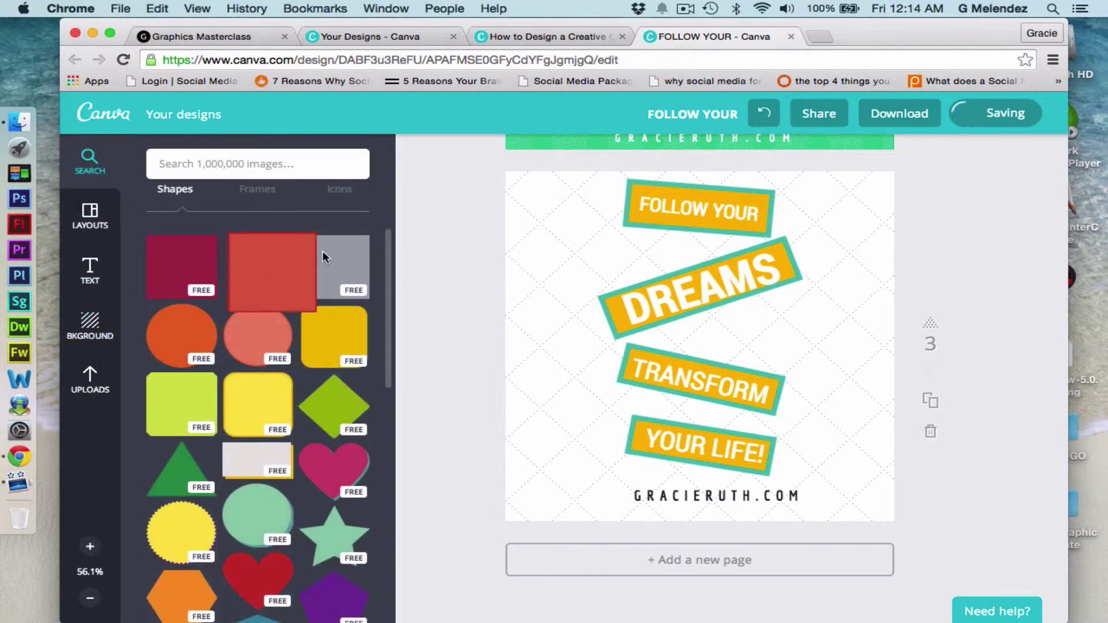
{"action": "left_click_drag", "start_coordinate": [364, 259], "coordinate": [601, 230]}
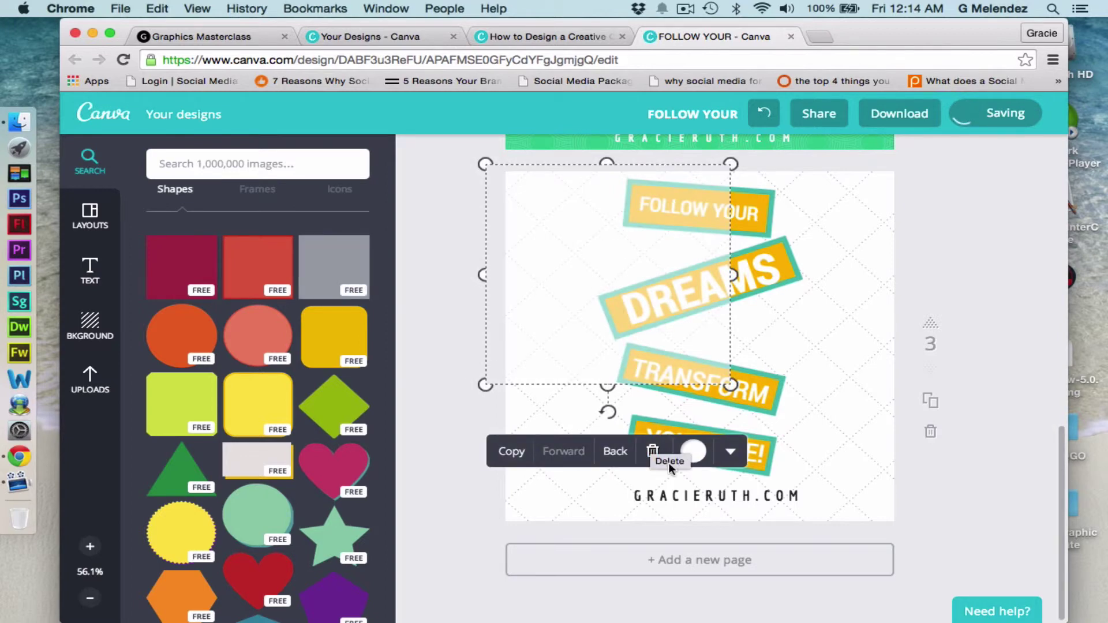
{"action": "left_click", "coordinate": [693, 451]}
{"action": "left_click", "coordinate": [761, 363]}
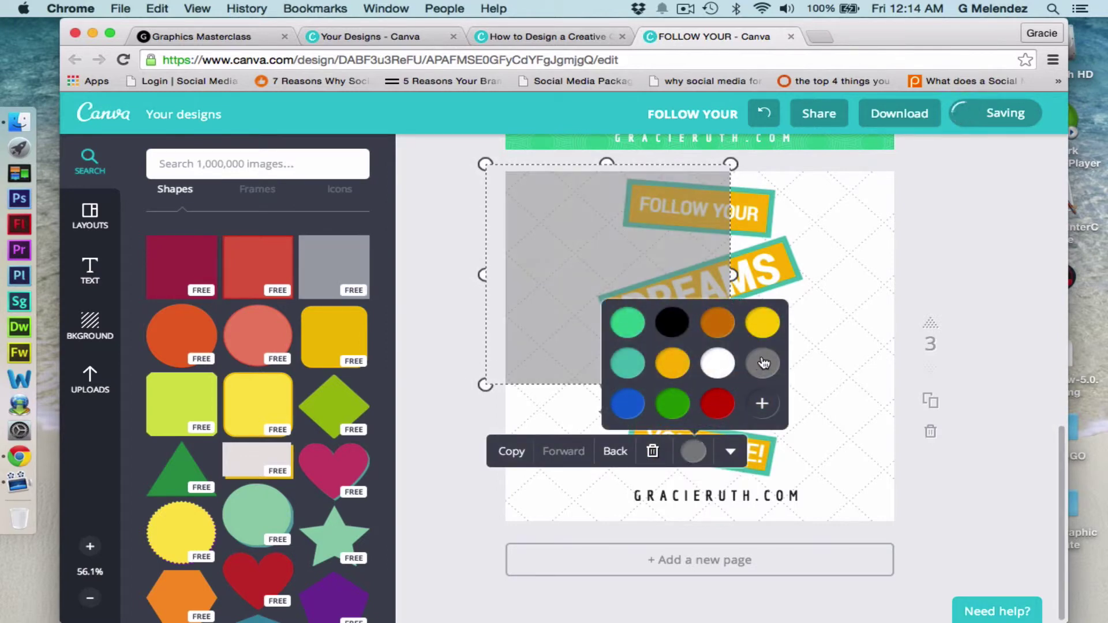
{"action": "left_click", "coordinate": [854, 255]}
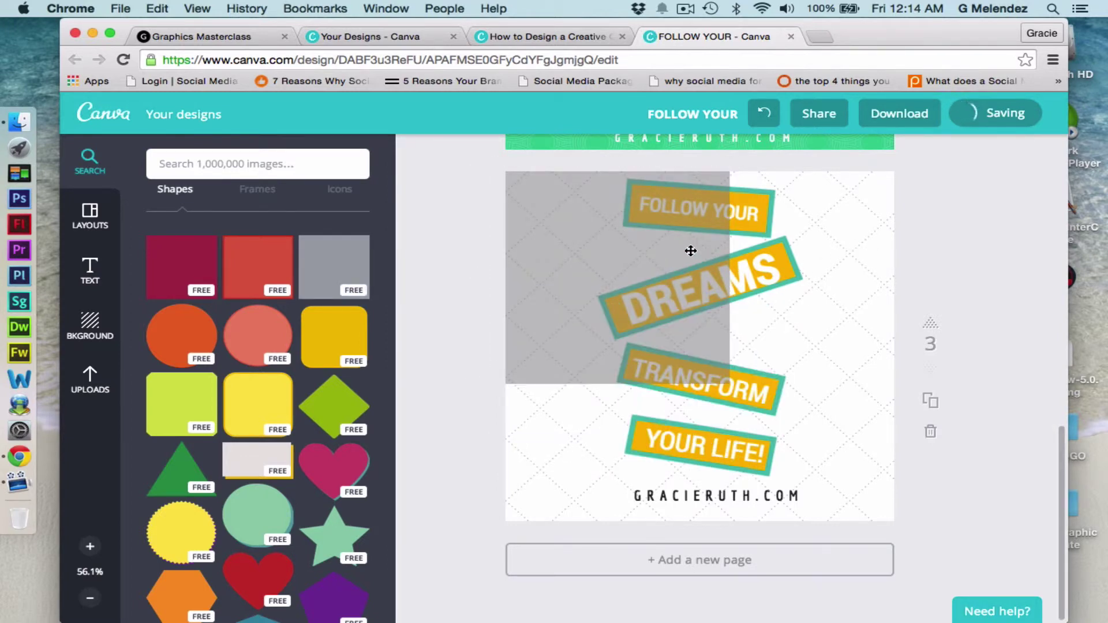
Shrink the gray square into a small box over the FOLLOW YOUR banner.
{"action": "left_click_drag", "start_coordinate": [691, 250], "coordinate": [804, 247]}
{"action": "left_click", "coordinate": [714, 390]}
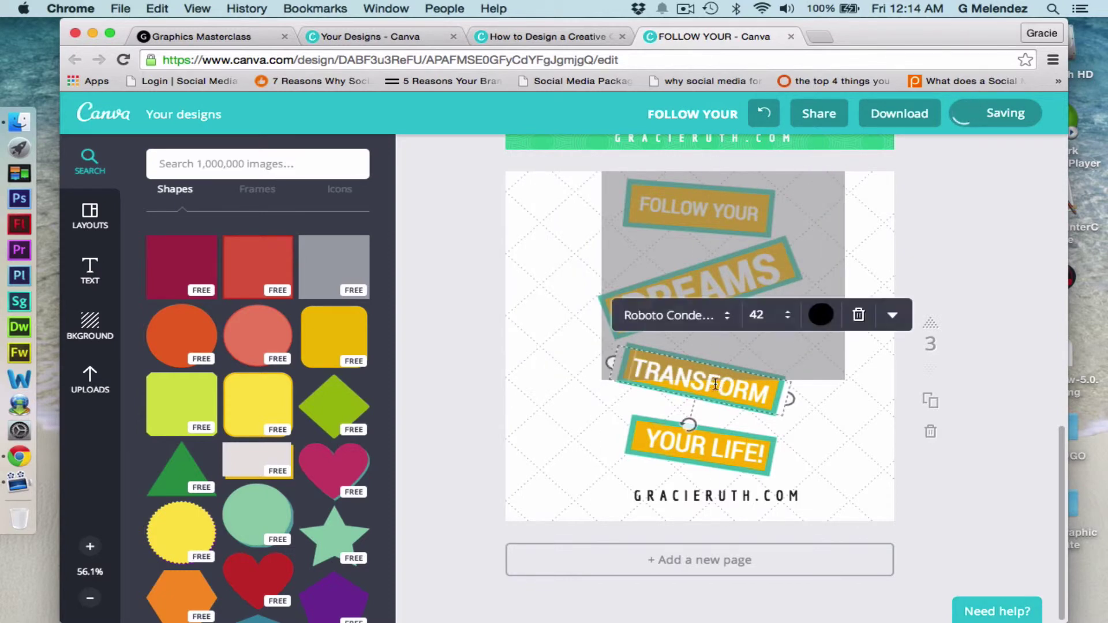
{"action": "left_click", "coordinate": [841, 351]}
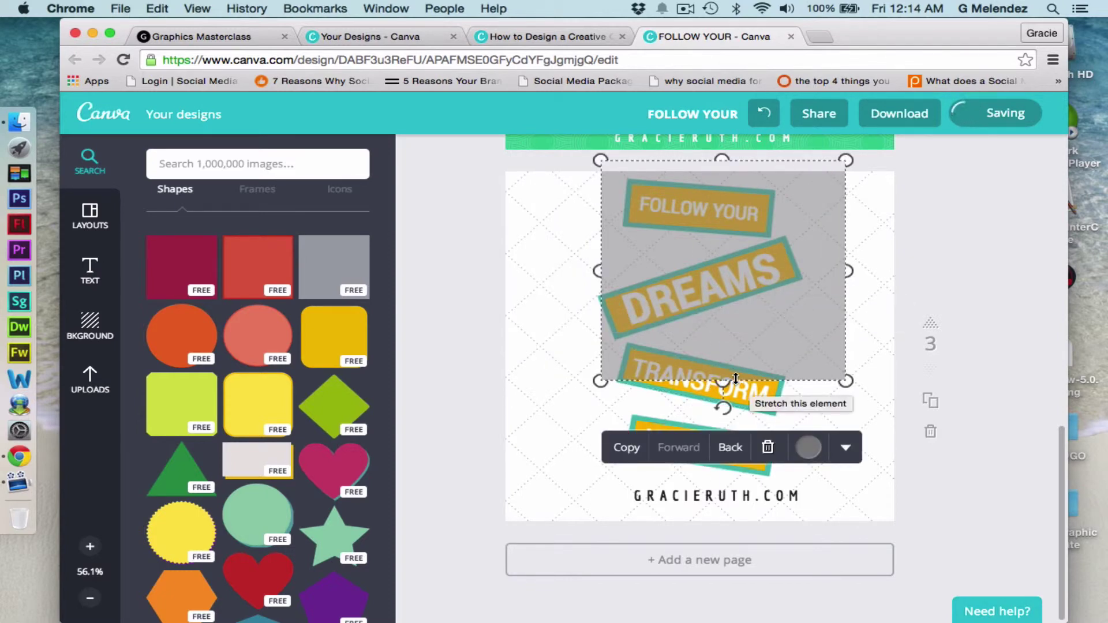
{"action": "left_click_drag", "start_coordinate": [722, 381], "coordinate": [722, 220]}
{"action": "left_click_drag", "start_coordinate": [602, 189], "coordinate": [692, 171]}
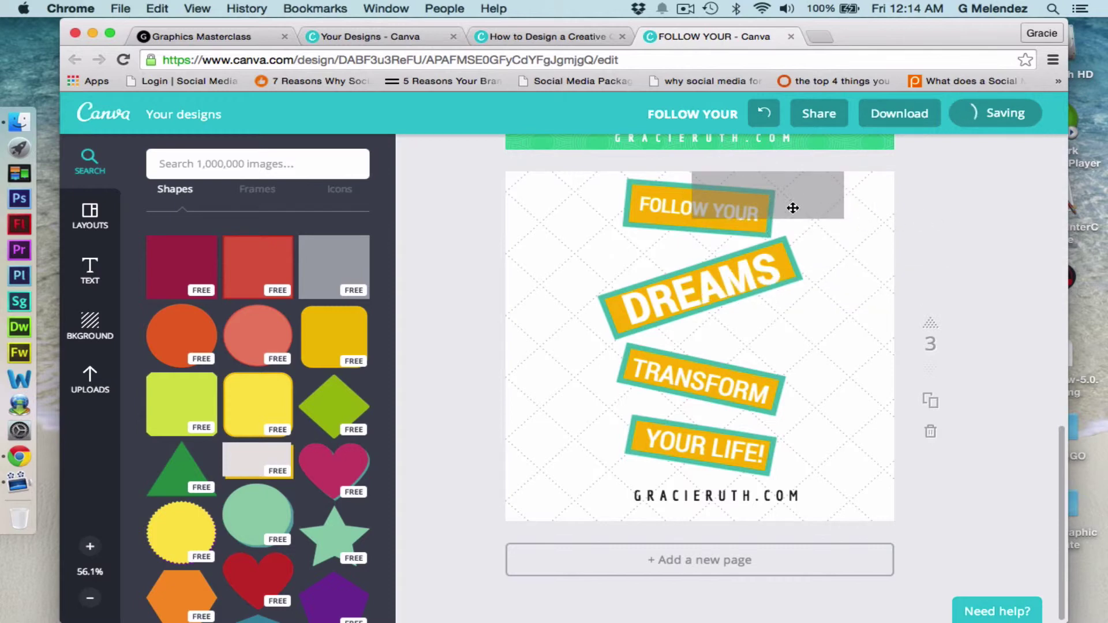
{"action": "left_click_drag", "start_coordinate": [793, 208], "coordinate": [742, 223]}
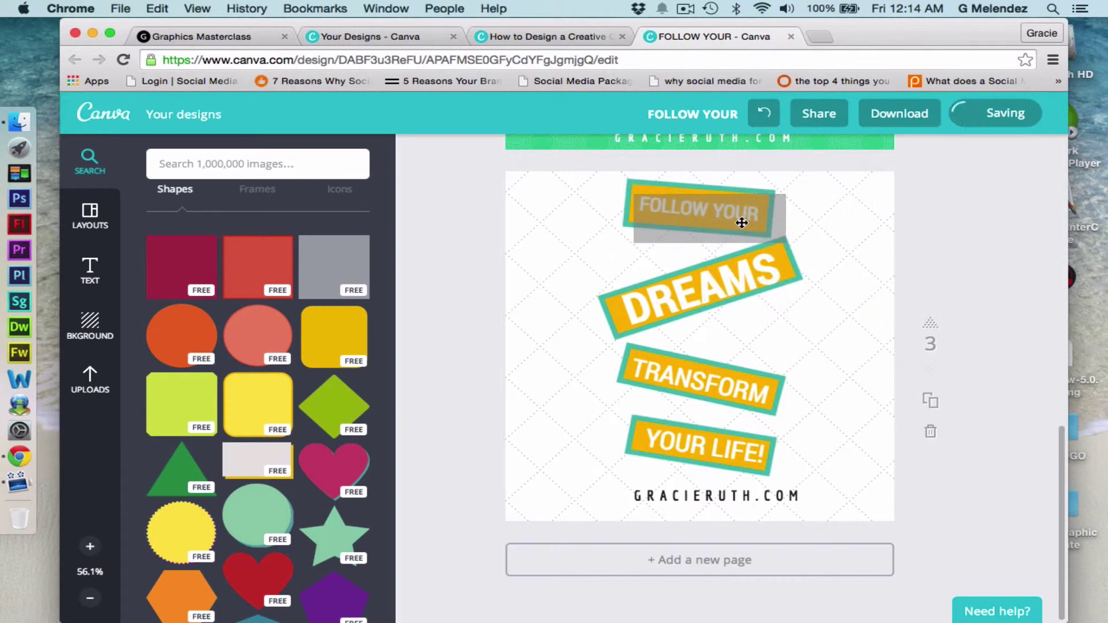
Tilt the gray box to the banner's angle and make it narrower and shorter.
{"action": "left_click", "coordinate": [714, 239]}
{"action": "key", "text": "super+minus"}
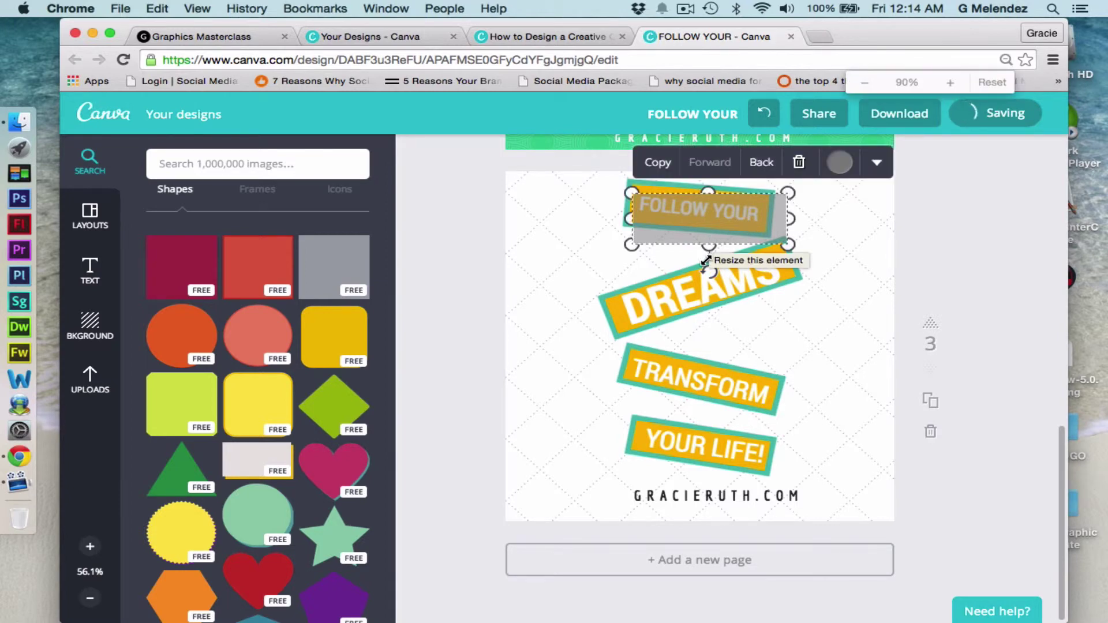
{"action": "left_click_drag", "start_coordinate": [714, 282], "coordinate": [710, 283]}
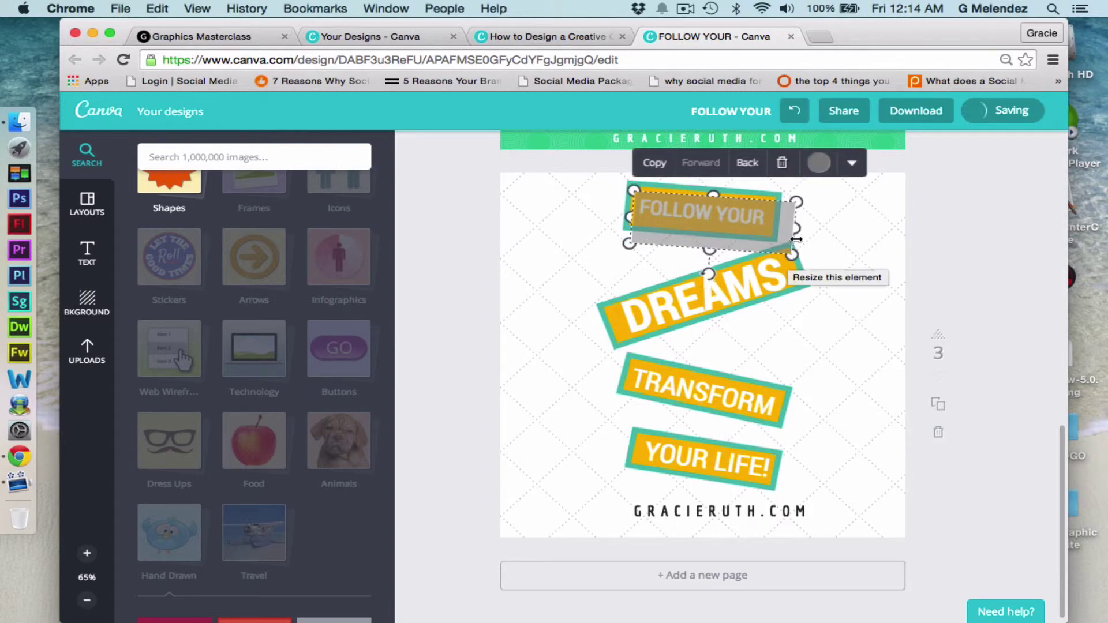
{"action": "left_click_drag", "start_coordinate": [796, 229], "coordinate": [786, 227]}
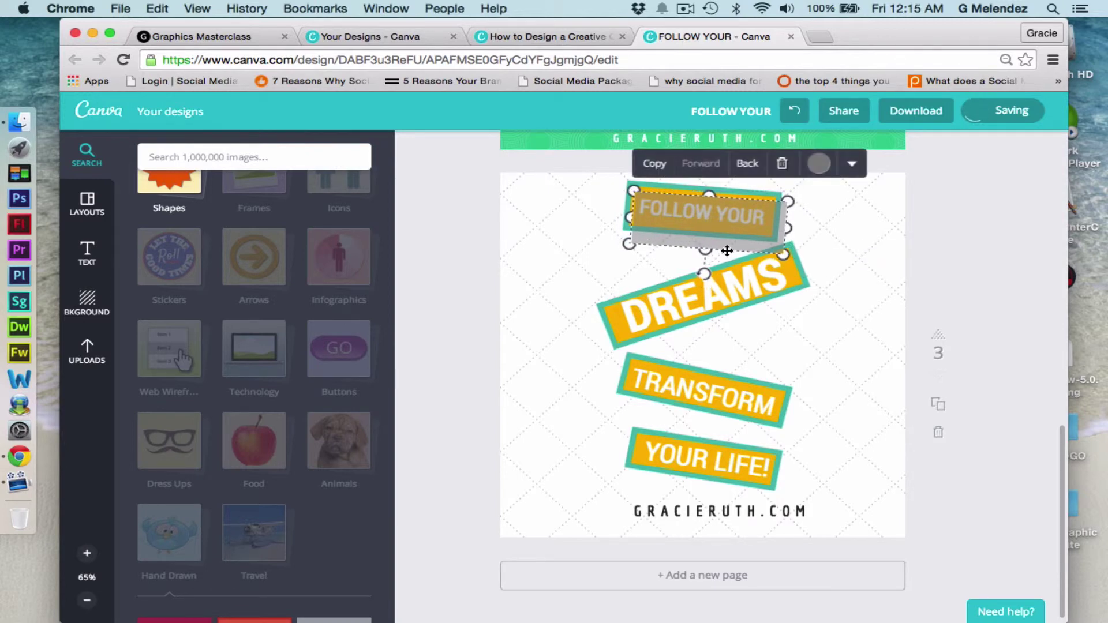
{"action": "left_click_drag", "start_coordinate": [705, 250], "coordinate": [705, 244]}
{"action": "left_click", "coordinate": [866, 218]}
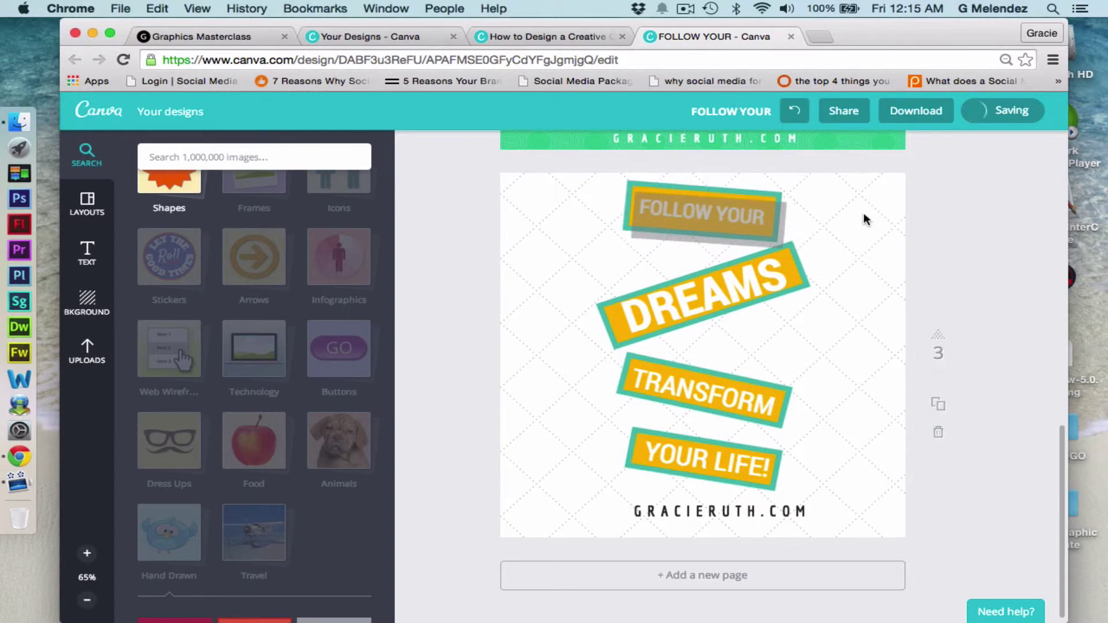
Send the gray box back two layers so it sits behind the FOLLOW YOUR banner.
{"action": "left_click", "coordinate": [725, 214]}
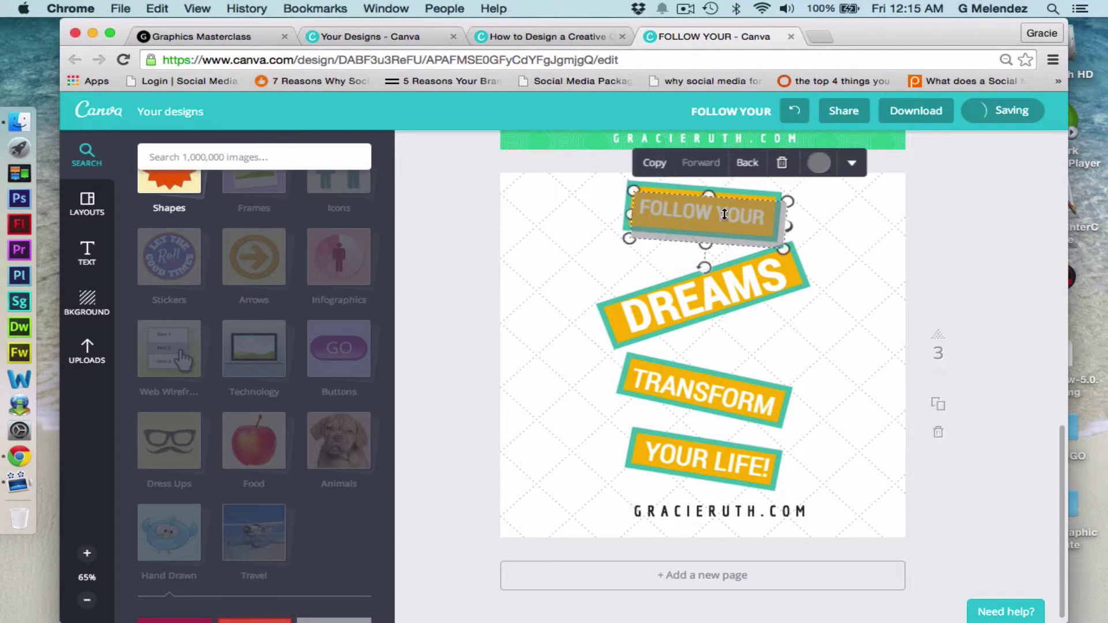
{"action": "left_click", "coordinate": [748, 164]}
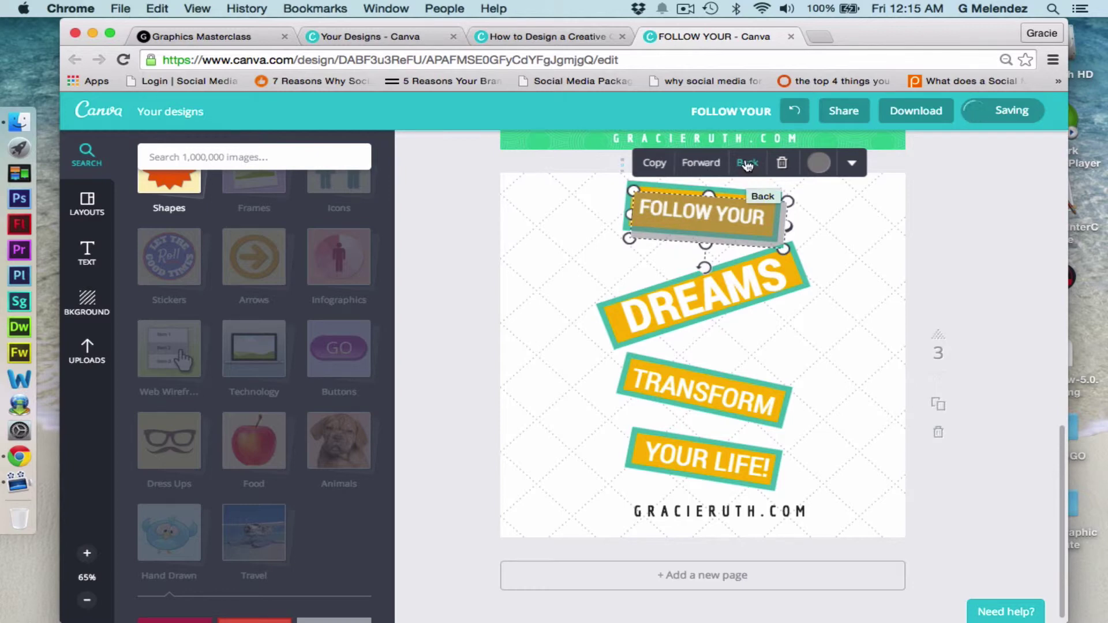
{"action": "left_click", "coordinate": [747, 164]}
{"action": "left_click", "coordinate": [921, 221]}
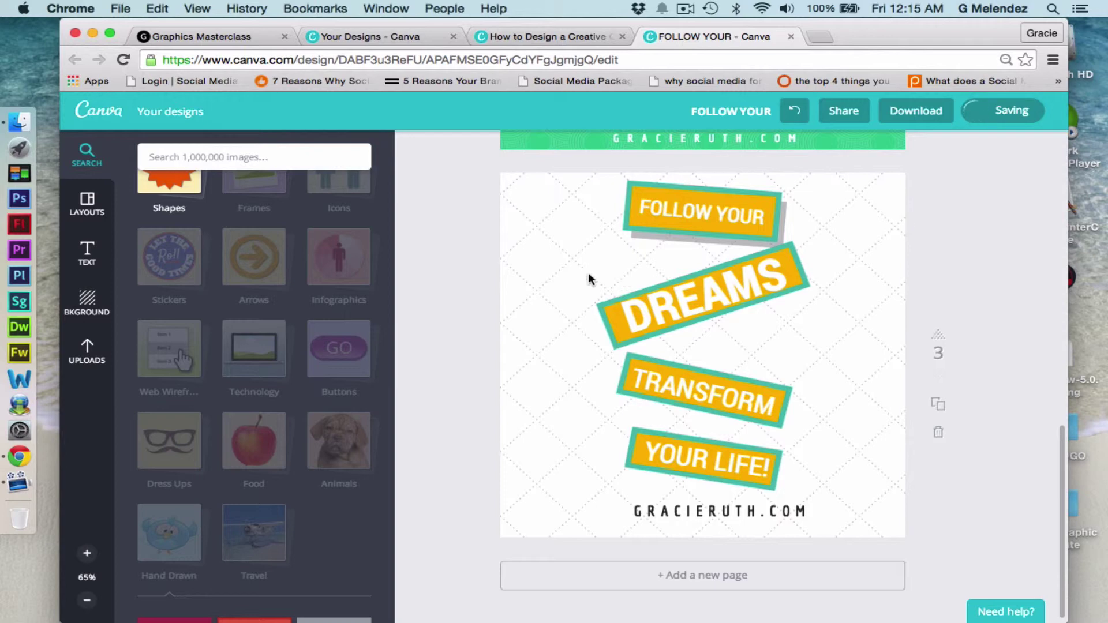
Scroll the elements panel and reopen the basic shapes collection.
{"action": "scroll", "coordinate": [446, 249], "scroll_direction": "up", "scroll_amount": 3}
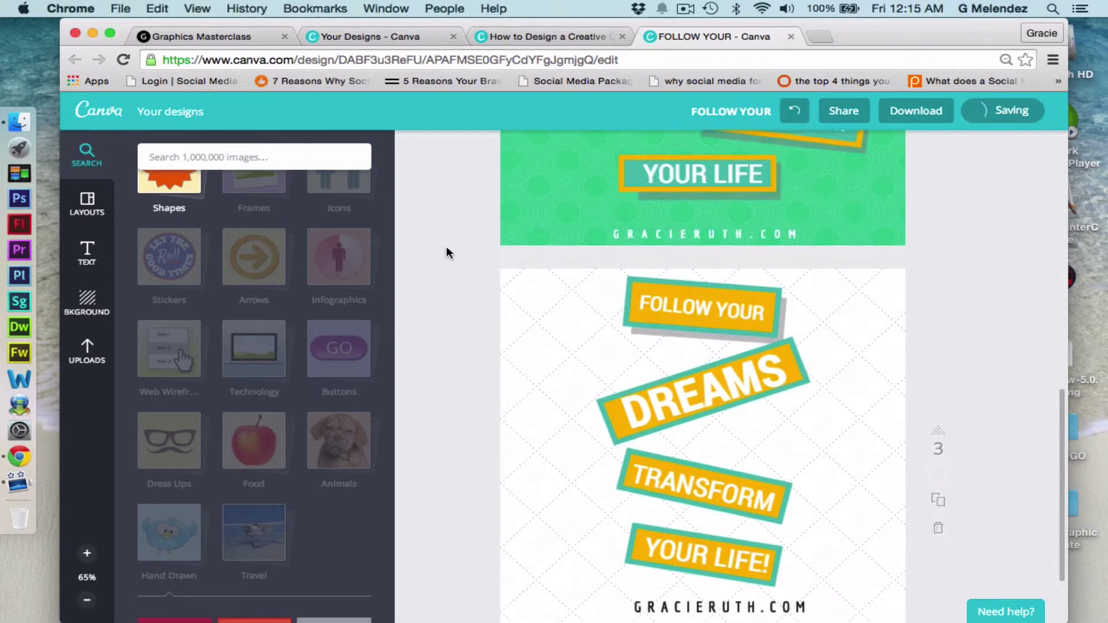
{"action": "scroll", "coordinate": [446, 248], "scroll_direction": "down", "scroll_amount": 3}
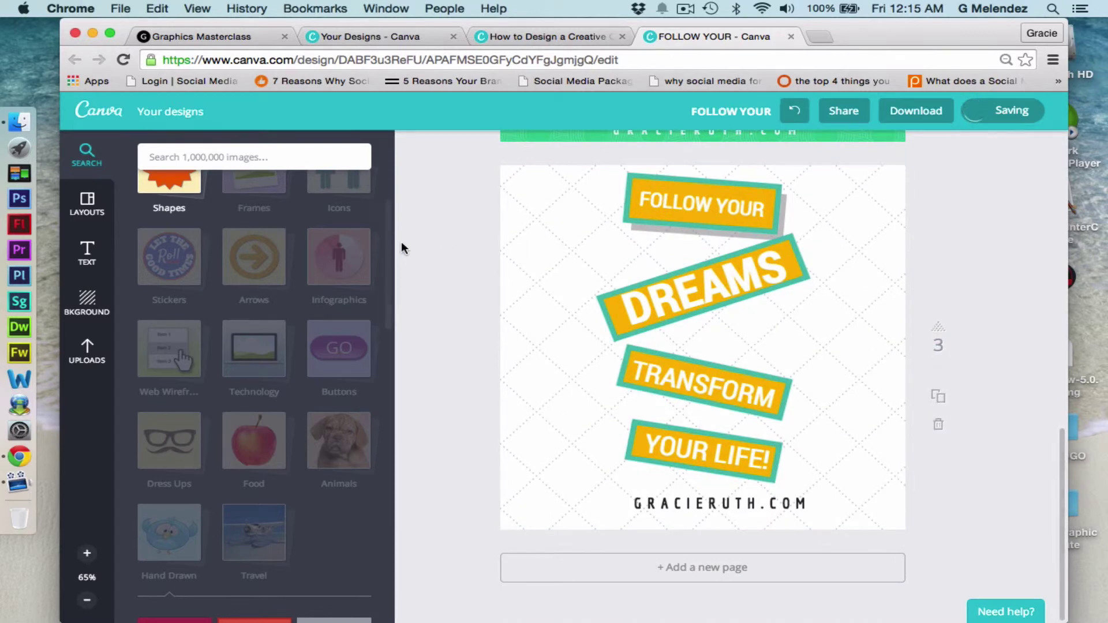
{"action": "scroll", "coordinate": [283, 243], "scroll_direction": "up", "scroll_amount": 5}
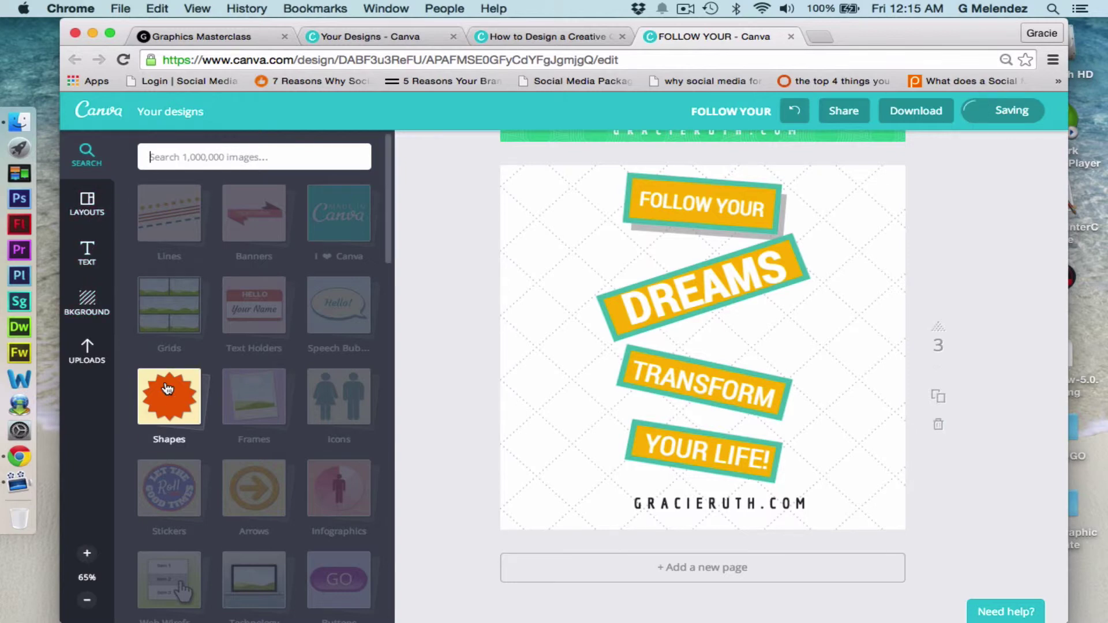
{"action": "left_click", "coordinate": [167, 404]}
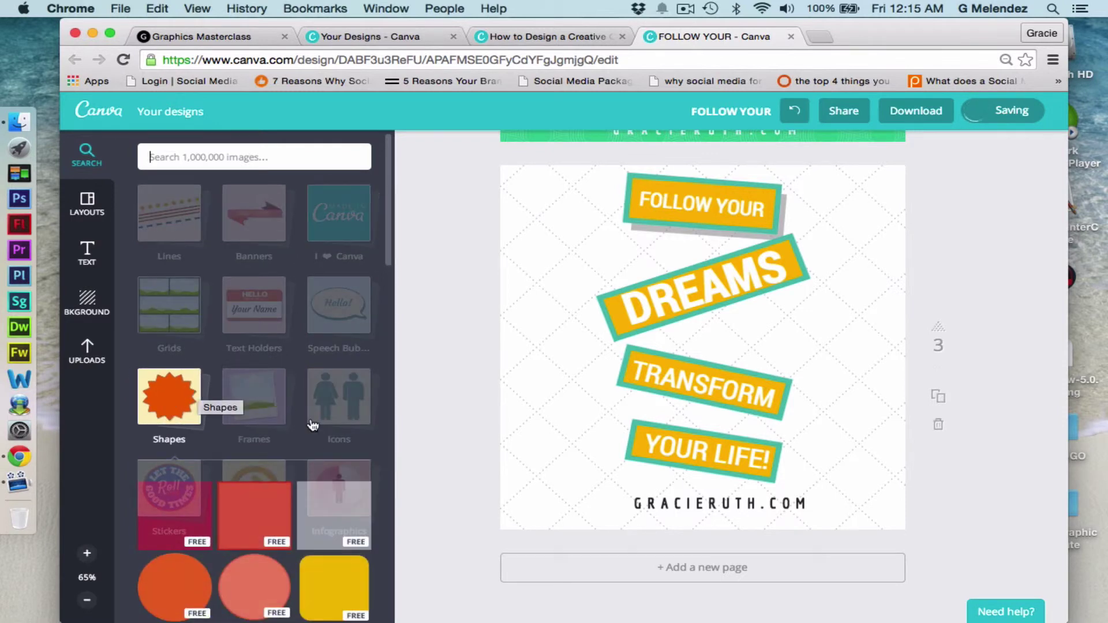
Add another square, colour it gray, and resize it into a wide strip.
{"action": "left_click_drag", "start_coordinate": [345, 369], "coordinate": [631, 297]}
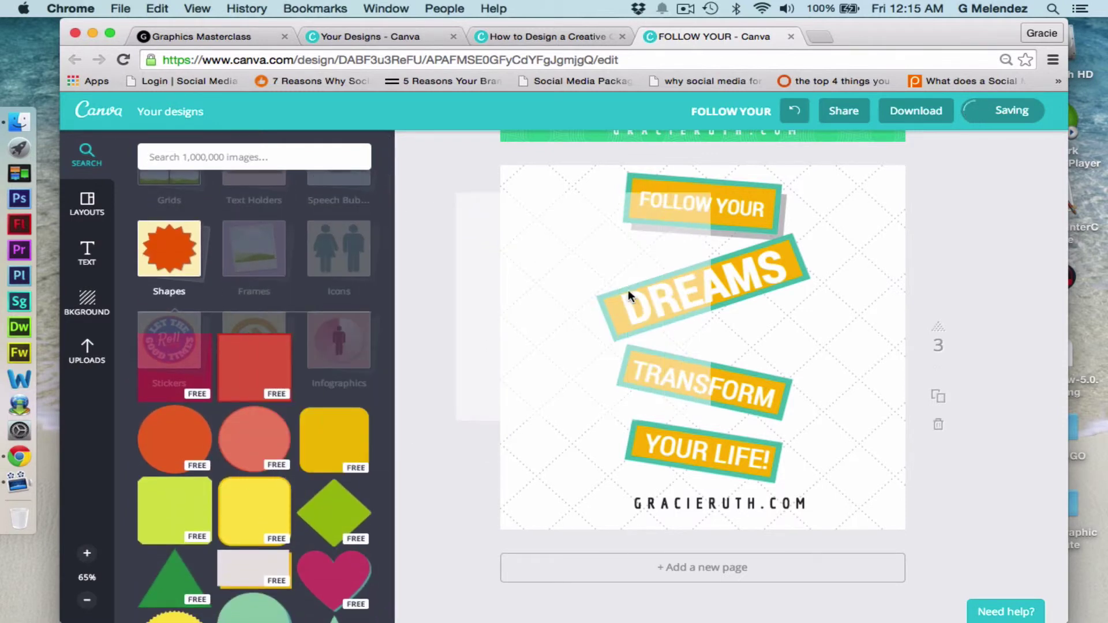
{"action": "left_click", "coordinate": [657, 164]}
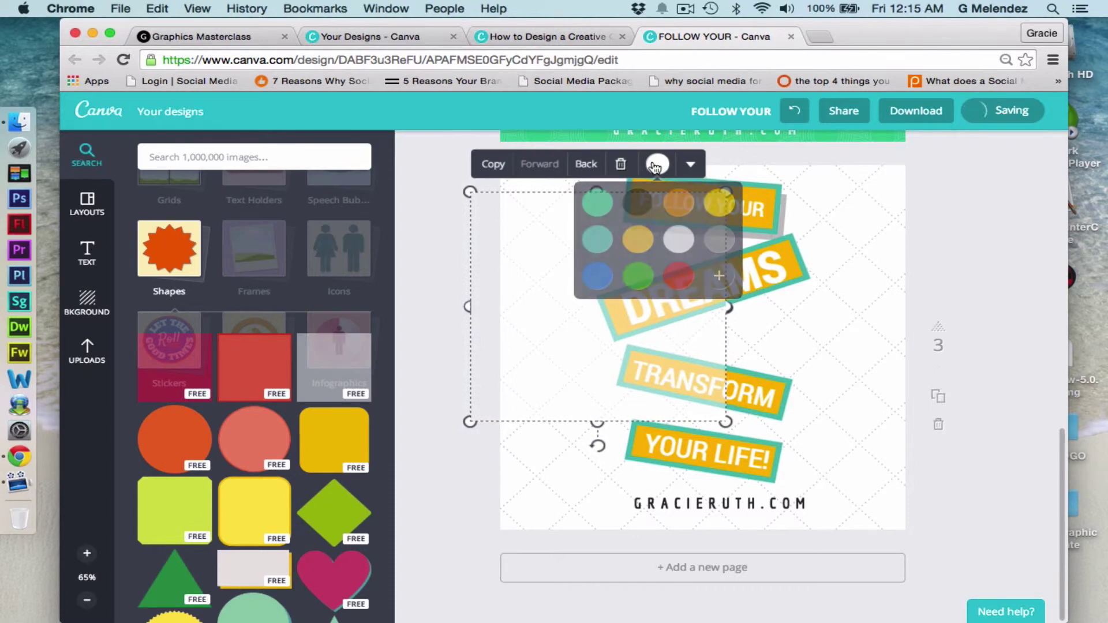
{"action": "left_click", "coordinate": [720, 240]}
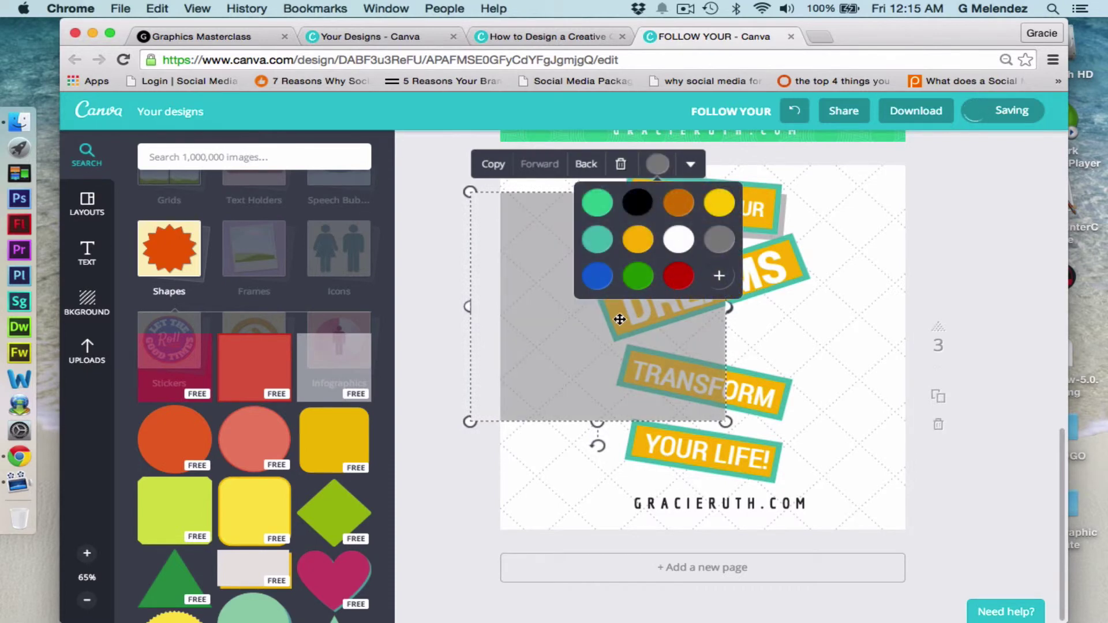
{"action": "left_click_drag", "start_coordinate": [589, 420], "coordinate": [597, 269]}
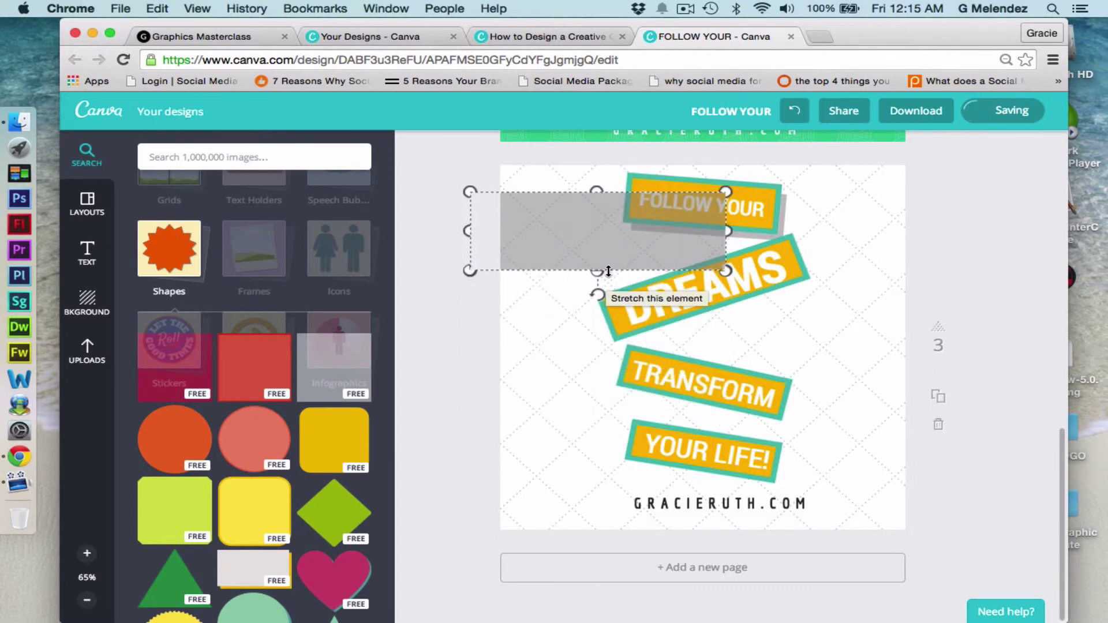
{"action": "left_click_drag", "start_coordinate": [465, 230], "coordinate": [551, 230]}
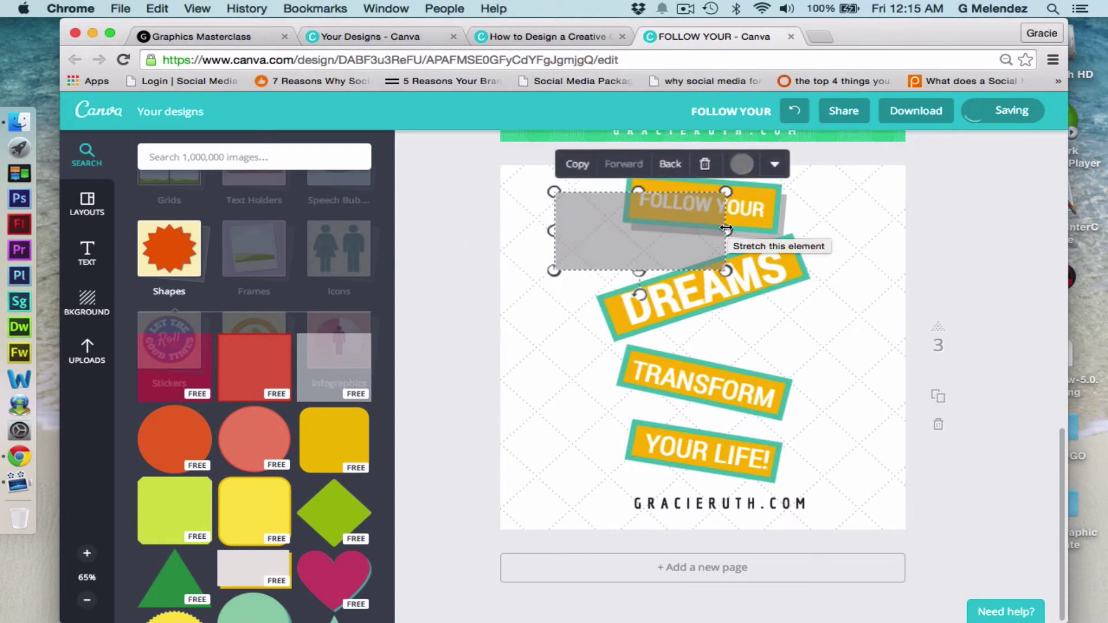
{"action": "left_click_drag", "start_coordinate": [731, 230], "coordinate": [752, 230]}
Move and tilt the gray strip onto DREAMS, then send it back two layers.
{"action": "left_click_drag", "start_coordinate": [625, 222], "coordinate": [716, 278]}
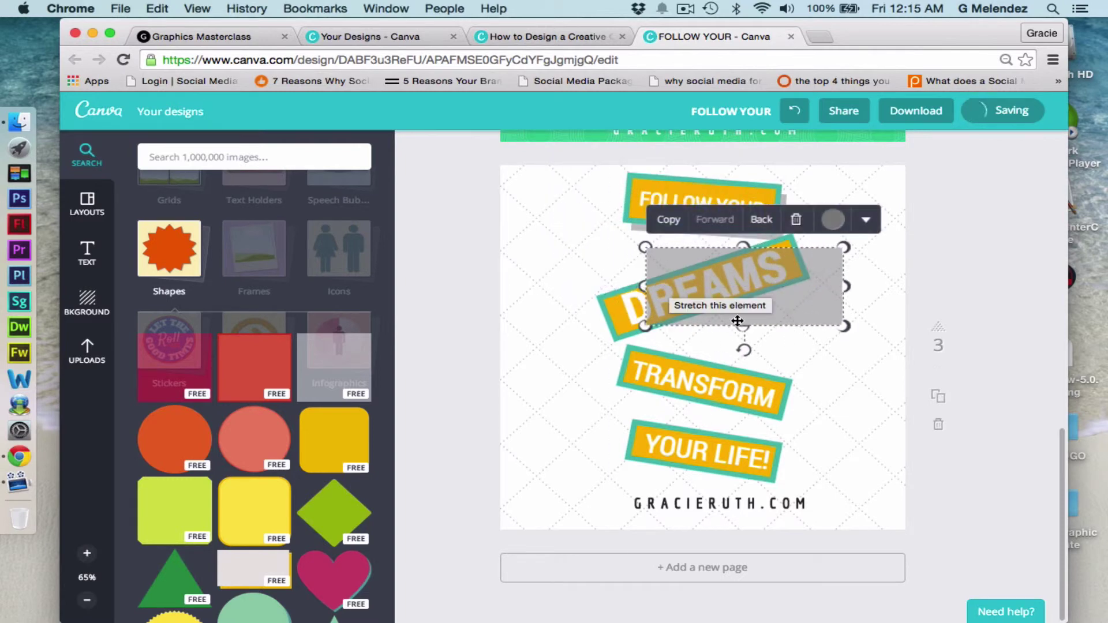
{"action": "left_click_drag", "start_coordinate": [744, 350], "coordinate": [767, 344]}
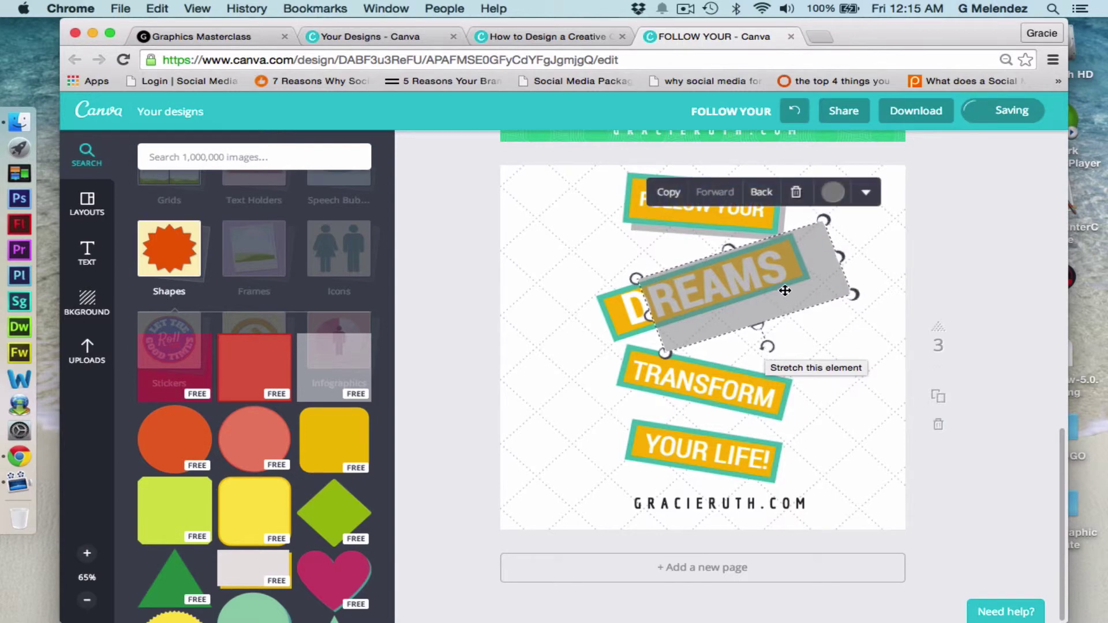
{"action": "left_click_drag", "start_coordinate": [785, 291], "coordinate": [769, 305]}
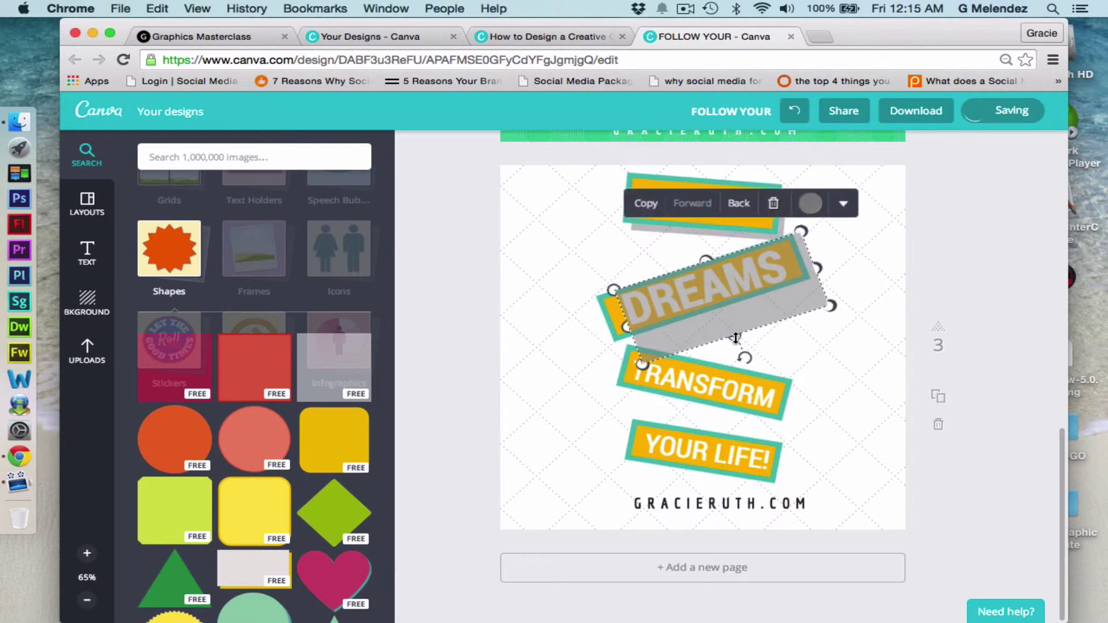
{"action": "left_click_drag", "start_coordinate": [735, 339], "coordinate": [727, 317]}
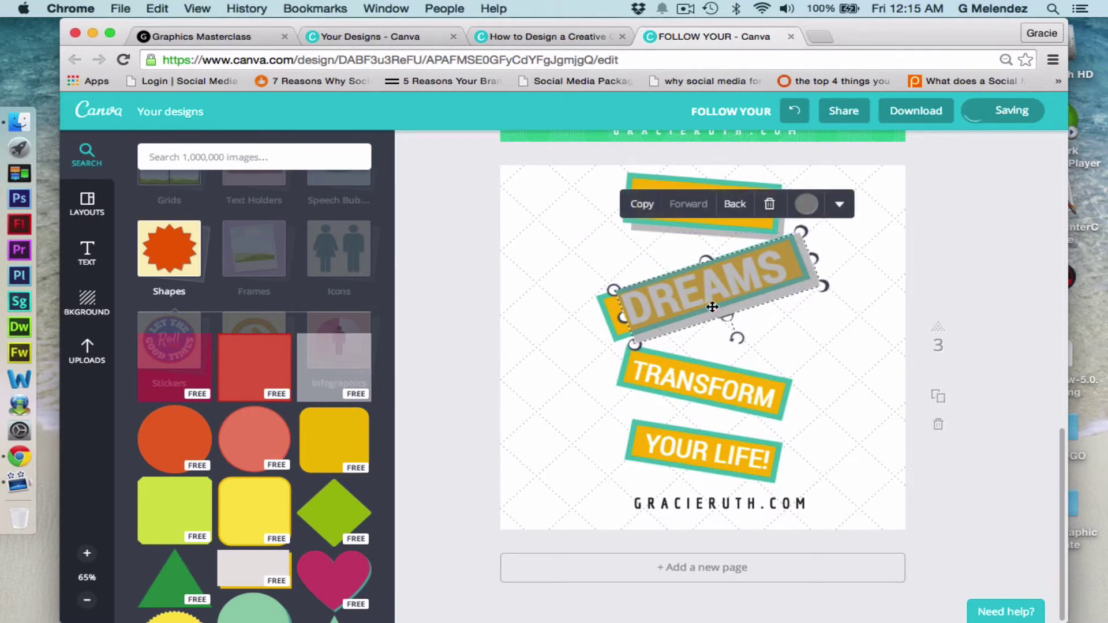
{"action": "left_click", "coordinate": [733, 205]}
{"action": "left_click", "coordinate": [731, 207]}
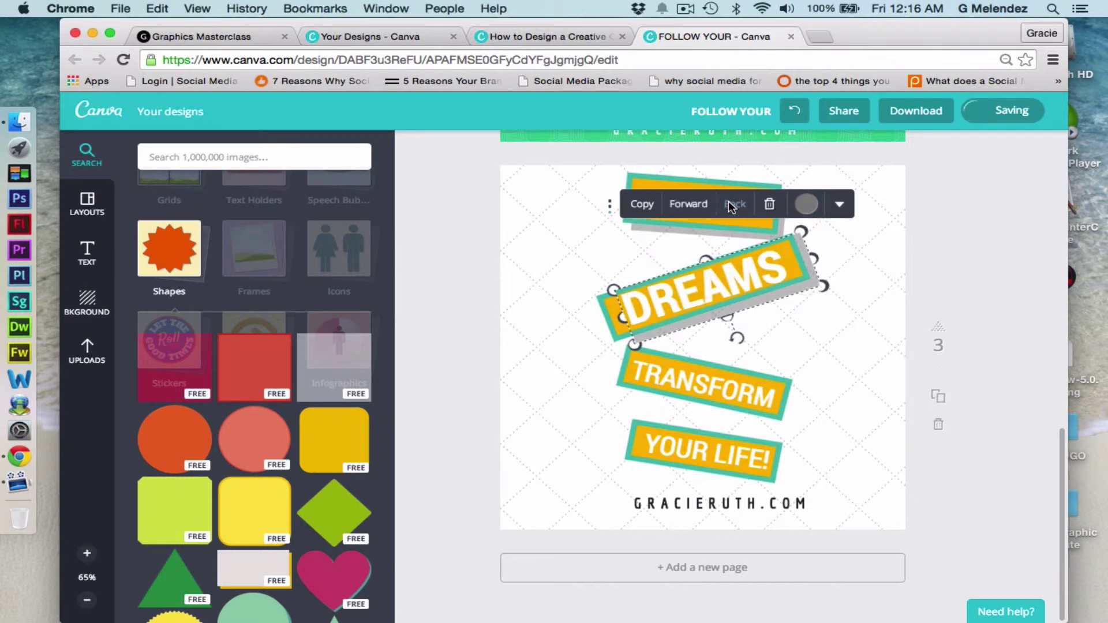
{"action": "left_click", "coordinate": [889, 268]}
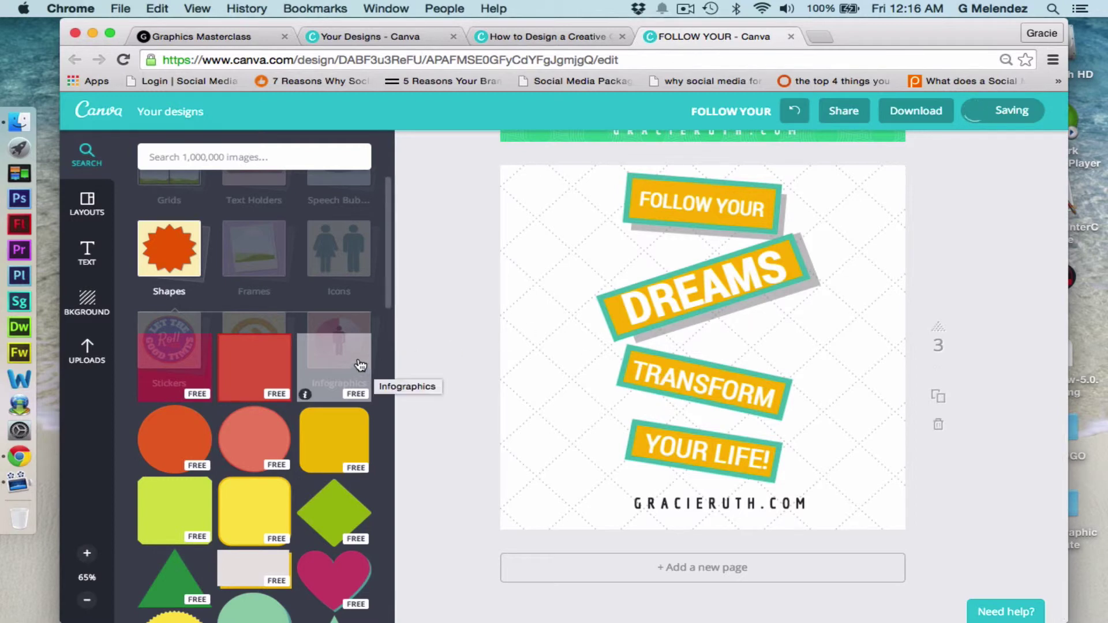
Add a new square, colour it gray, and shape it into a narrow strip.
{"action": "left_click_drag", "start_coordinate": [359, 363], "coordinate": [687, 295]}
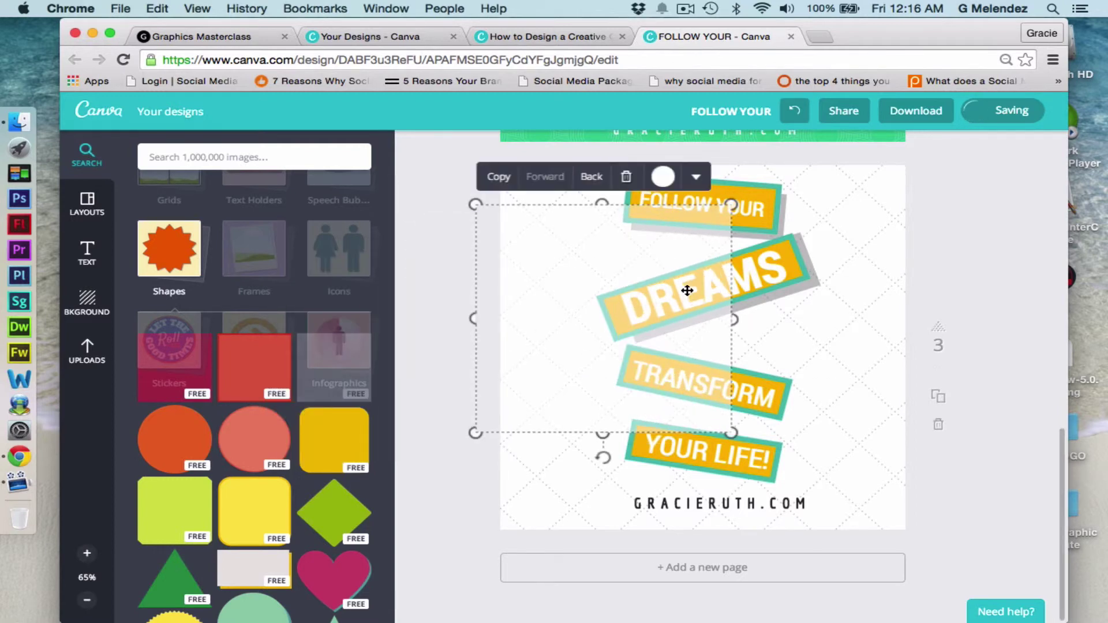
{"action": "left_click", "coordinate": [663, 176]}
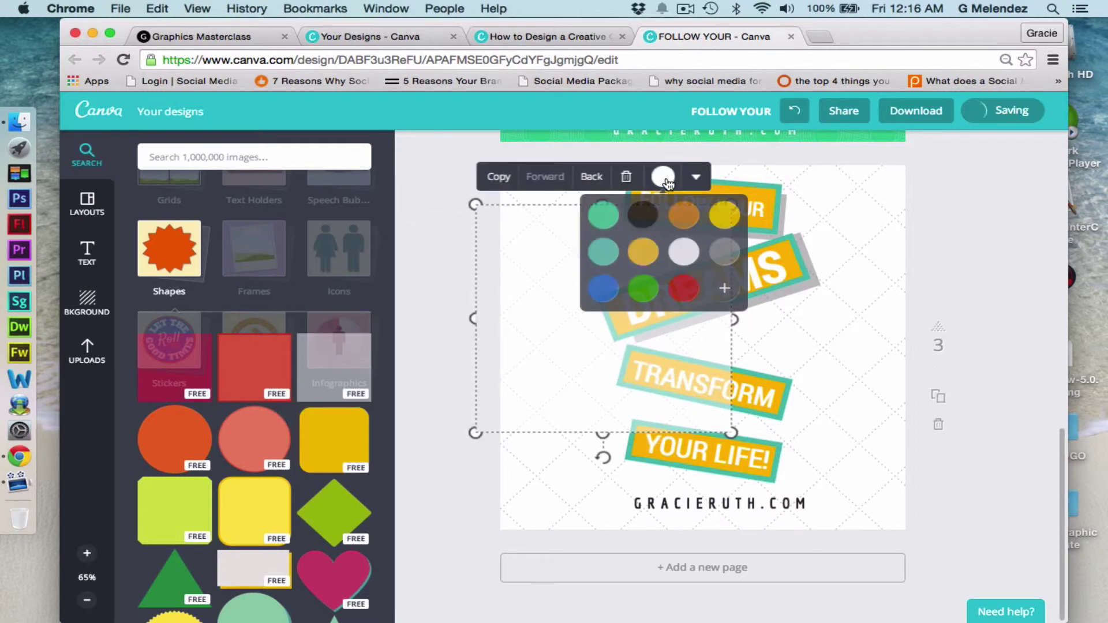
{"action": "left_click", "coordinate": [725, 252]}
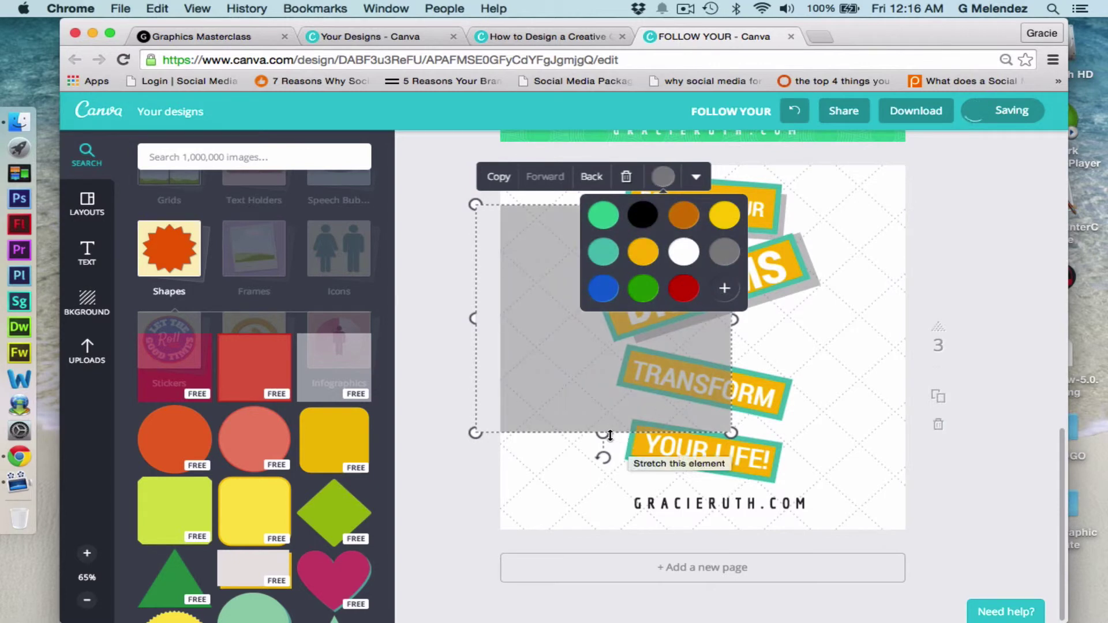
{"action": "left_click_drag", "start_coordinate": [603, 433], "coordinate": [616, 260]}
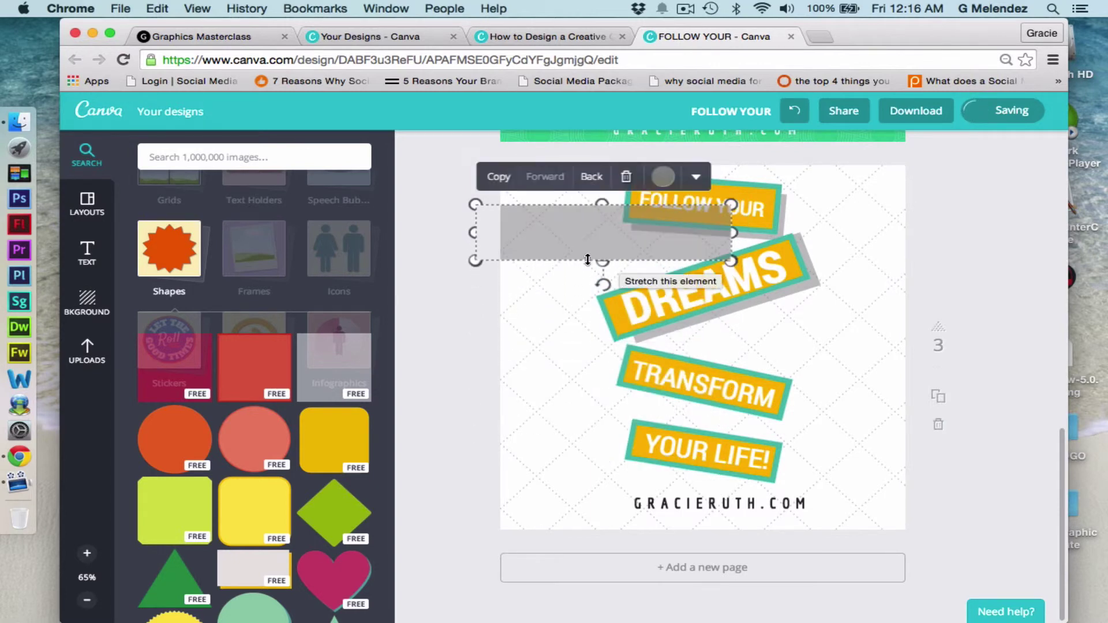
{"action": "left_click_drag", "start_coordinate": [473, 231], "coordinate": [563, 232]}
Tilt, position and trim the gray strip onto TRANSFORM, then send it back two layers.
{"action": "left_click_drag", "start_coordinate": [678, 227], "coordinate": [756, 411]}
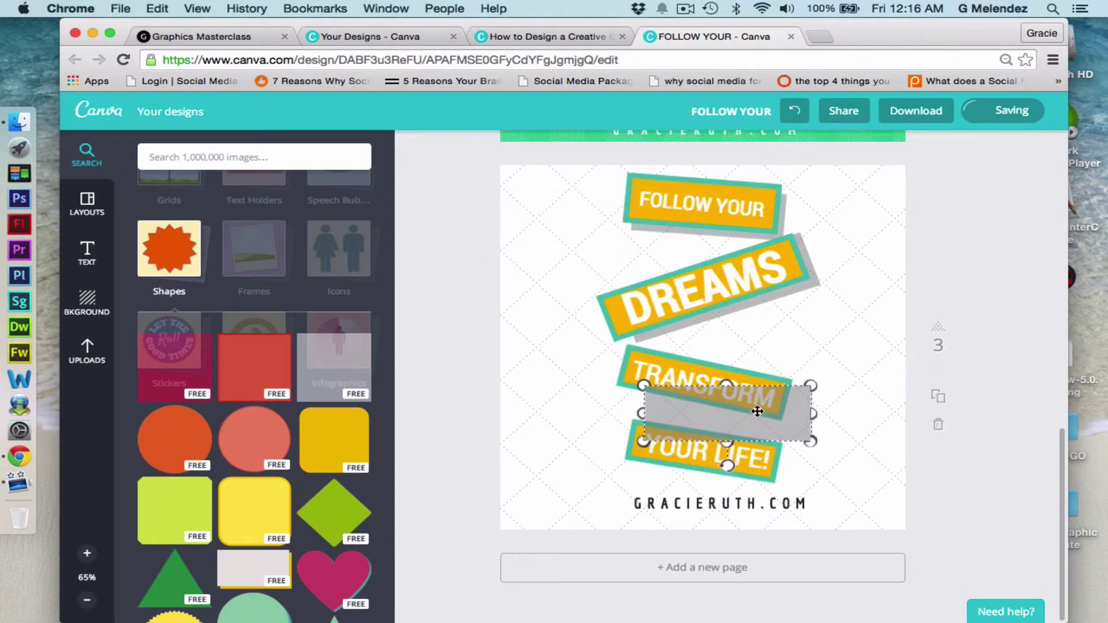
{"action": "mouse_move", "coordinate": [717, 474]}
{"action": "left_mouse_down"}
{"action": "mouse_move", "coordinate": [704, 457]}
{"action": "mouse_move", "coordinate": [717, 456]}
{"action": "left_mouse_up"}
{"action": "left_click_drag", "start_coordinate": [715, 457], "coordinate": [717, 462]}
{"action": "mouse_move", "coordinate": [723, 411]}
{"action": "left_mouse_down"}
{"action": "mouse_move", "coordinate": [712, 393]}
{"action": "mouse_move", "coordinate": [706, 416]}
{"action": "left_mouse_up"}
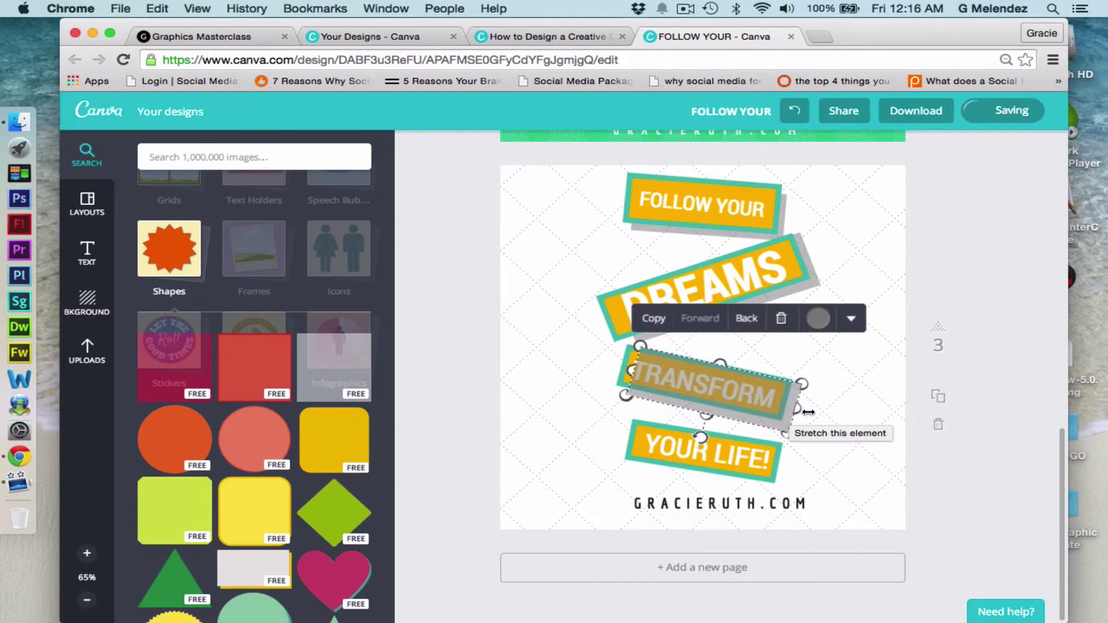
{"action": "left_click_drag", "start_coordinate": [798, 411], "coordinate": [794, 410]}
{"action": "left_click", "coordinate": [746, 324]}
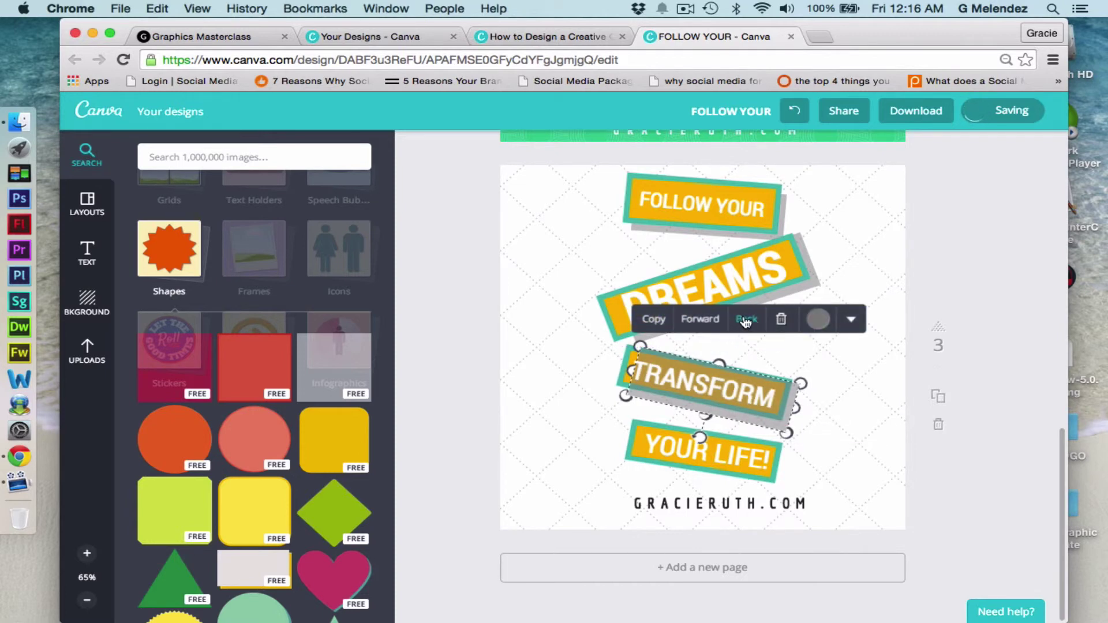
{"action": "left_click", "coordinate": [745, 322]}
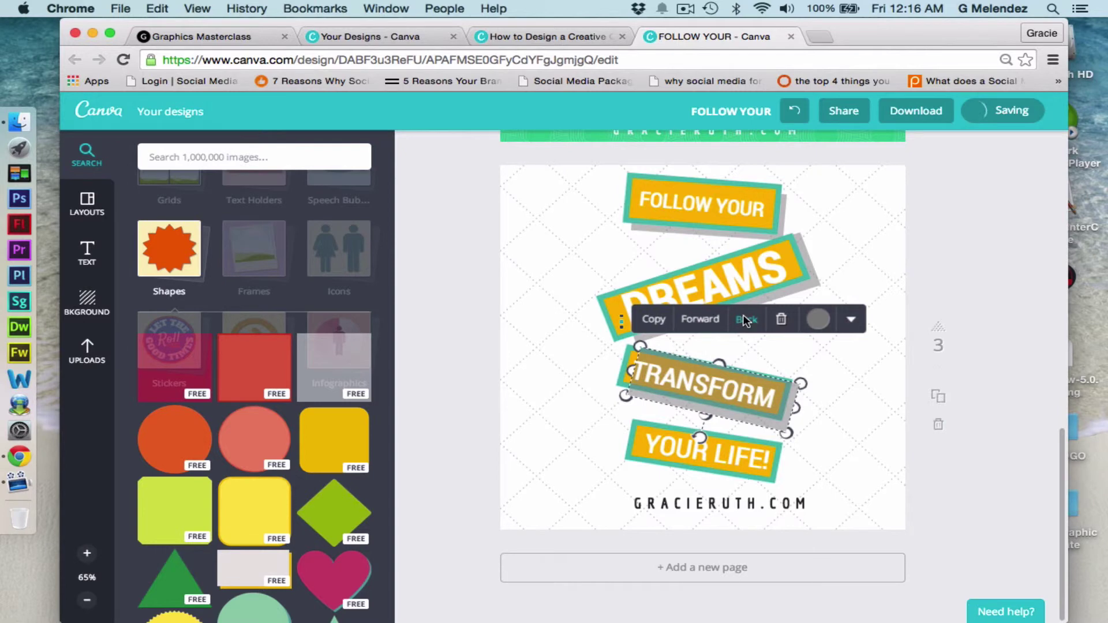
{"action": "left_click", "coordinate": [844, 382]}
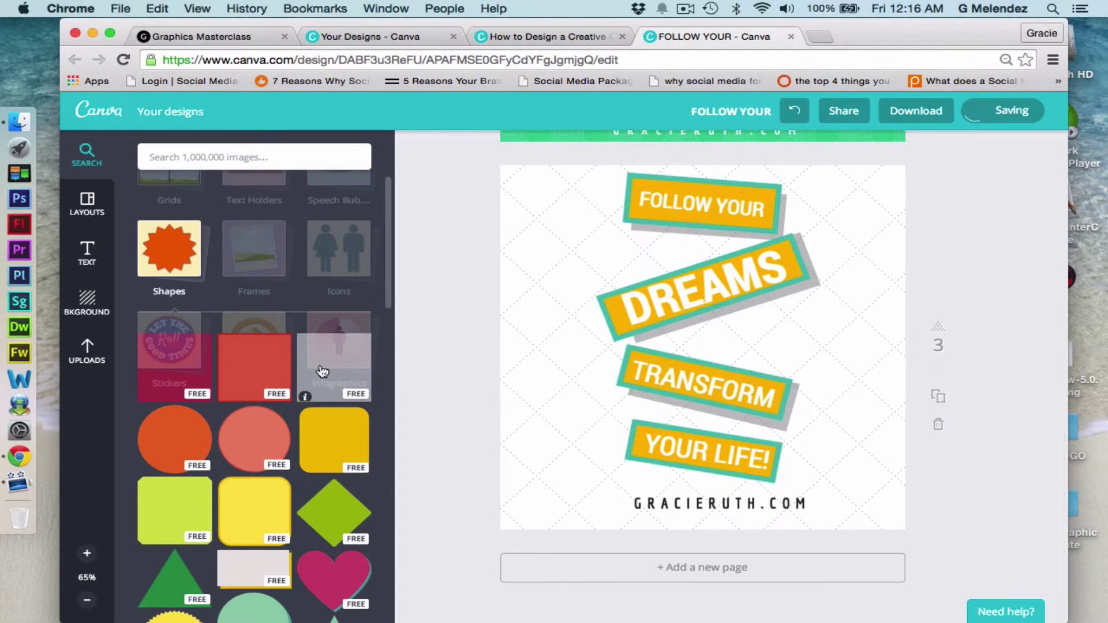
Add another square, colour it gray, and shape it into a strip.
{"action": "left_click_drag", "start_coordinate": [317, 376], "coordinate": [555, 312]}
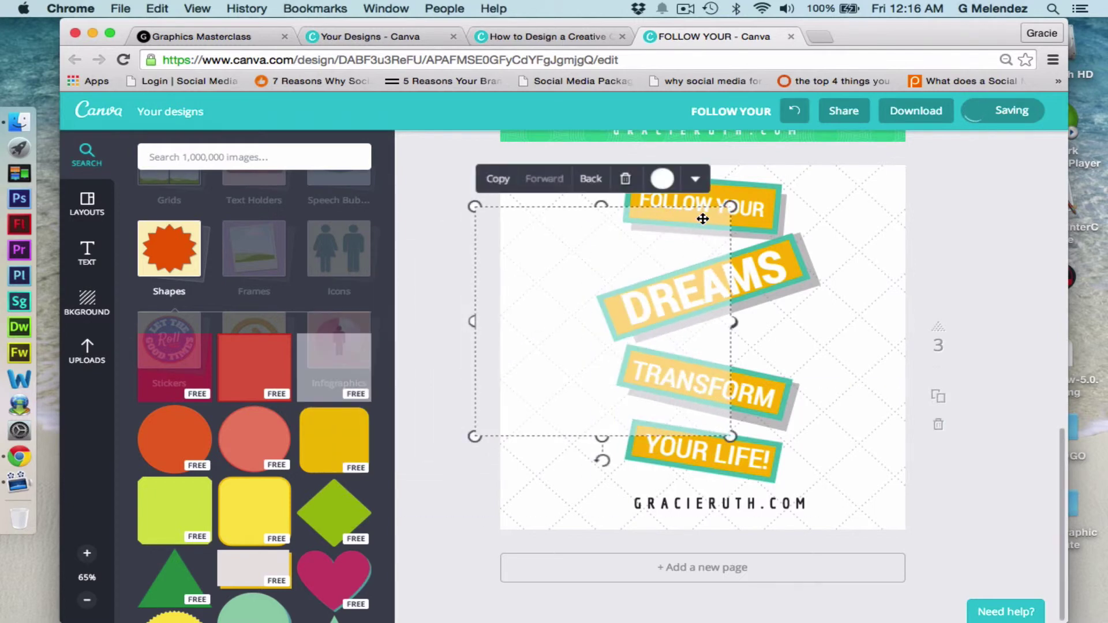
{"action": "left_click", "coordinate": [663, 178]}
{"action": "left_click", "coordinate": [730, 256]}
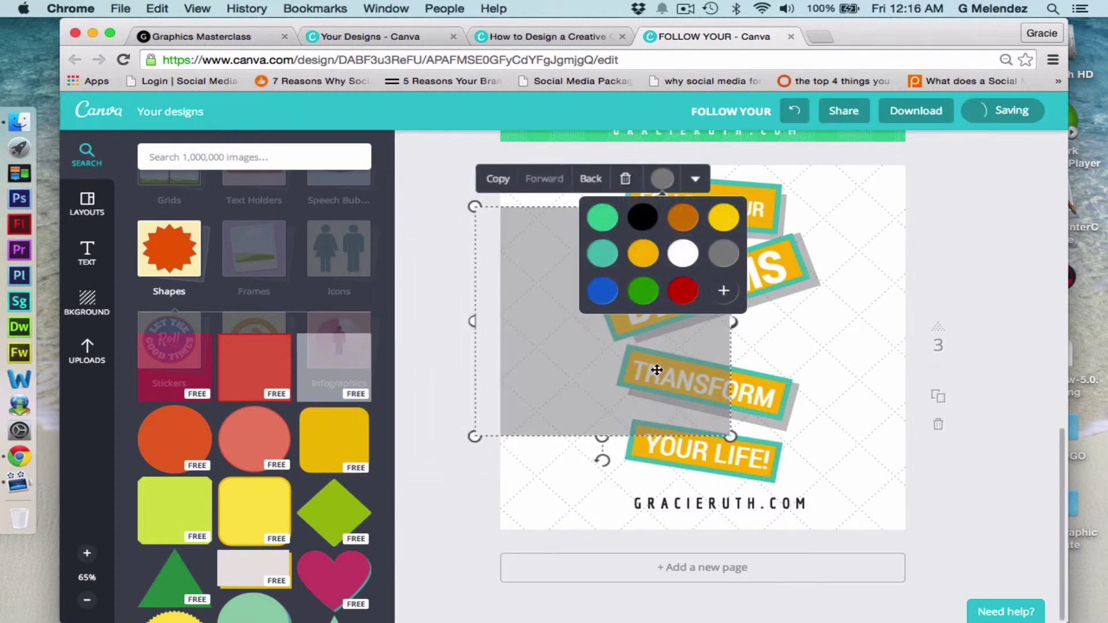
{"action": "left_click", "coordinate": [601, 364]}
{"action": "left_click_drag", "start_coordinate": [602, 434], "coordinate": [602, 265]}
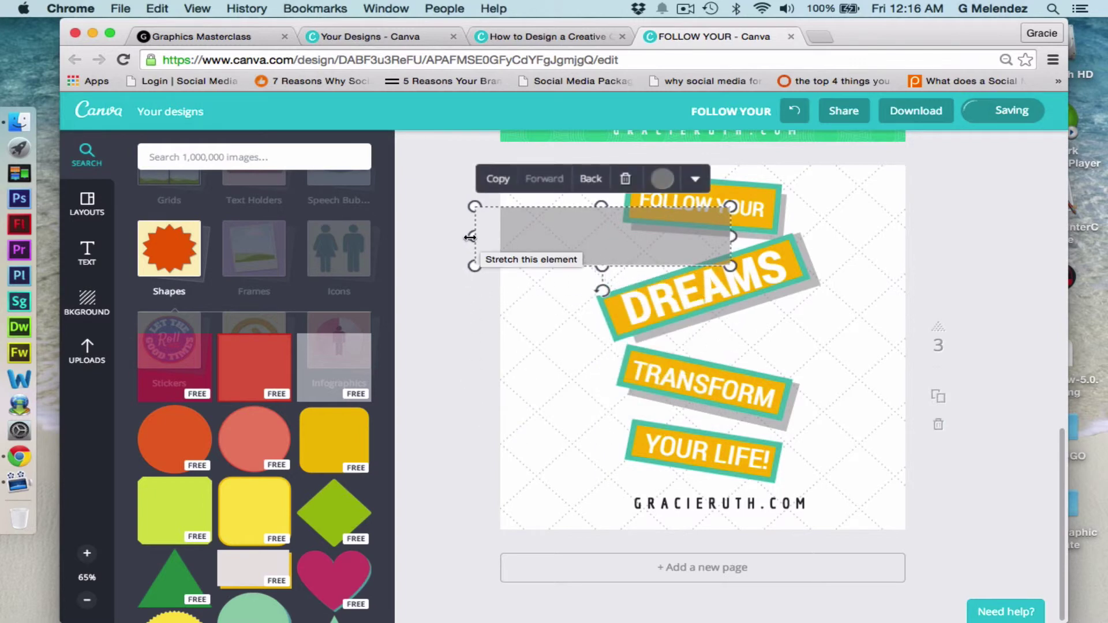
{"action": "left_click_drag", "start_coordinate": [474, 236], "coordinate": [515, 235]}
Move the gray strip over YOUR LIFE!, narrow it, and send it back two layers.
{"action": "left_click_drag", "start_coordinate": [658, 231], "coordinate": [726, 448]}
{"action": "left_click_drag", "start_coordinate": [580, 457], "coordinate": [623, 458]}
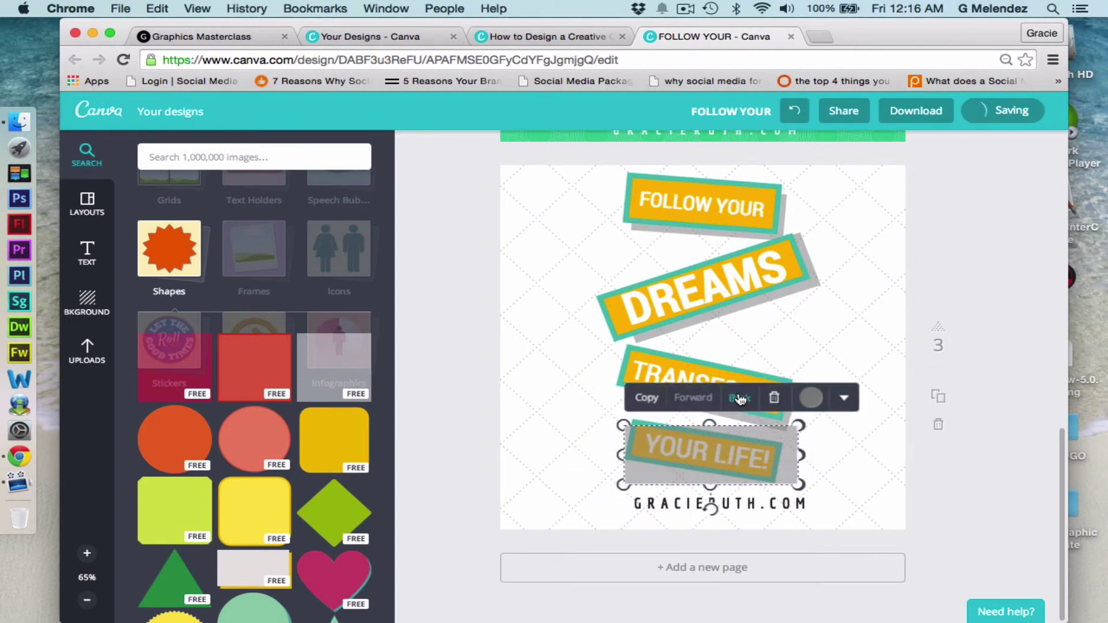
{"action": "left_click", "coordinate": [742, 403]}
{"action": "left_click", "coordinate": [743, 402]}
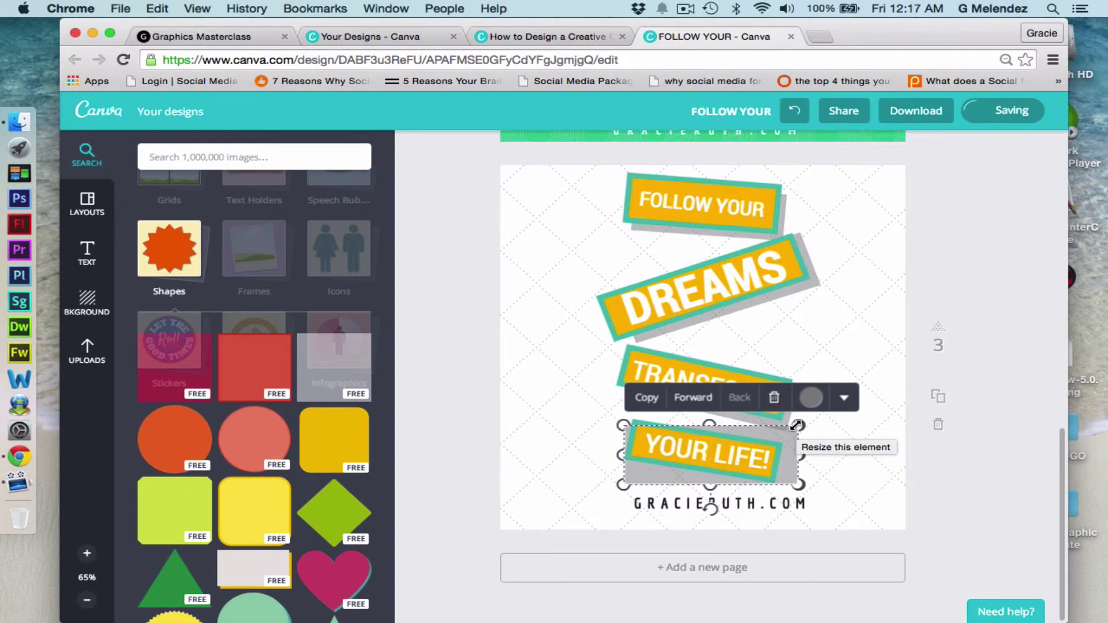
Tilt the strip clockwise, move it down, and shorten it to fit behind YOUR LIFE!
{"action": "left_click_drag", "start_coordinate": [797, 428], "coordinate": [793, 458]}
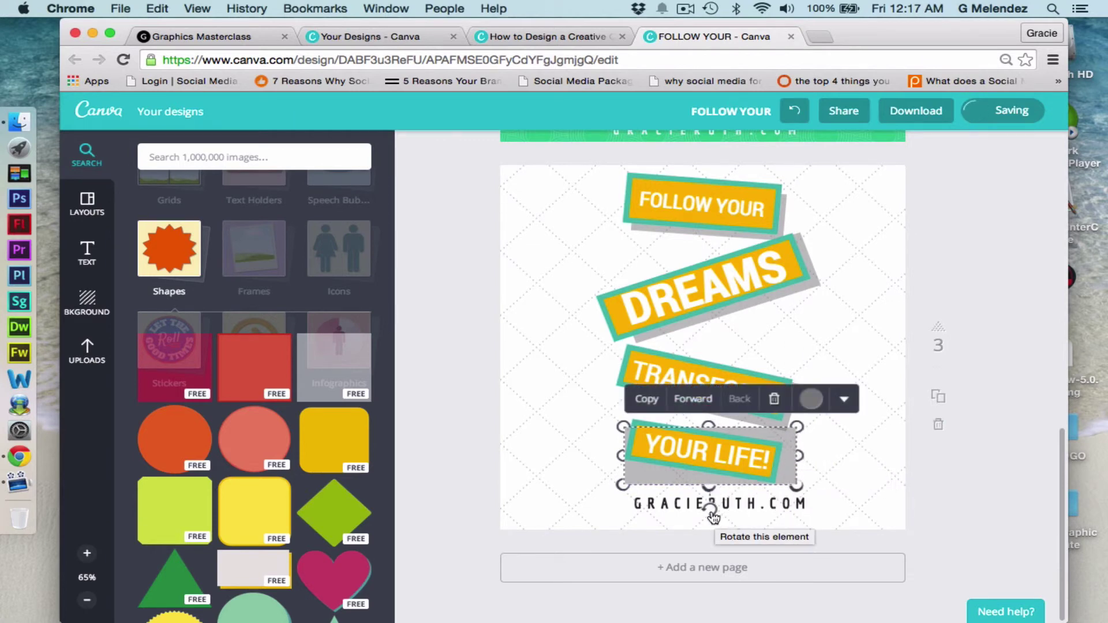
{"action": "left_click_drag", "start_coordinate": [712, 512], "coordinate": [703, 514]}
{"action": "left_click_drag", "start_coordinate": [795, 460], "coordinate": [790, 465]}
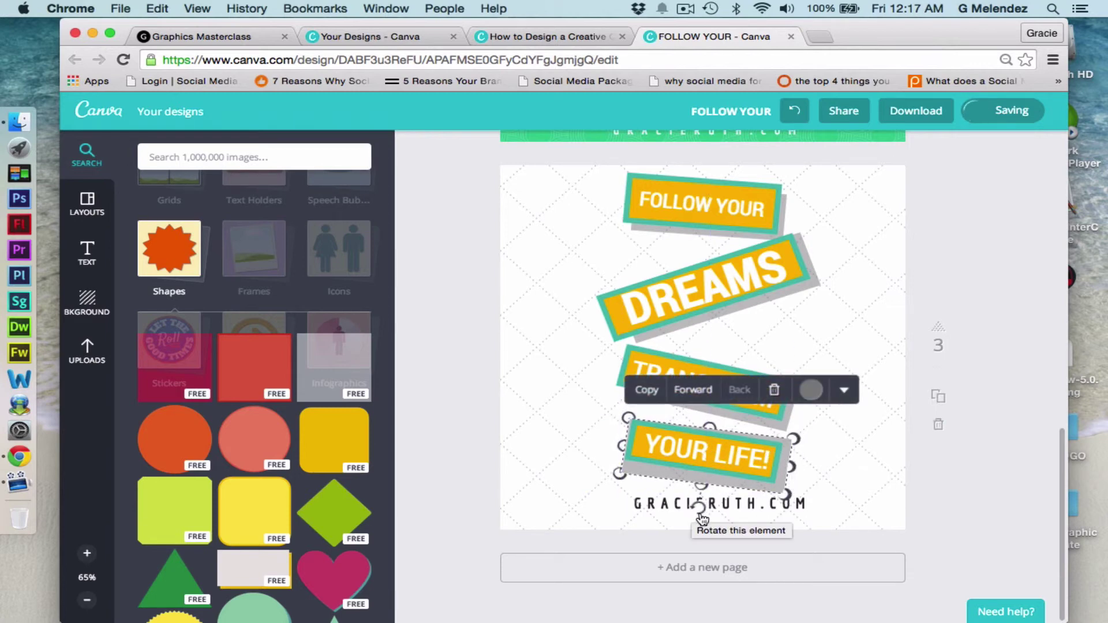
{"action": "left_click_drag", "start_coordinate": [702, 516], "coordinate": [699, 518]}
{"action": "left_click", "coordinate": [868, 420]}
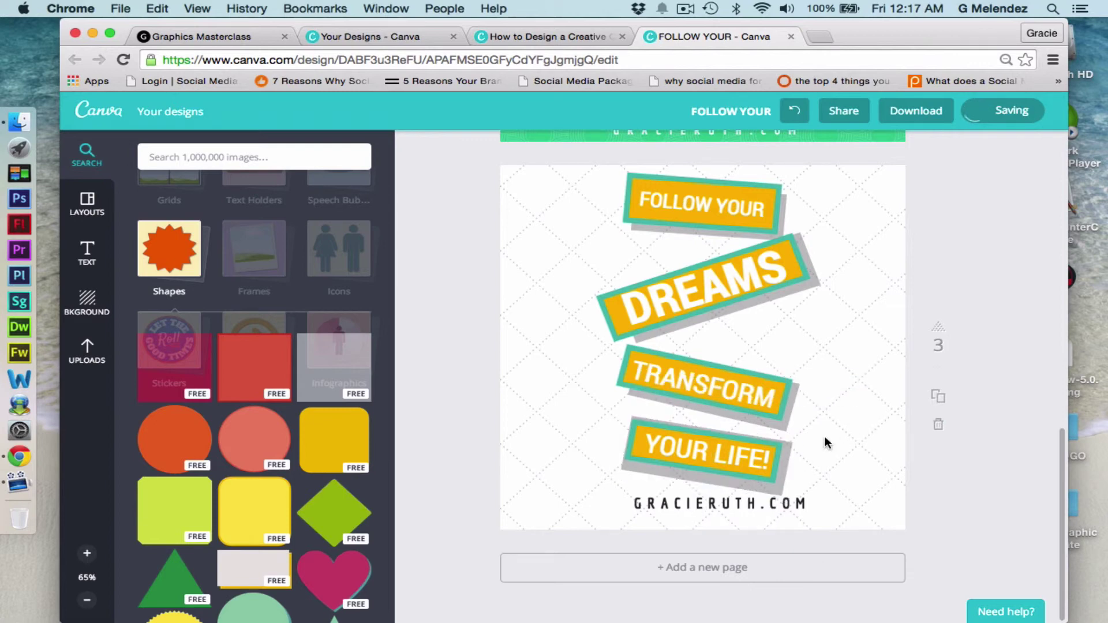
{"action": "left_click_drag", "start_coordinate": [760, 486], "coordinate": [787, 474]}
{"action": "left_click", "coordinate": [767, 490]}
{"action": "left_click_drag", "start_coordinate": [700, 486], "coordinate": [707, 481]}
{"action": "left_click", "coordinate": [883, 434]}
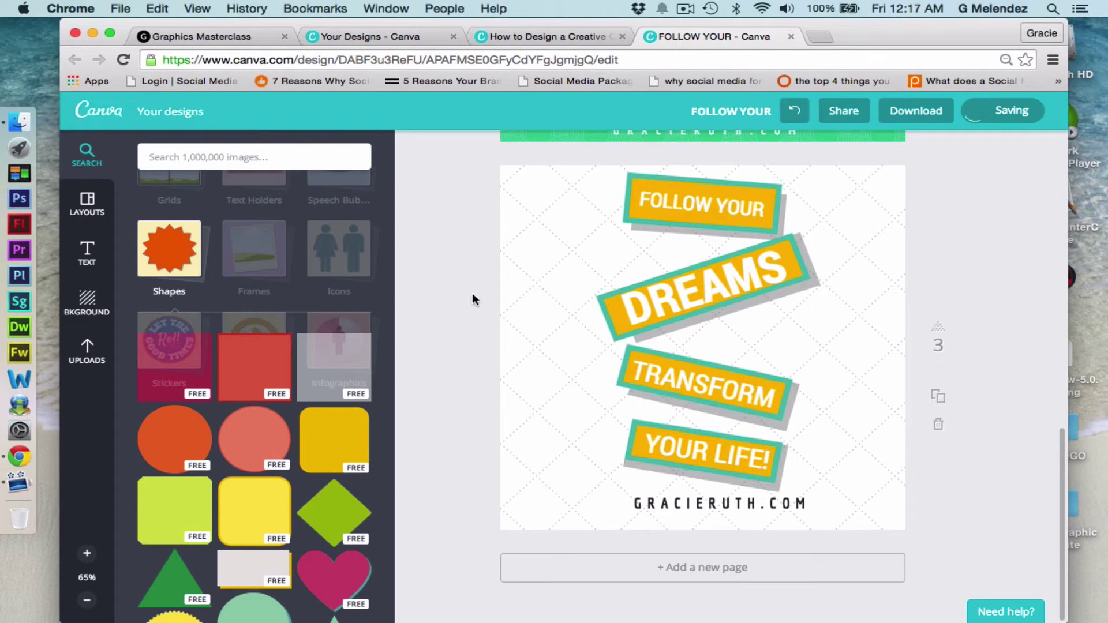
Preview red, green and orange page backgrounds, finishing on the yellow patterned one.
{"action": "left_click", "coordinate": [89, 299]}
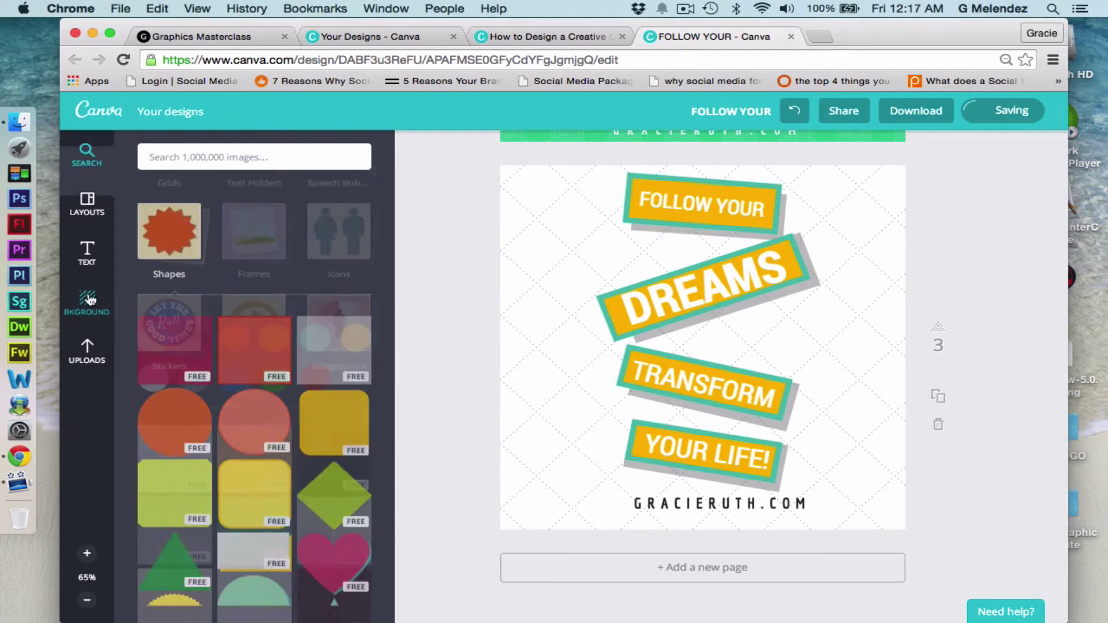
{"action": "left_click", "coordinate": [274, 199]}
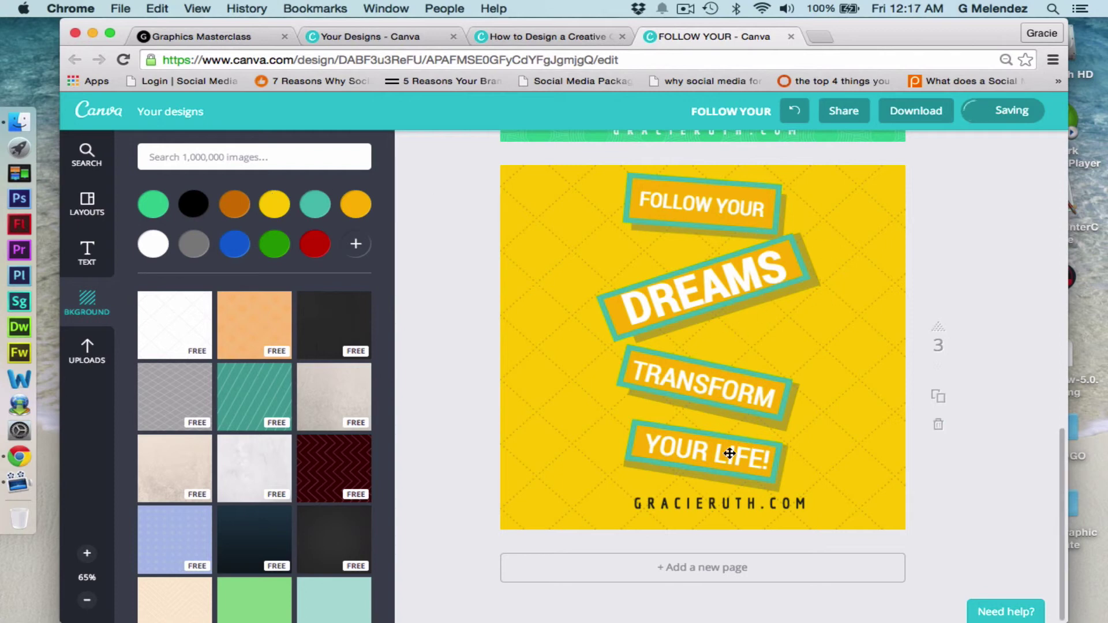
{"action": "left_click", "coordinate": [314, 252]}
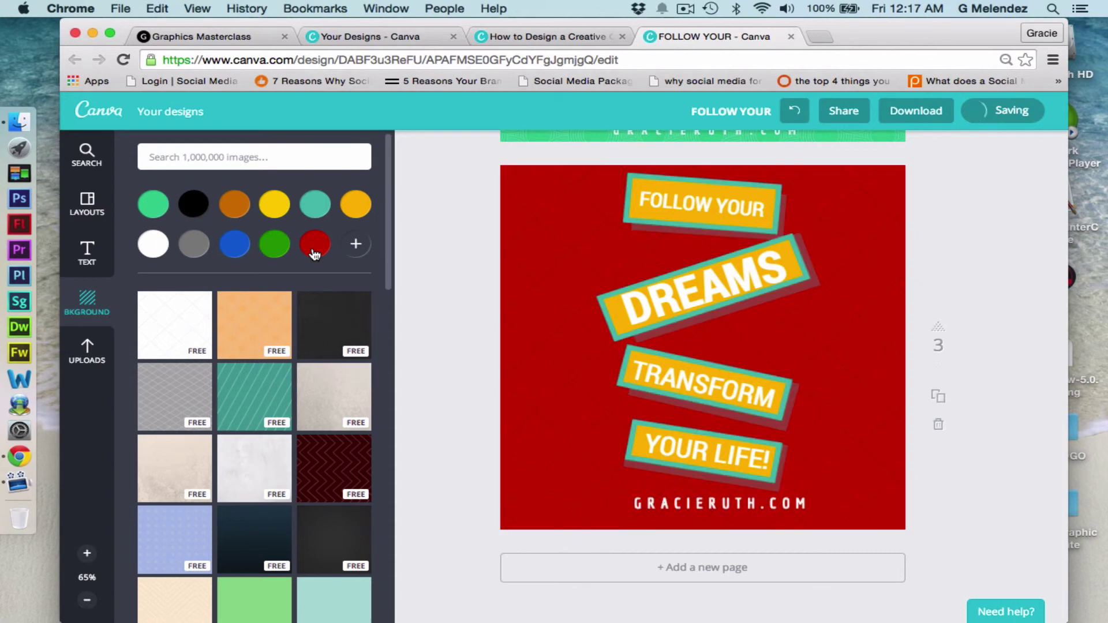
{"action": "left_click", "coordinate": [272, 248]}
{"action": "left_click", "coordinate": [272, 202]}
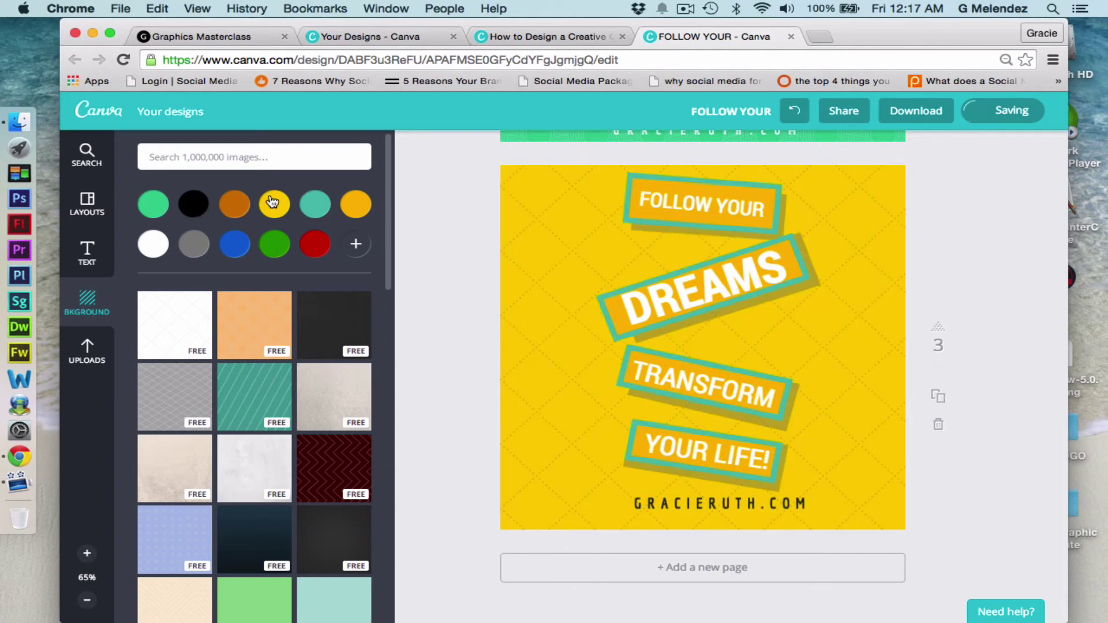
{"action": "left_click", "coordinate": [229, 212]}
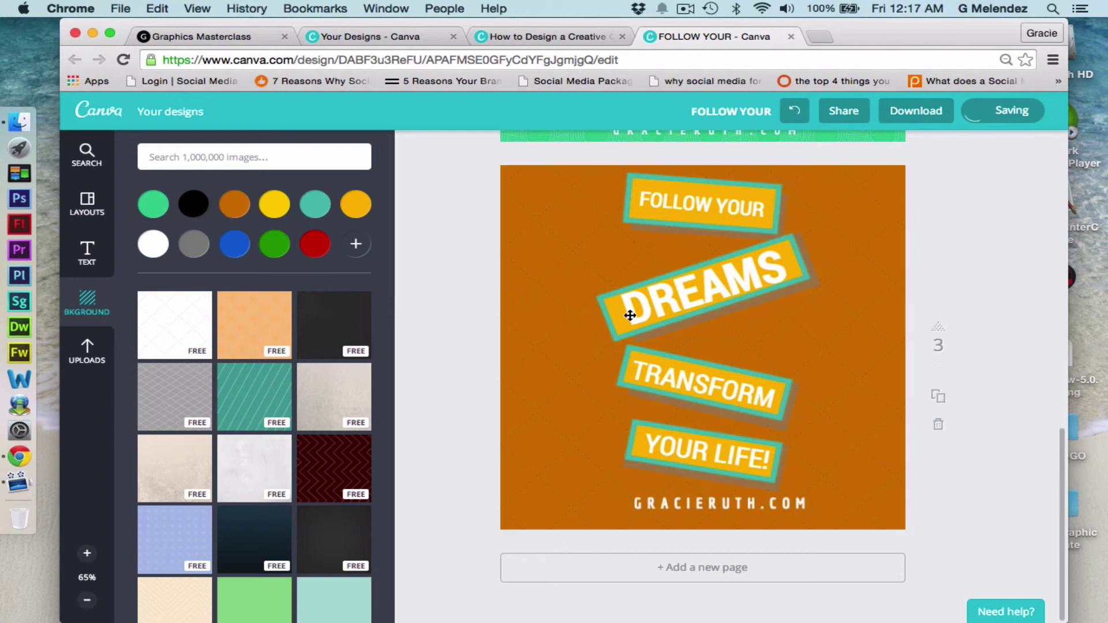
{"action": "left_click", "coordinate": [276, 205]}
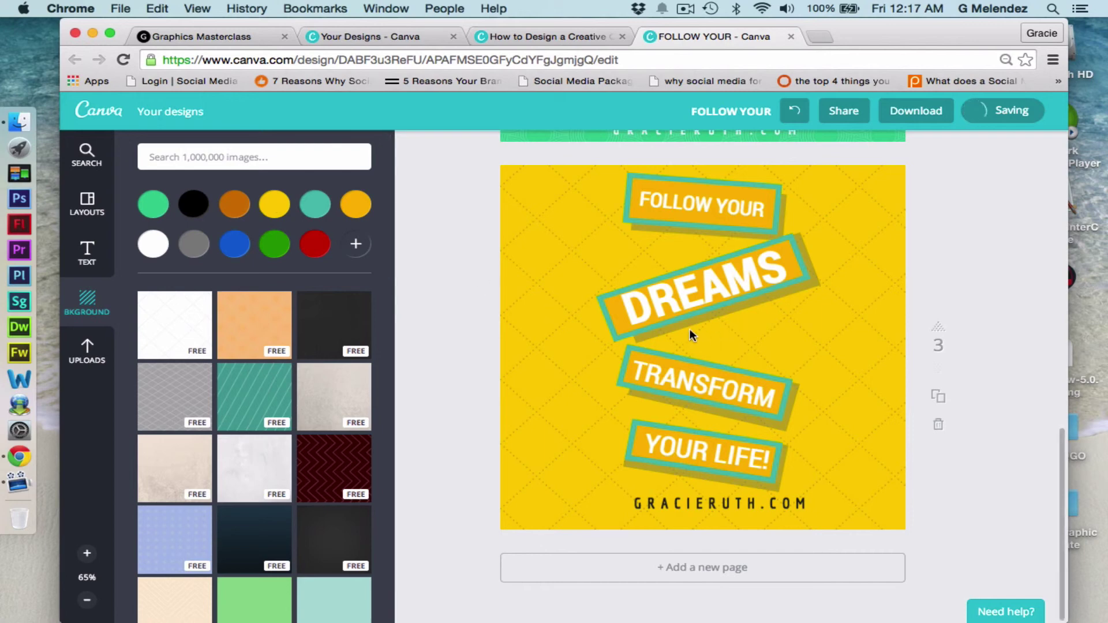
{"action": "left_click", "coordinate": [149, 206]}
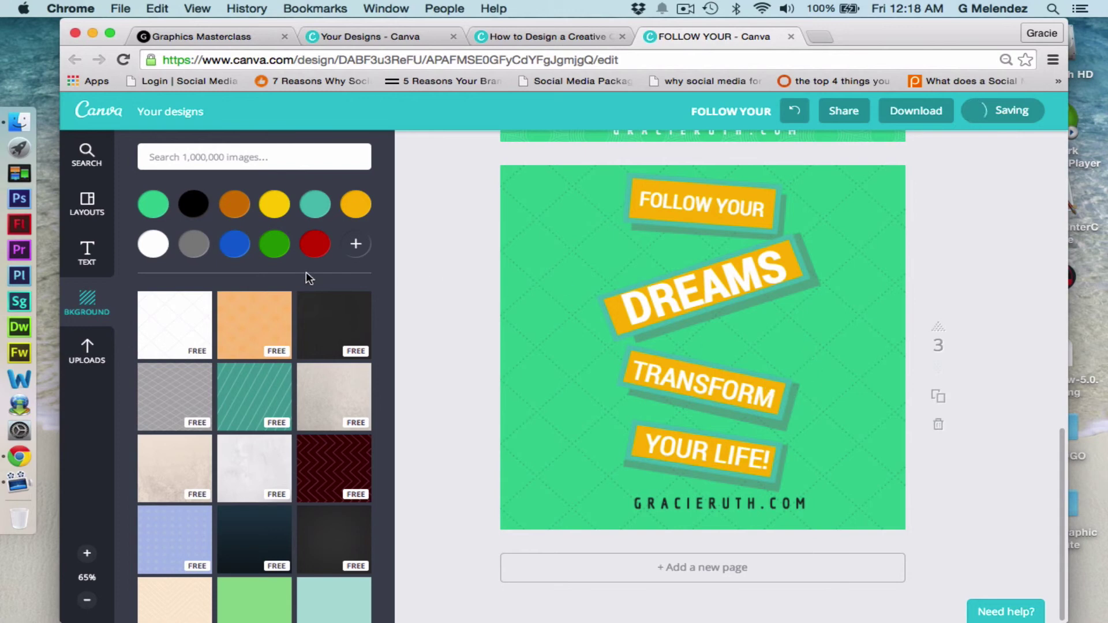
{"action": "left_click", "coordinate": [273, 207]}
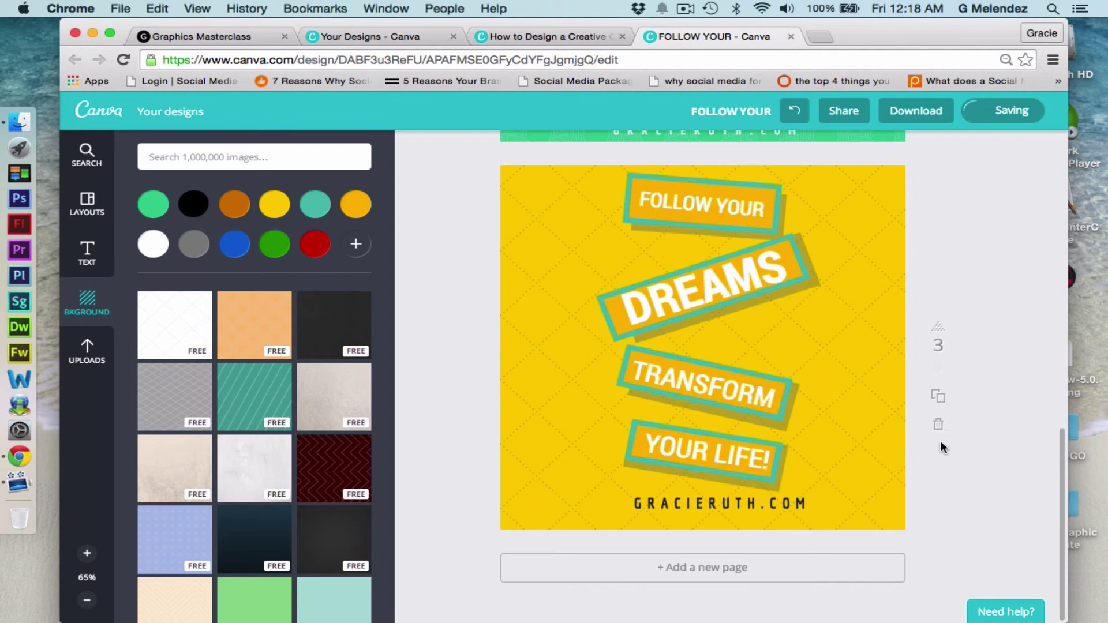
{"action": "scroll", "coordinate": [940, 441], "scroll_direction": "up", "scroll_amount": 1}
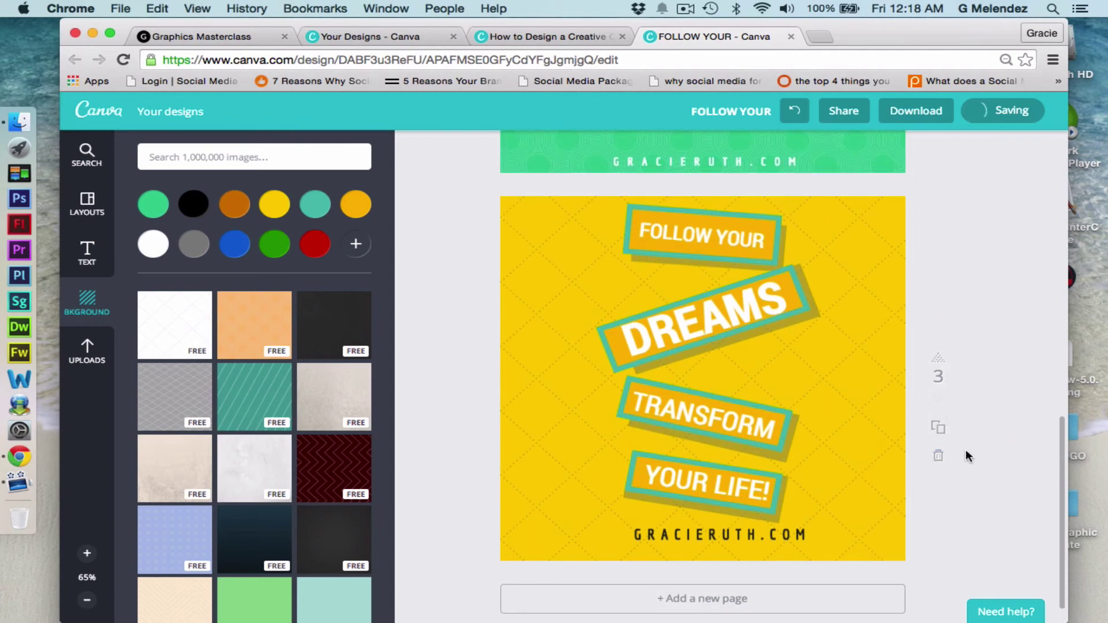
Duplicate the yellow quote page and select the copy's background.
{"action": "left_click", "coordinate": [940, 430]}
{"action": "scroll", "coordinate": [964, 442], "scroll_direction": "down", "scroll_amount": 3}
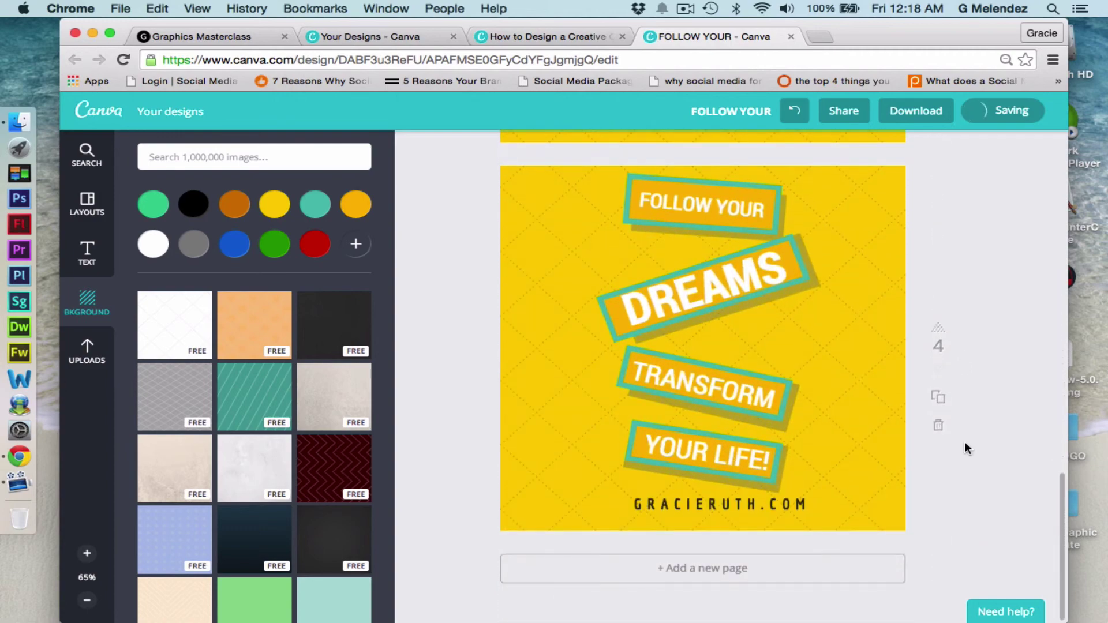
{"action": "left_click", "coordinate": [807, 355]}
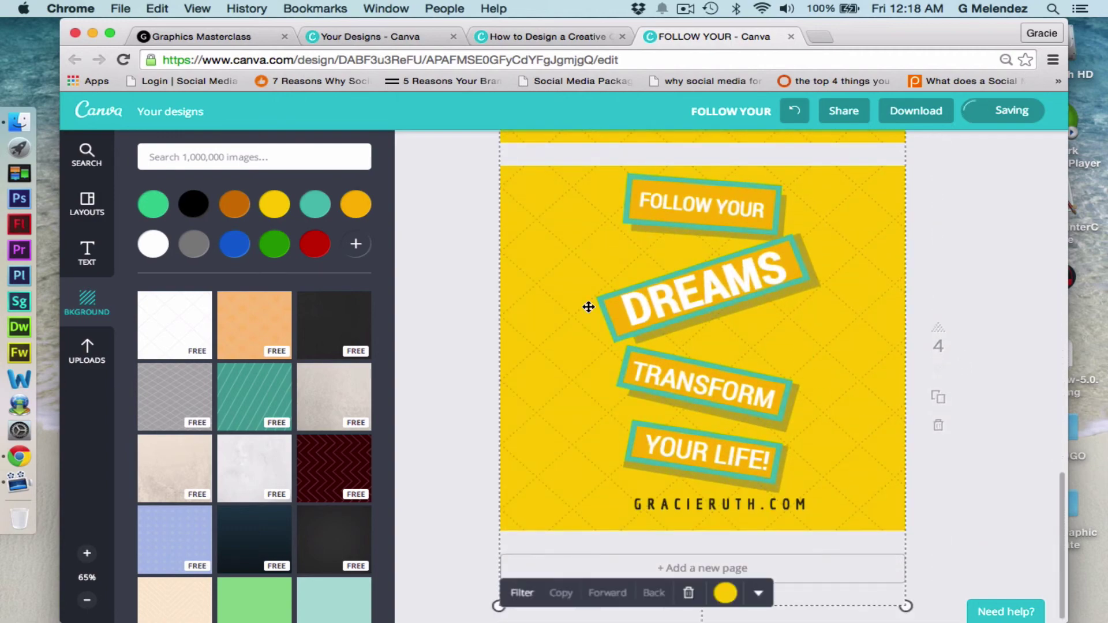
Preview red, amber, teal, yellow, orange, black and green backgrounds, ending on white.
{"action": "left_click", "coordinate": [314, 243]}
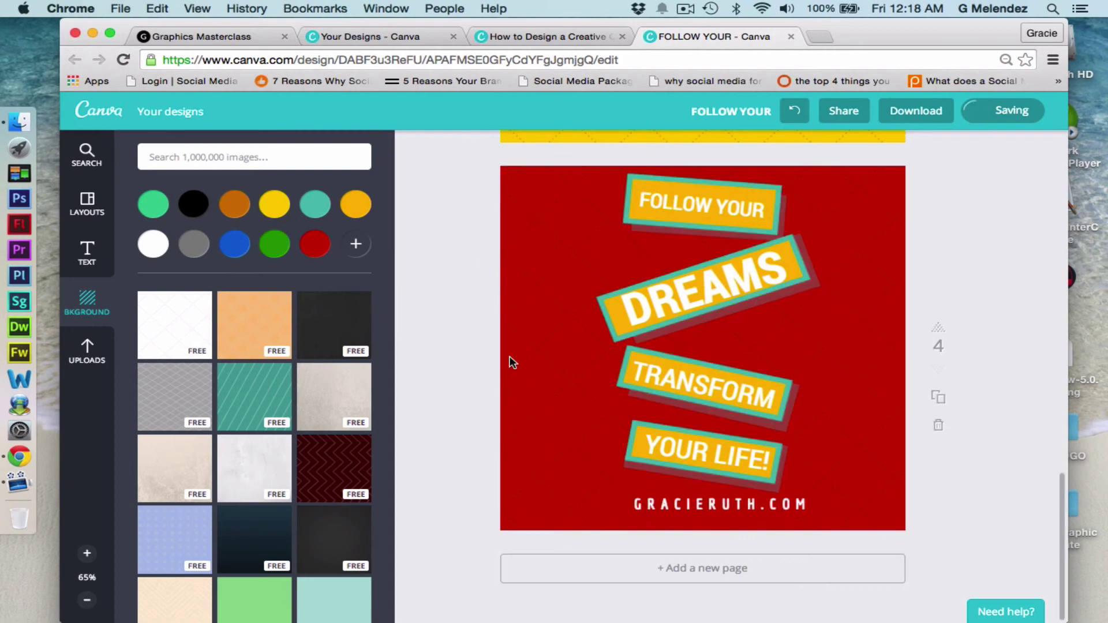
{"action": "left_click", "coordinate": [355, 204]}
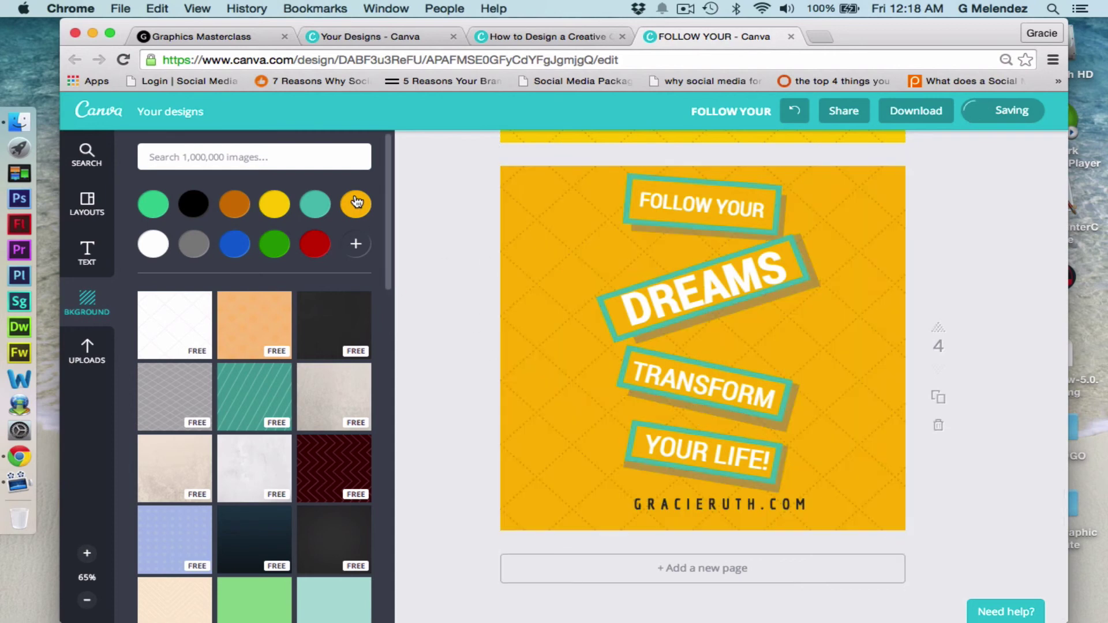
{"action": "left_click", "coordinate": [311, 205]}
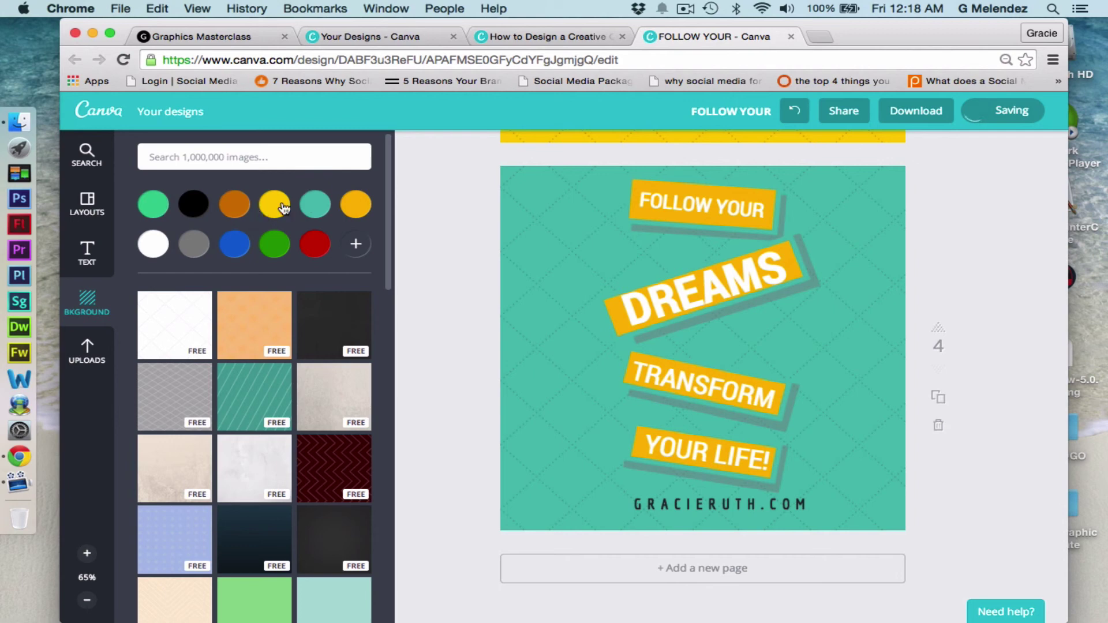
{"action": "left_click", "coordinate": [282, 207]}
{"action": "left_click", "coordinate": [237, 208]}
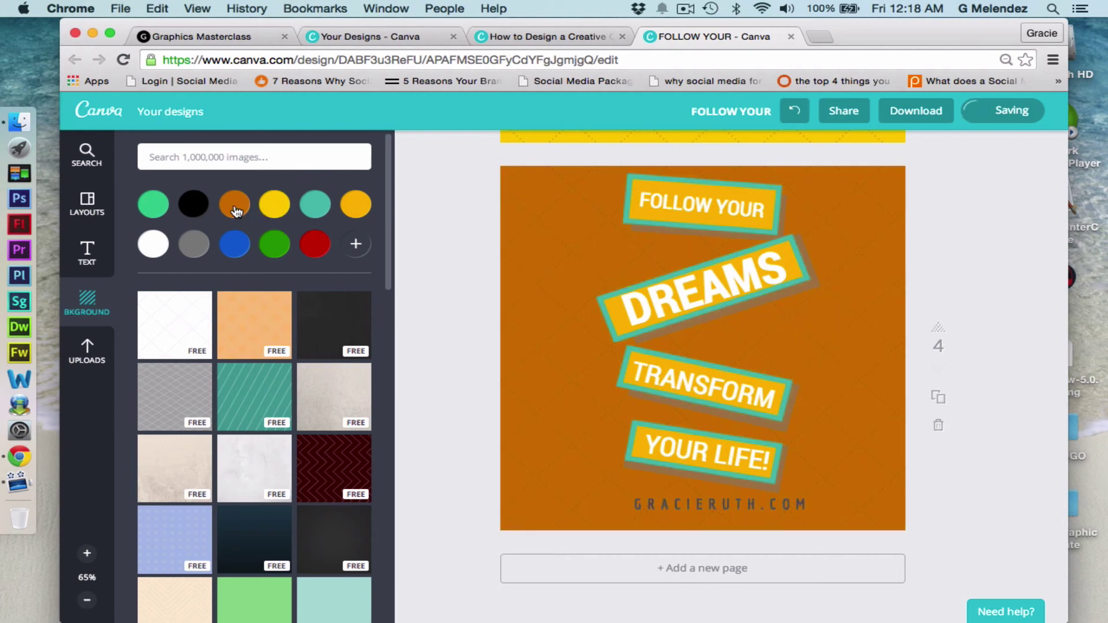
{"action": "left_click", "coordinate": [201, 208]}
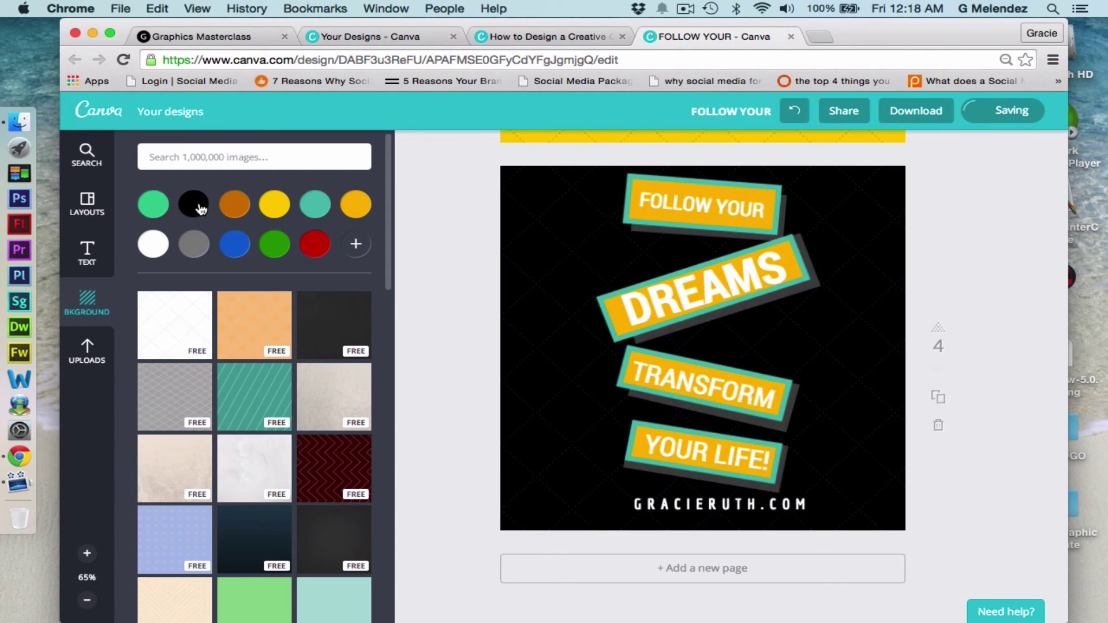
{"action": "left_click", "coordinate": [147, 206]}
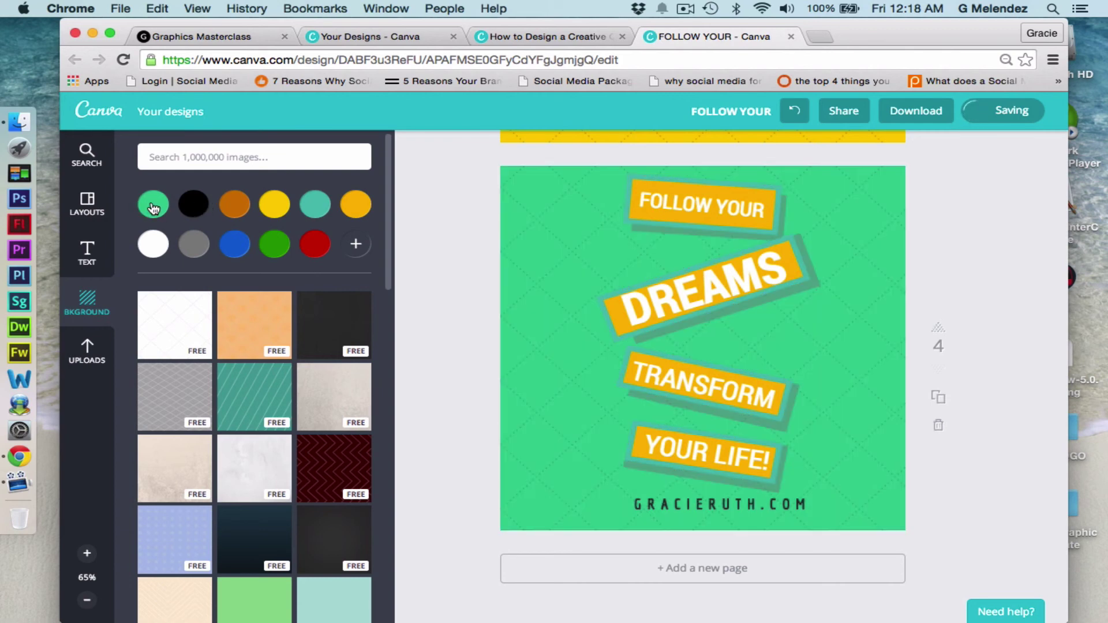
{"action": "left_click", "coordinate": [154, 248]}
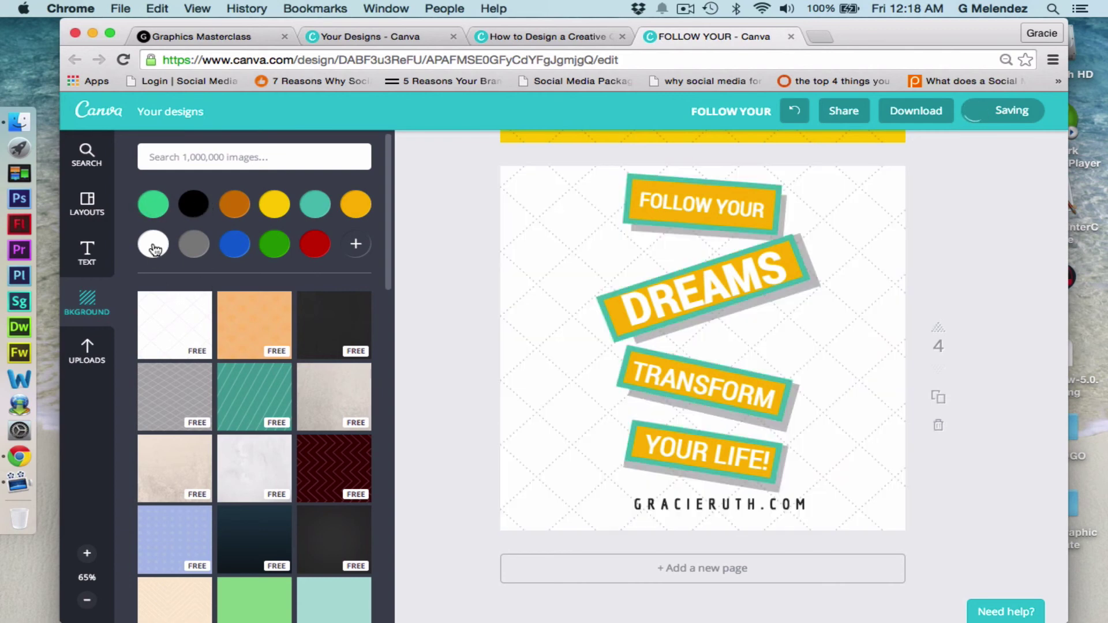
{"action": "left_click", "coordinate": [699, 299]}
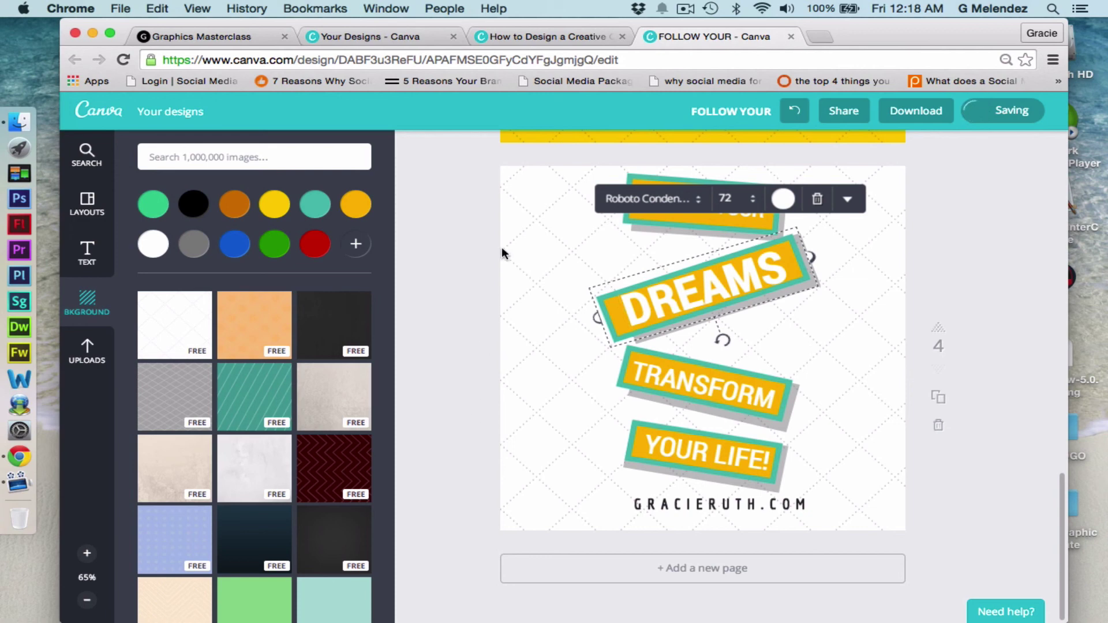
{"action": "left_click", "coordinate": [686, 9]}
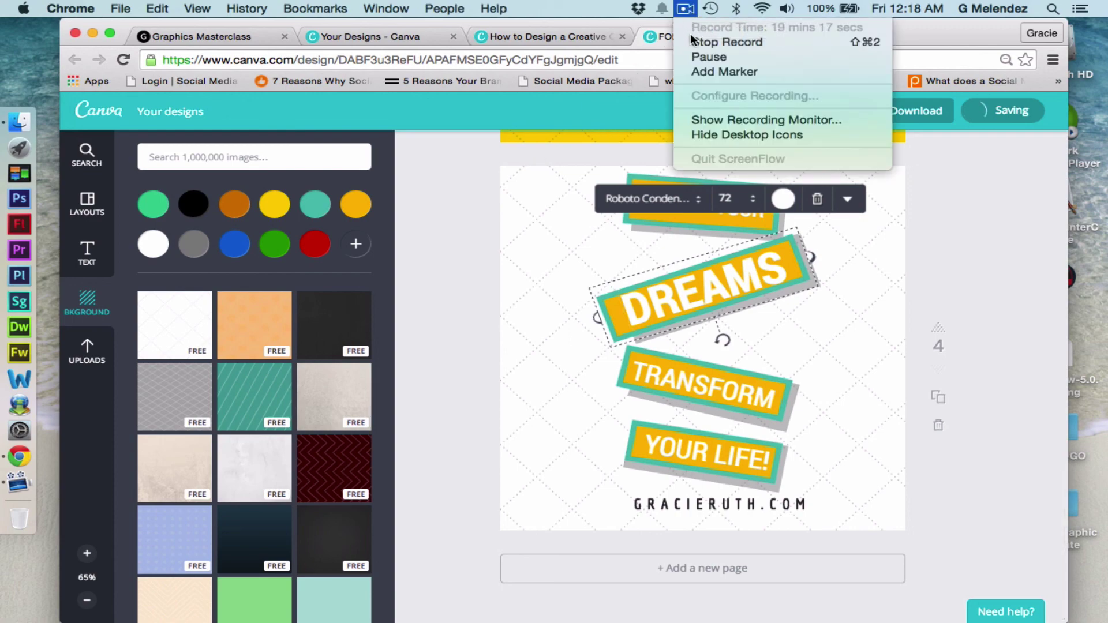